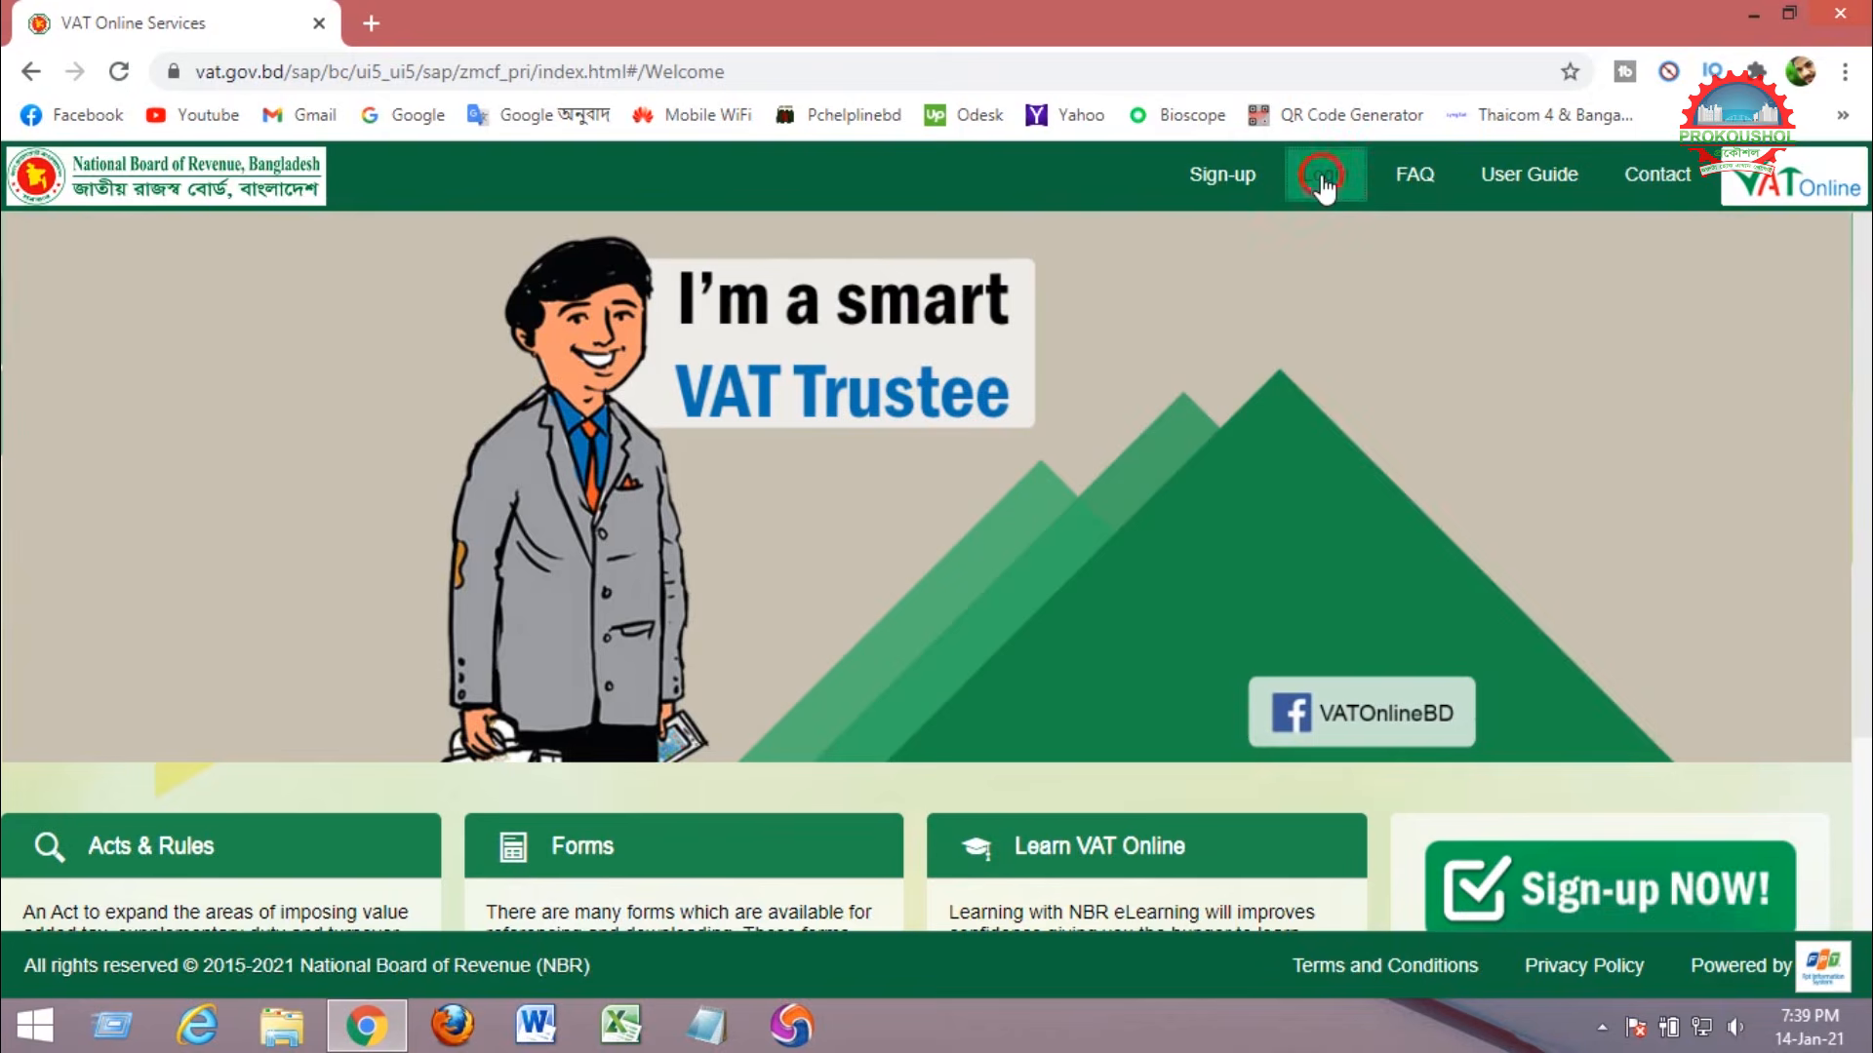
Sign in to VAT Online with the account username and password after passing the reCAPTCHA check.
{"action": "left_click", "coordinate": [1323, 181]}
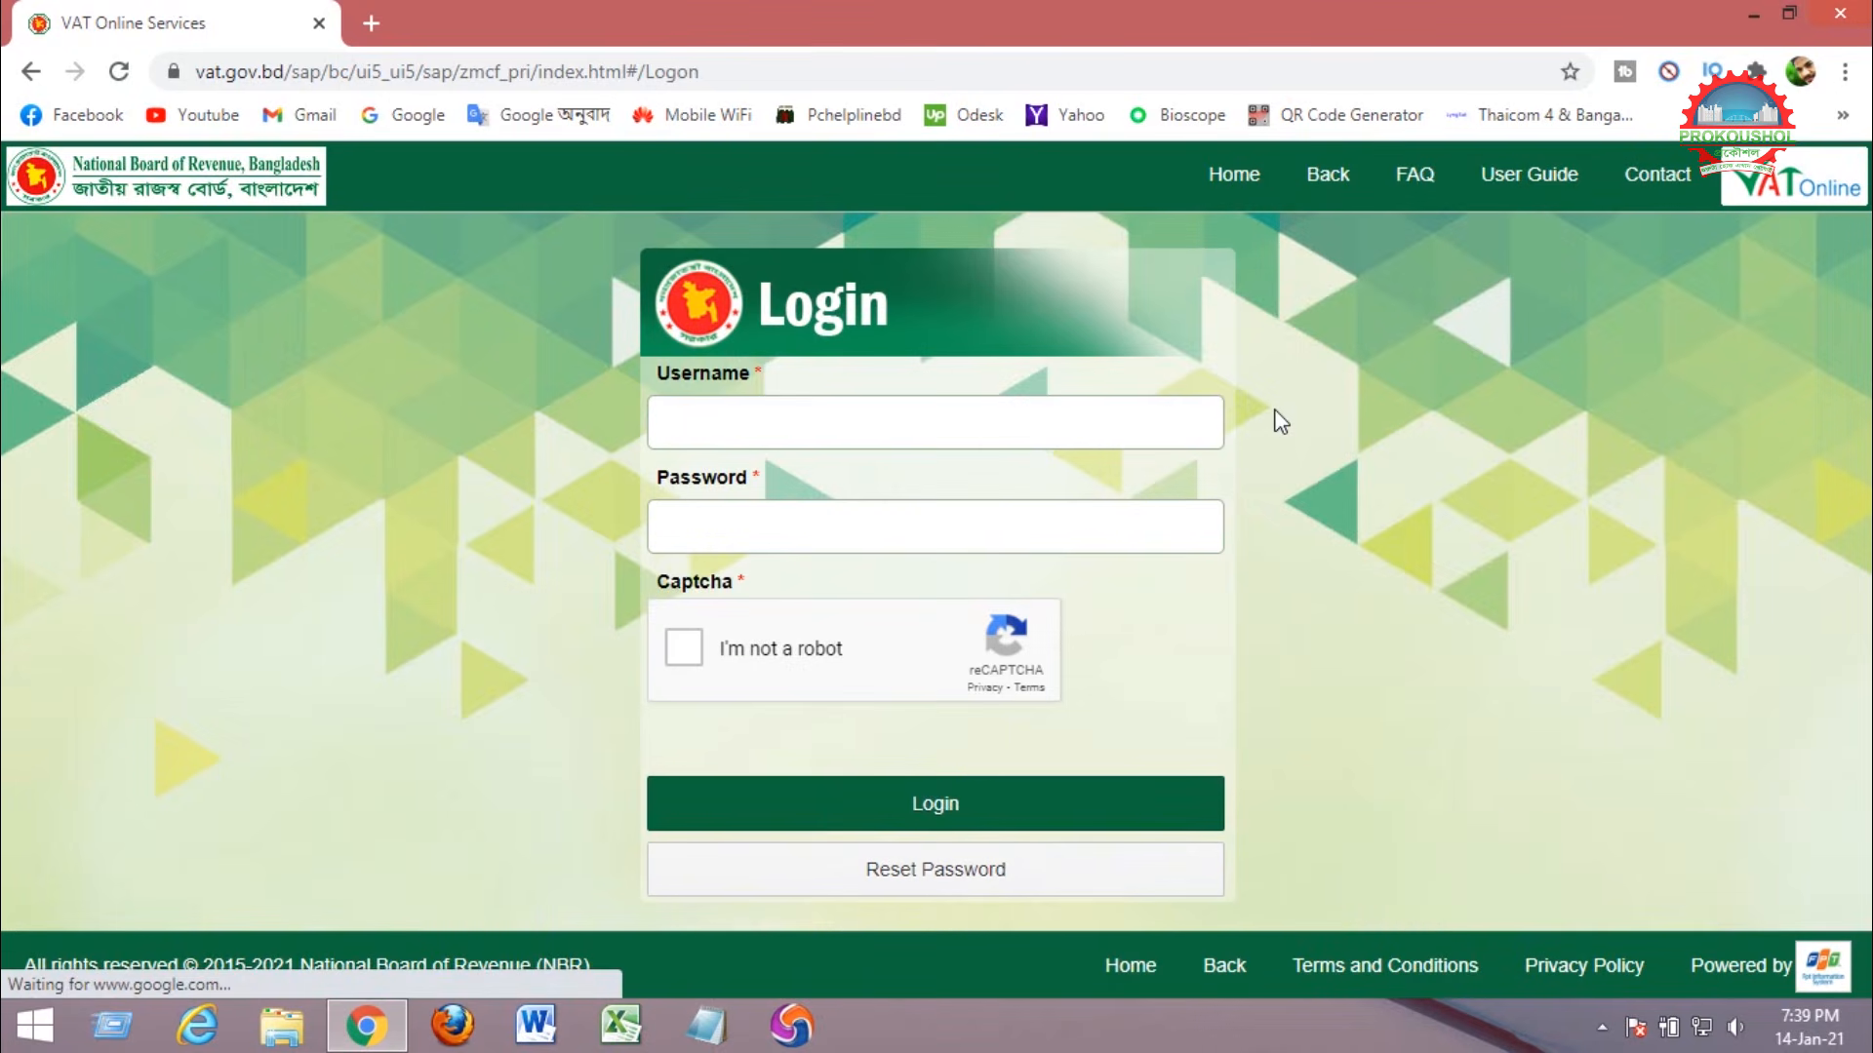
{"action": "left_click", "coordinate": [811, 414]}
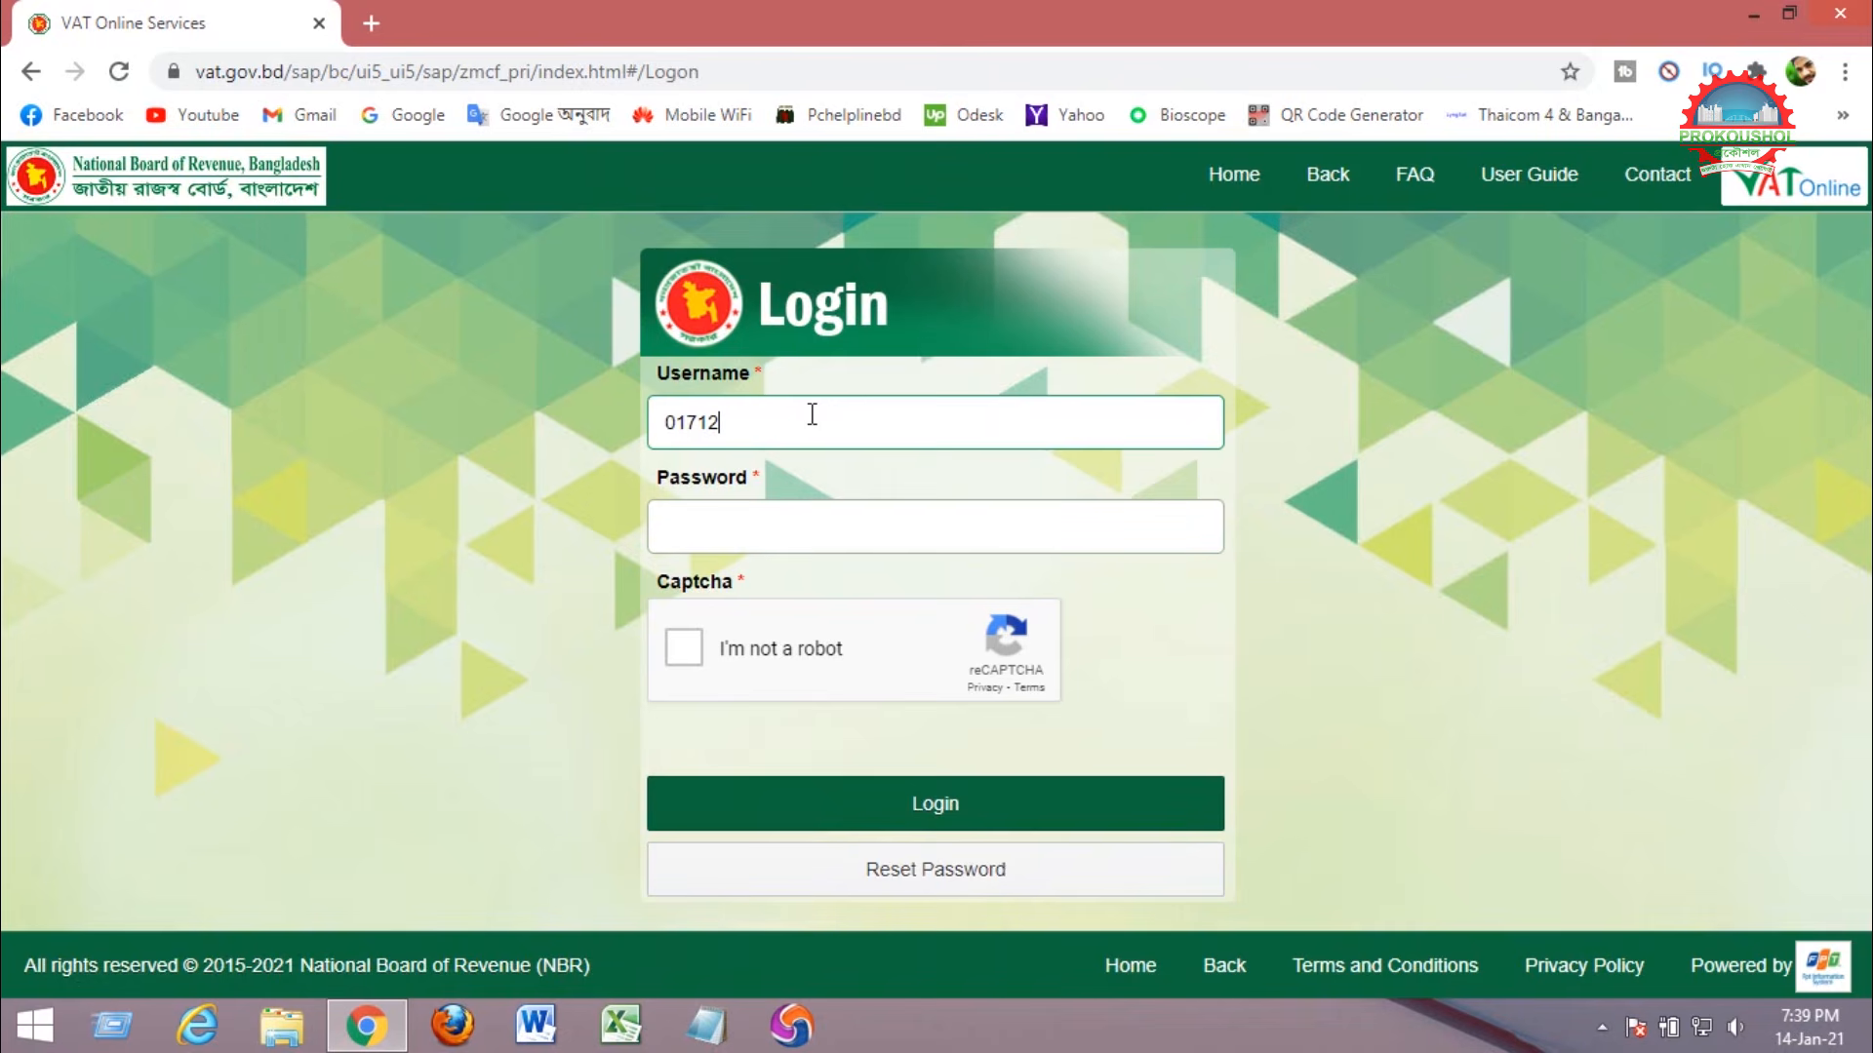
{"action": "left_click", "coordinate": [783, 536]}
{"action": "key", "text": "ctrl+v"}
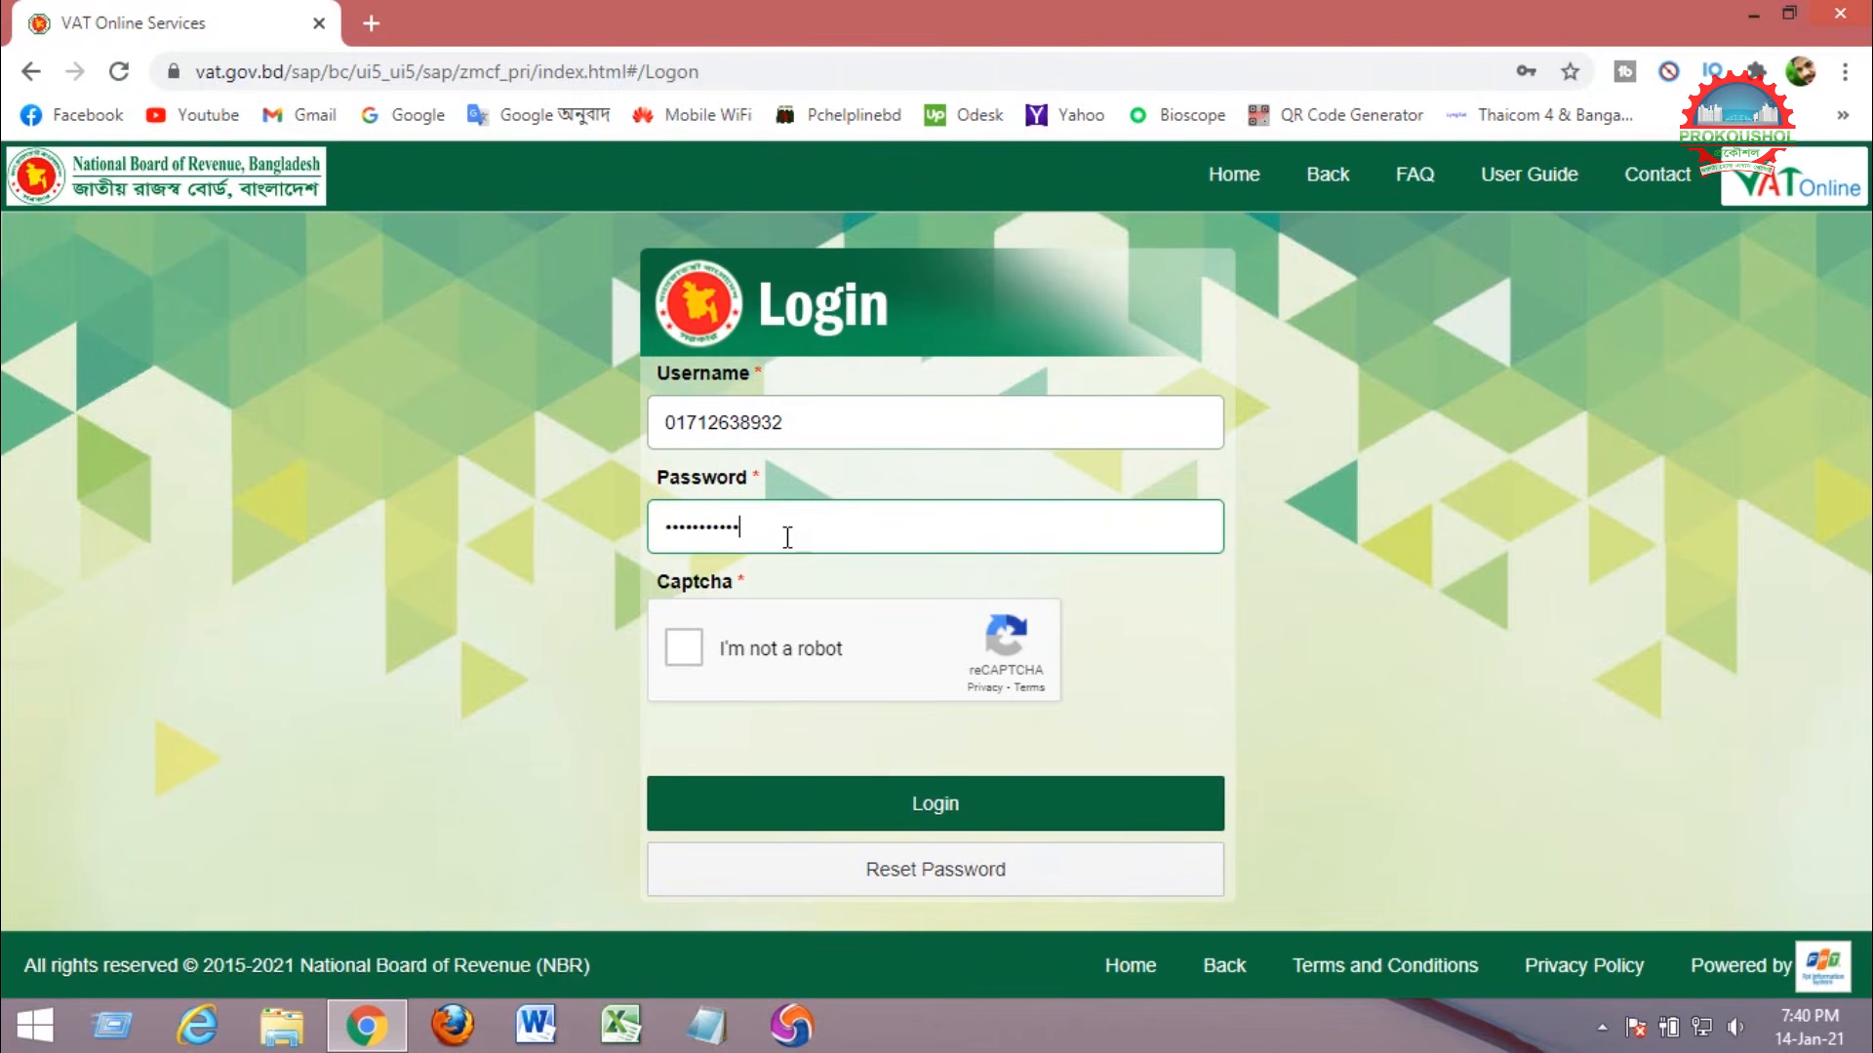
{"action": "left_click", "coordinate": [685, 649]}
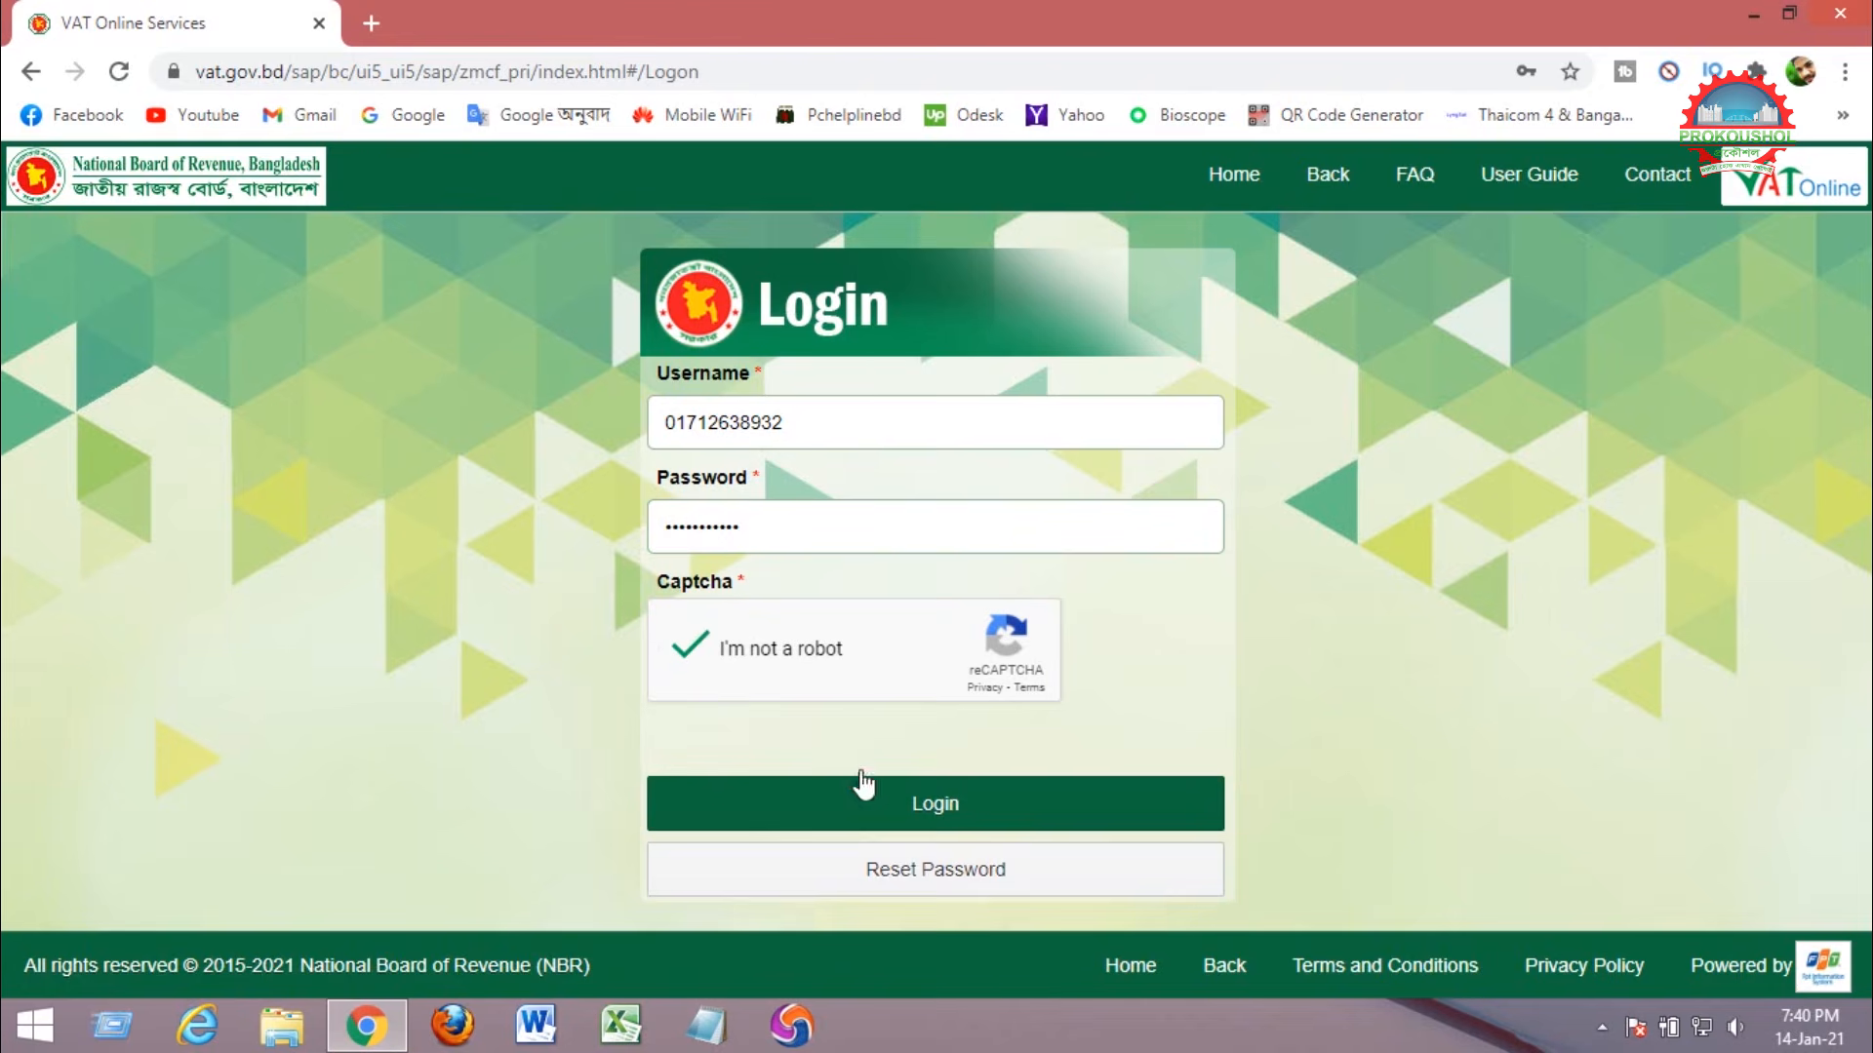
{"action": "left_click", "coordinate": [922, 795]}
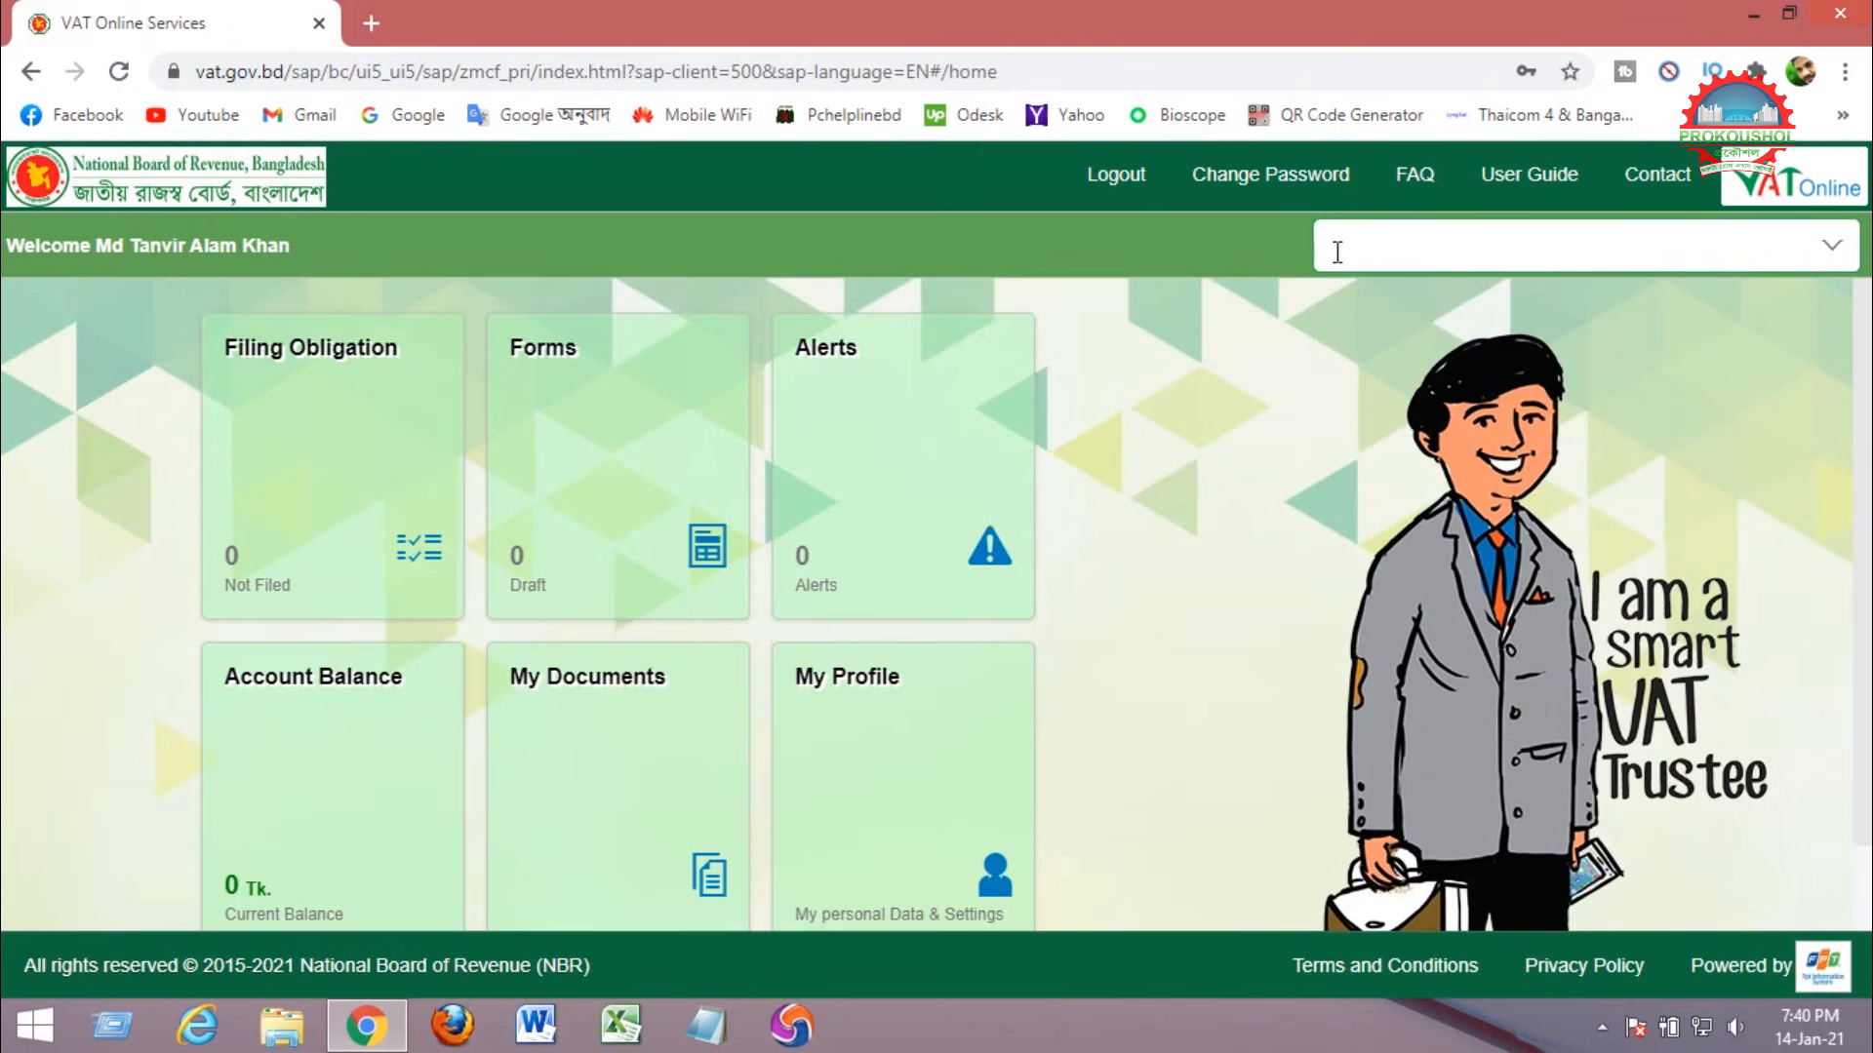
Act on behalf of the registered enterprise and bring up its Filing Obligation list.
{"action": "left_click", "coordinate": [1832, 252]}
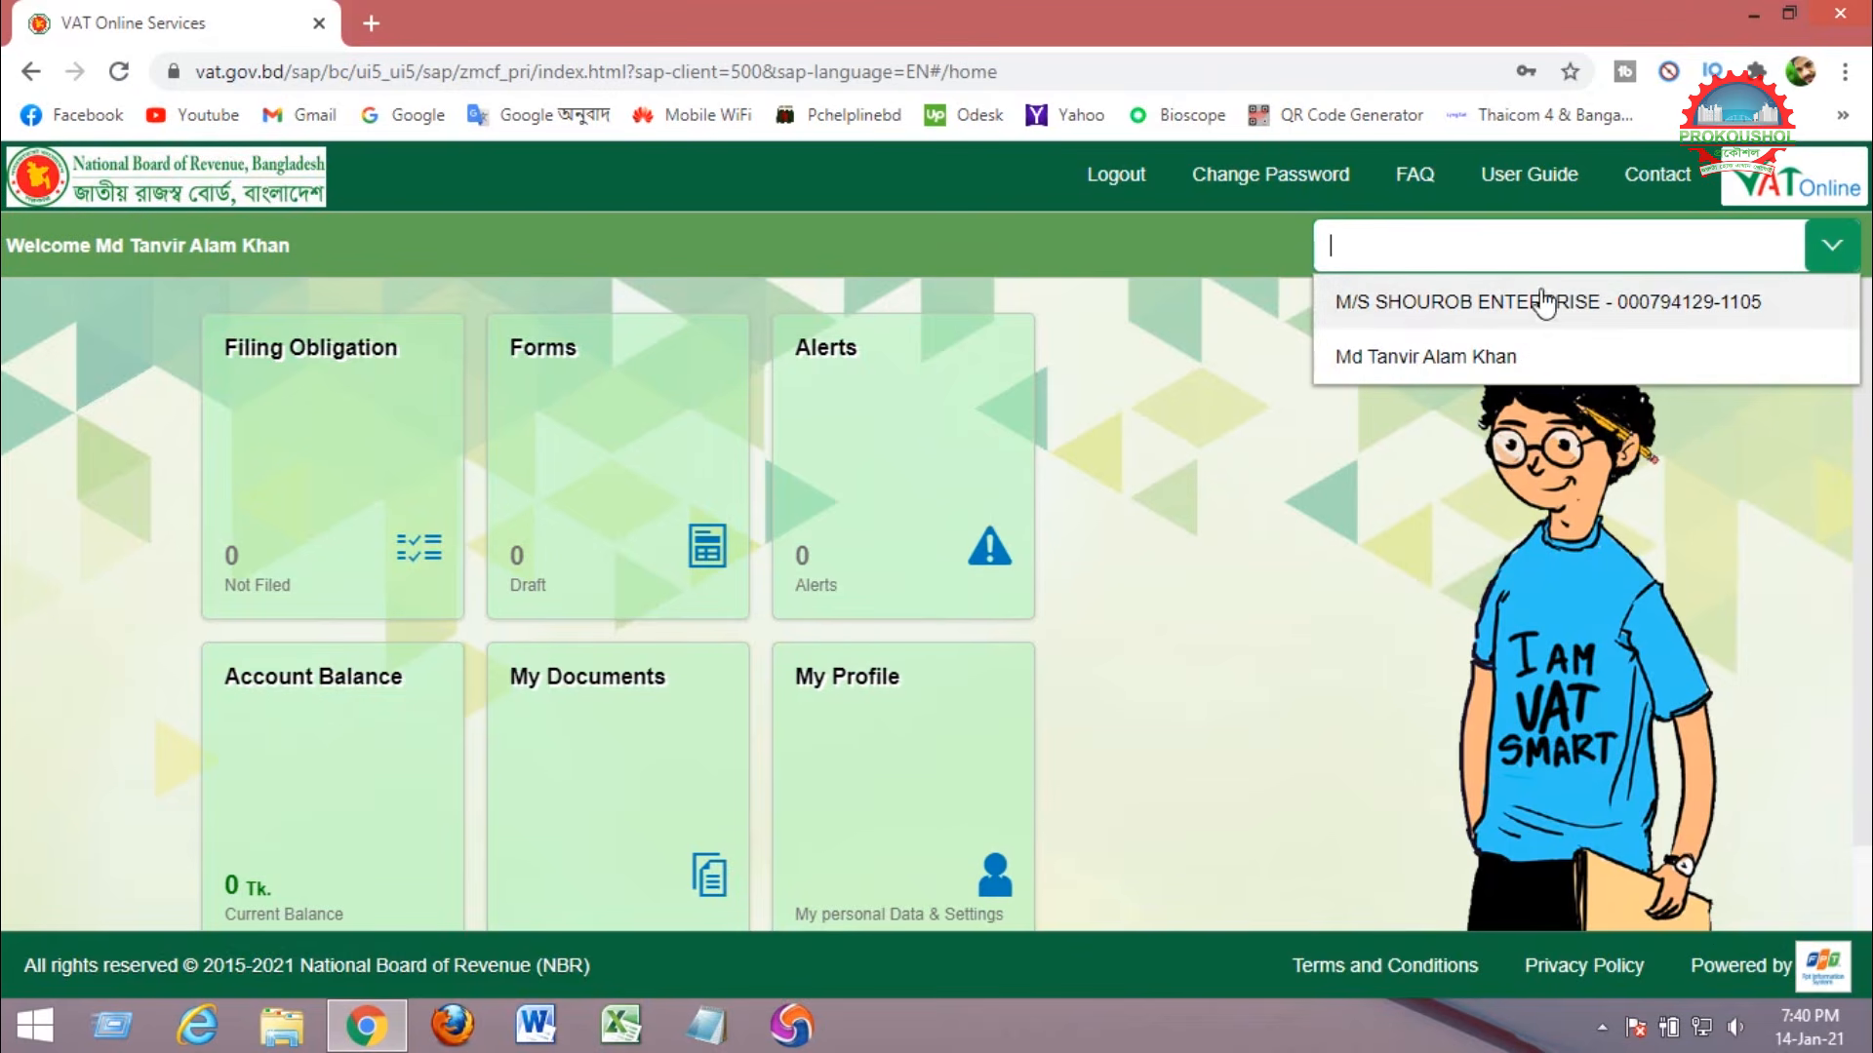
{"action": "left_click", "coordinate": [1590, 304]}
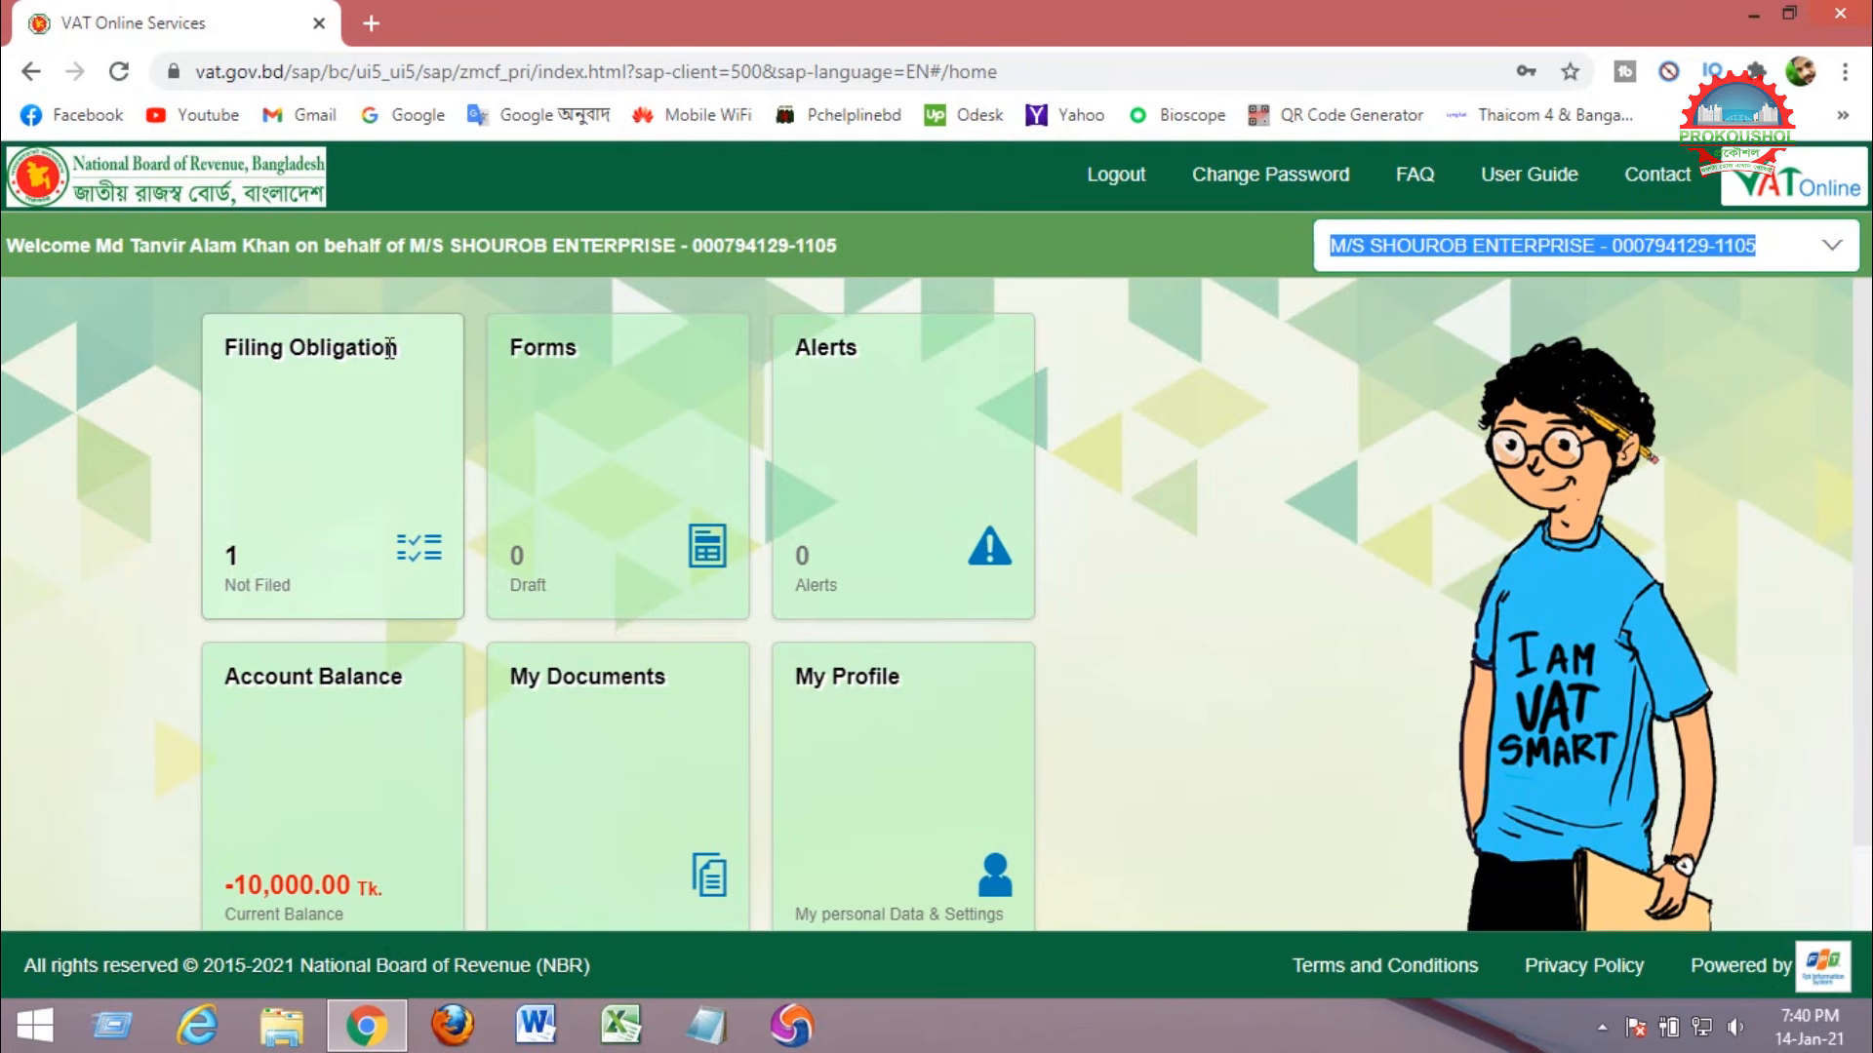
{"action": "left_click", "coordinate": [338, 452]}
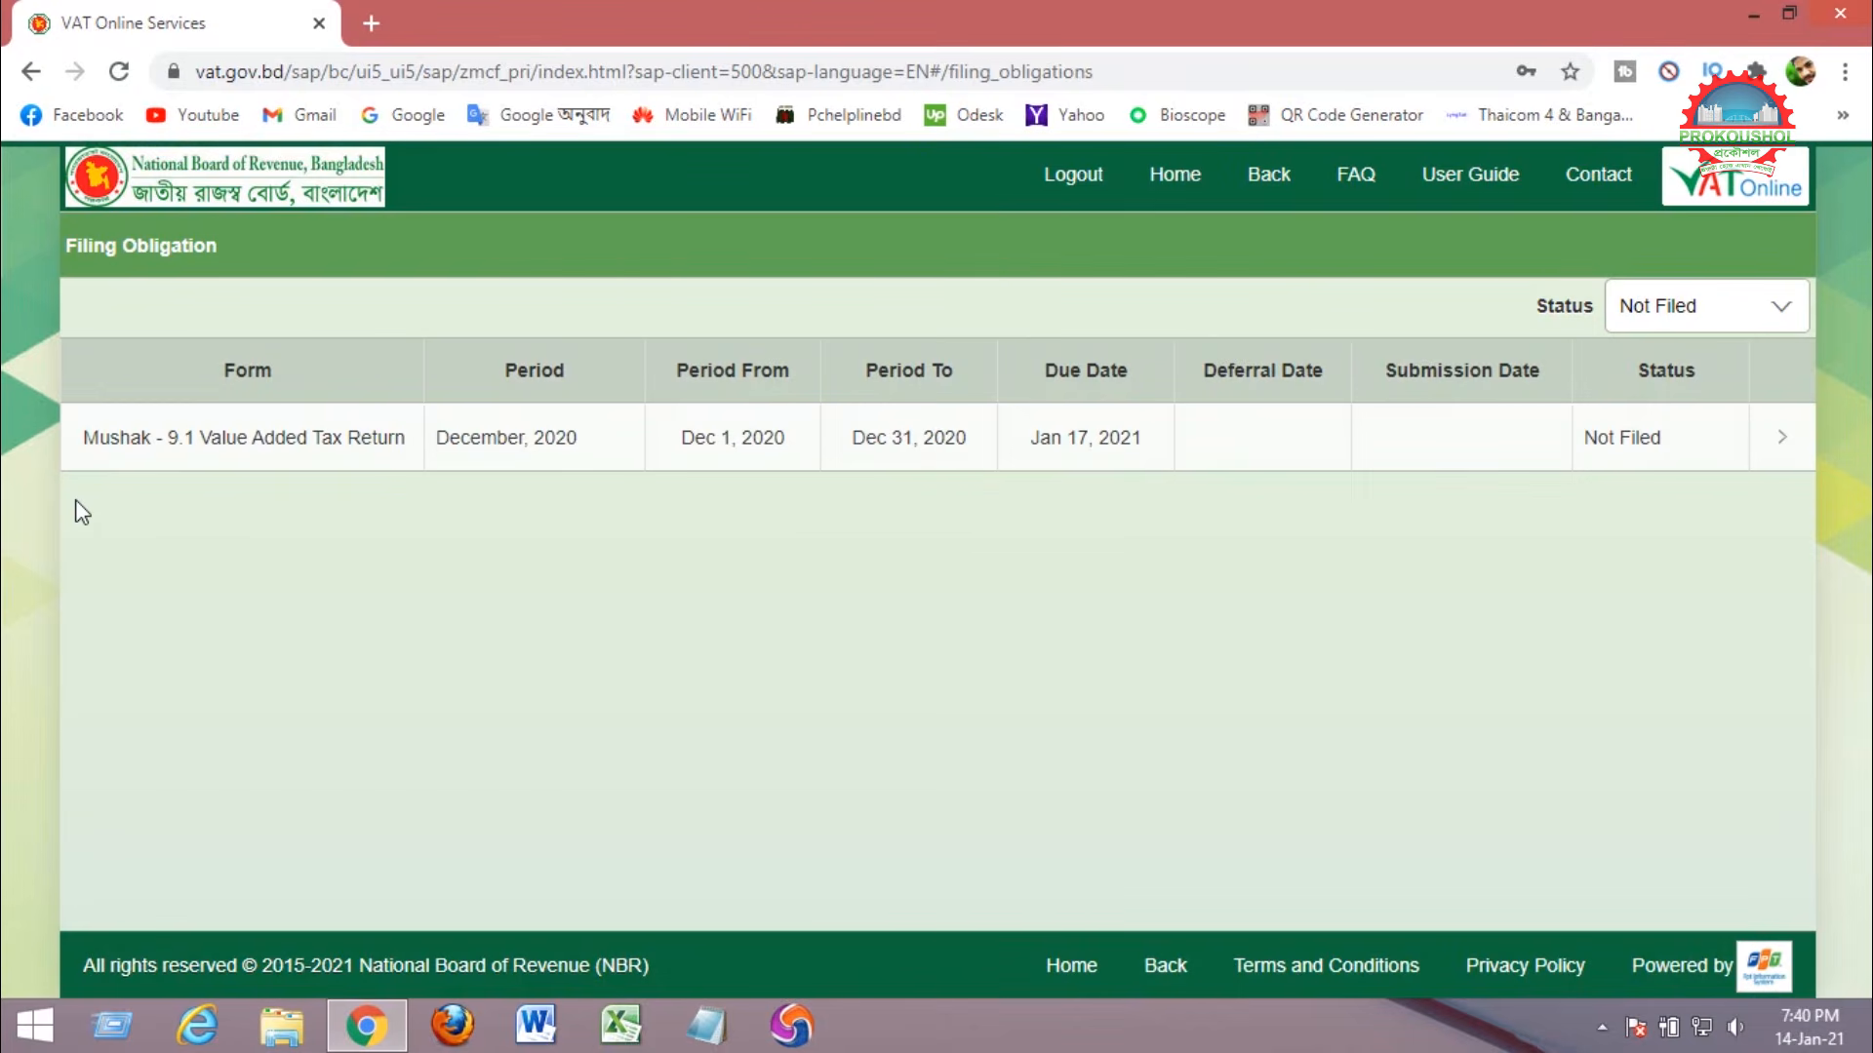
Open the December 2020 Mushak-9.1 return from the Filing Obligation table.
{"action": "left_click", "coordinate": [703, 441]}
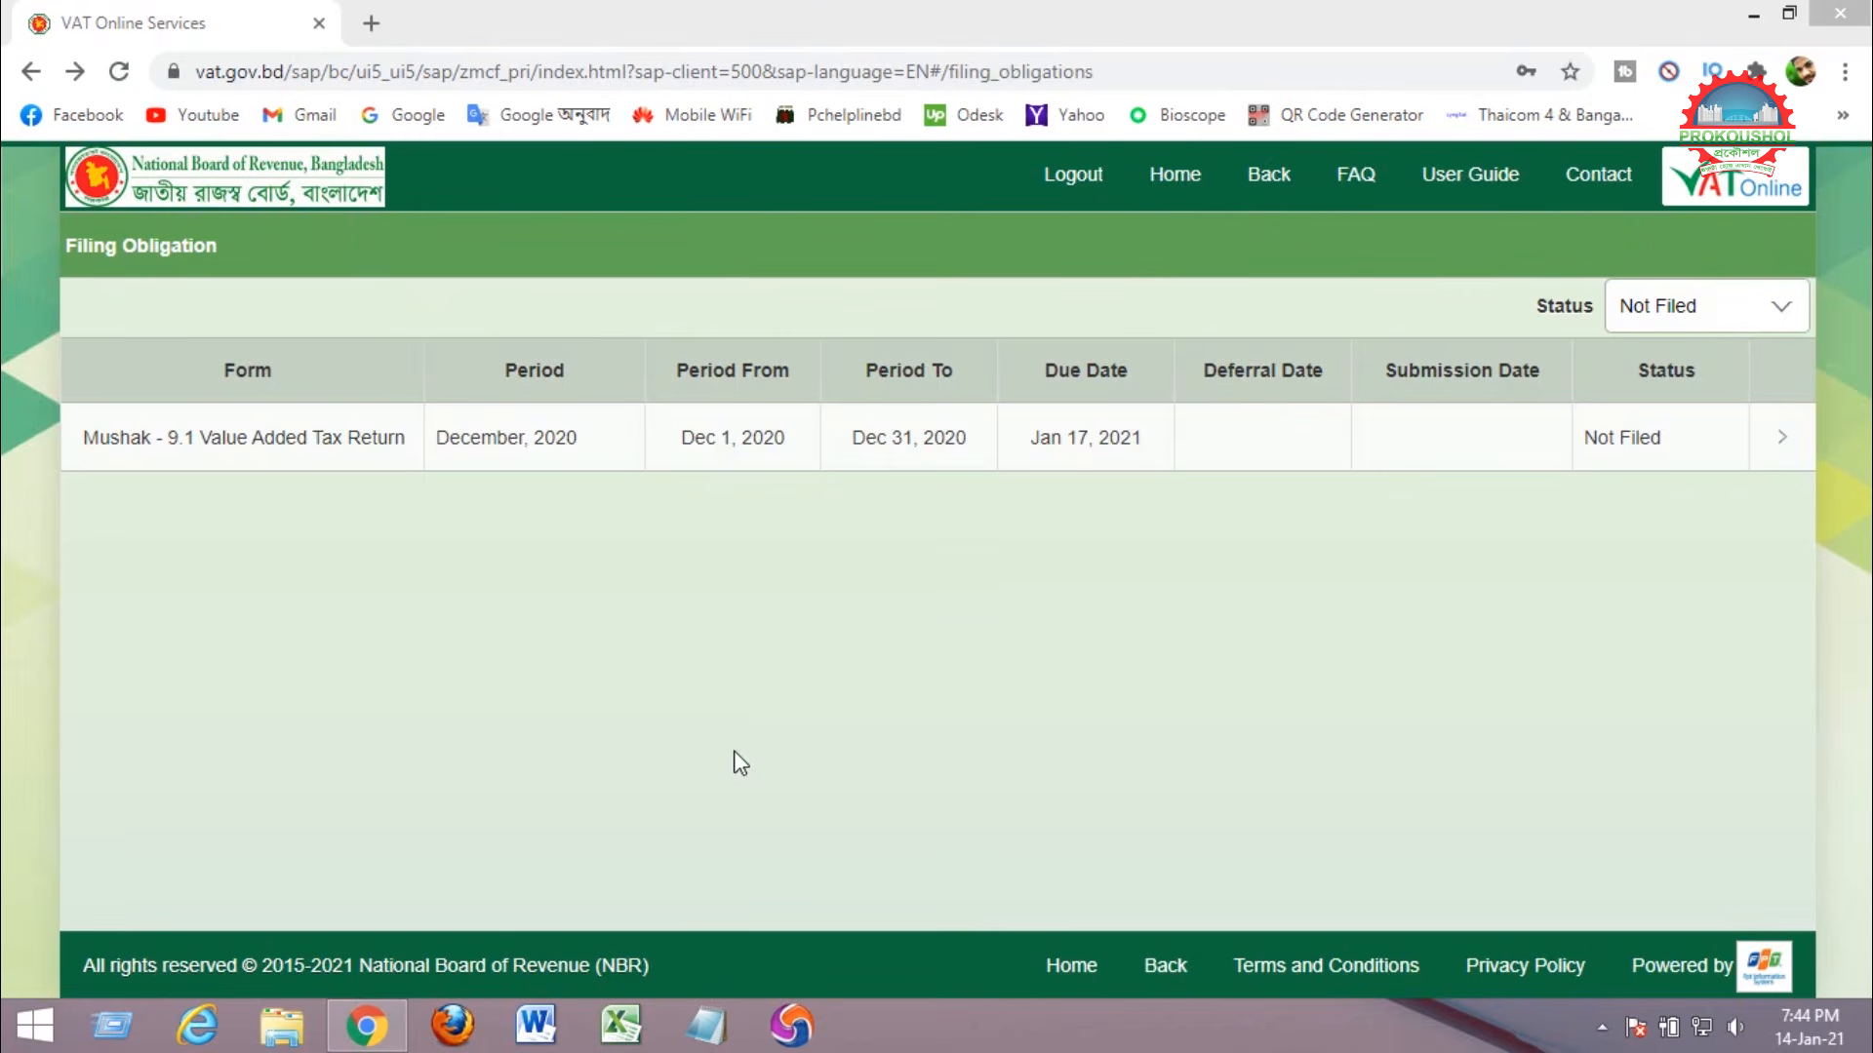
{"action": "left_click_drag", "start_coordinate": [504, 369], "coordinate": [574, 366]}
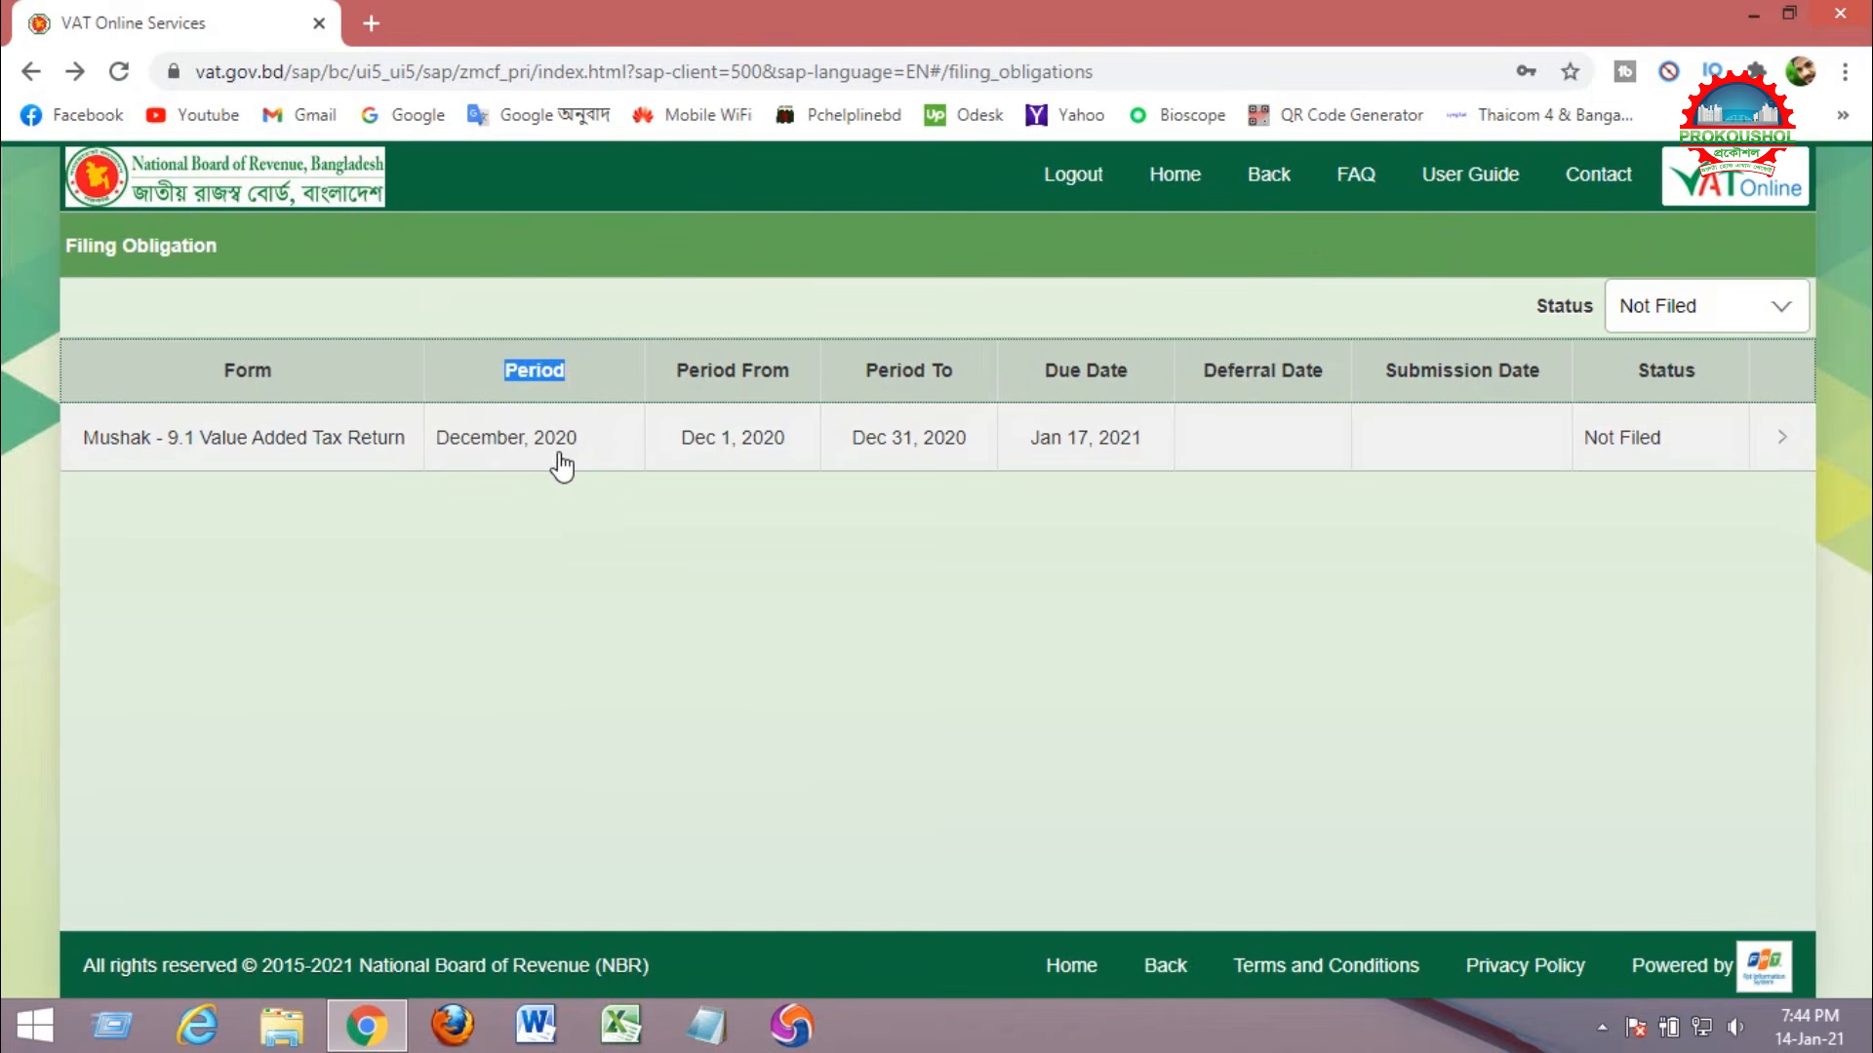
{"action": "left_click", "coordinate": [686, 370]}
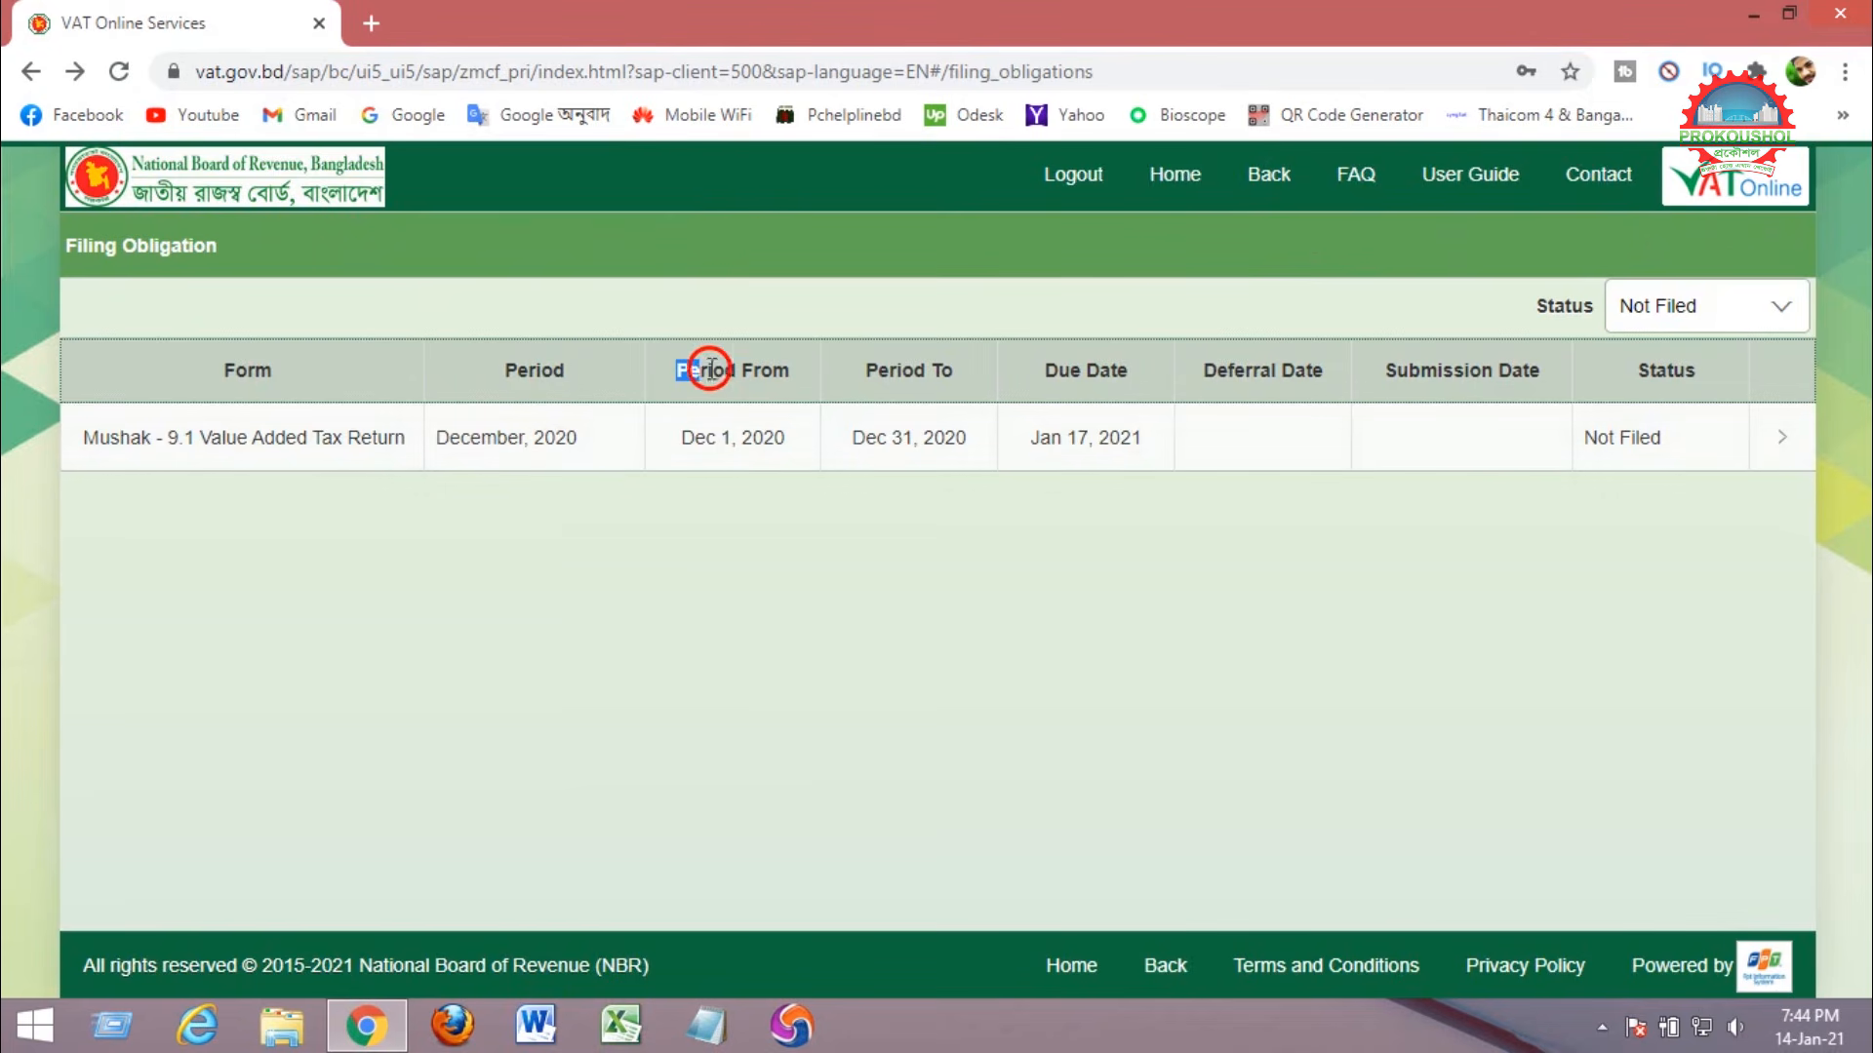
{"action": "left_click_drag", "start_coordinate": [685, 369], "coordinate": [799, 370]}
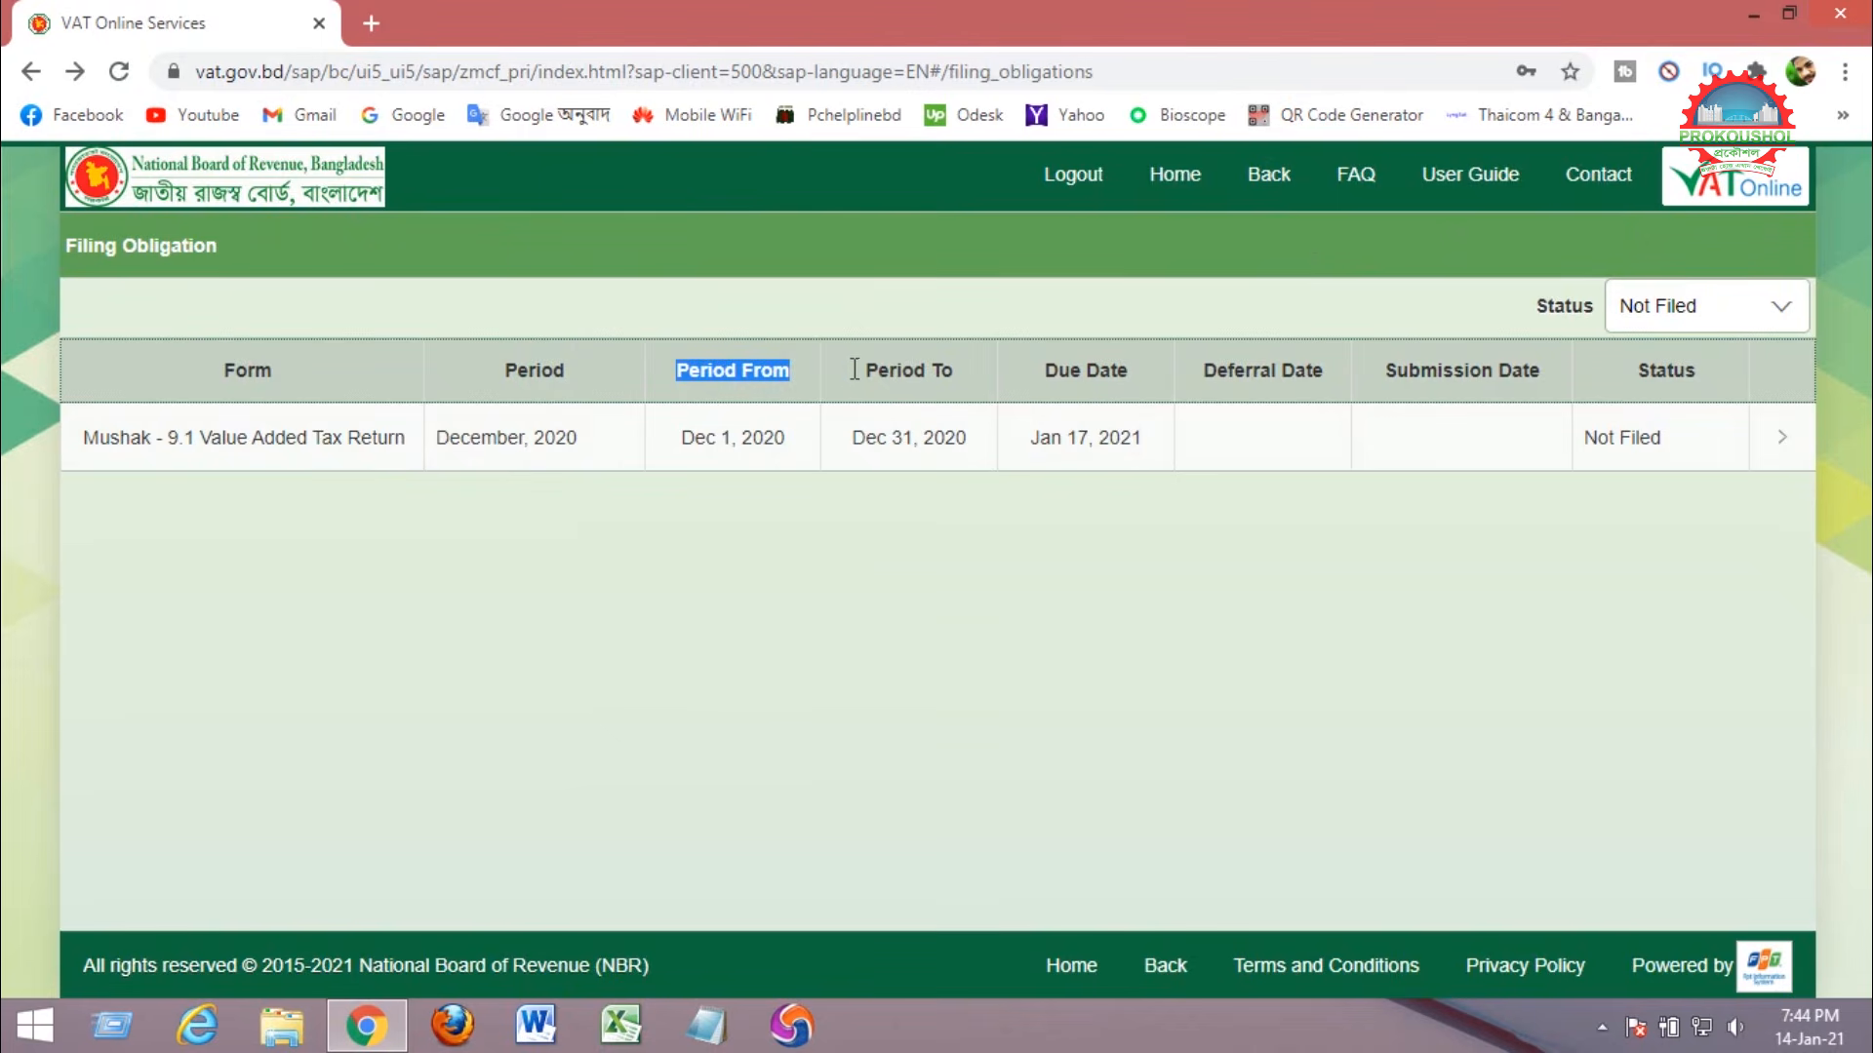
{"action": "left_click_drag", "start_coordinate": [862, 369], "coordinate": [956, 372]}
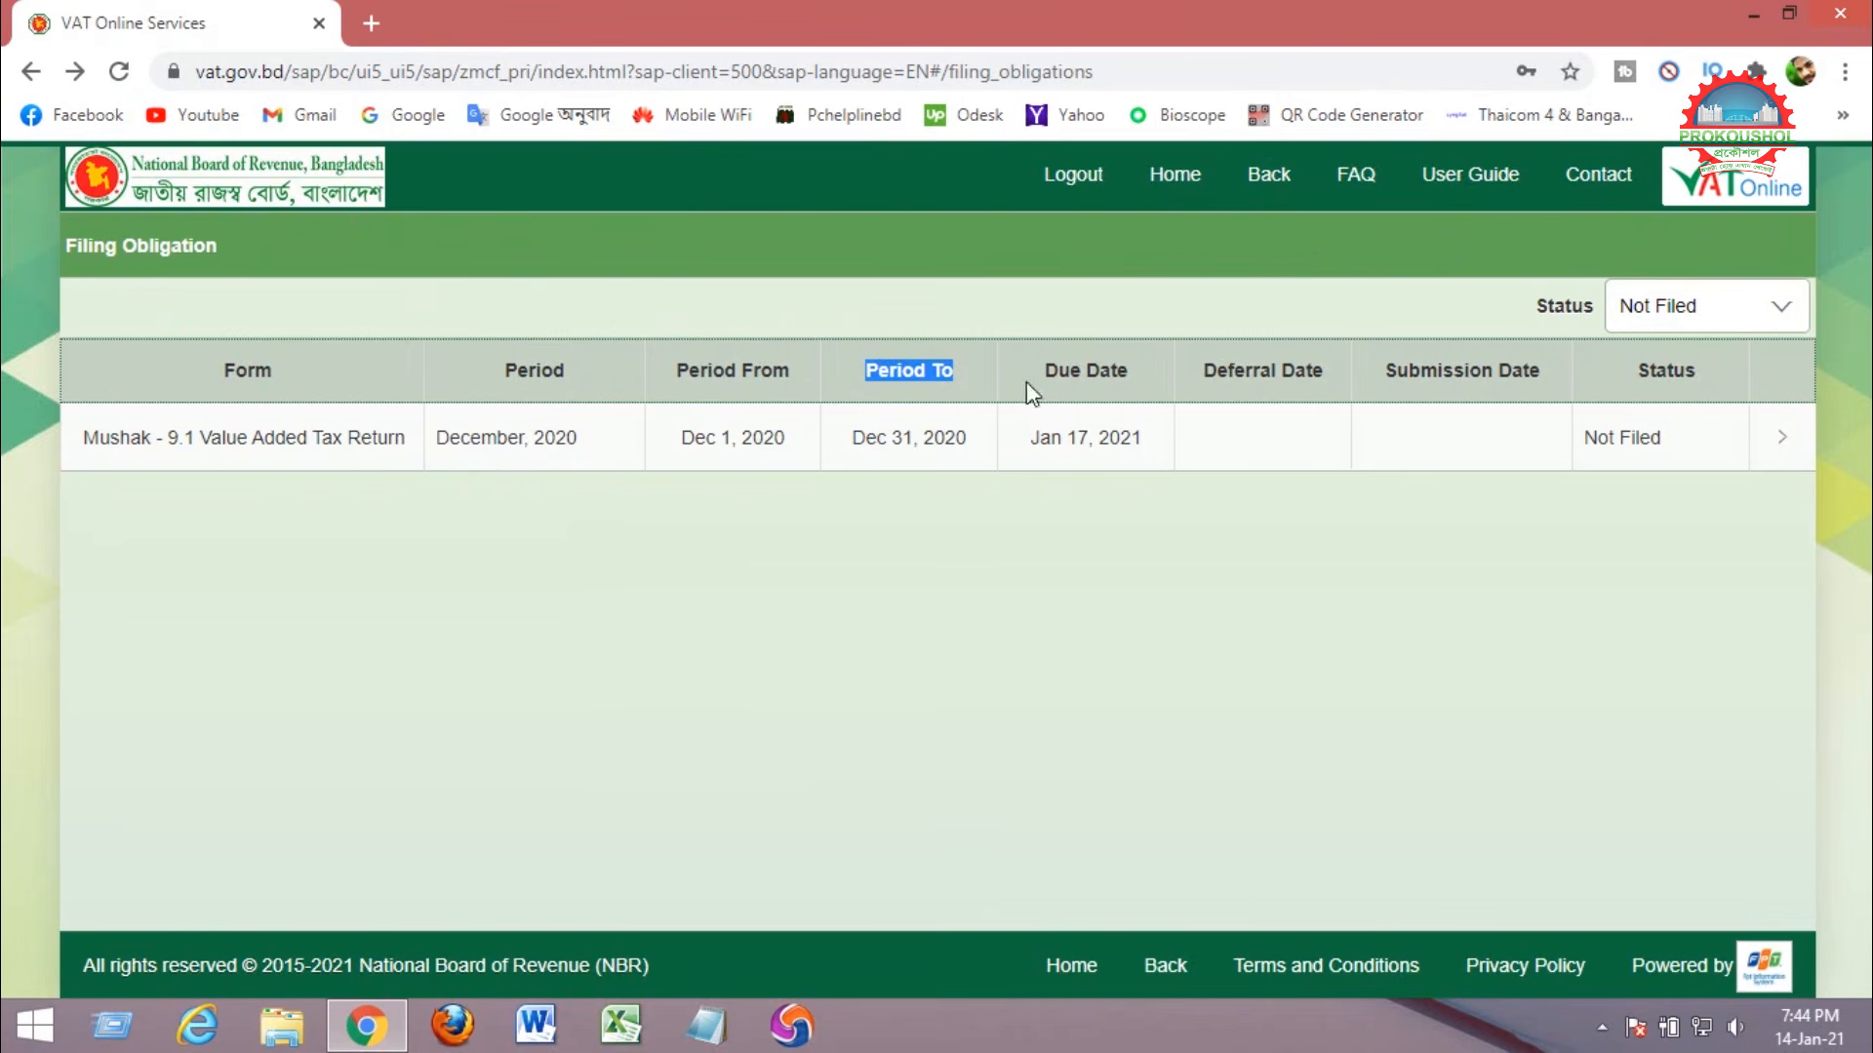
{"action": "left_click_drag", "start_coordinate": [1047, 370], "coordinate": [1138, 372]}
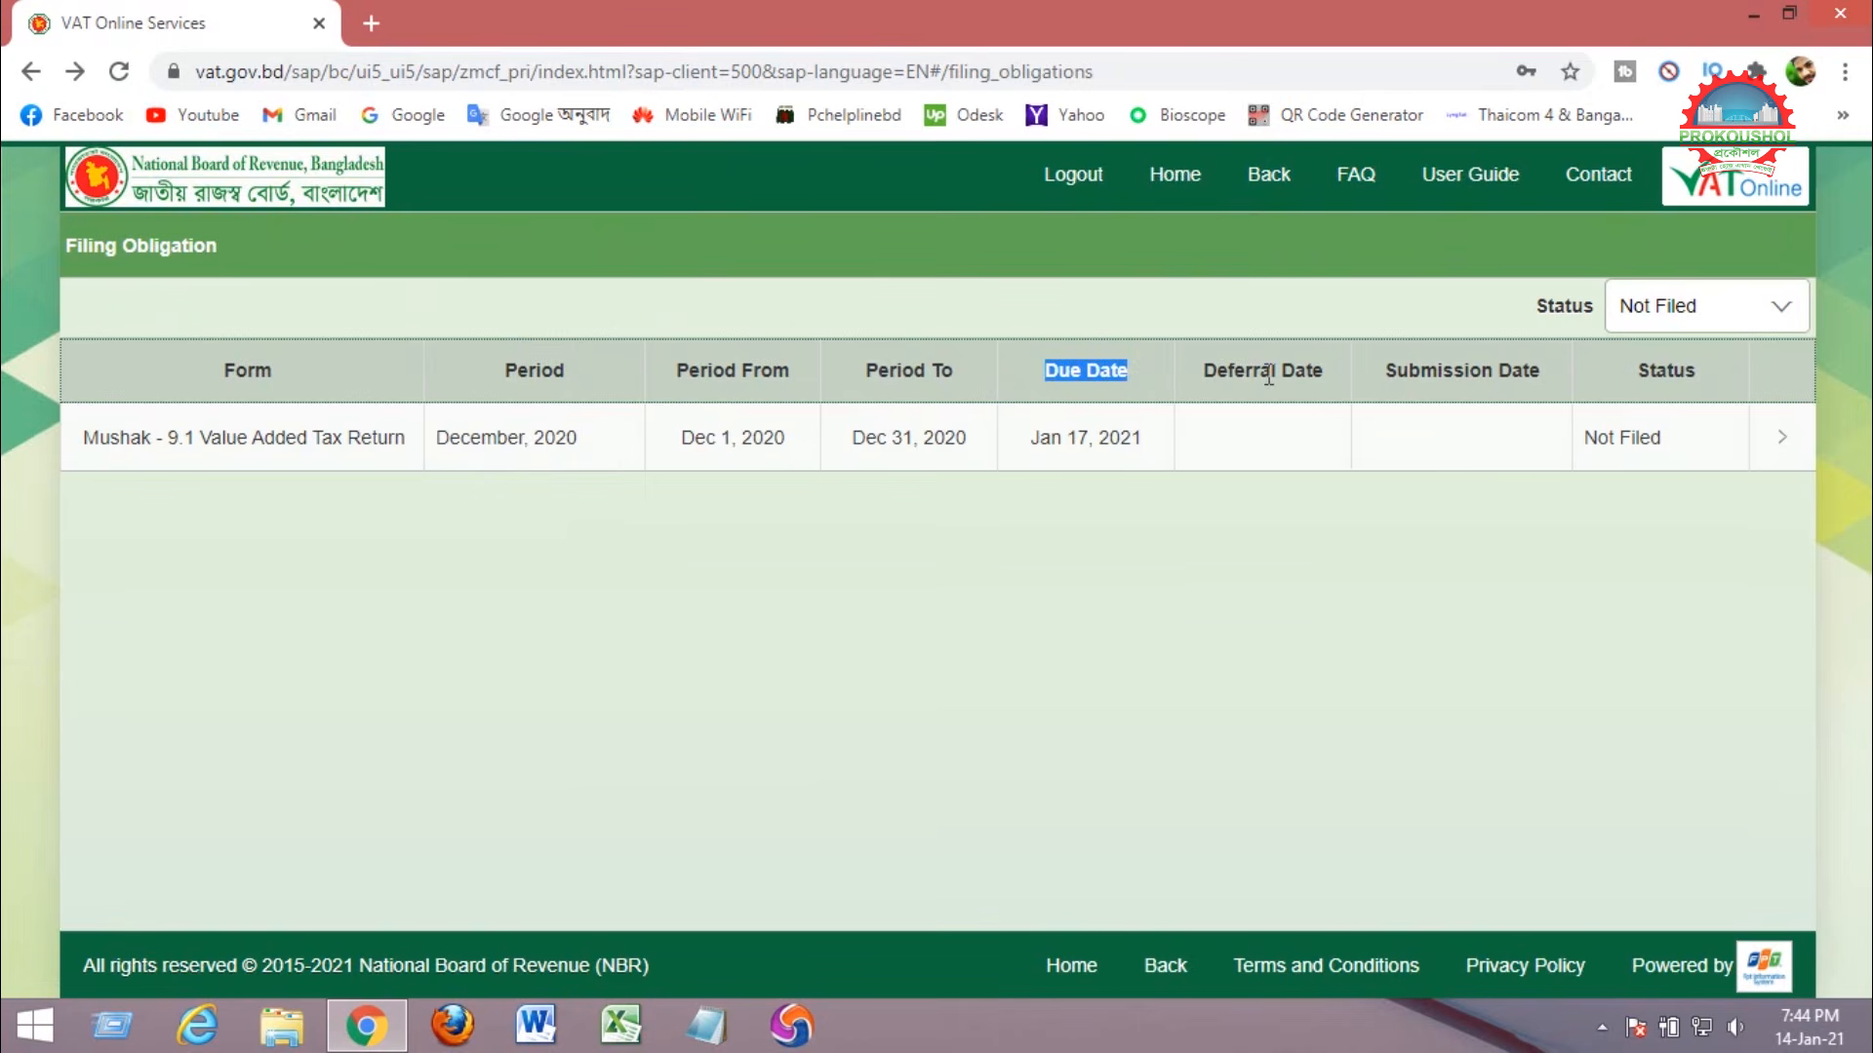
{"action": "left_click", "coordinate": [606, 445]}
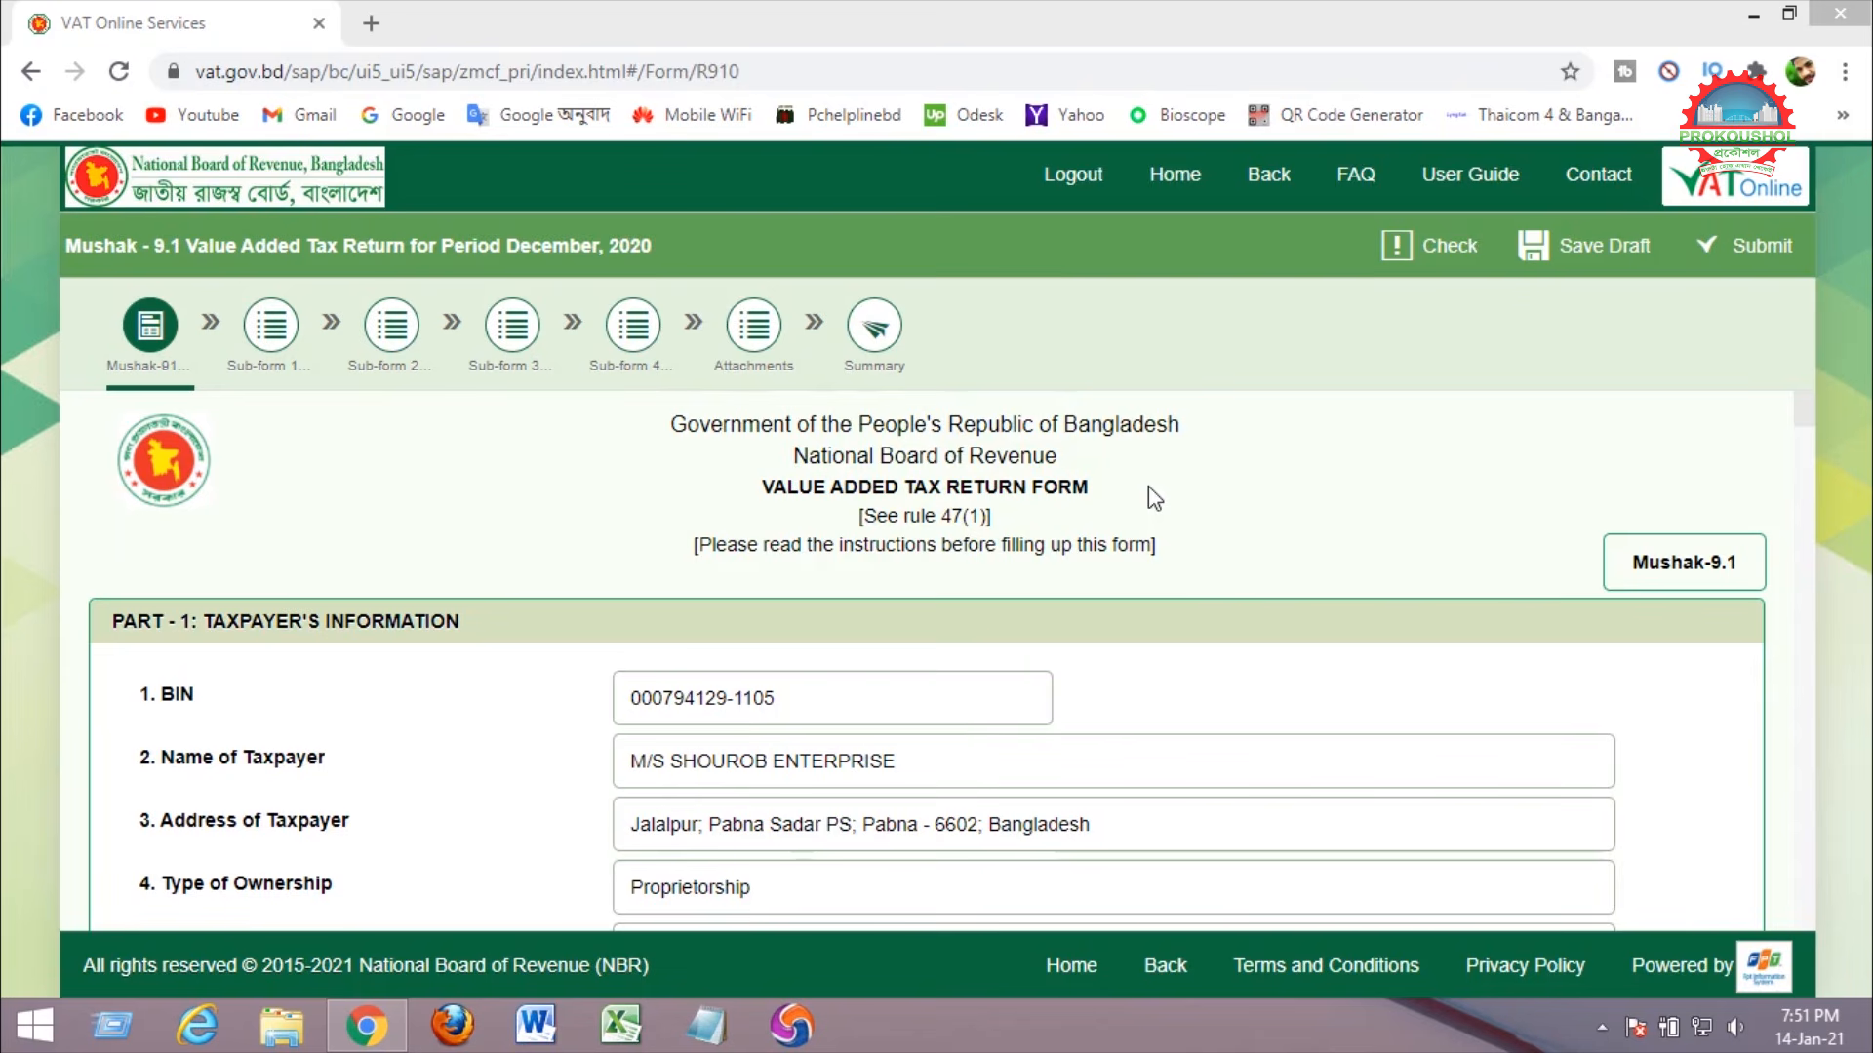
{"action": "left_click", "coordinate": [1155, 500]}
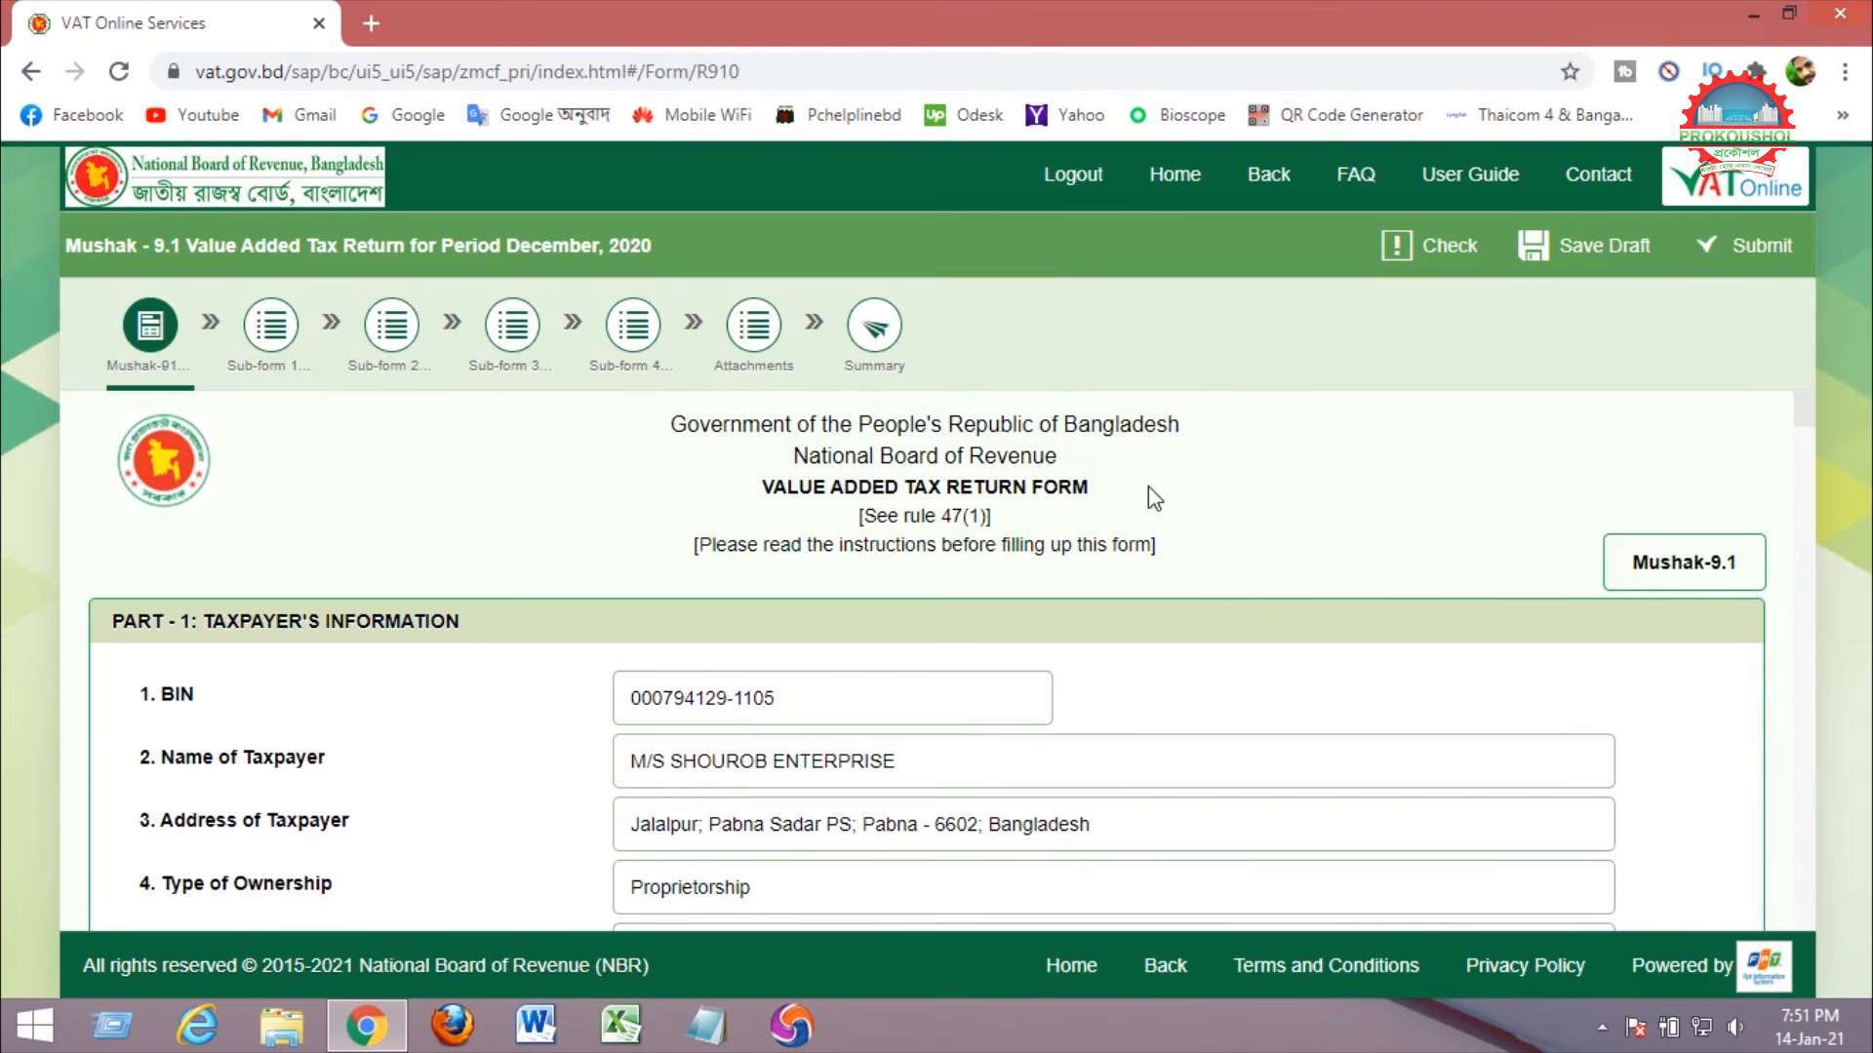
{"action": "scroll", "coordinate": [1346, 533], "scroll_direction": "down", "scroll_amount": 3}
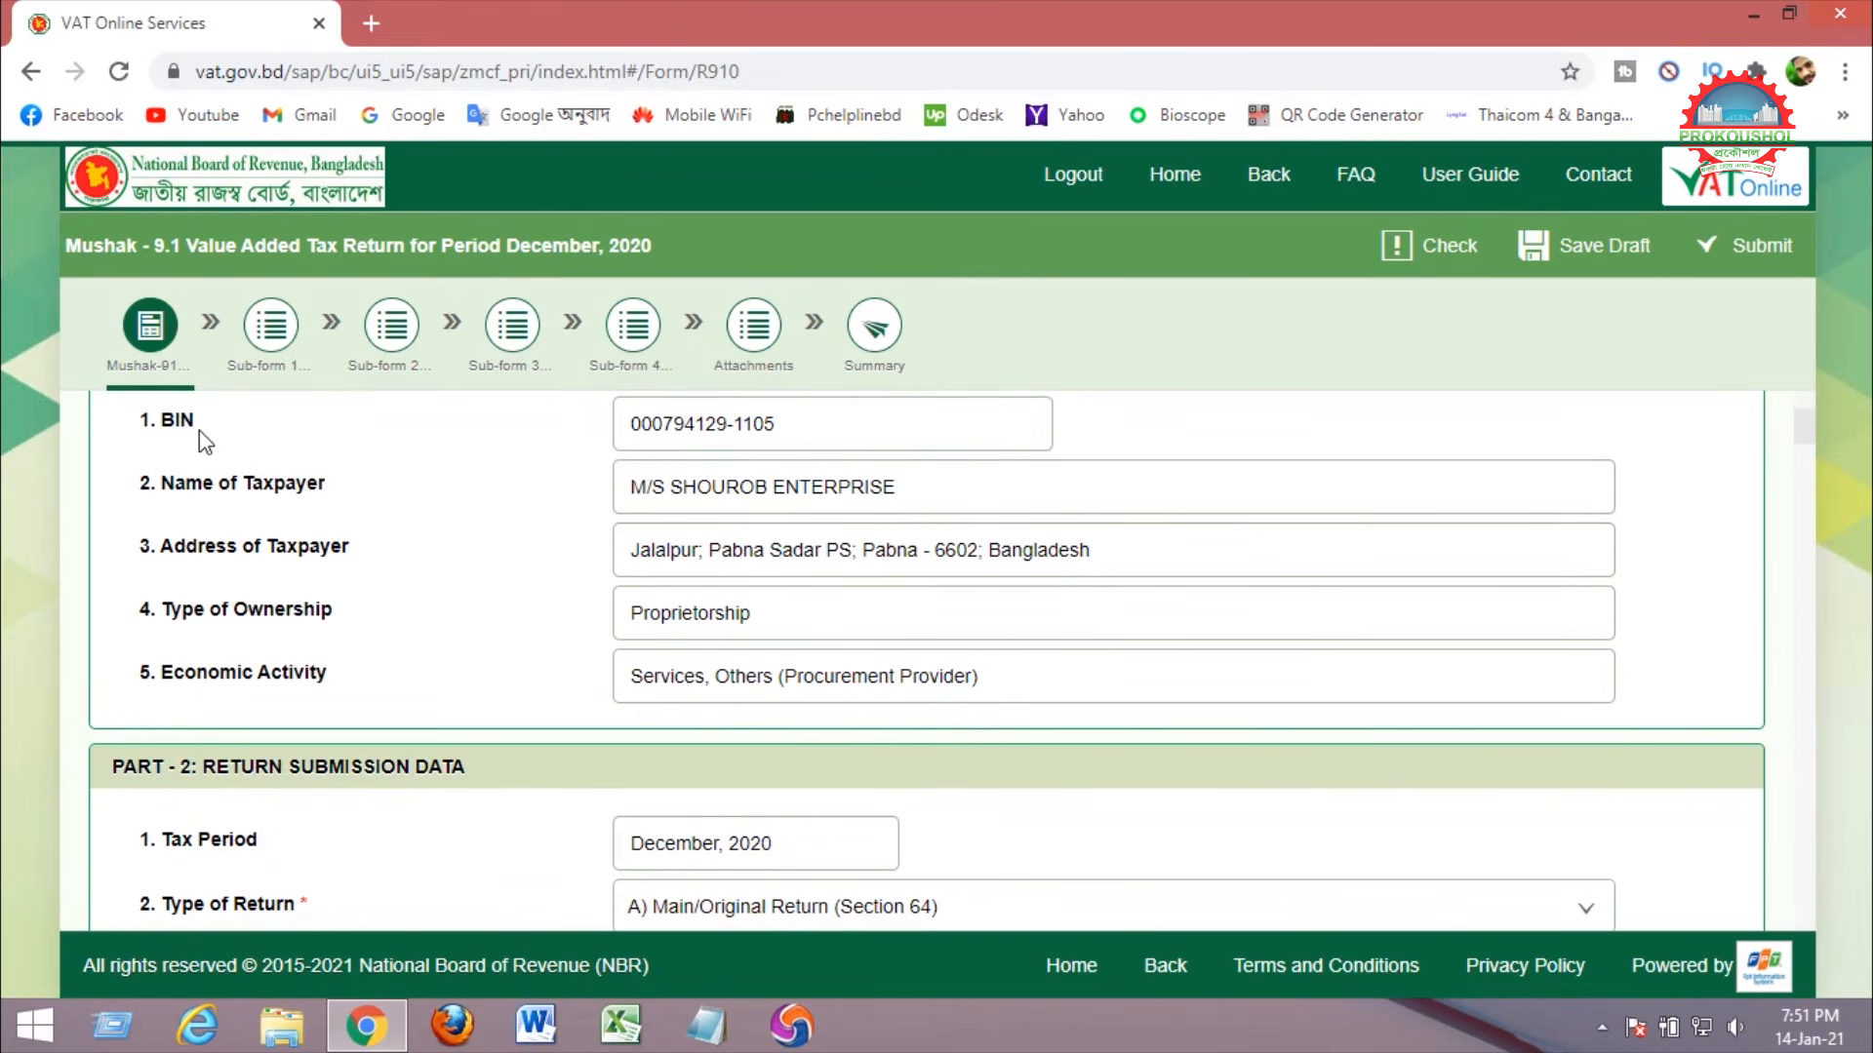
{"action": "left_click_drag", "start_coordinate": [159, 422], "coordinate": [239, 421]}
{"action": "left_click_drag", "start_coordinate": [164, 488], "coordinate": [341, 490]}
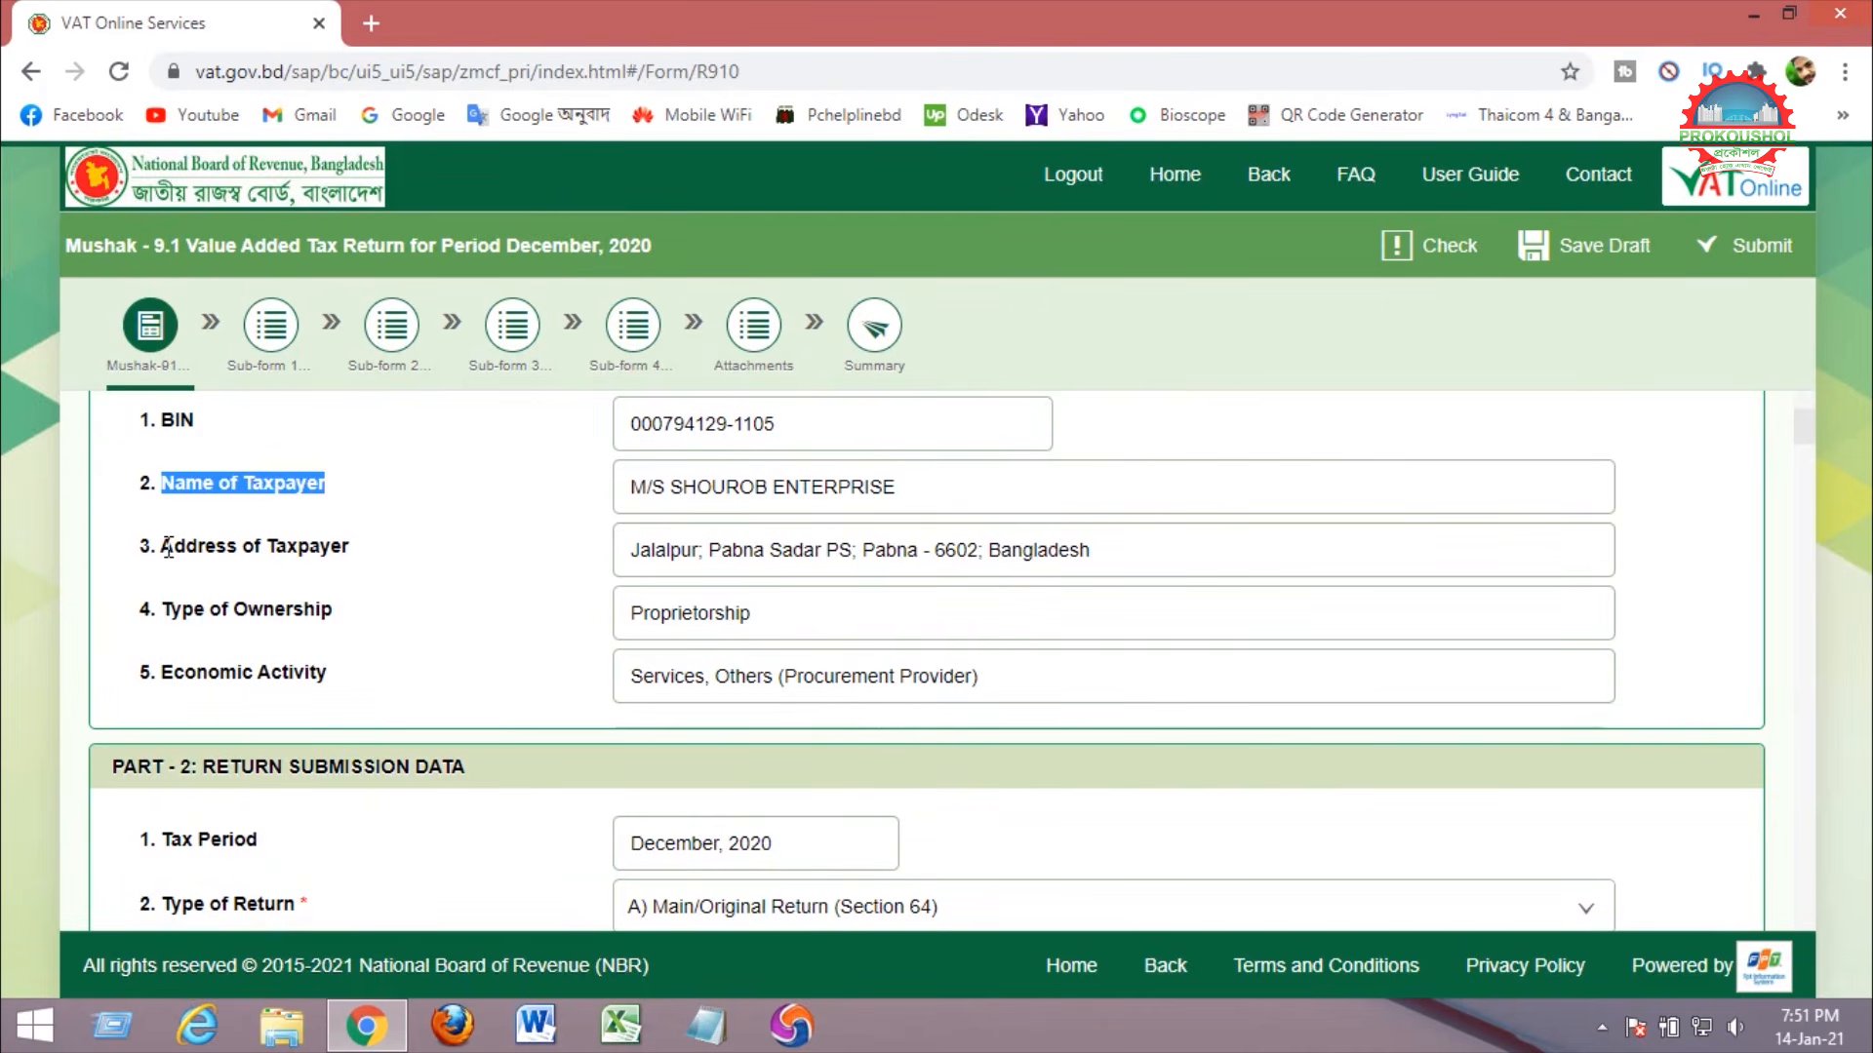
{"action": "left_click_drag", "start_coordinate": [167, 547], "coordinate": [368, 544]}
{"action": "scroll", "coordinate": [401, 498], "scroll_direction": "down", "scroll_amount": 1}
{"action": "scroll", "coordinate": [402, 500], "scroll_direction": "down", "scroll_amount": 2}
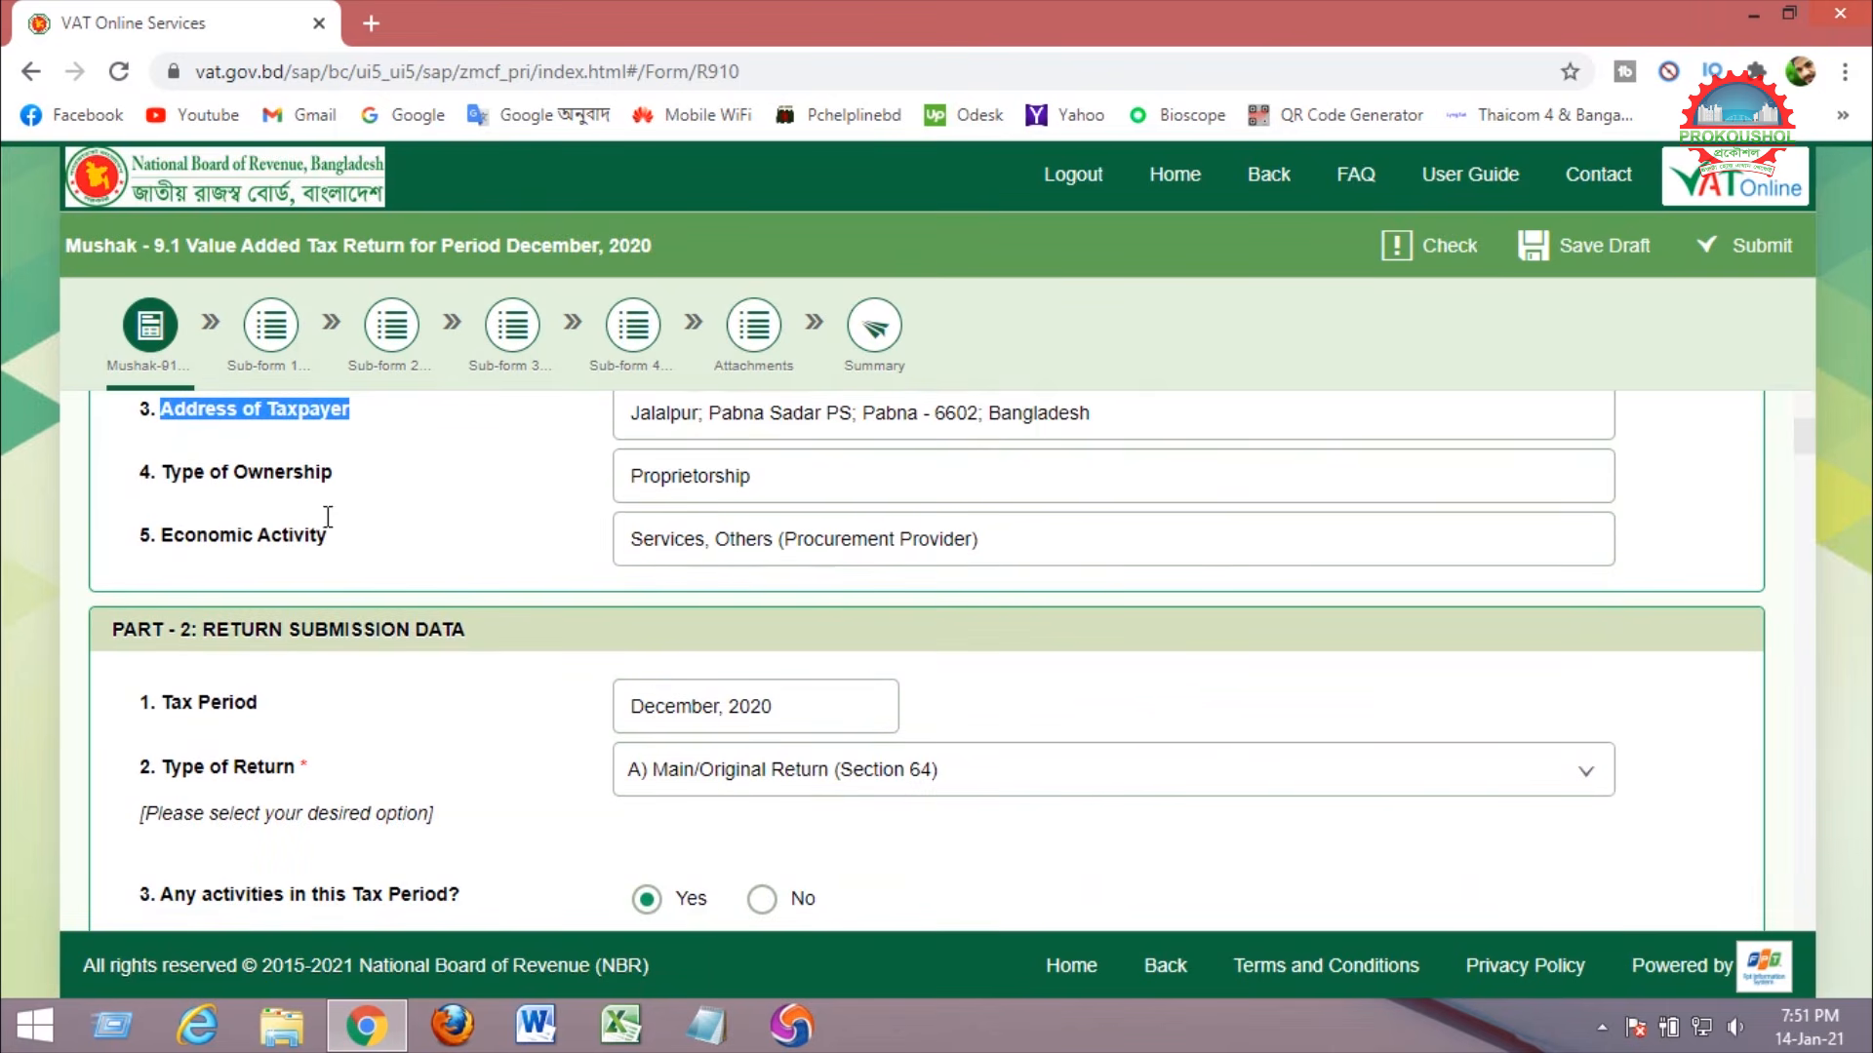
{"action": "left_click_drag", "start_coordinate": [165, 474], "coordinate": [364, 477]}
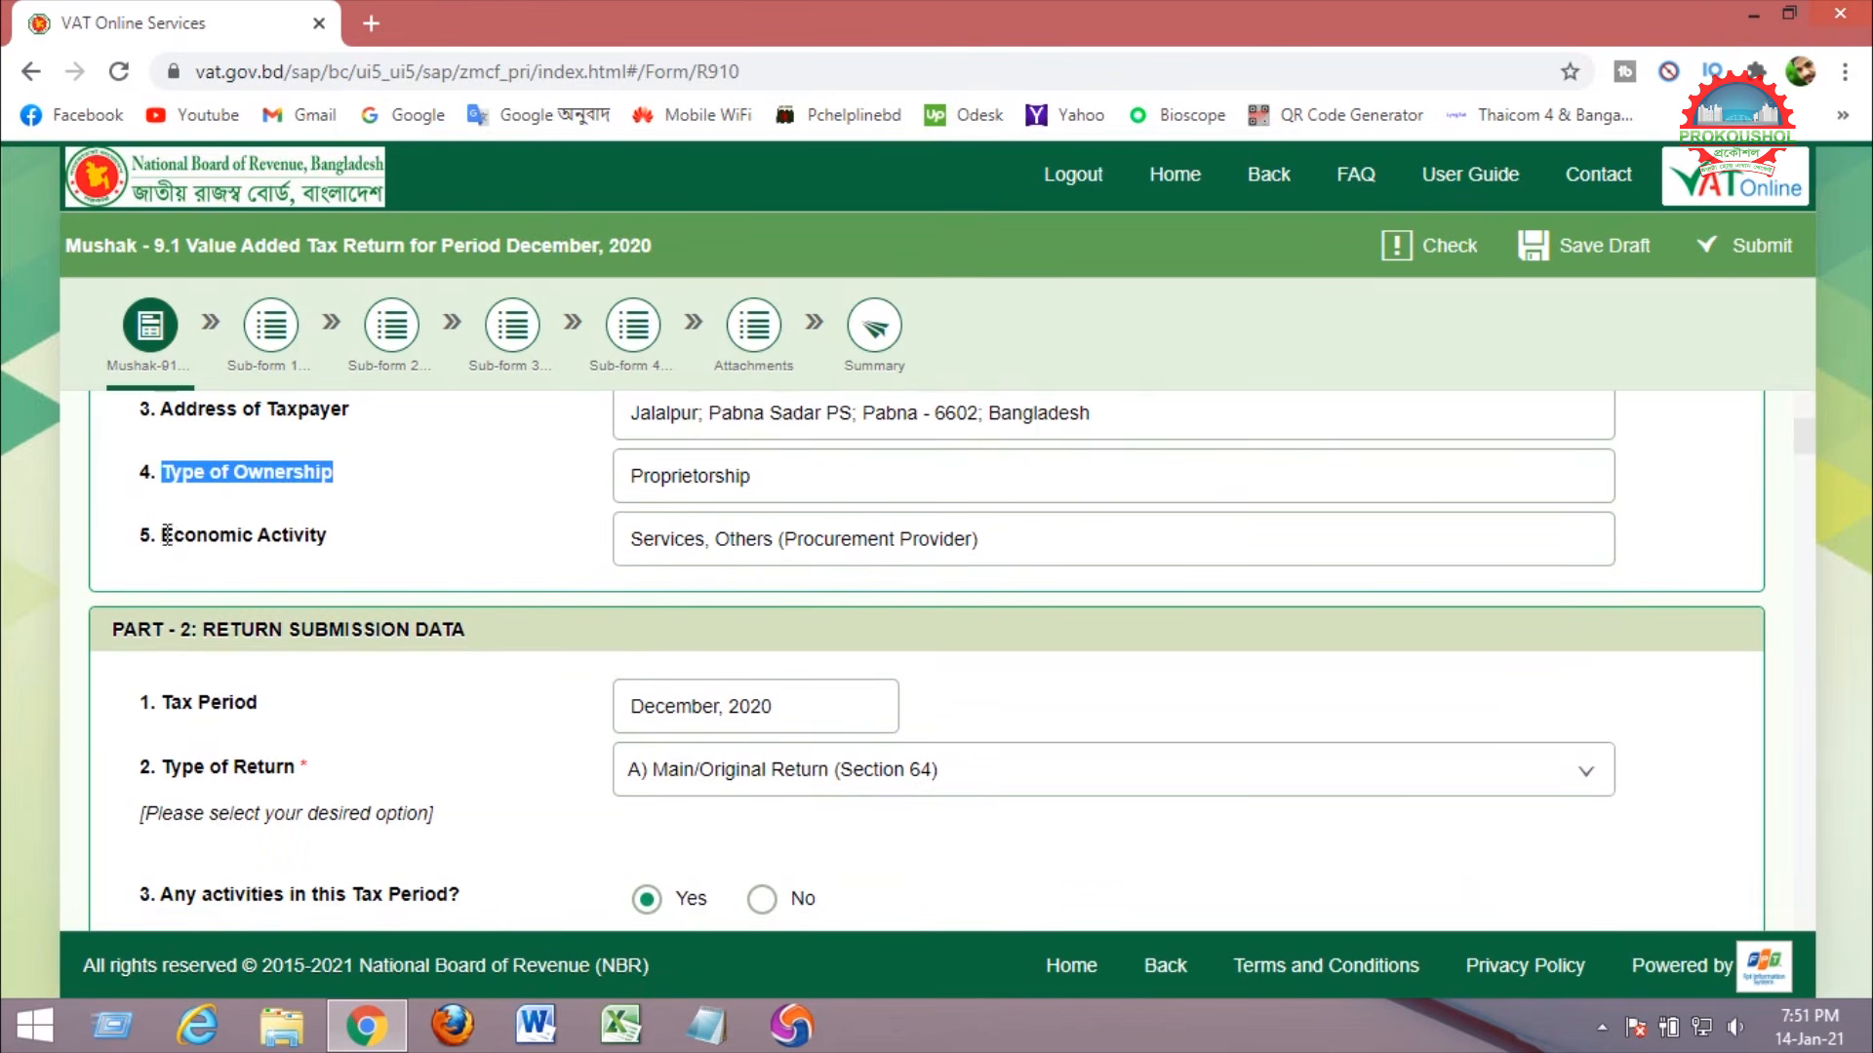
{"action": "left_click_drag", "start_coordinate": [158, 535], "coordinate": [371, 537]}
{"action": "scroll", "coordinate": [452, 518], "scroll_direction": "down", "scroll_amount": 1}
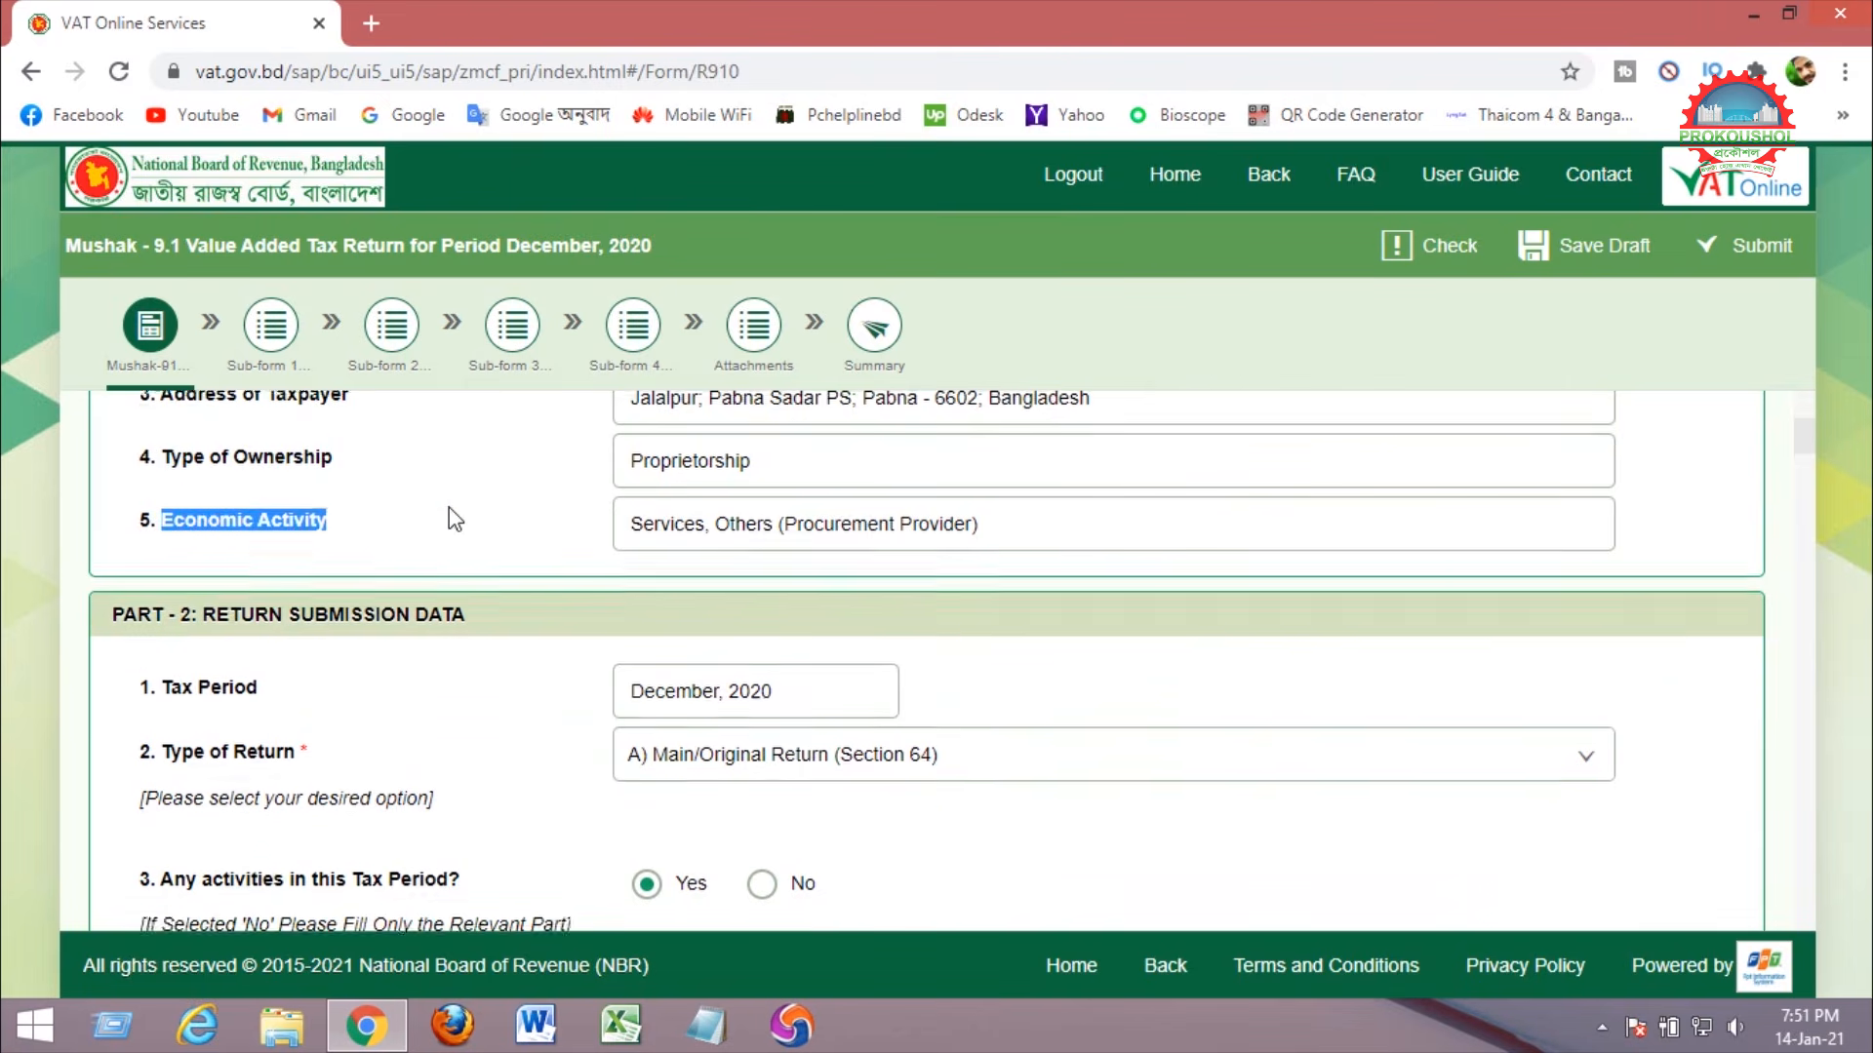
{"action": "left_click_drag", "start_coordinate": [167, 570], "coordinate": [347, 568]}
{"action": "scroll", "coordinate": [452, 565], "scroll_direction": "down", "scroll_amount": 1}
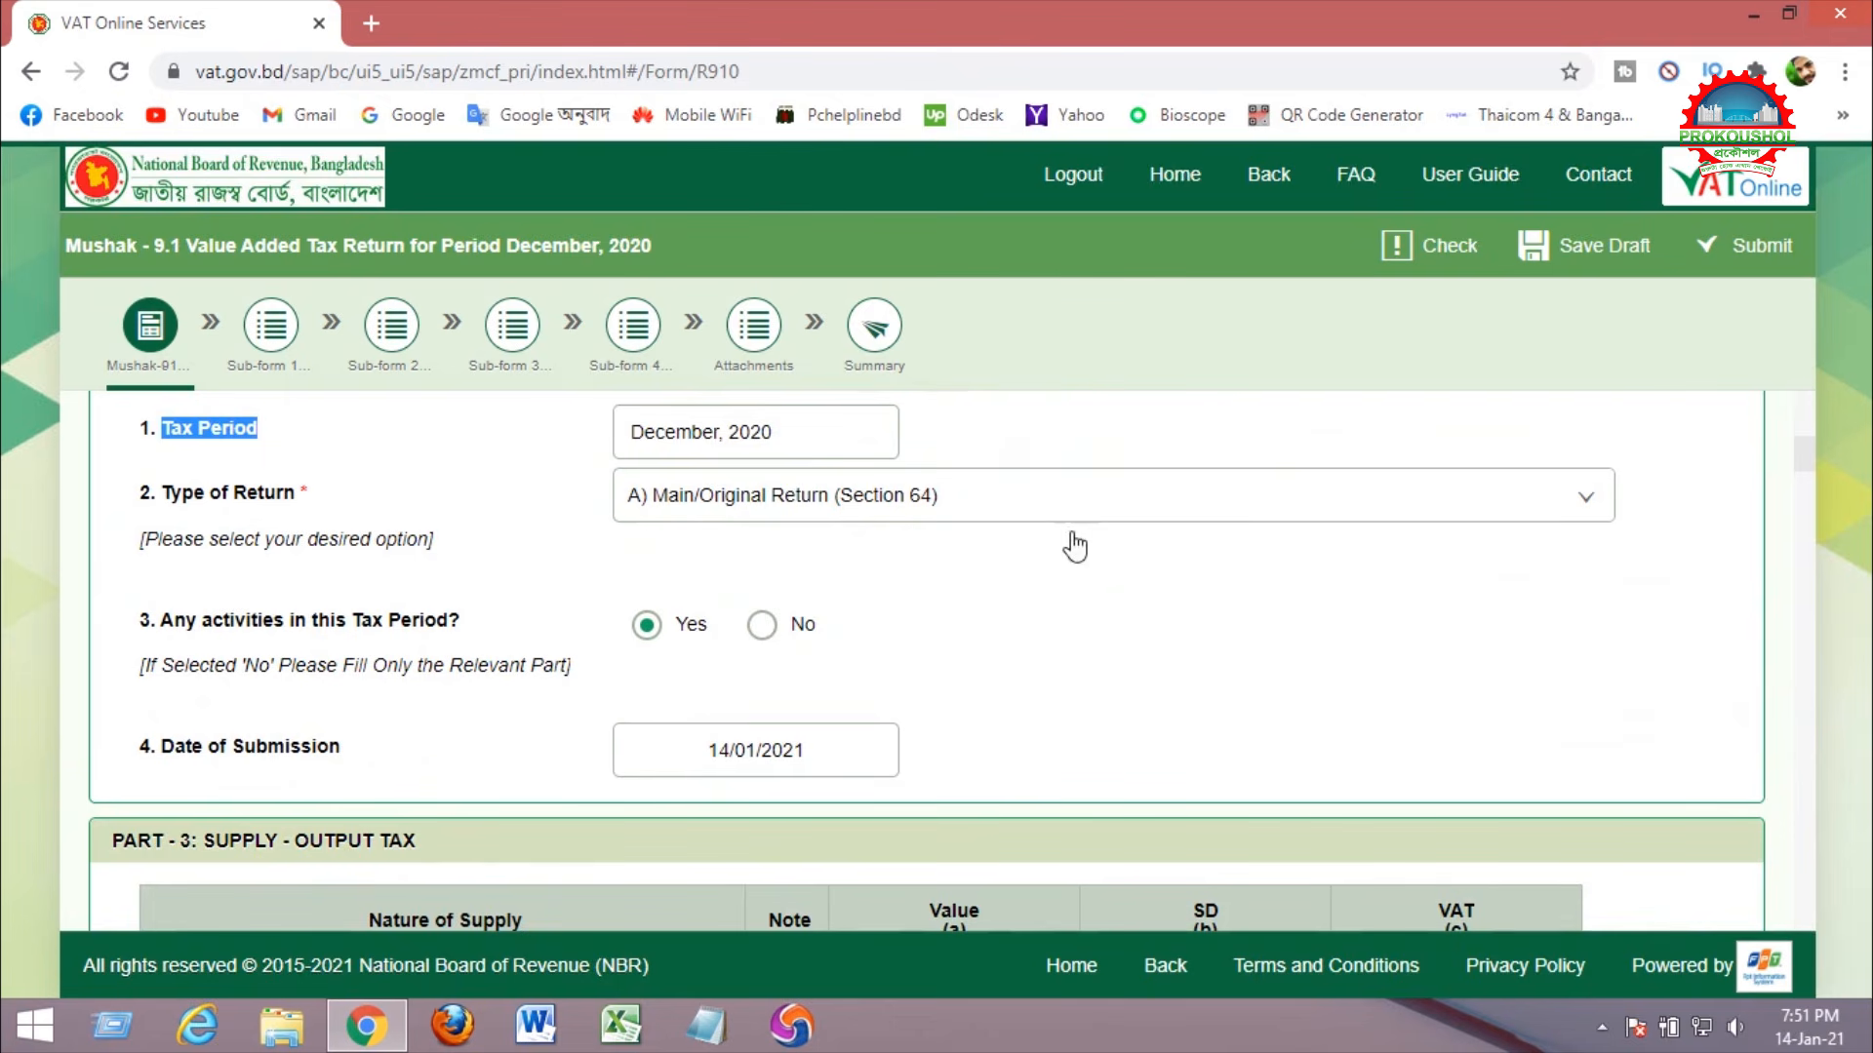
{"action": "left_click", "coordinate": [1199, 499]}
{"action": "left_click", "coordinate": [871, 551]}
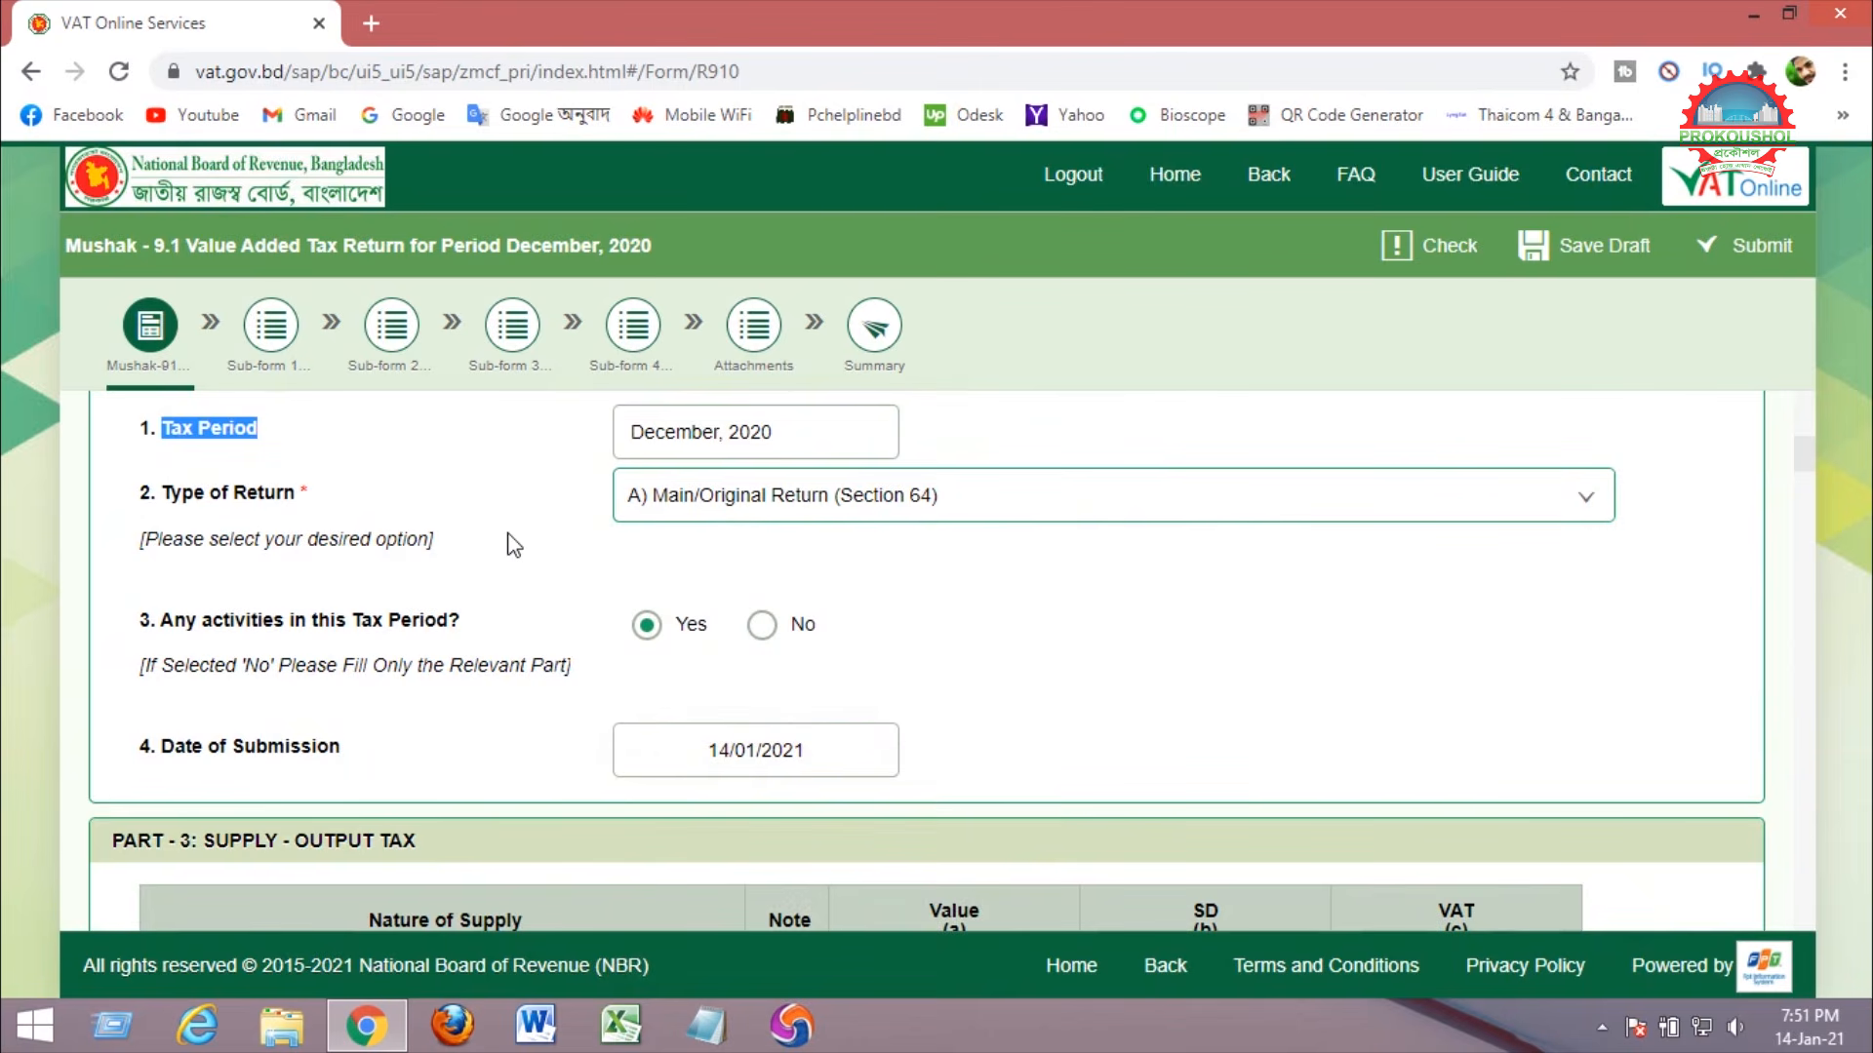
{"action": "left_click_drag", "start_coordinate": [162, 620], "coordinate": [598, 635]}
{"action": "left_click", "coordinate": [647, 625]}
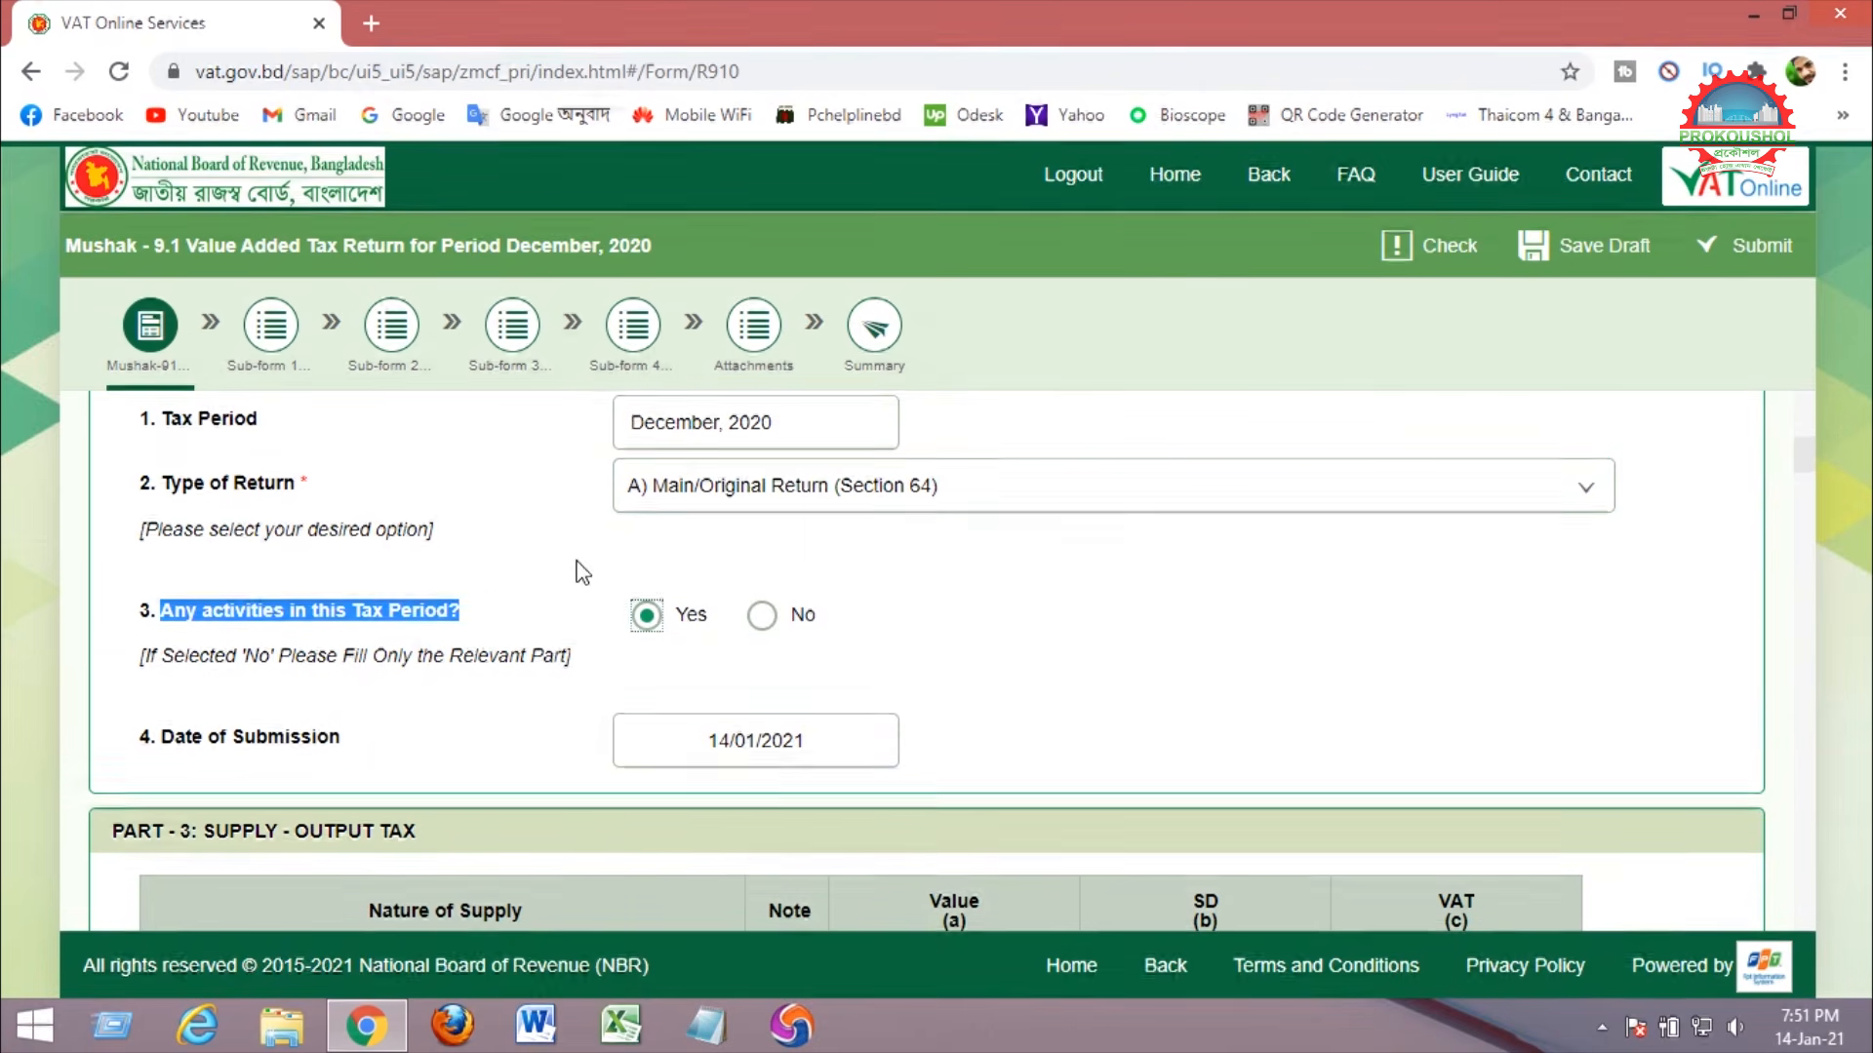
{"action": "scroll", "coordinate": [582, 572], "scroll_direction": "down", "scroll_amount": 1}
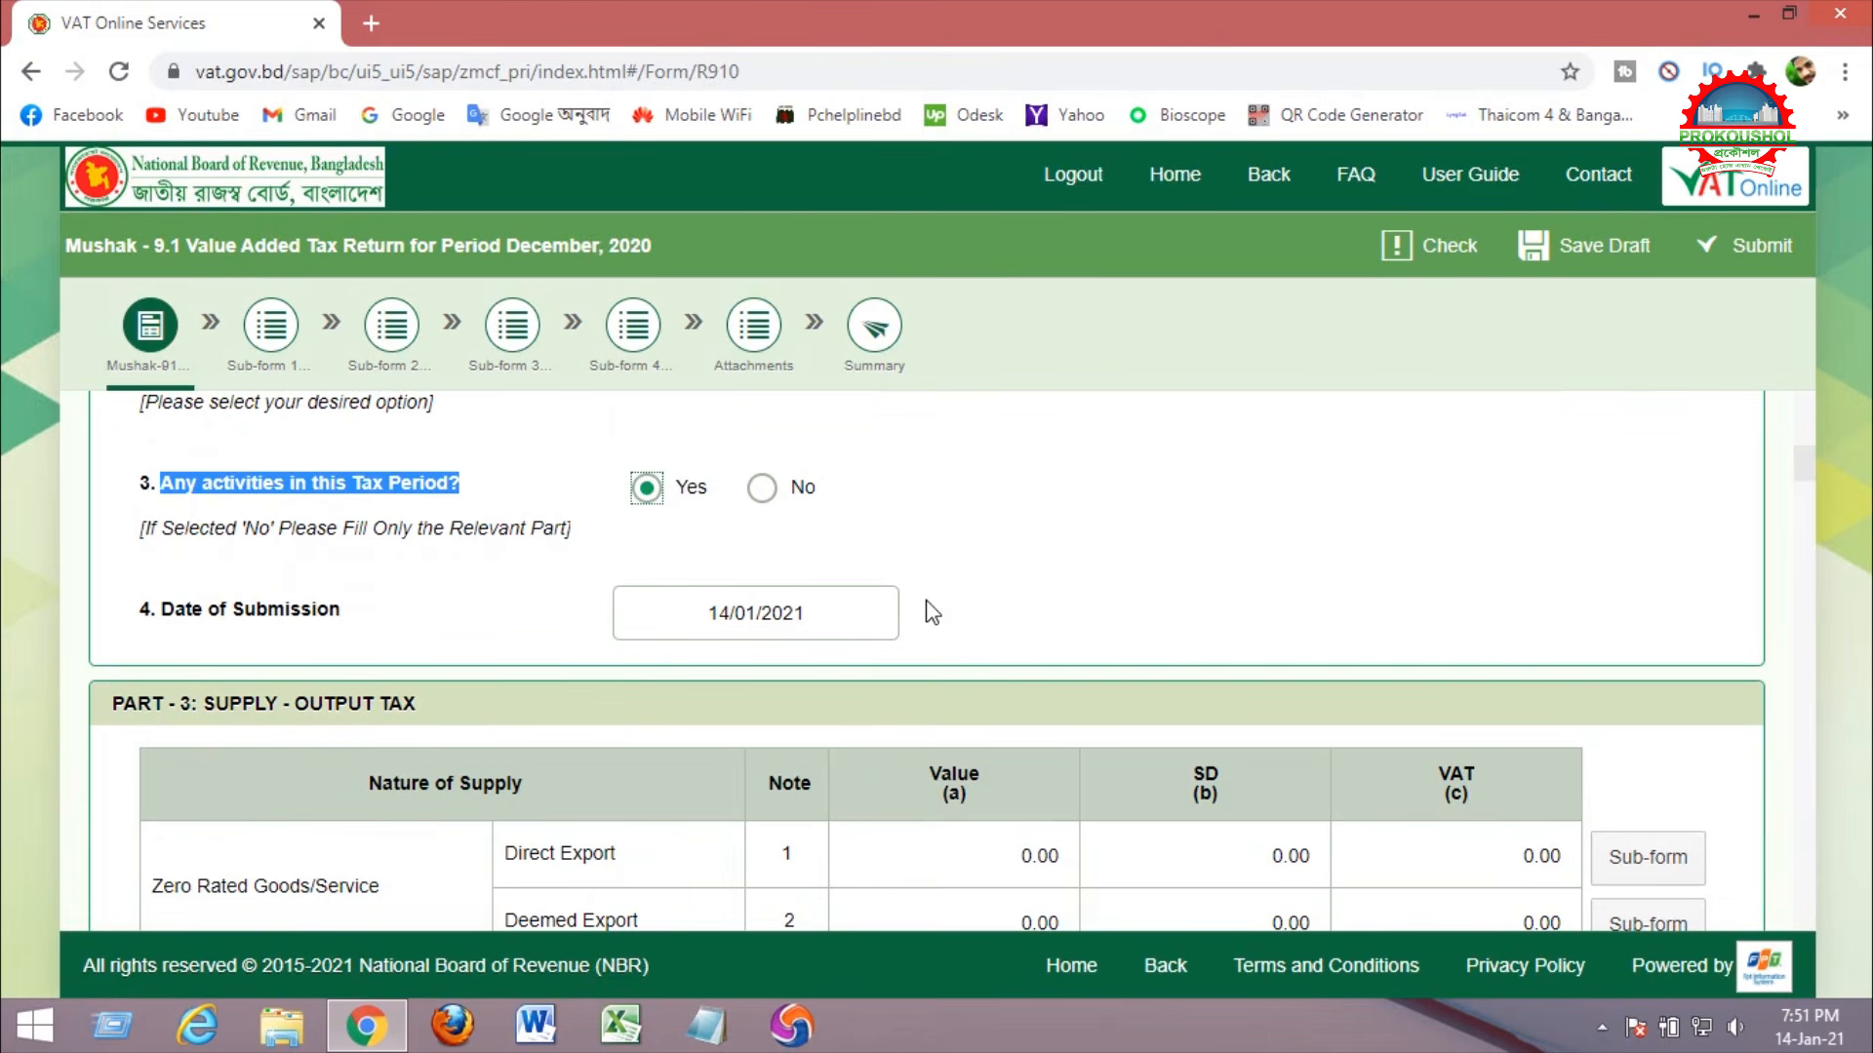
Bring up the Part 3 row 7 sub-form for Goods/Service Other than Standard Rate.
{"action": "scroll", "coordinate": [1042, 487], "scroll_direction": "down", "scroll_amount": 2}
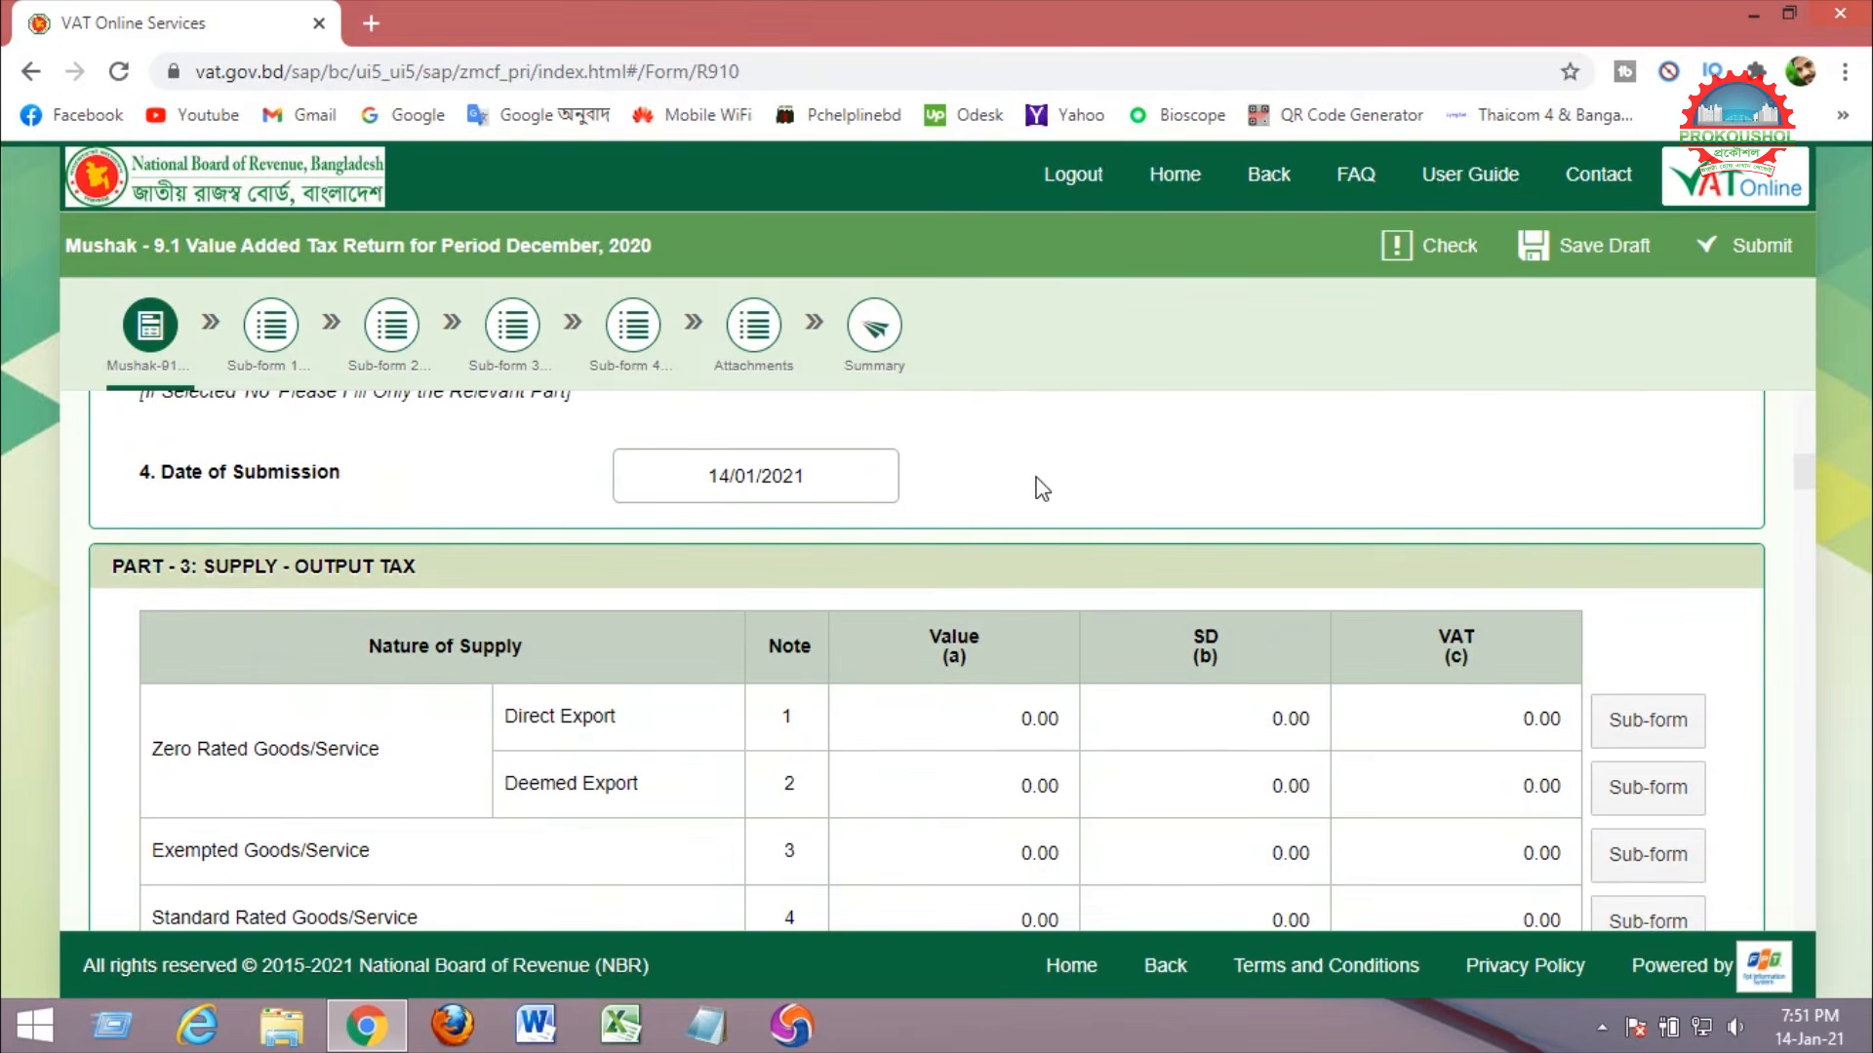
{"action": "scroll", "coordinate": [1039, 487], "scroll_direction": "down", "scroll_amount": 2}
{"action": "scroll", "coordinate": [1036, 488], "scroll_direction": "down", "scroll_amount": 3}
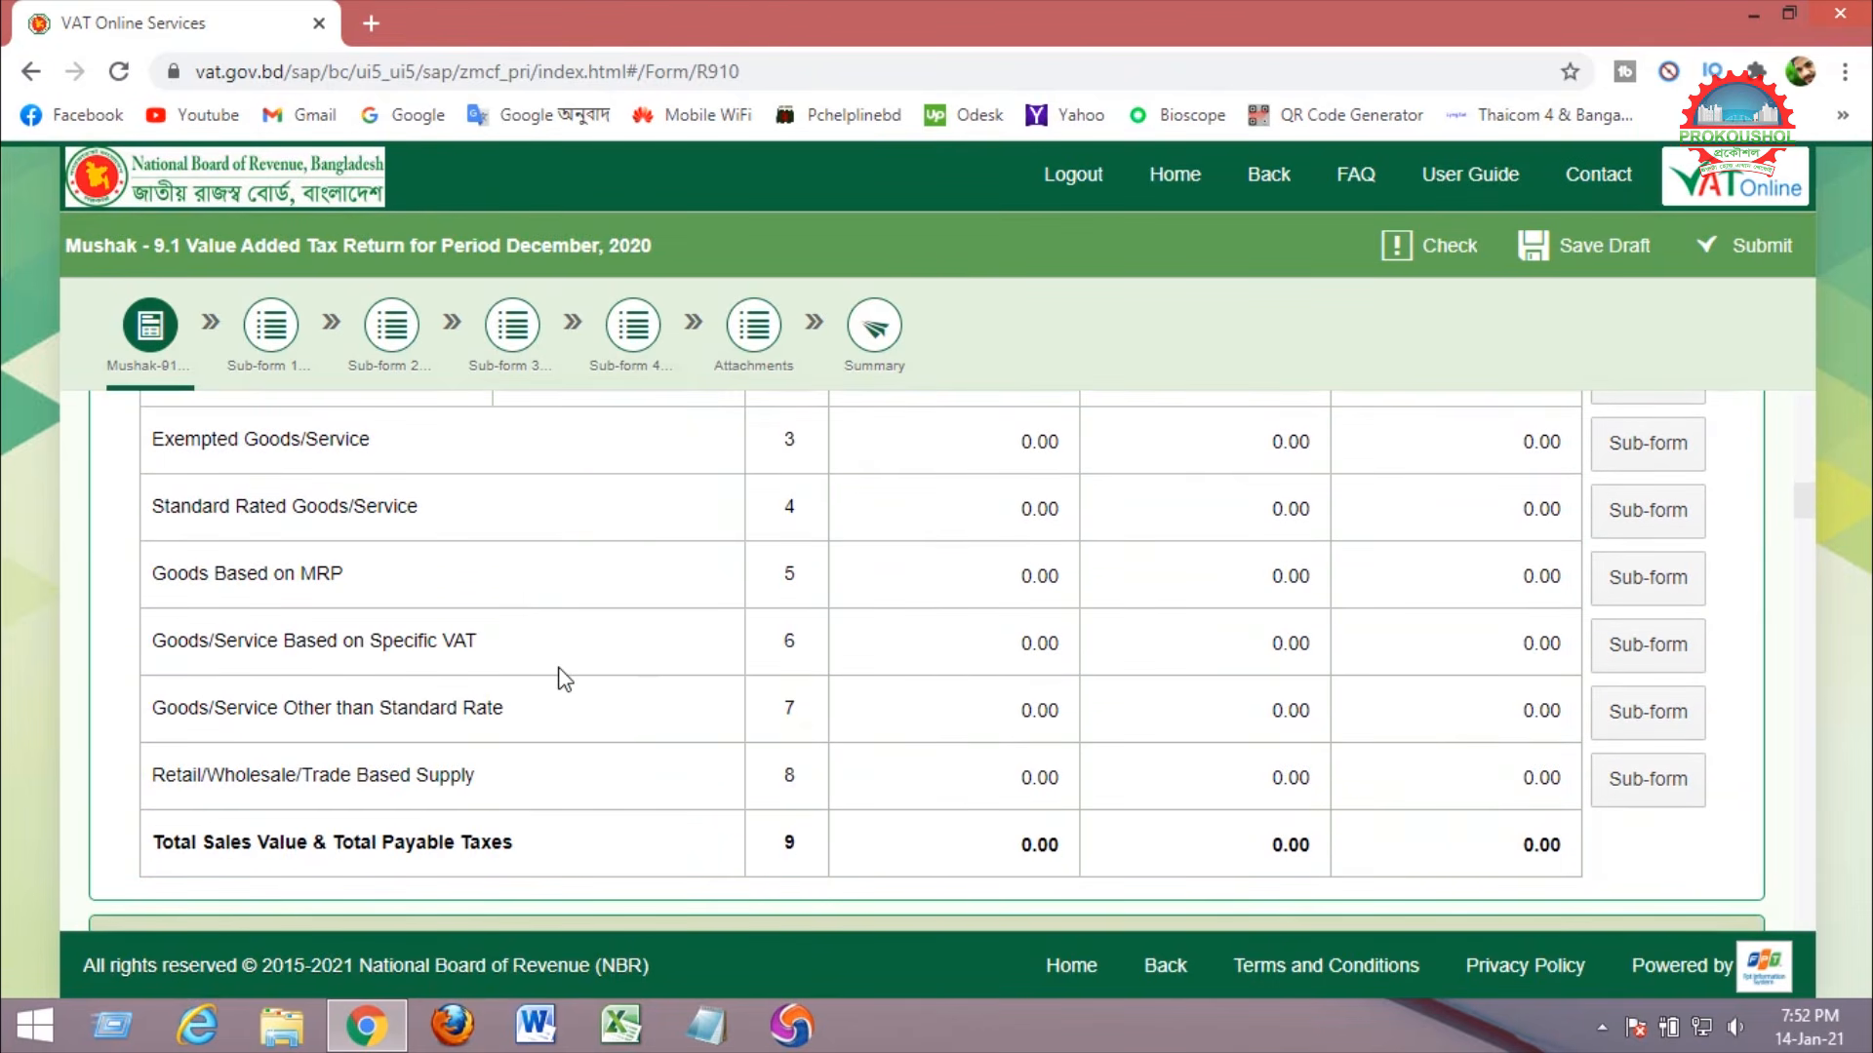
{"action": "left_click_drag", "start_coordinate": [156, 707], "coordinate": [528, 720]}
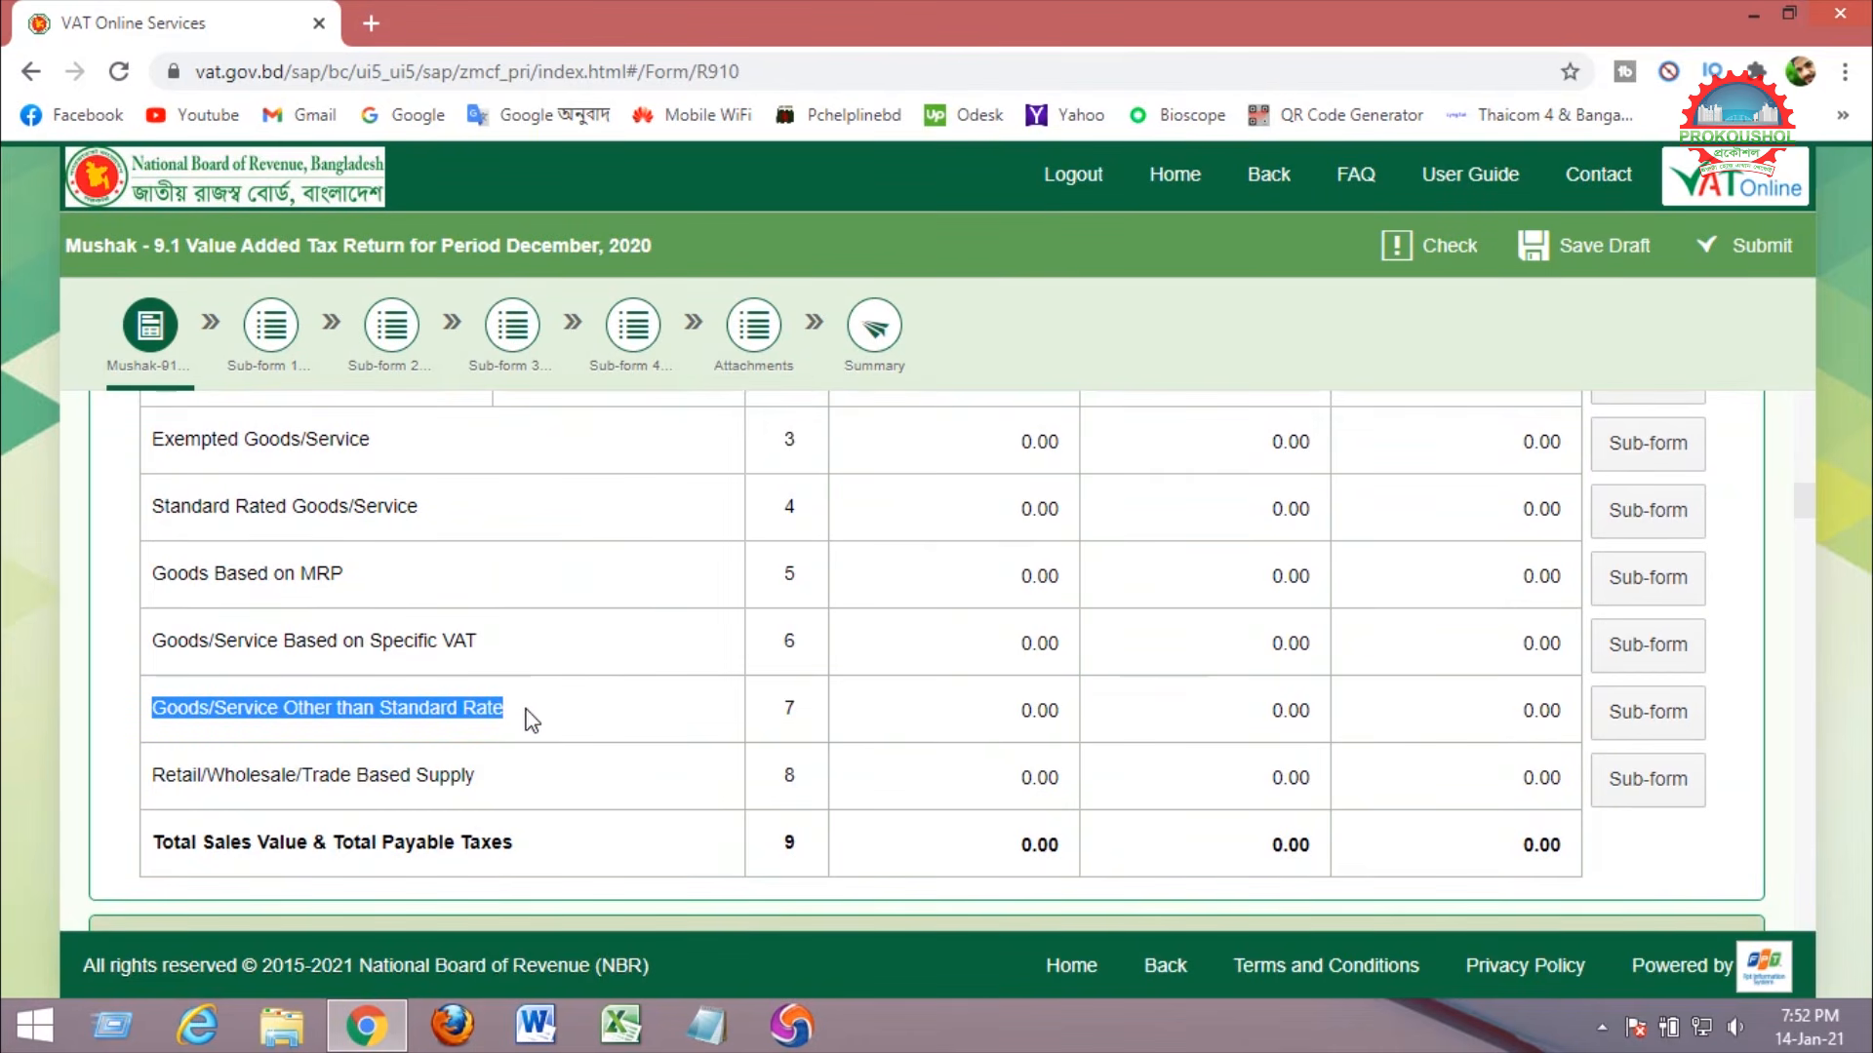
{"action": "left_click", "coordinate": [1655, 724]}
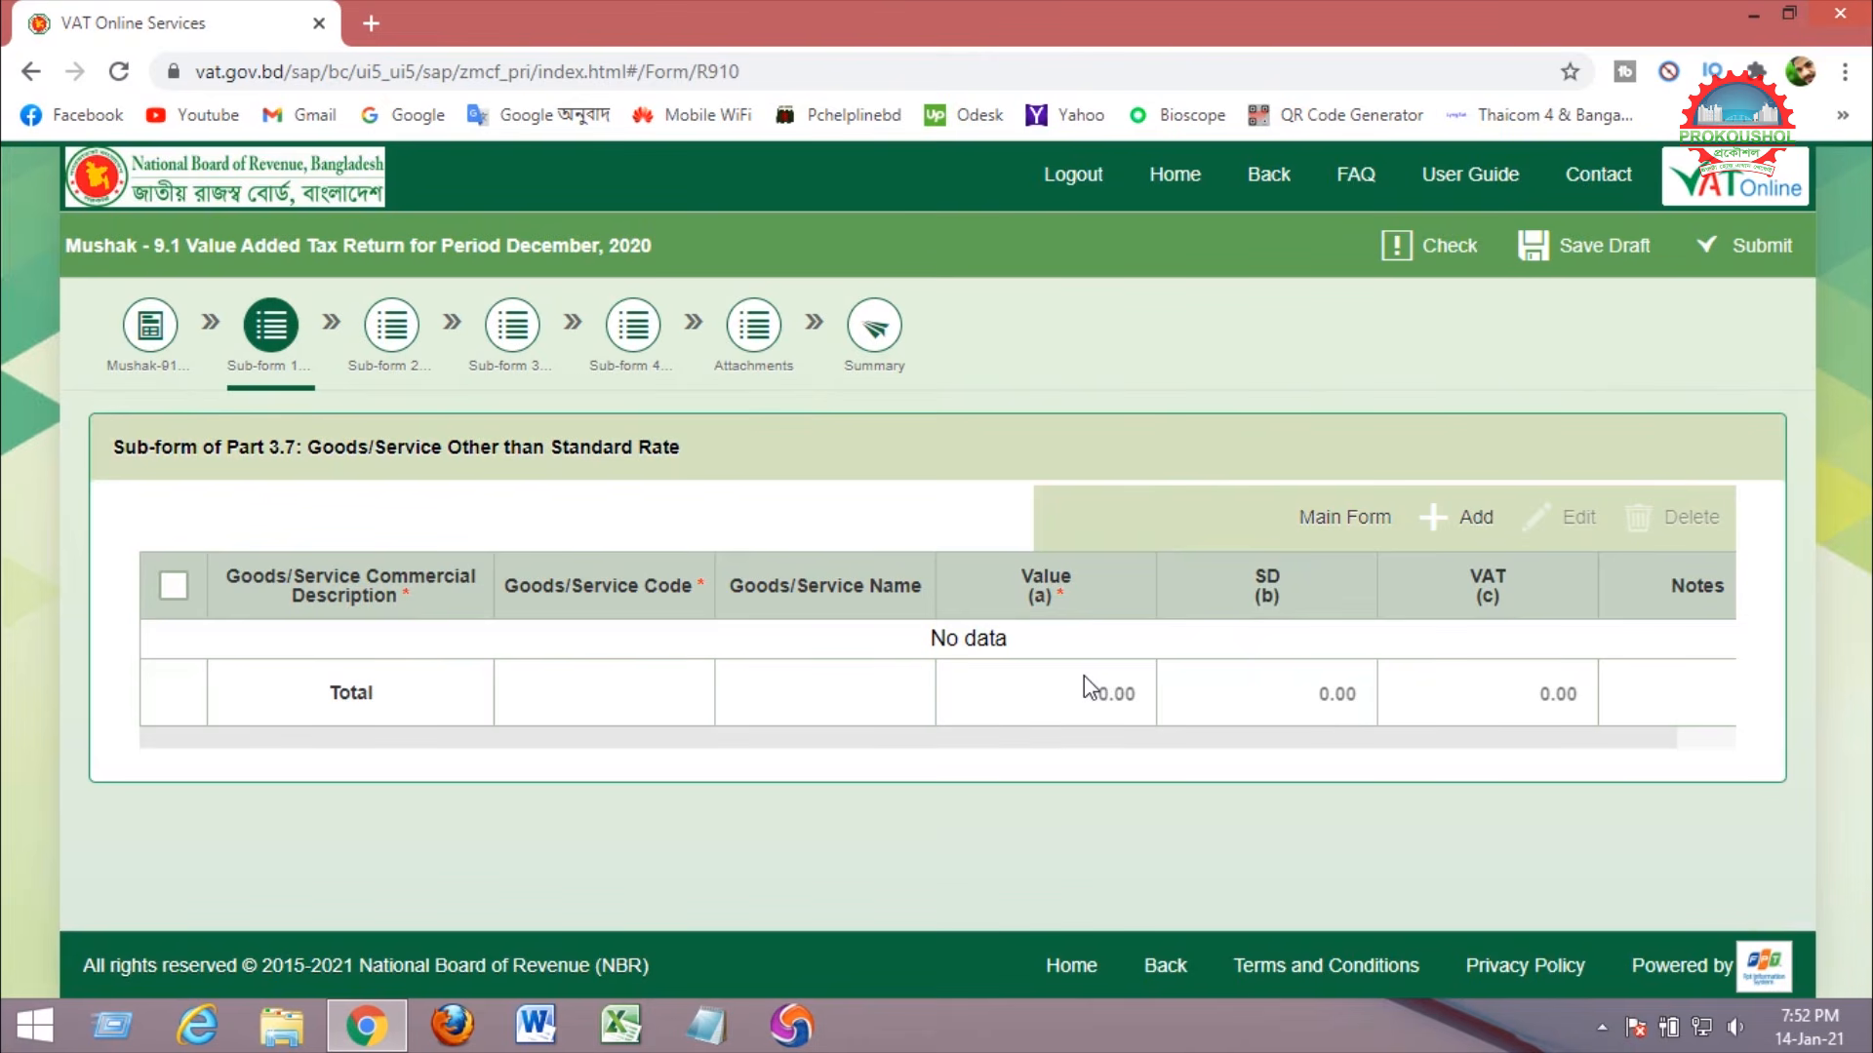
Add a sub-form row described as 'procurement Provider' and call up the goods/service code lookup.
{"action": "left_click", "coordinate": [1477, 526]}
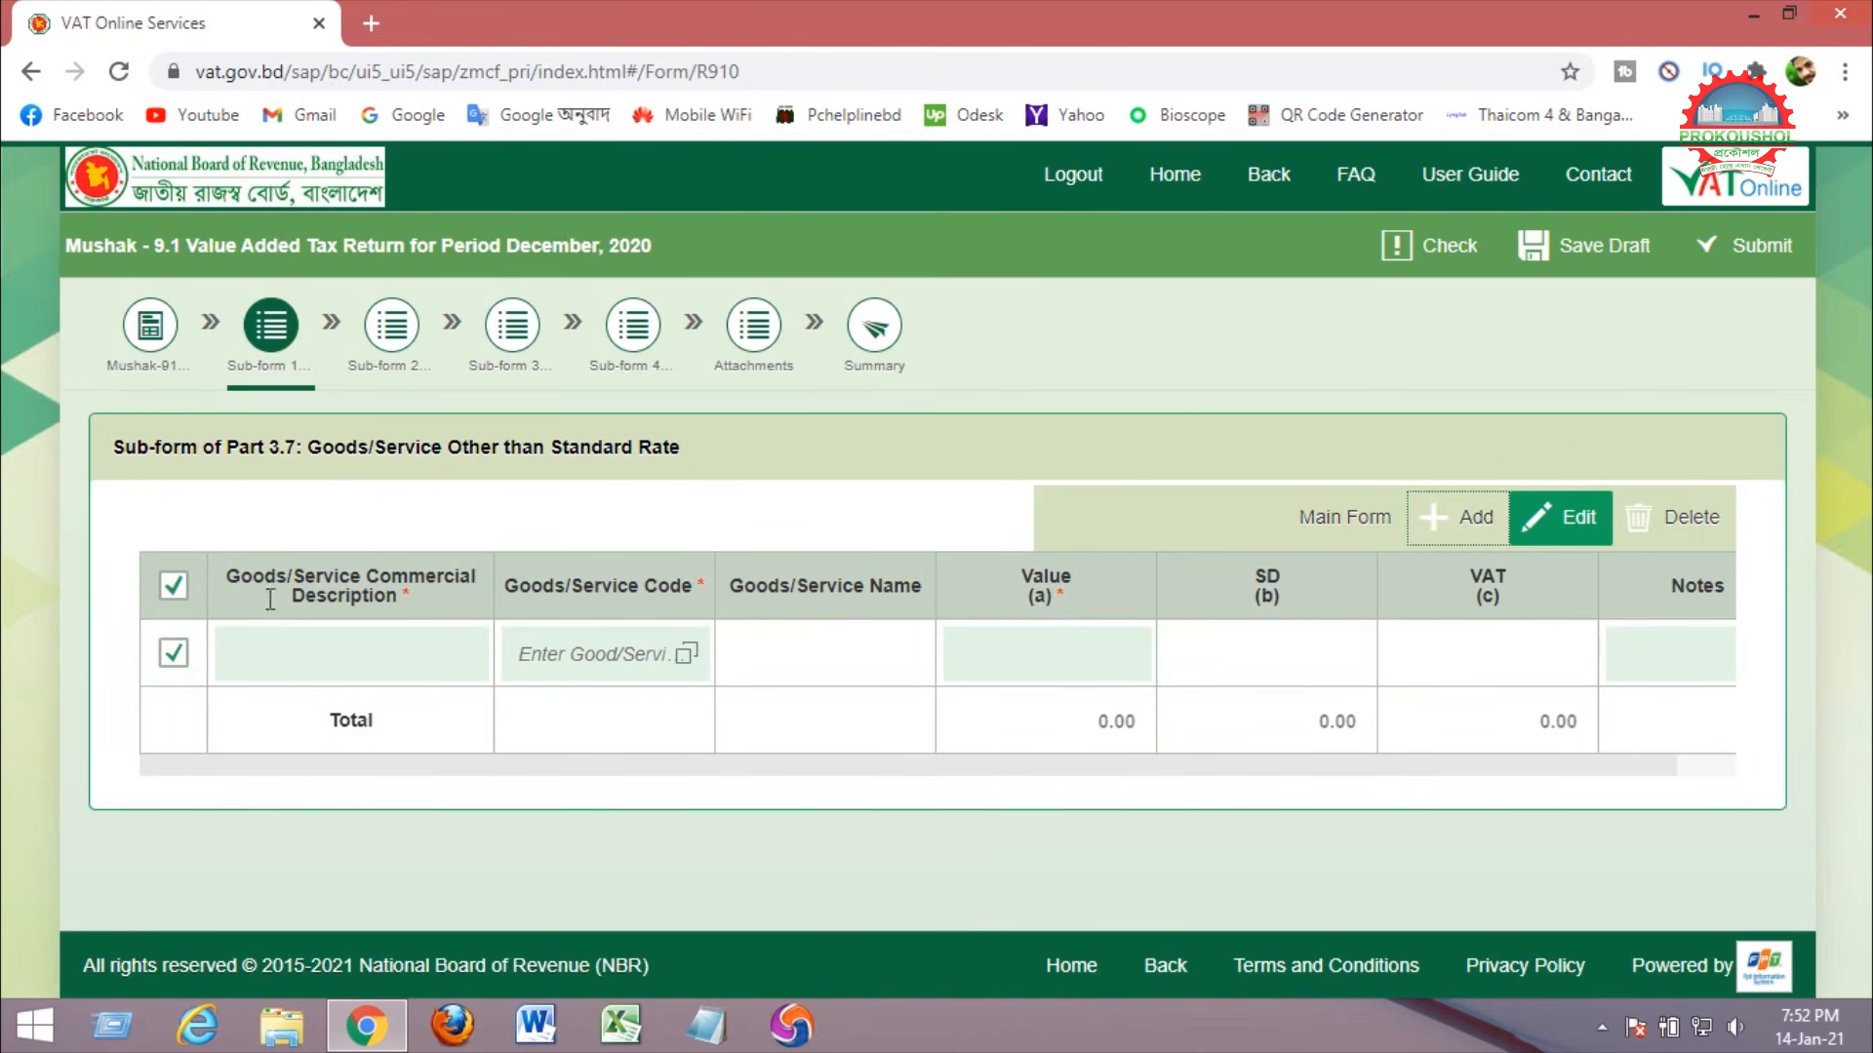
{"action": "left_click_drag", "start_coordinate": [231, 576], "coordinate": [396, 606]}
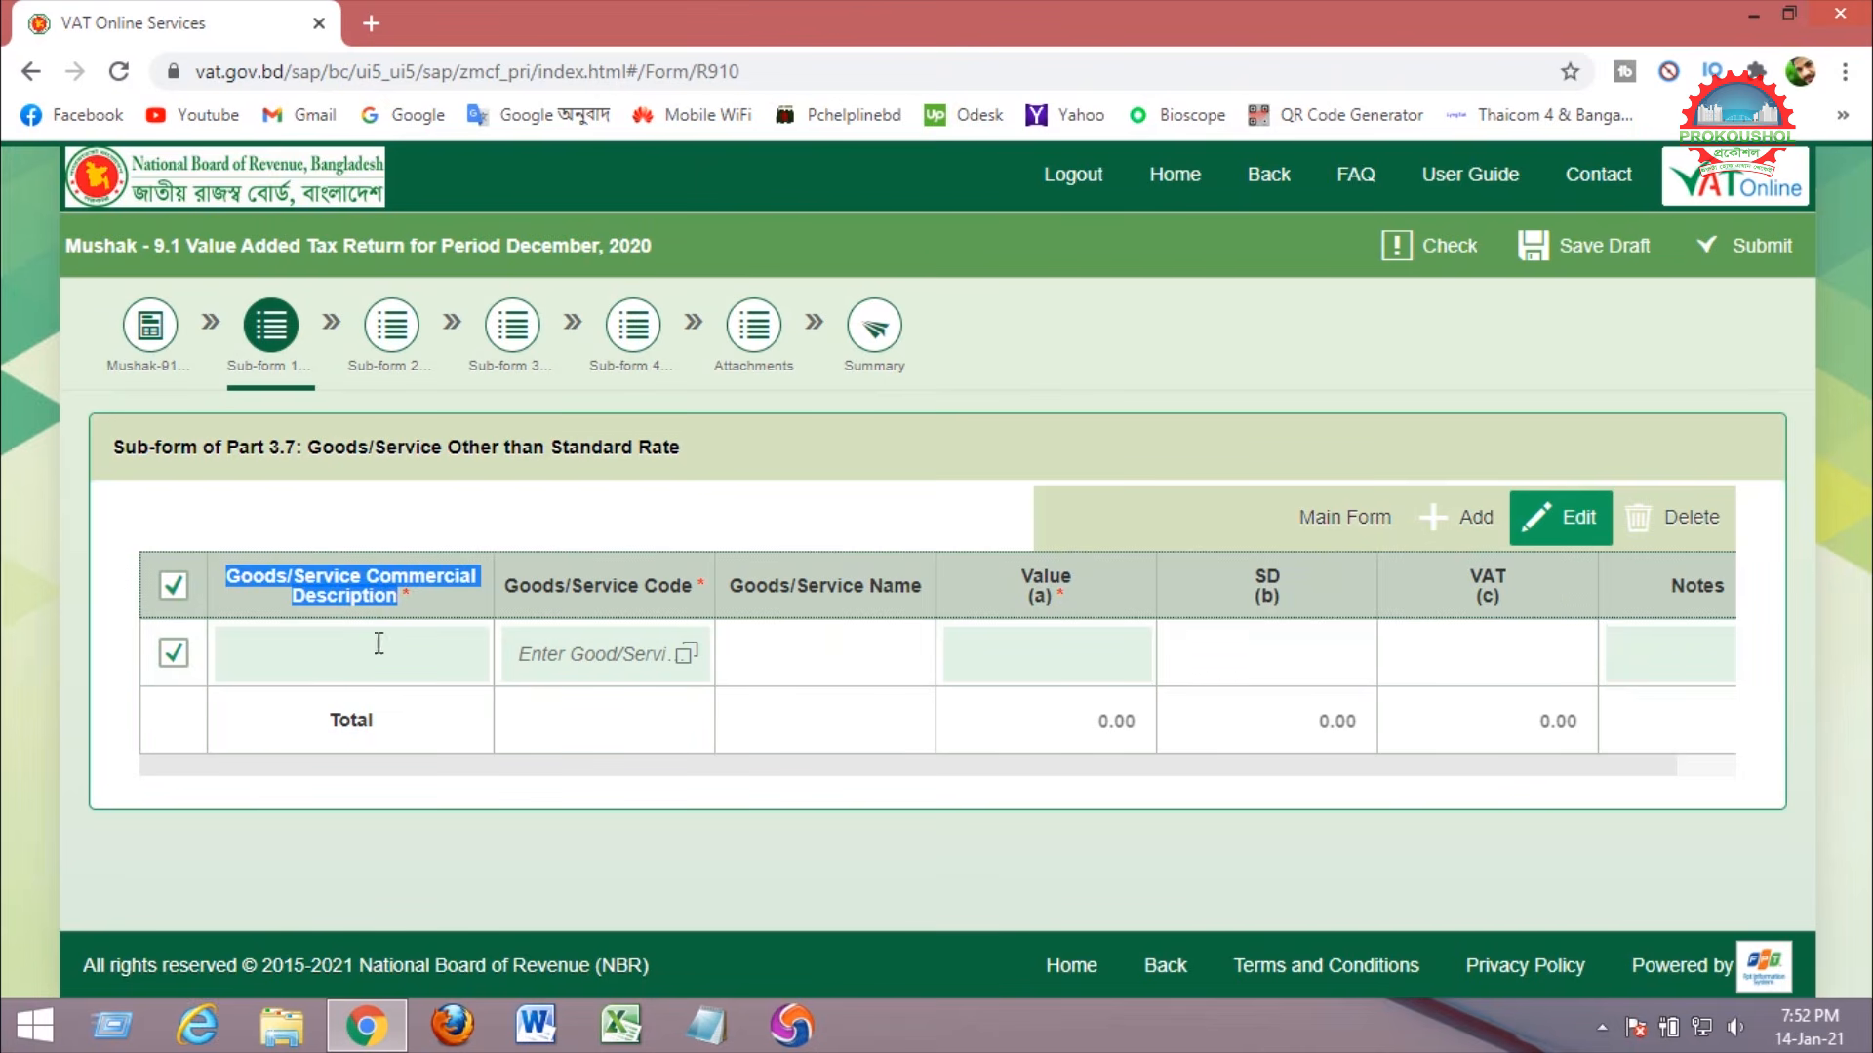
{"action": "left_click", "coordinate": [338, 658]}
{"action": "type", "text": "p"}
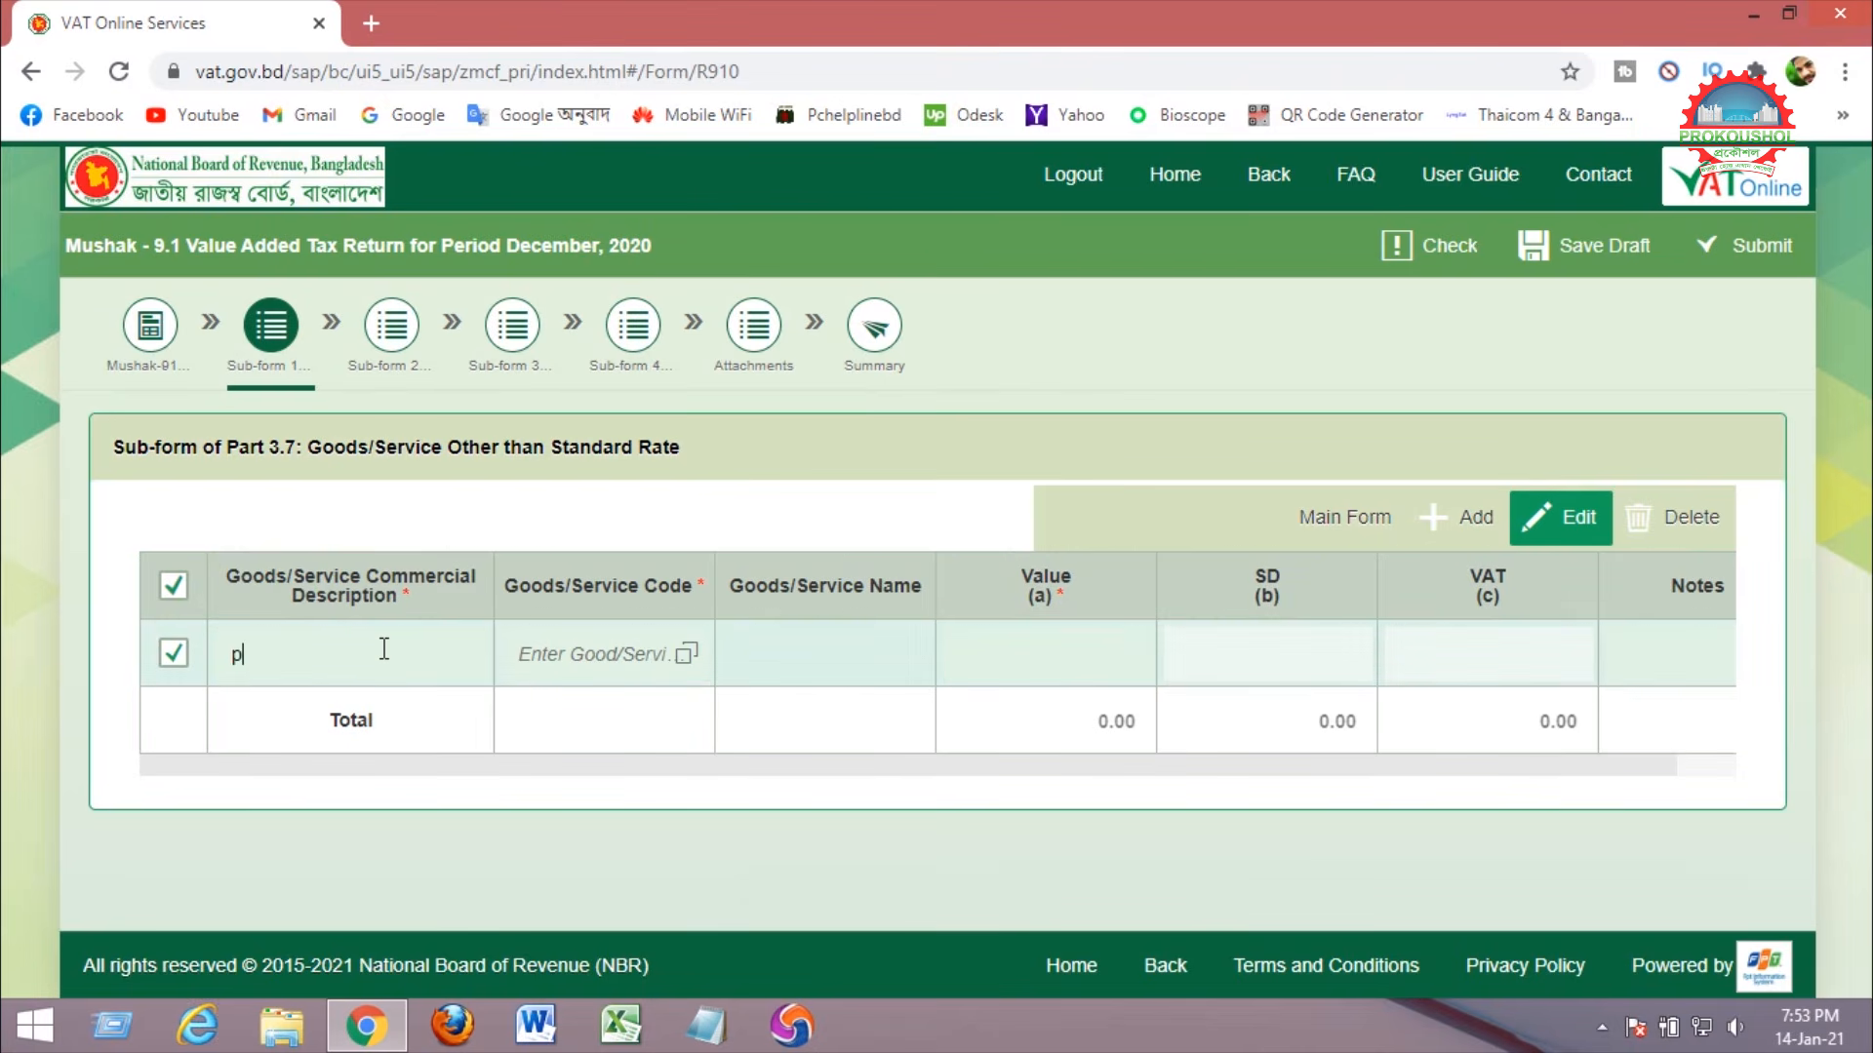
{"action": "type", "text": "rocurement Provider"}
{"action": "left_click", "coordinate": [687, 655]}
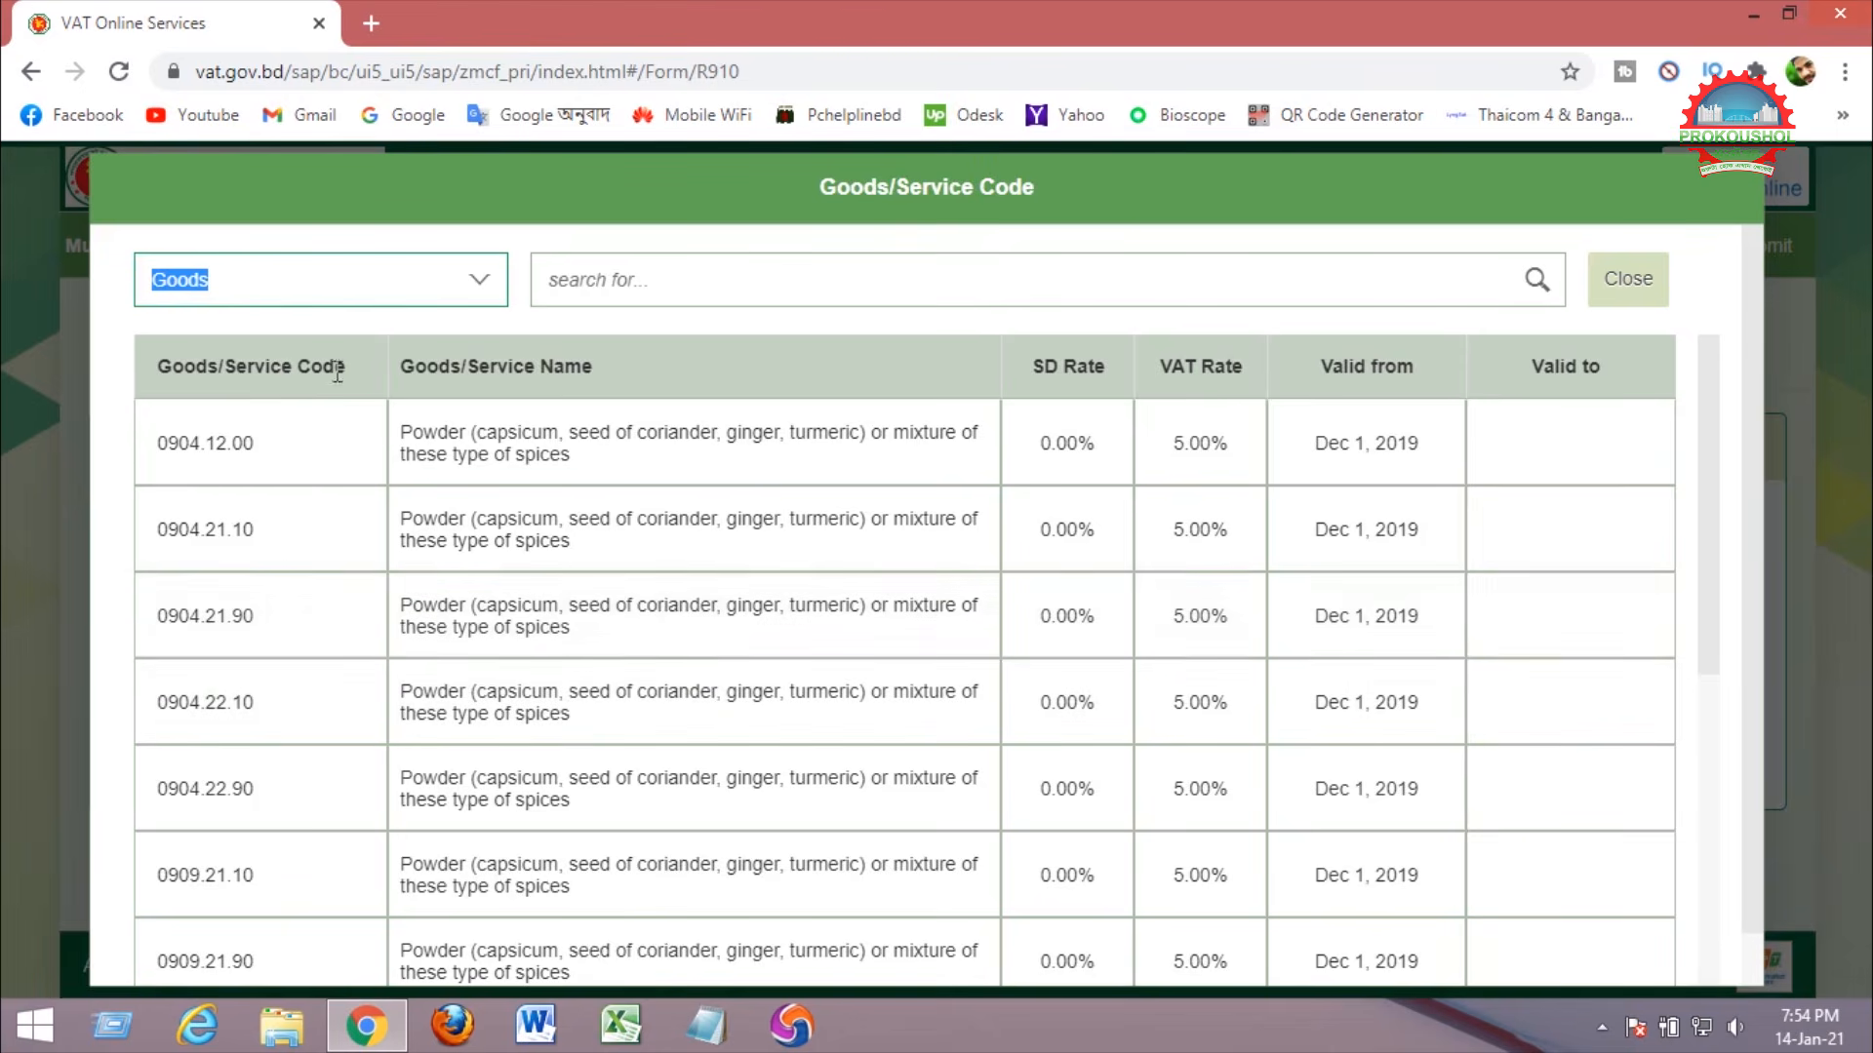
Filter the code list to Service and scroll to S037.00 Procurement provider at 7.50%.
{"action": "left_click", "coordinate": [230, 279]}
{"action": "left_click", "coordinate": [482, 290]}
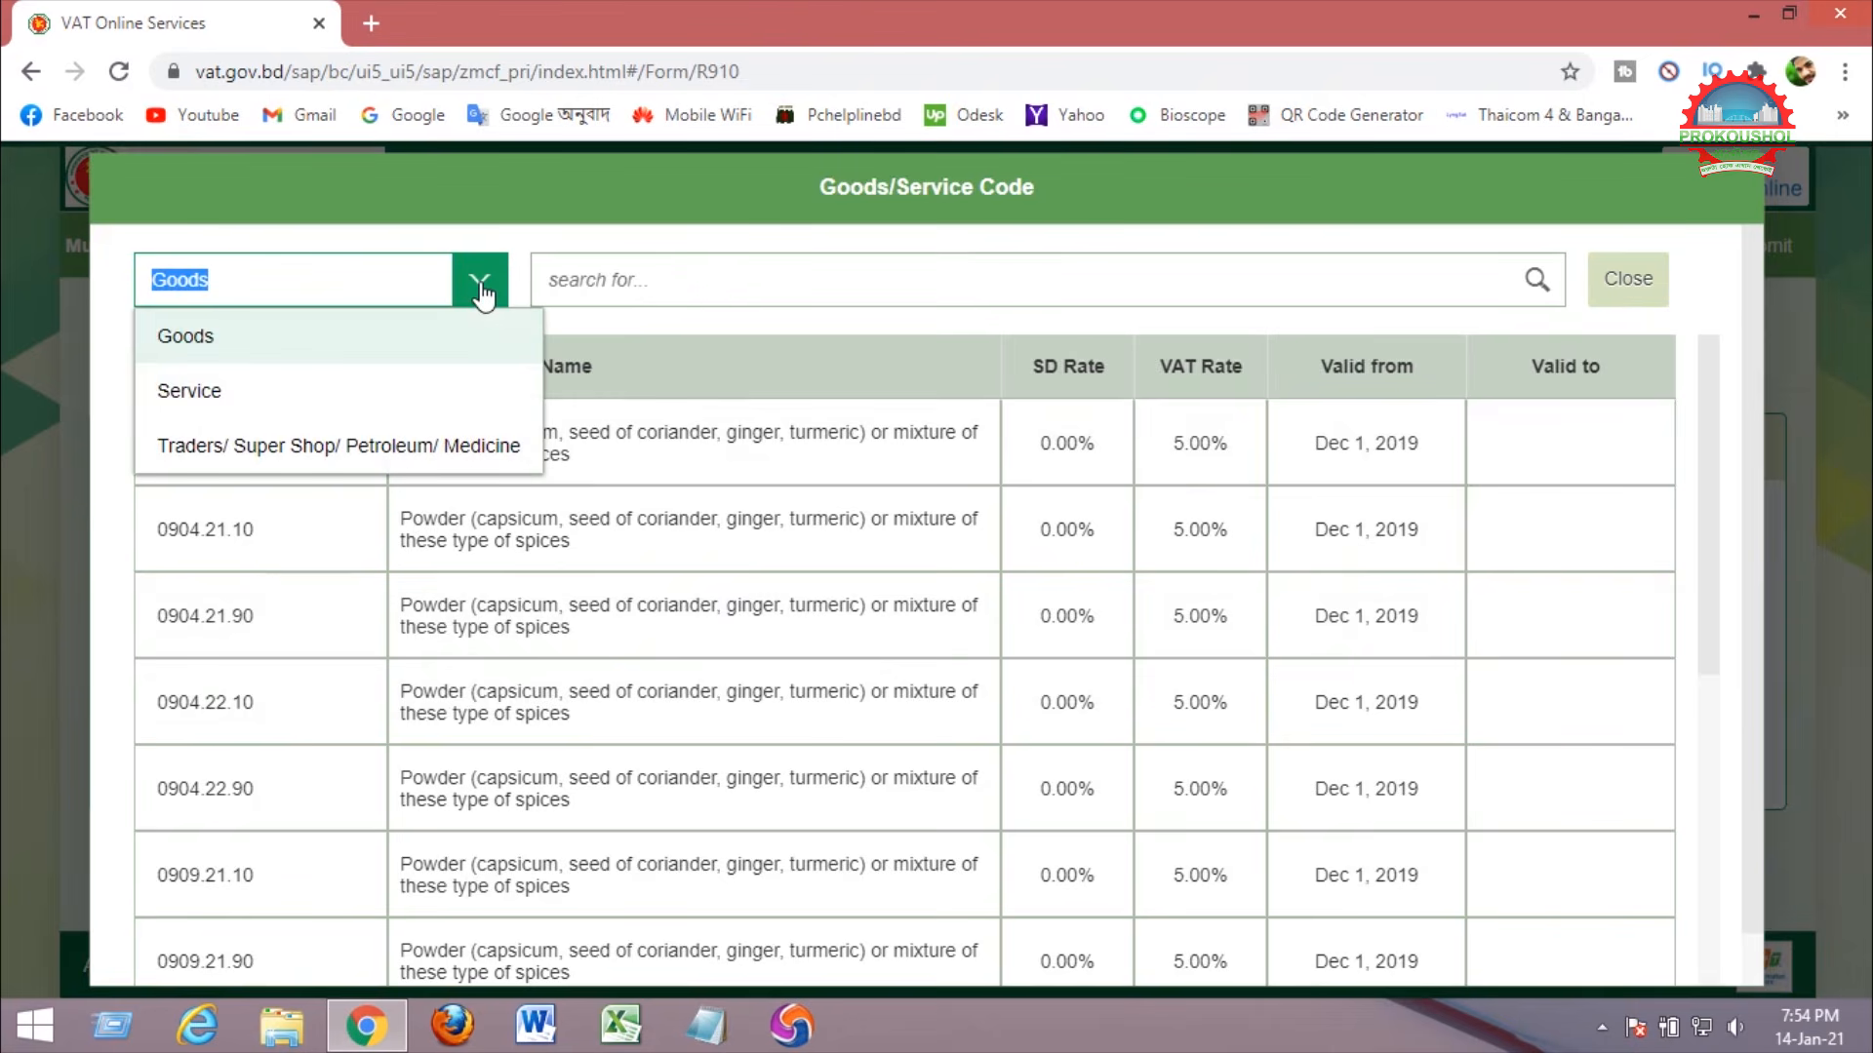
{"action": "left_click", "coordinate": [280, 400]}
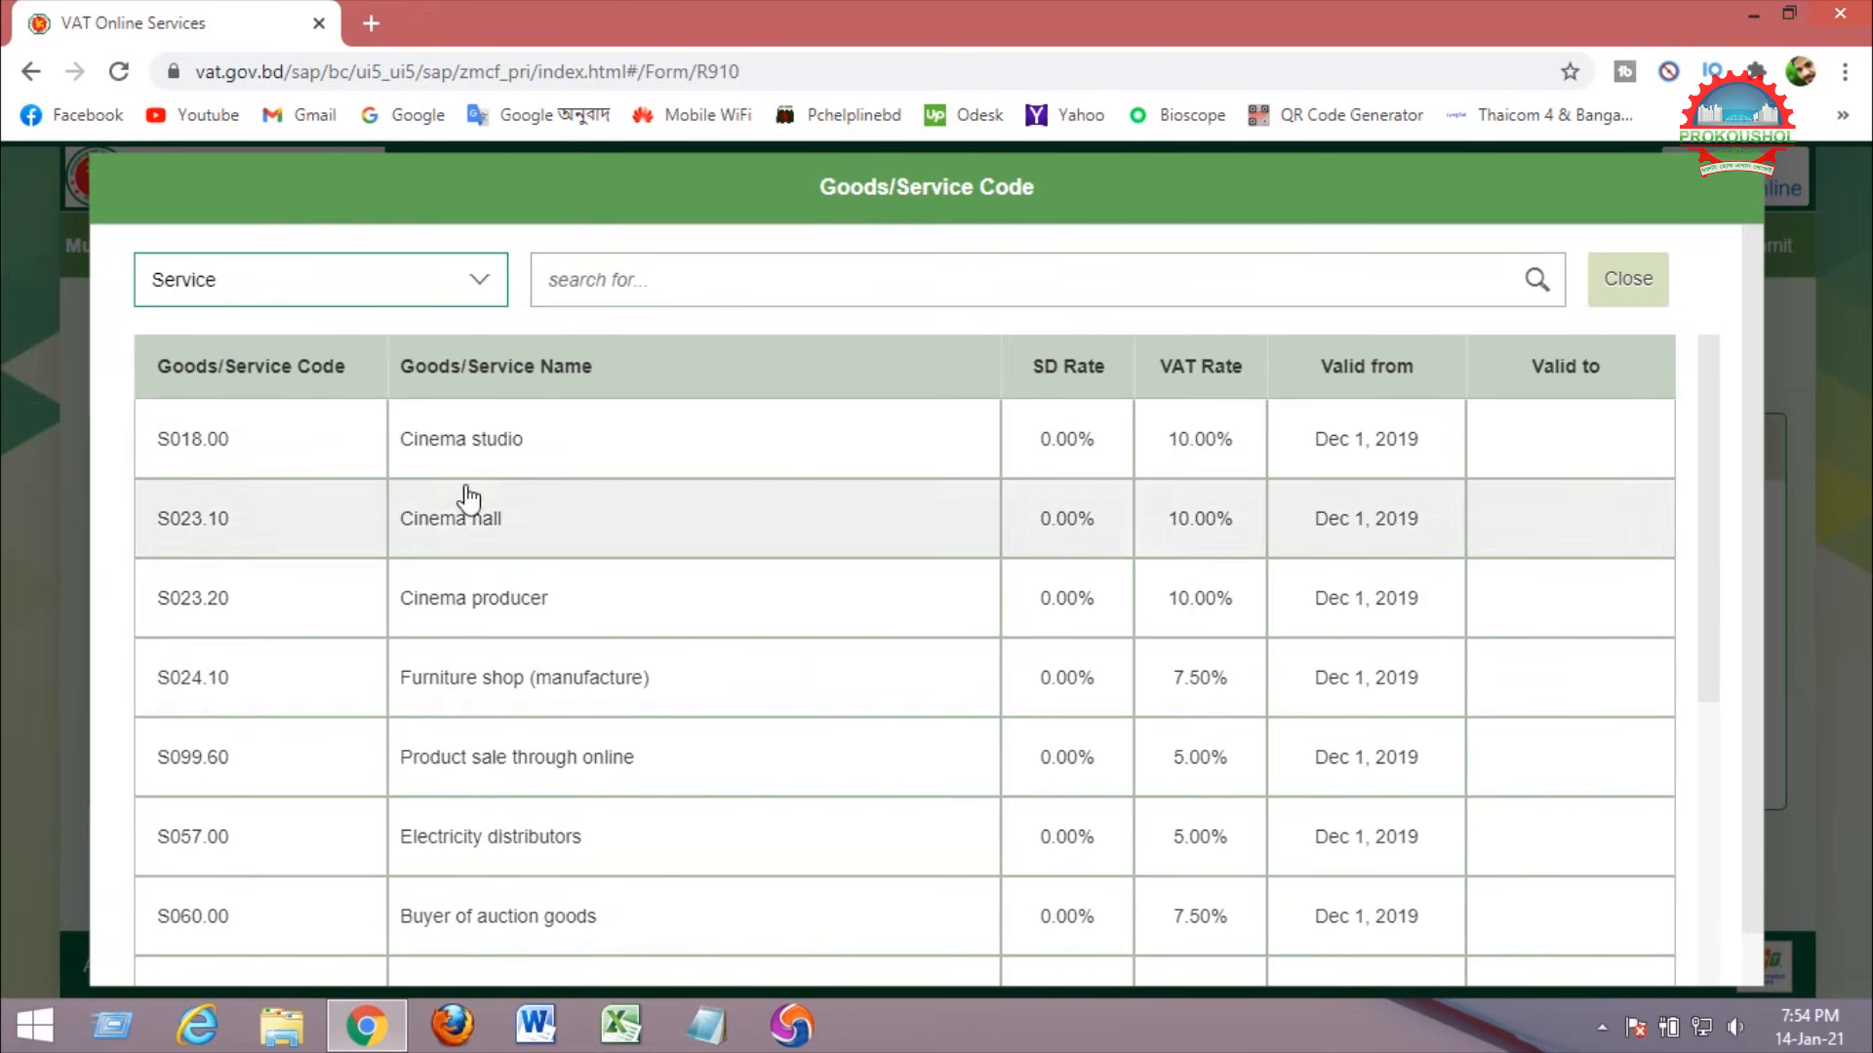
{"action": "scroll", "coordinate": [740, 530], "scroll_direction": "down", "scroll_amount": 4}
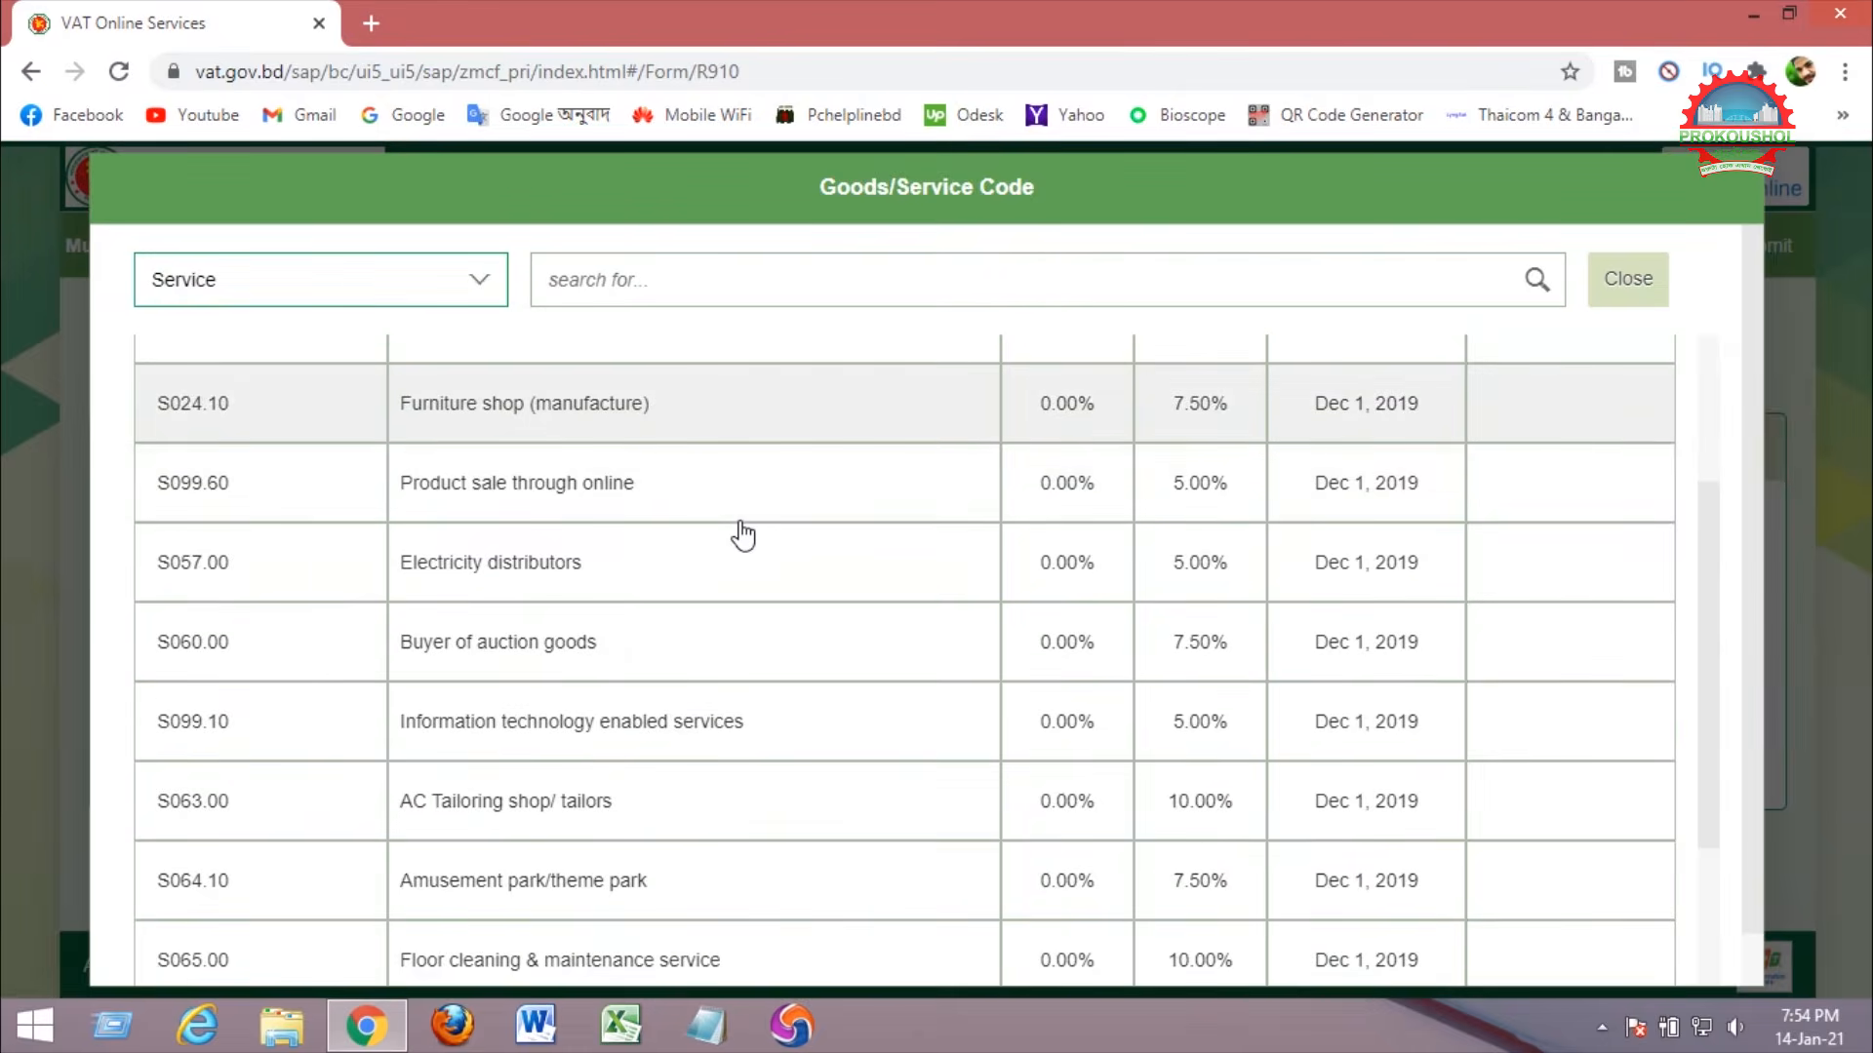
{"action": "scroll", "coordinate": [743, 535], "scroll_direction": "down", "scroll_amount": 6}
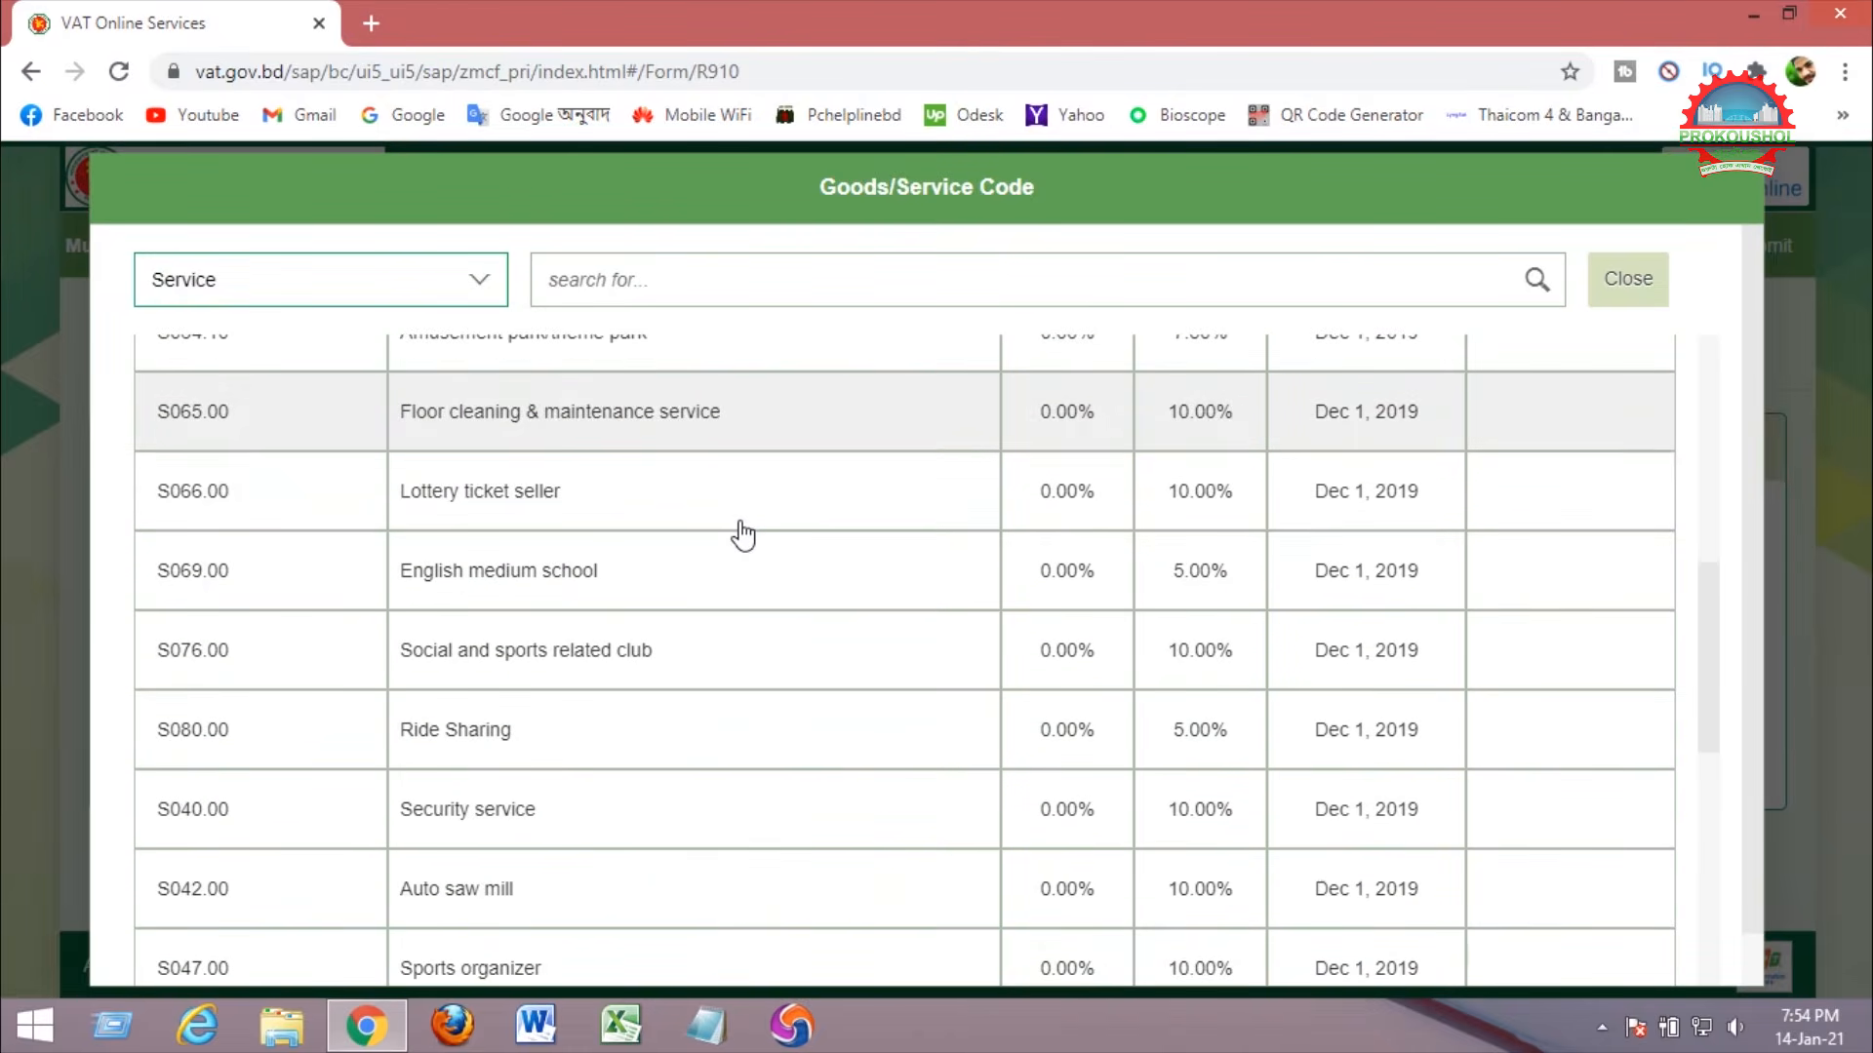
{"action": "scroll", "coordinate": [743, 534], "scroll_direction": "down", "scroll_amount": 2}
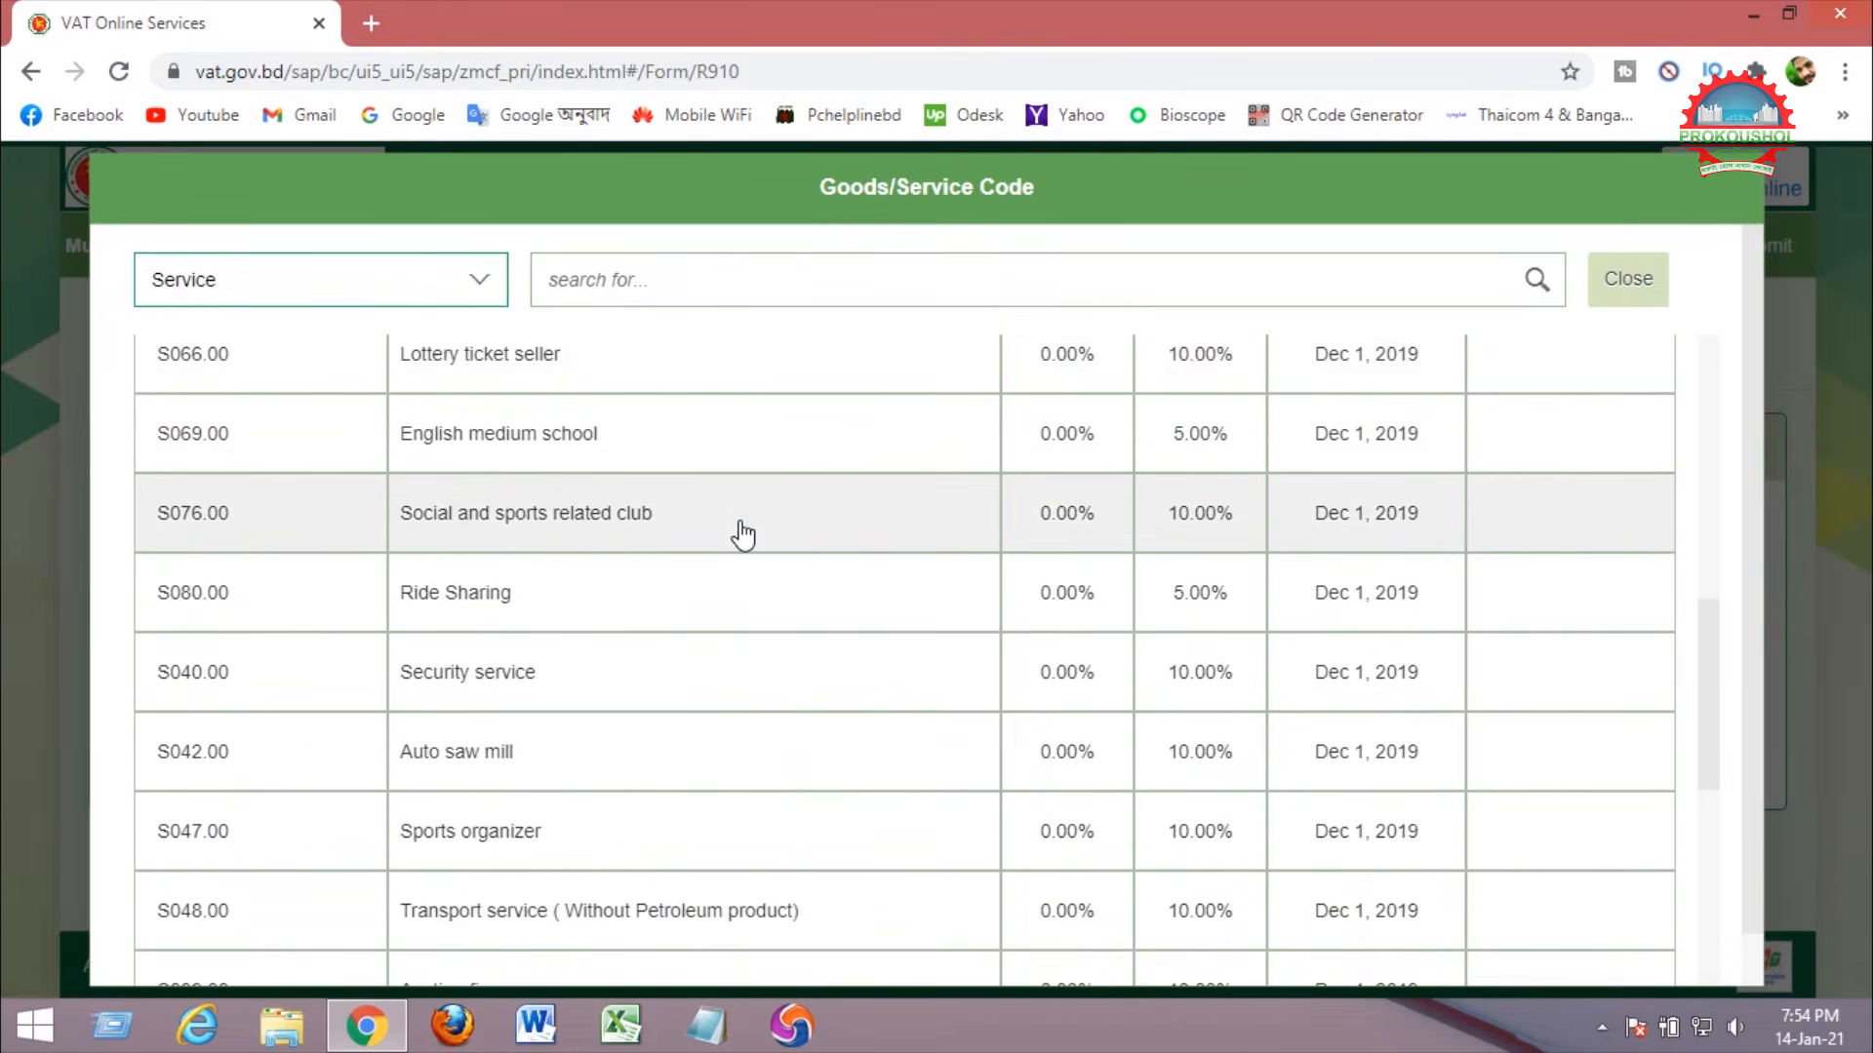
{"action": "scroll", "coordinate": [743, 534], "scroll_direction": "down", "scroll_amount": 4}
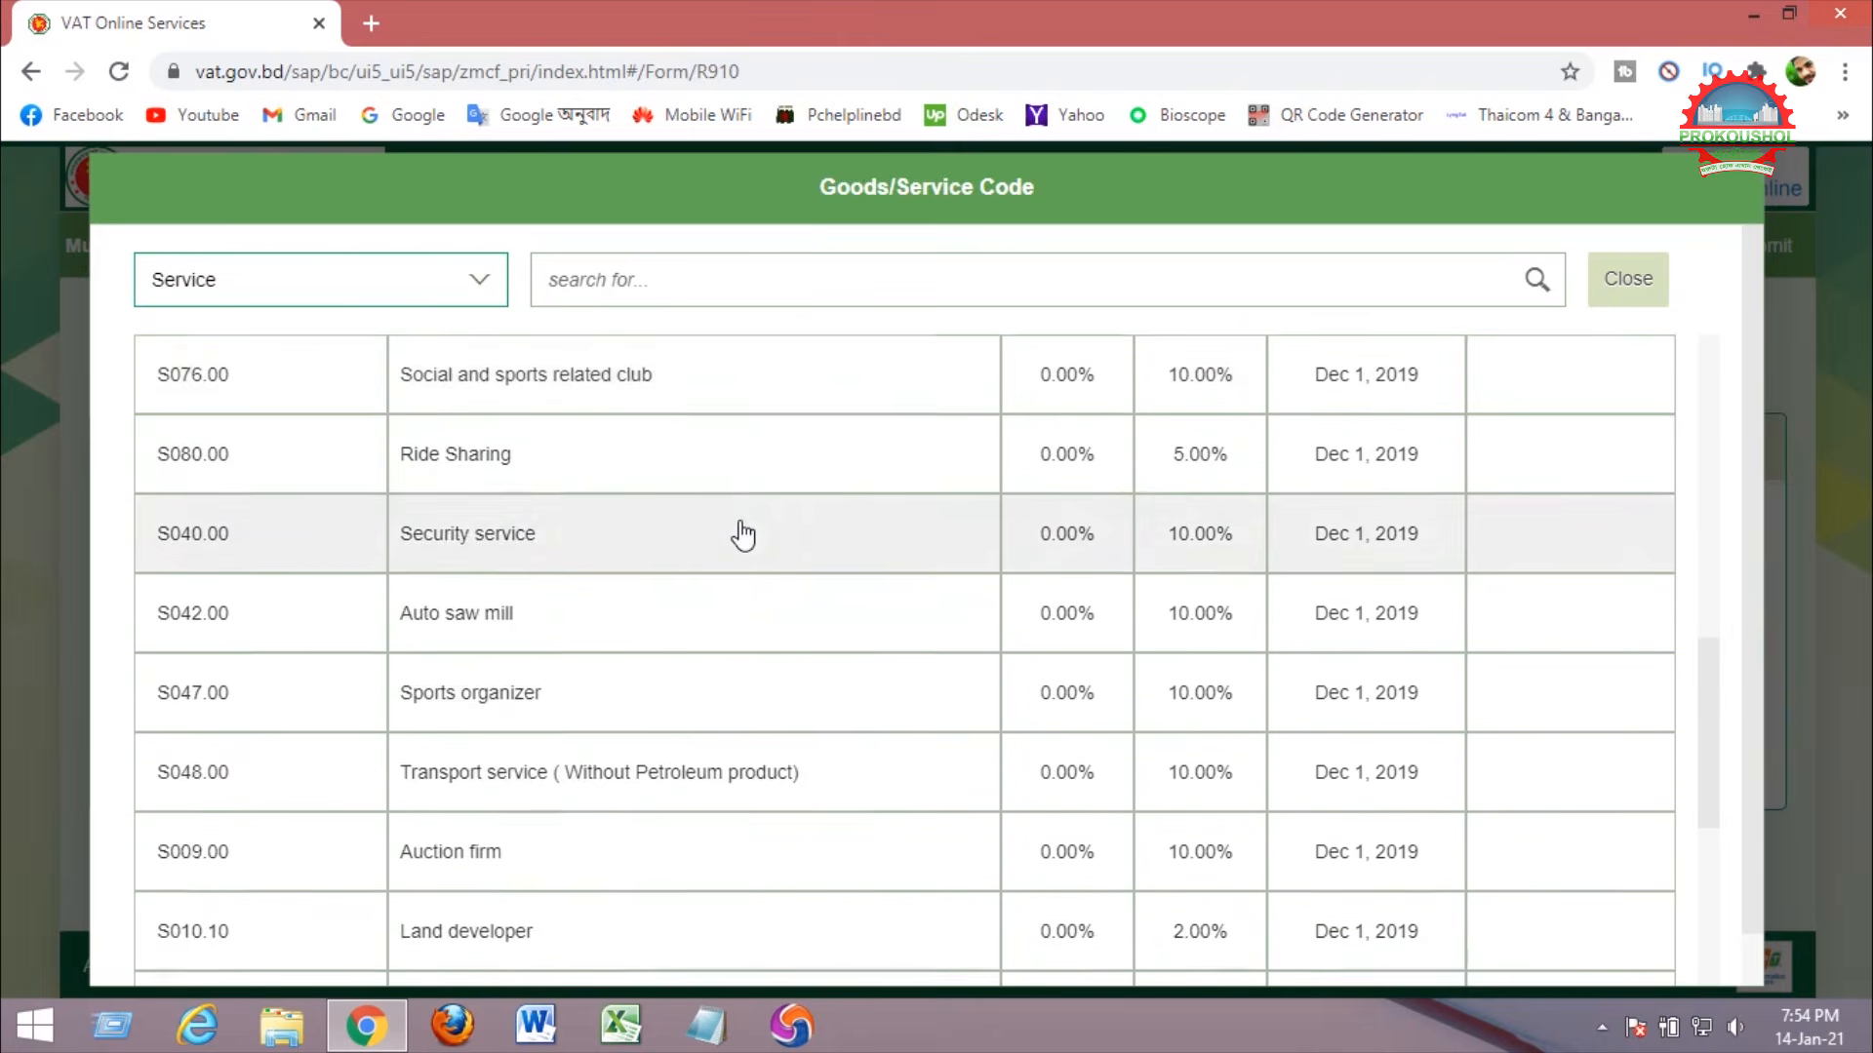
{"action": "scroll", "coordinate": [743, 535], "scroll_direction": "down", "scroll_amount": 5}
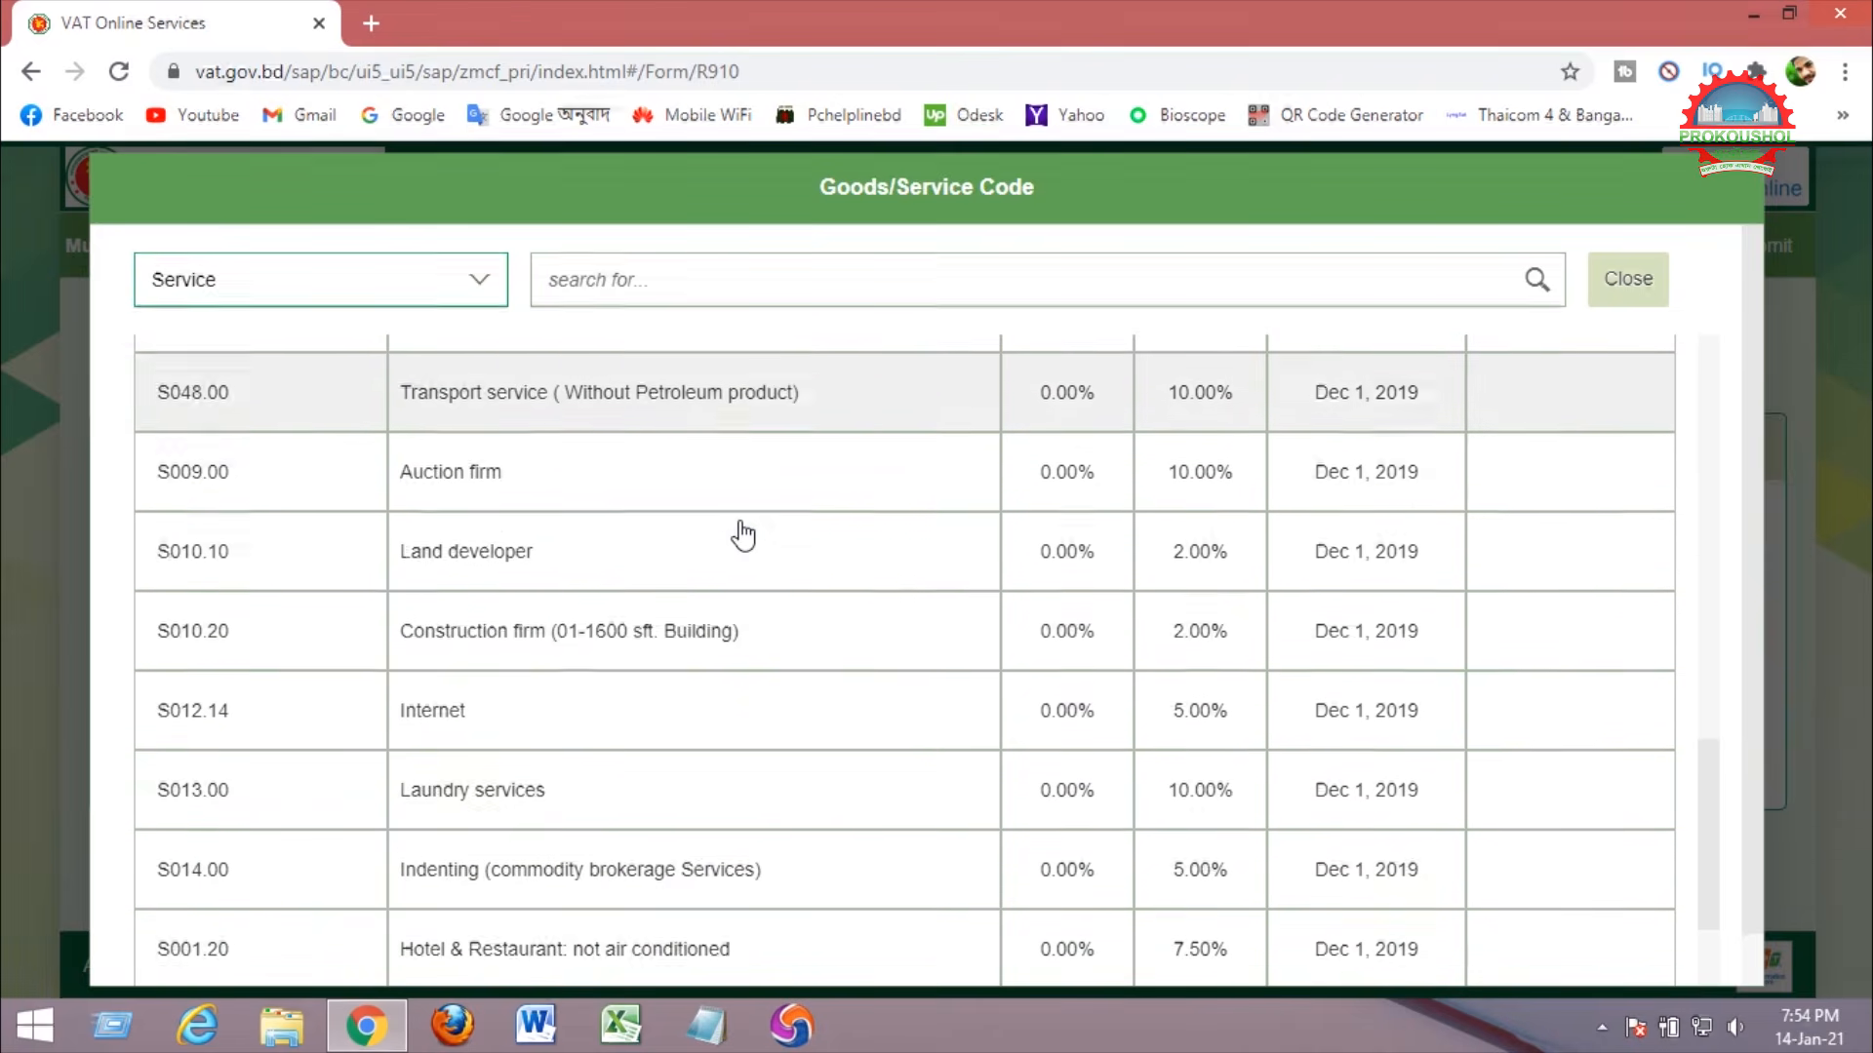
{"action": "scroll", "coordinate": [780, 531], "scroll_direction": "down", "scroll_amount": 4}
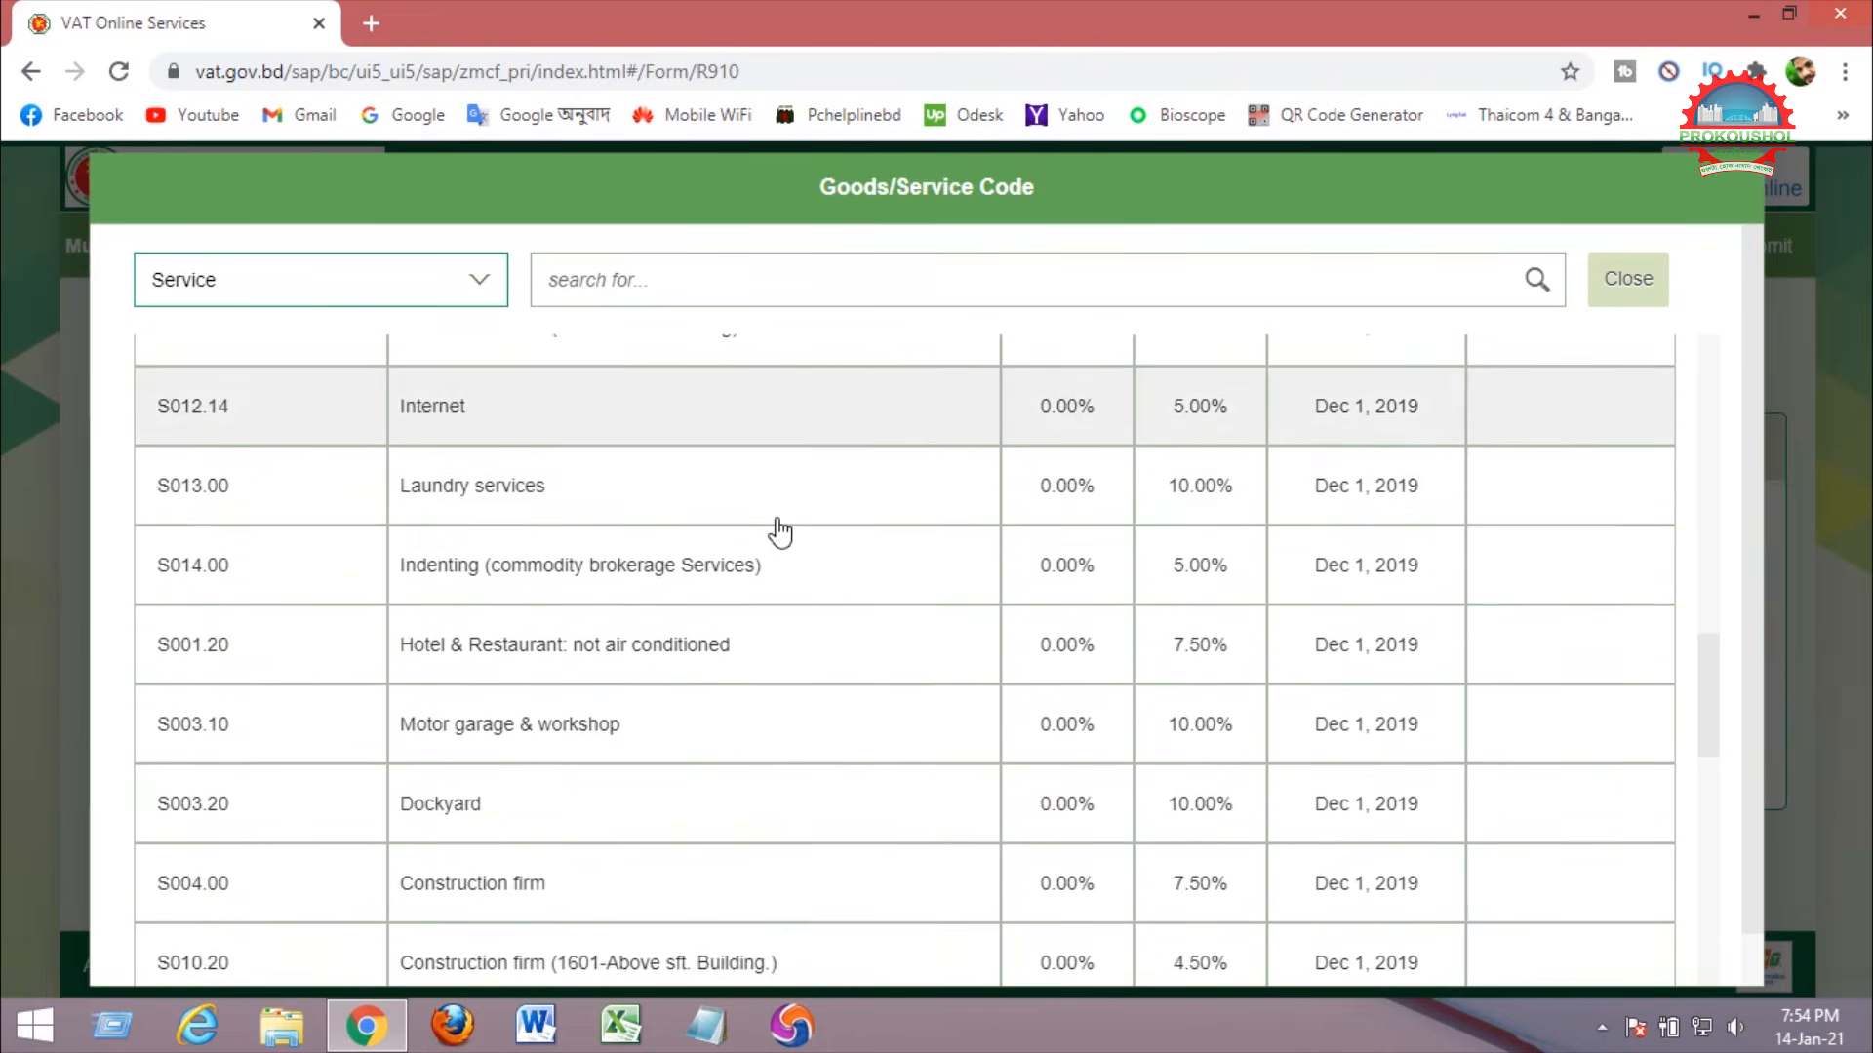
{"action": "scroll", "coordinate": [780, 531], "scroll_direction": "down", "scroll_amount": 4}
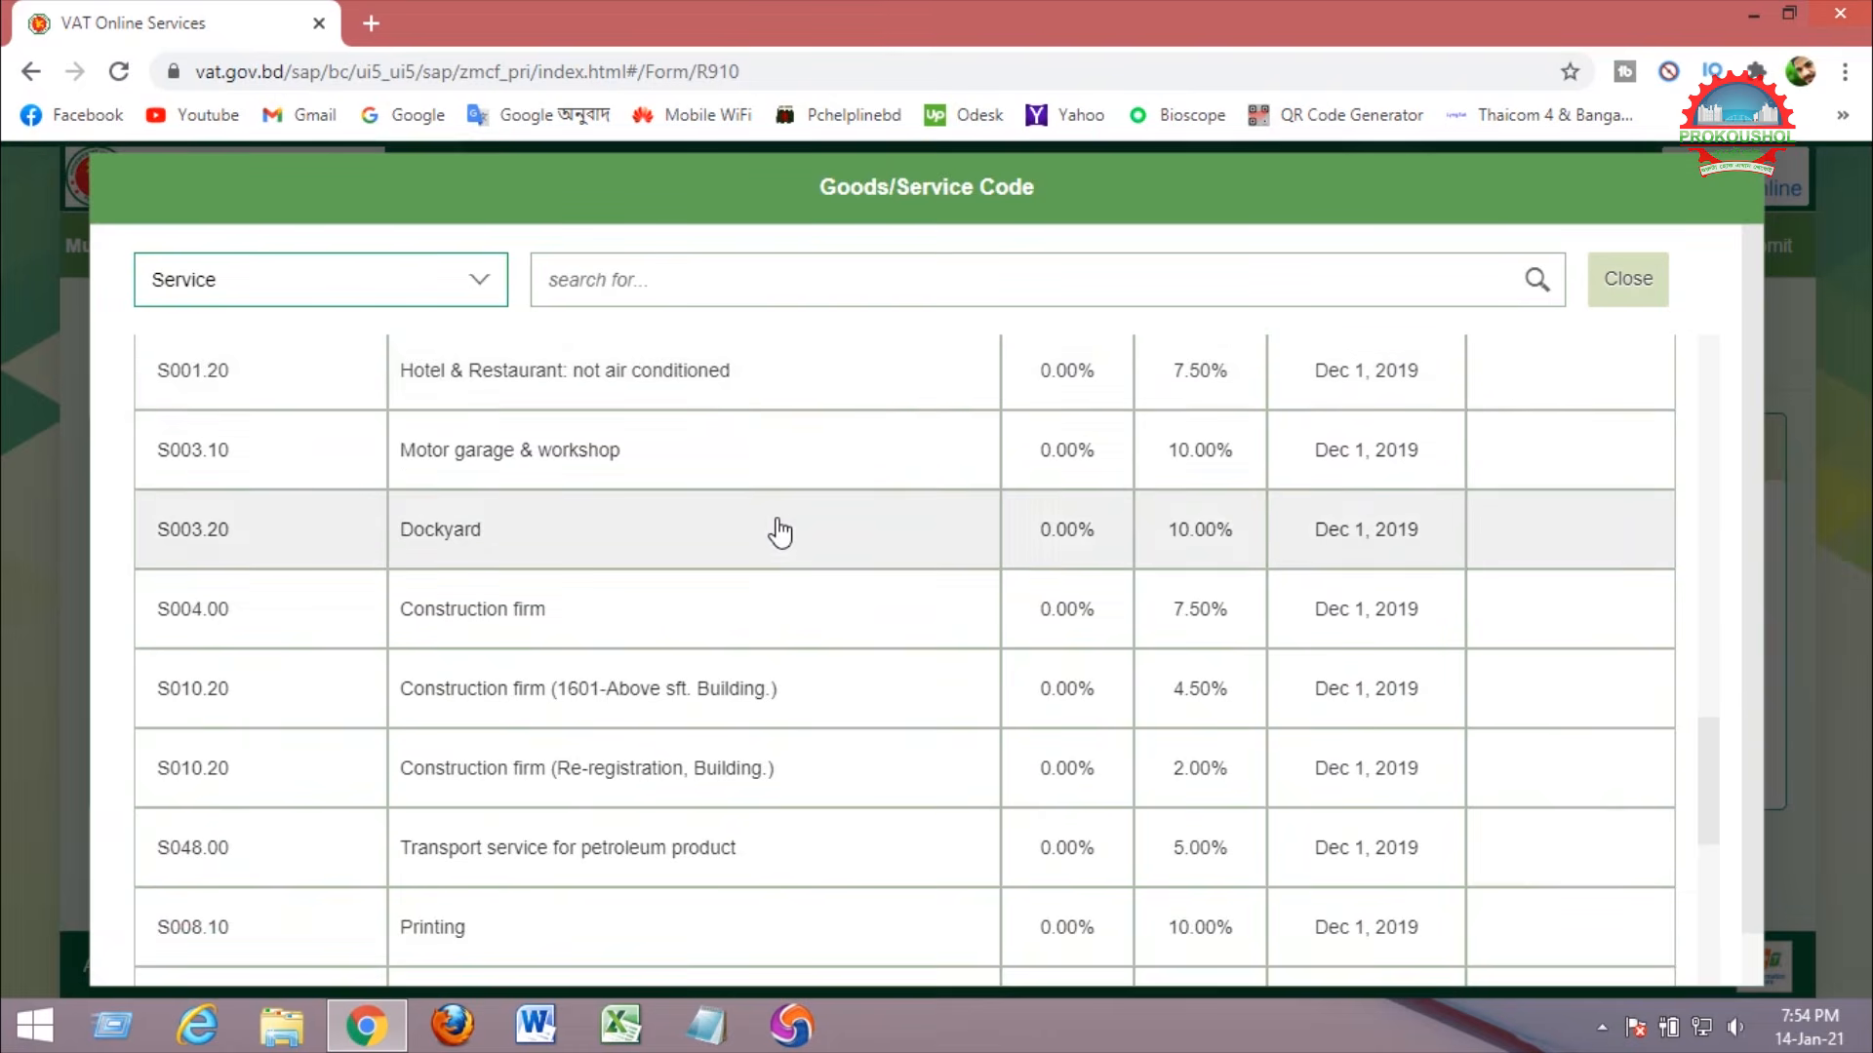
{"action": "scroll", "coordinate": [780, 532], "scroll_direction": "down", "scroll_amount": 5}
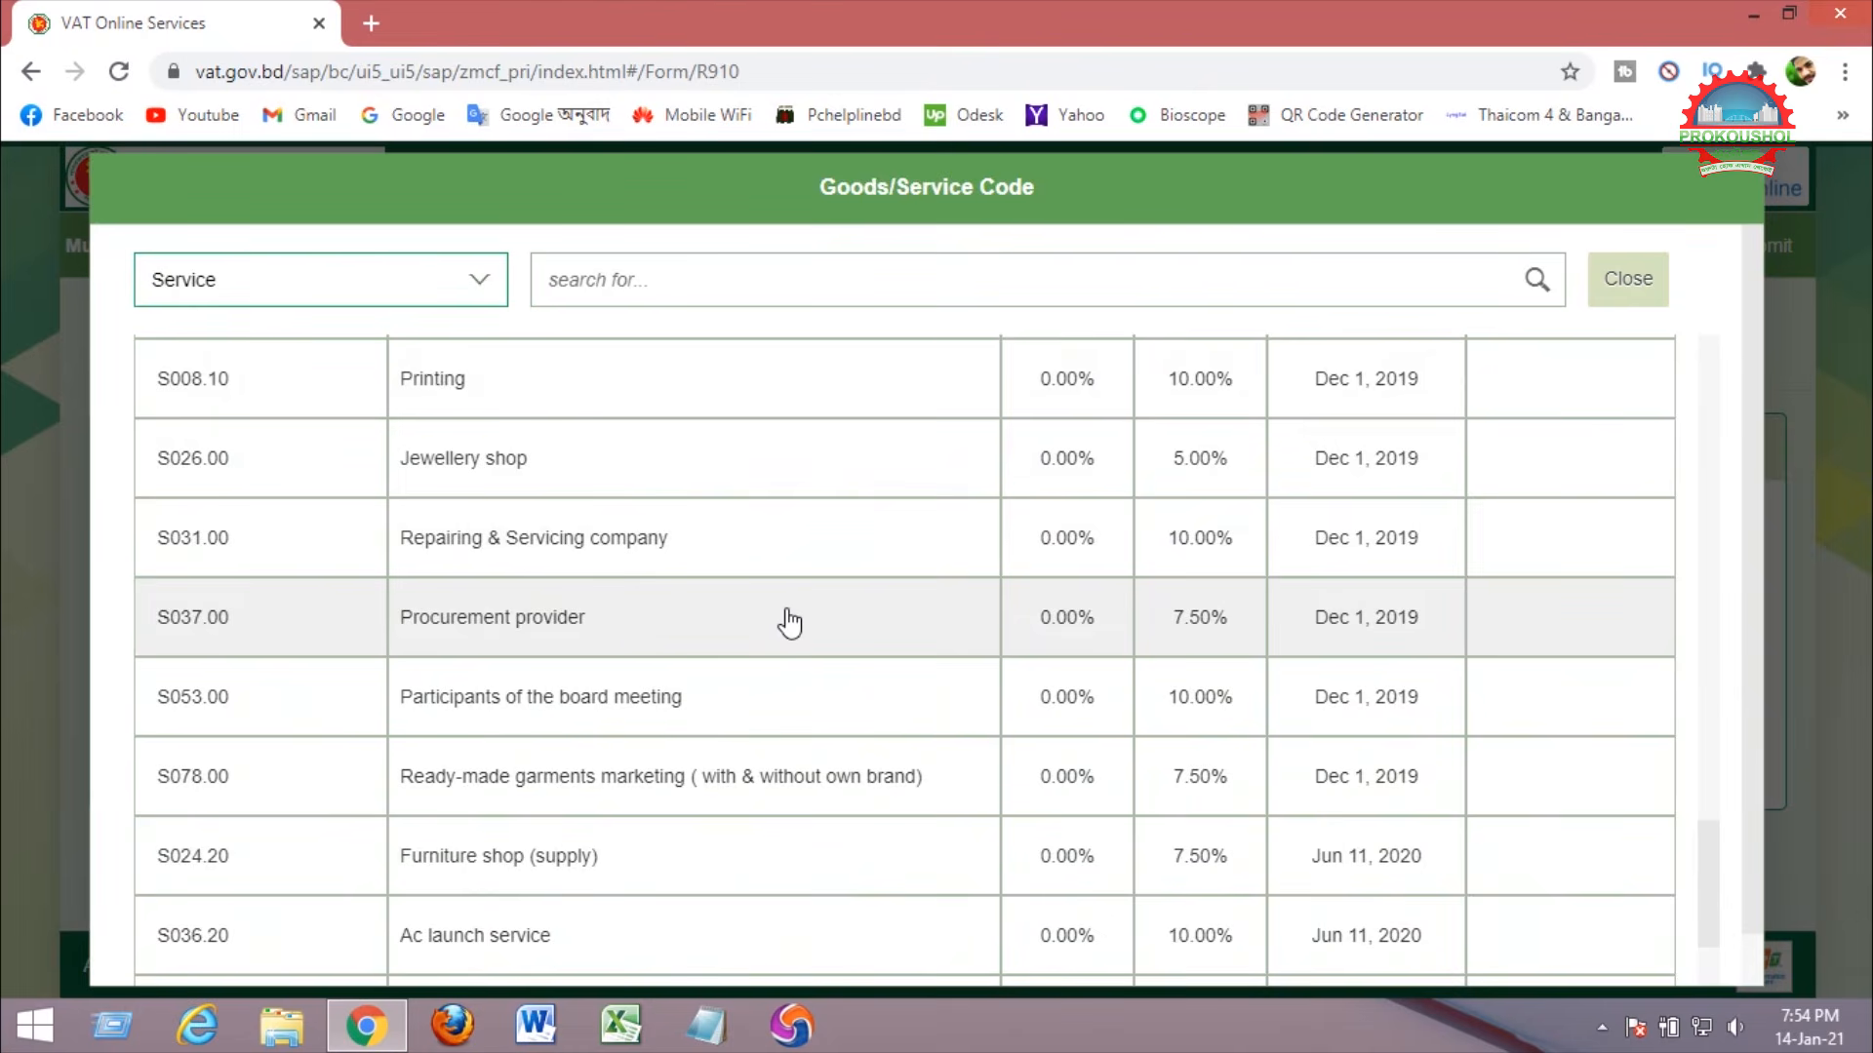
Pick code S037.00 and enter value 1,57,000.00, giving VAT of 11,775.00.
{"action": "left_click", "coordinate": [789, 621]}
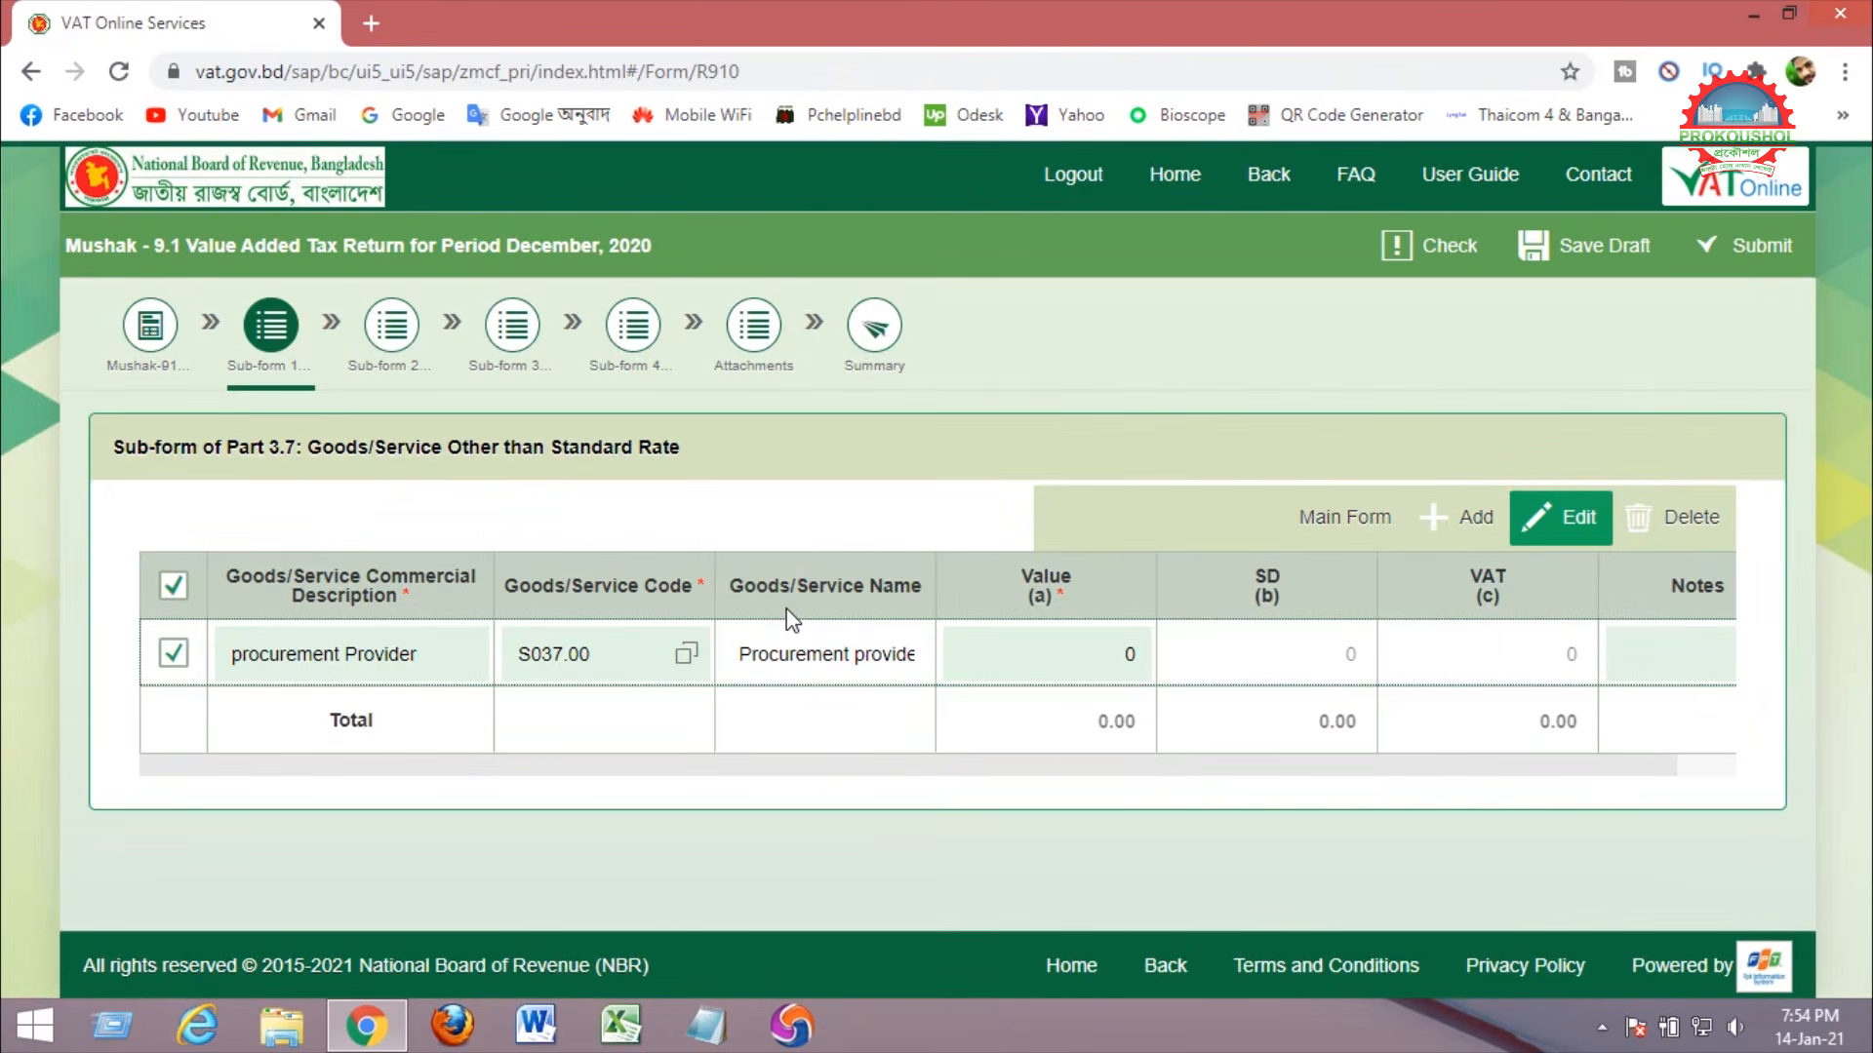
{"action": "left_click", "coordinate": [742, 654]}
{"action": "left_click_drag", "start_coordinate": [742, 654], "coordinate": [922, 653]}
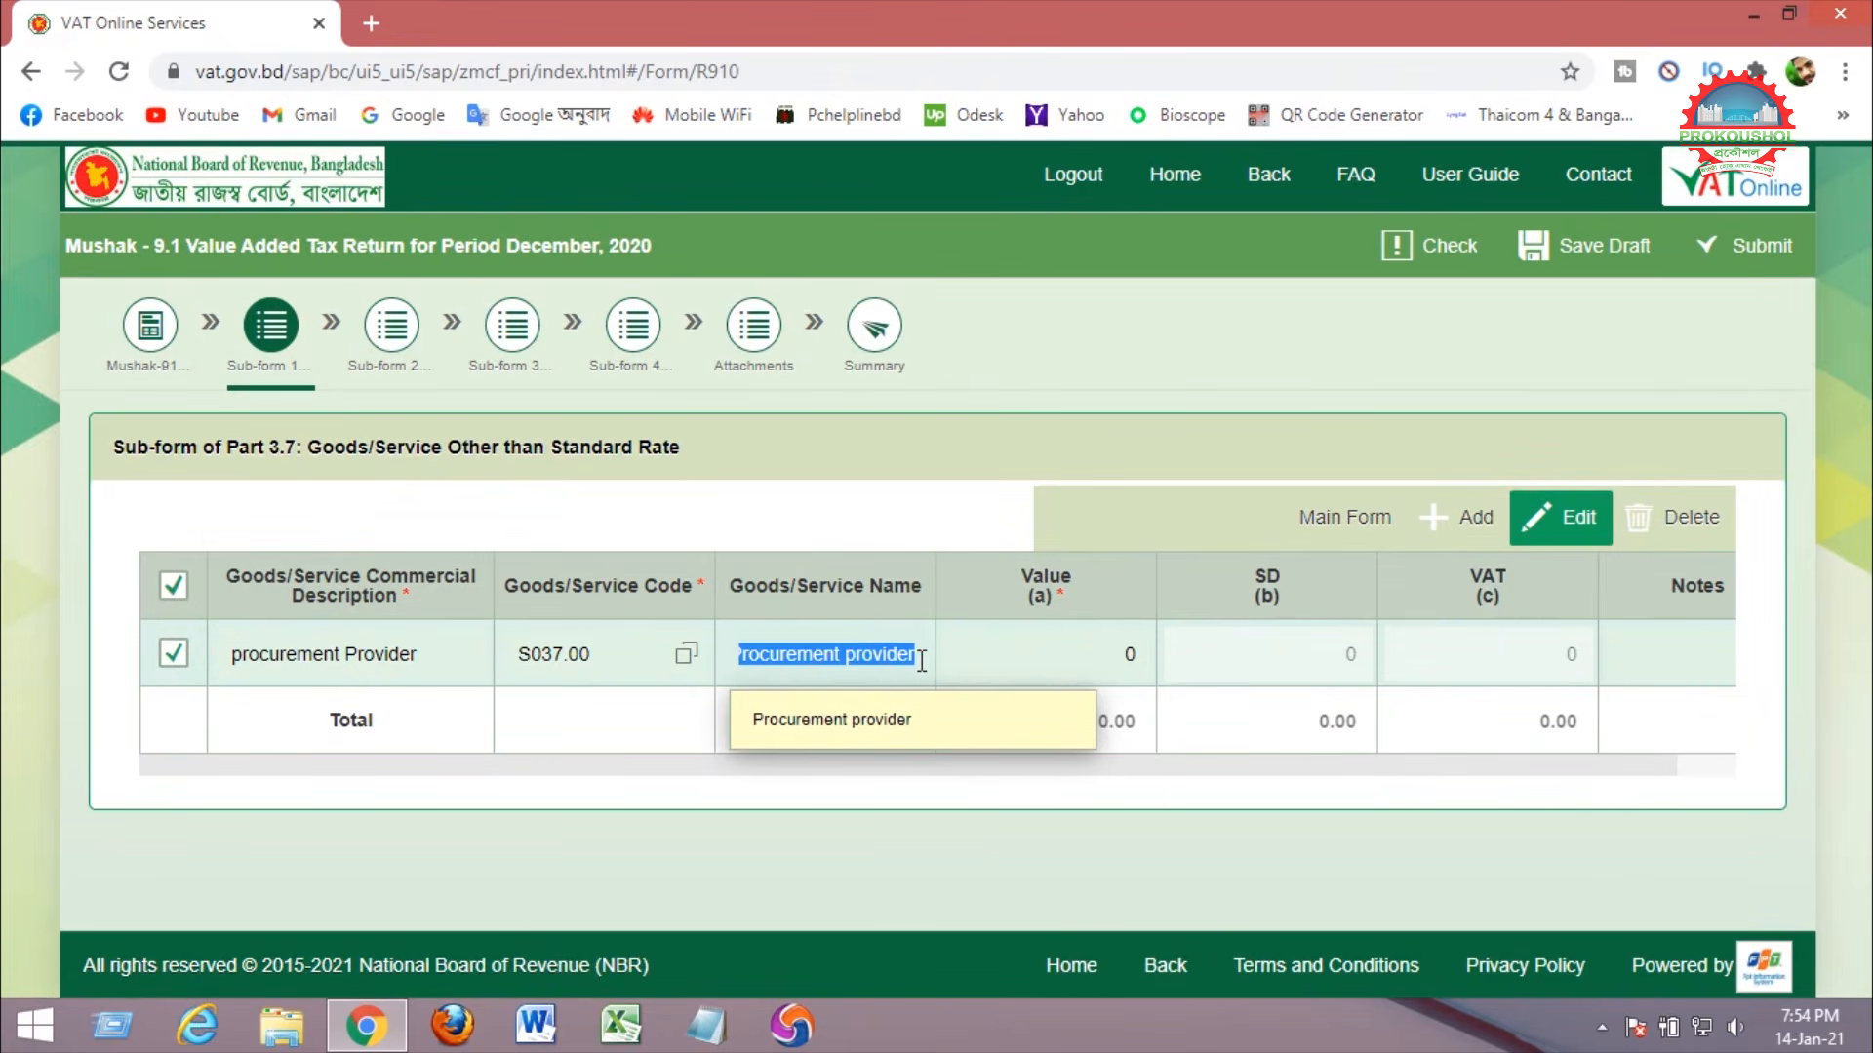
{"action": "left_click_drag", "start_coordinate": [1021, 575], "coordinate": [1071, 586]}
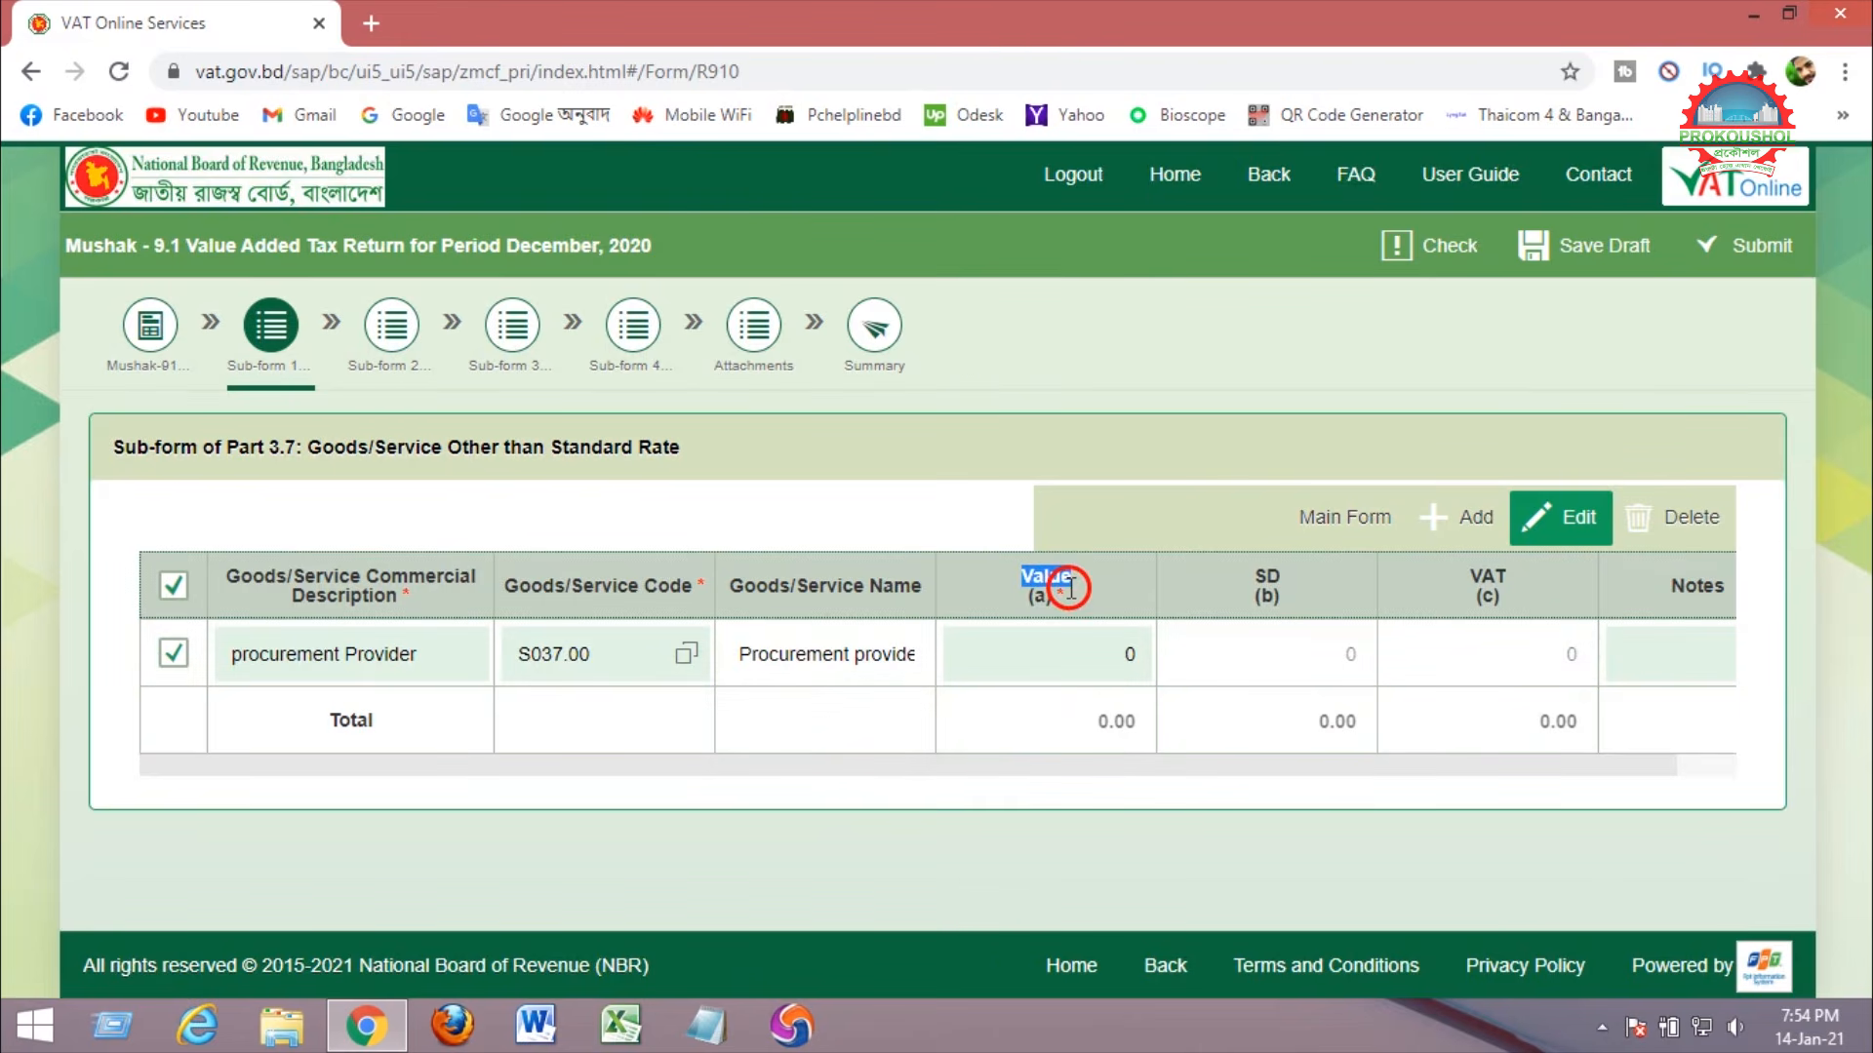
{"action": "left_click", "coordinate": [1026, 649]}
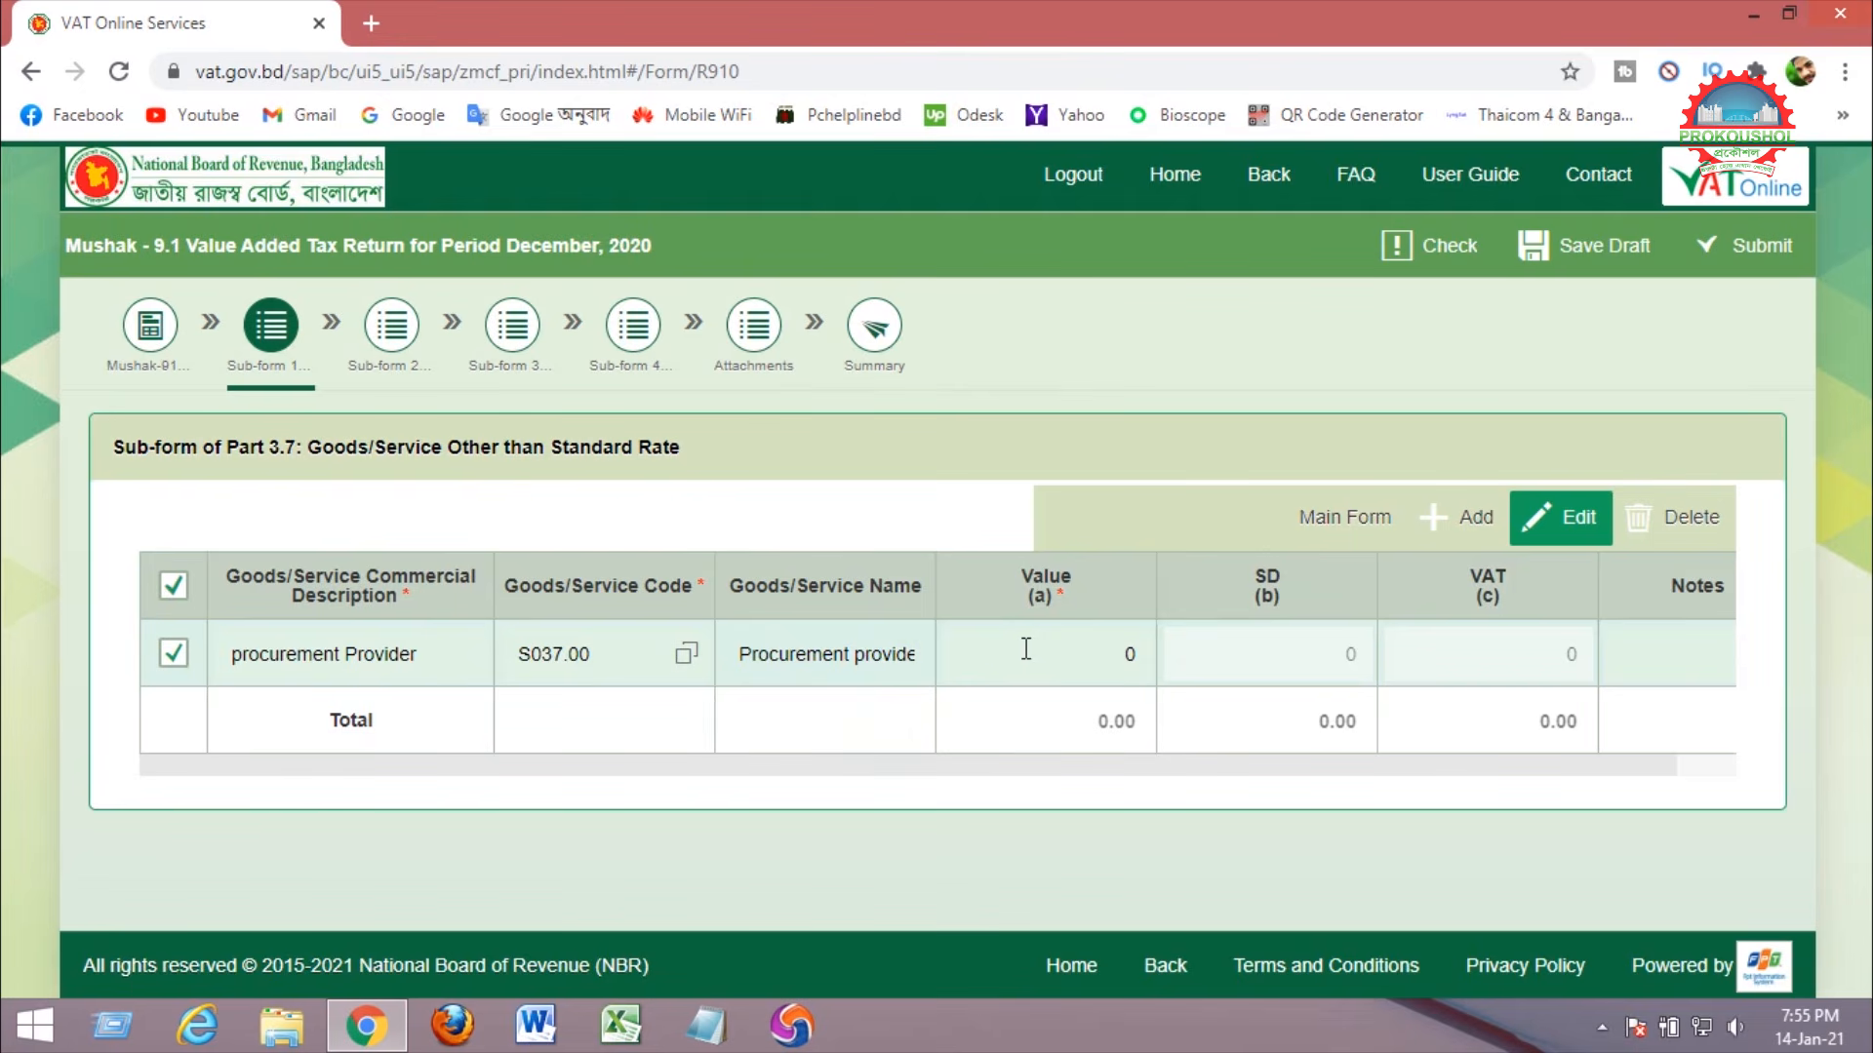
{"action": "type", "text": "157000"}
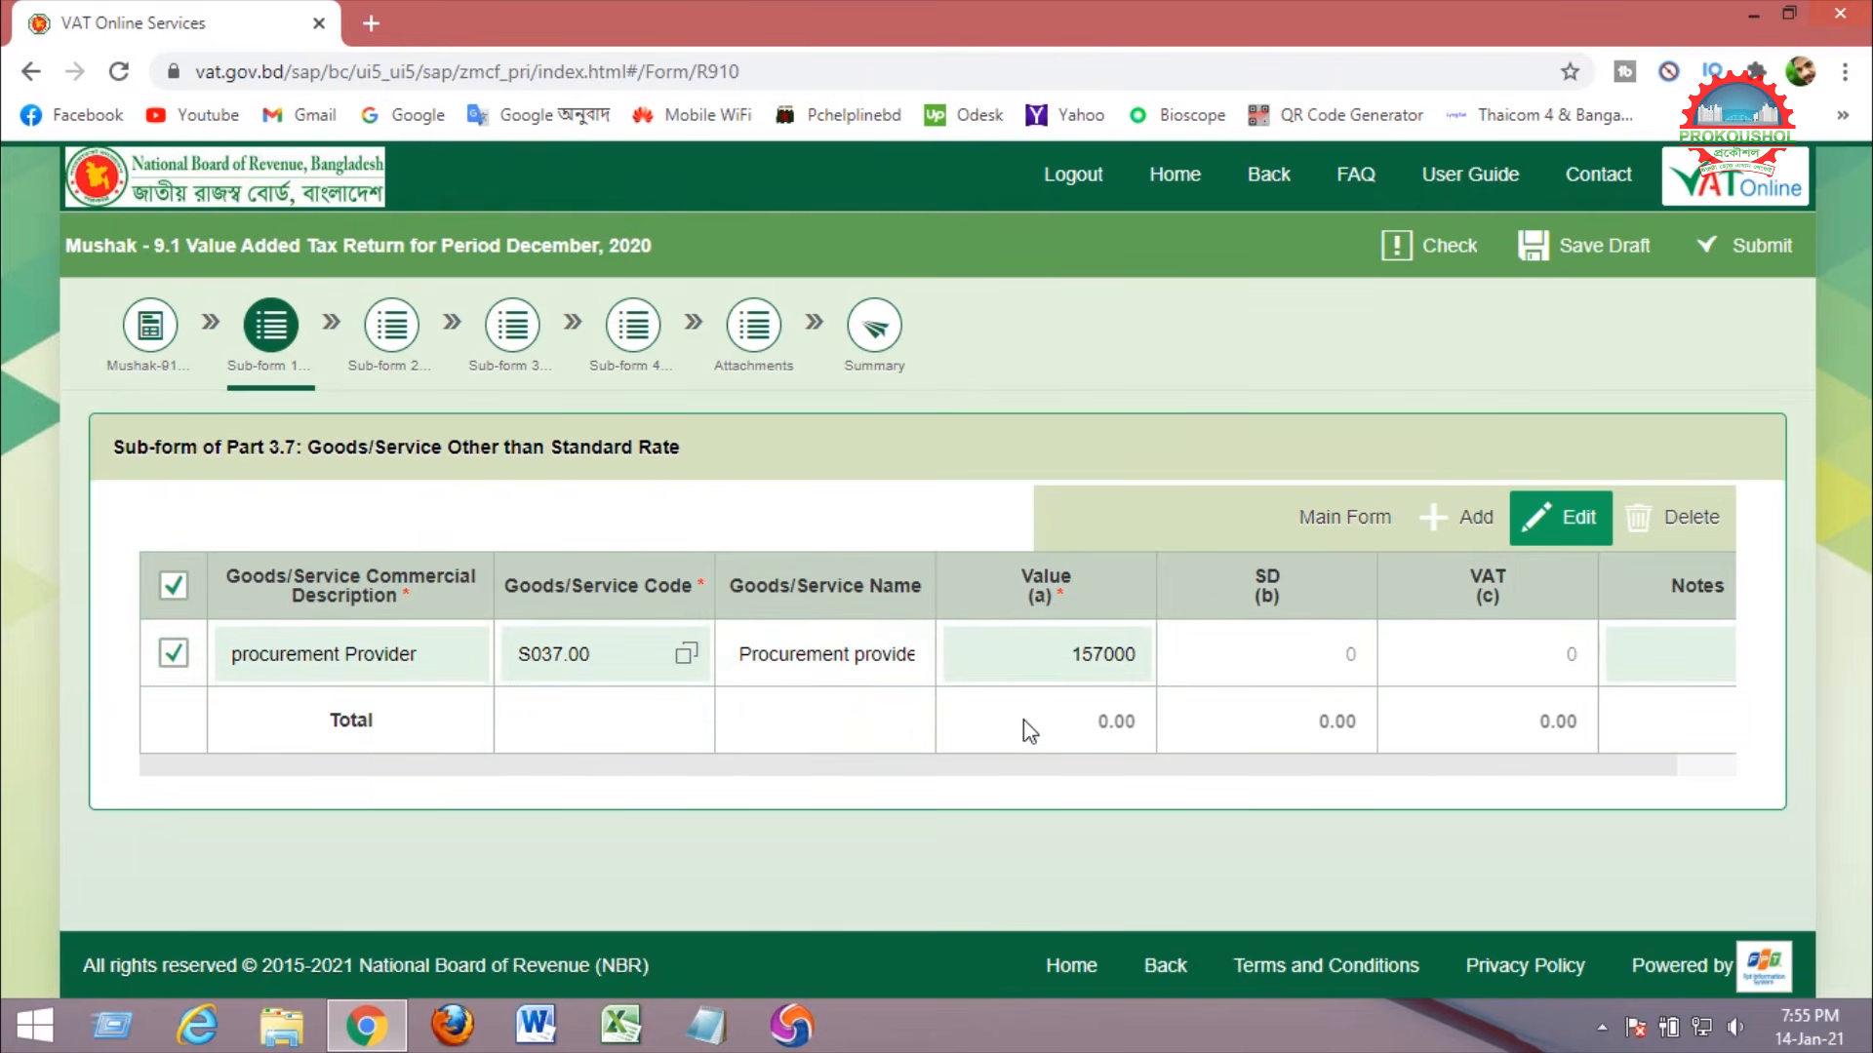
{"action": "left_click", "coordinate": [1024, 747]}
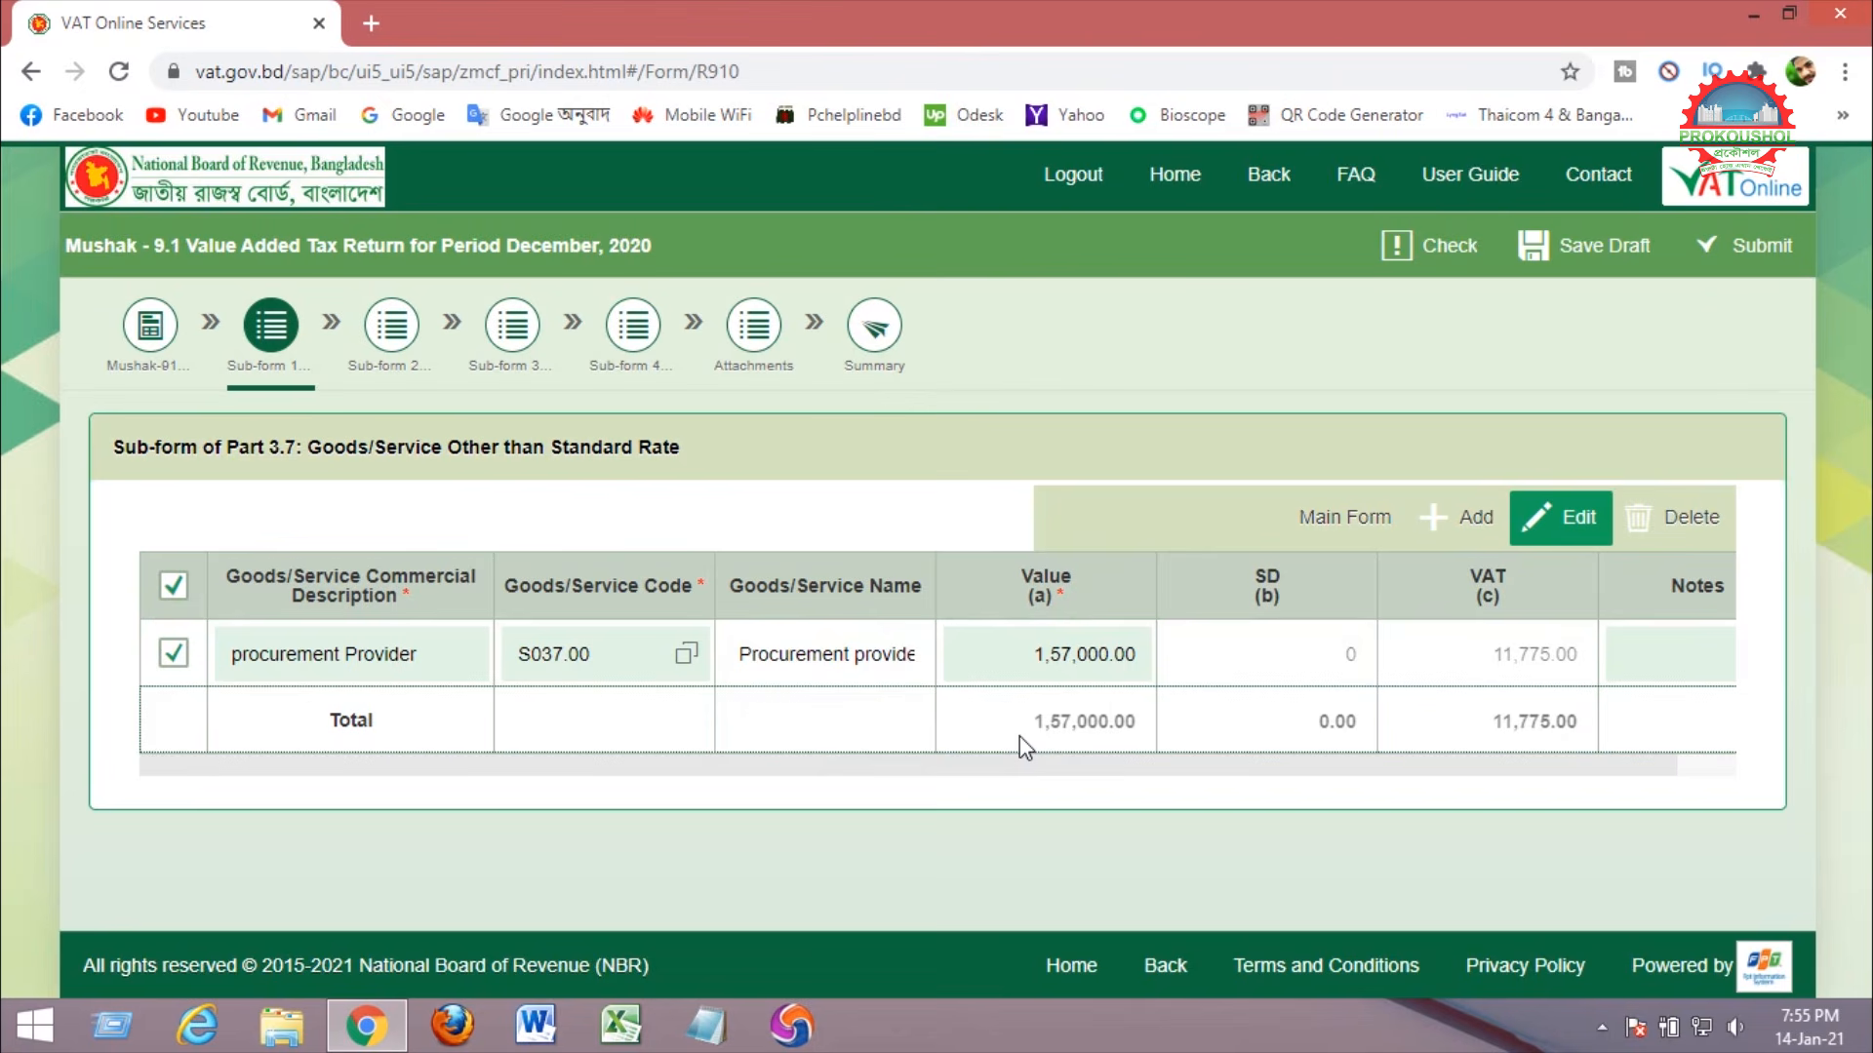
{"action": "triple_click", "coordinate": [1477, 580]}
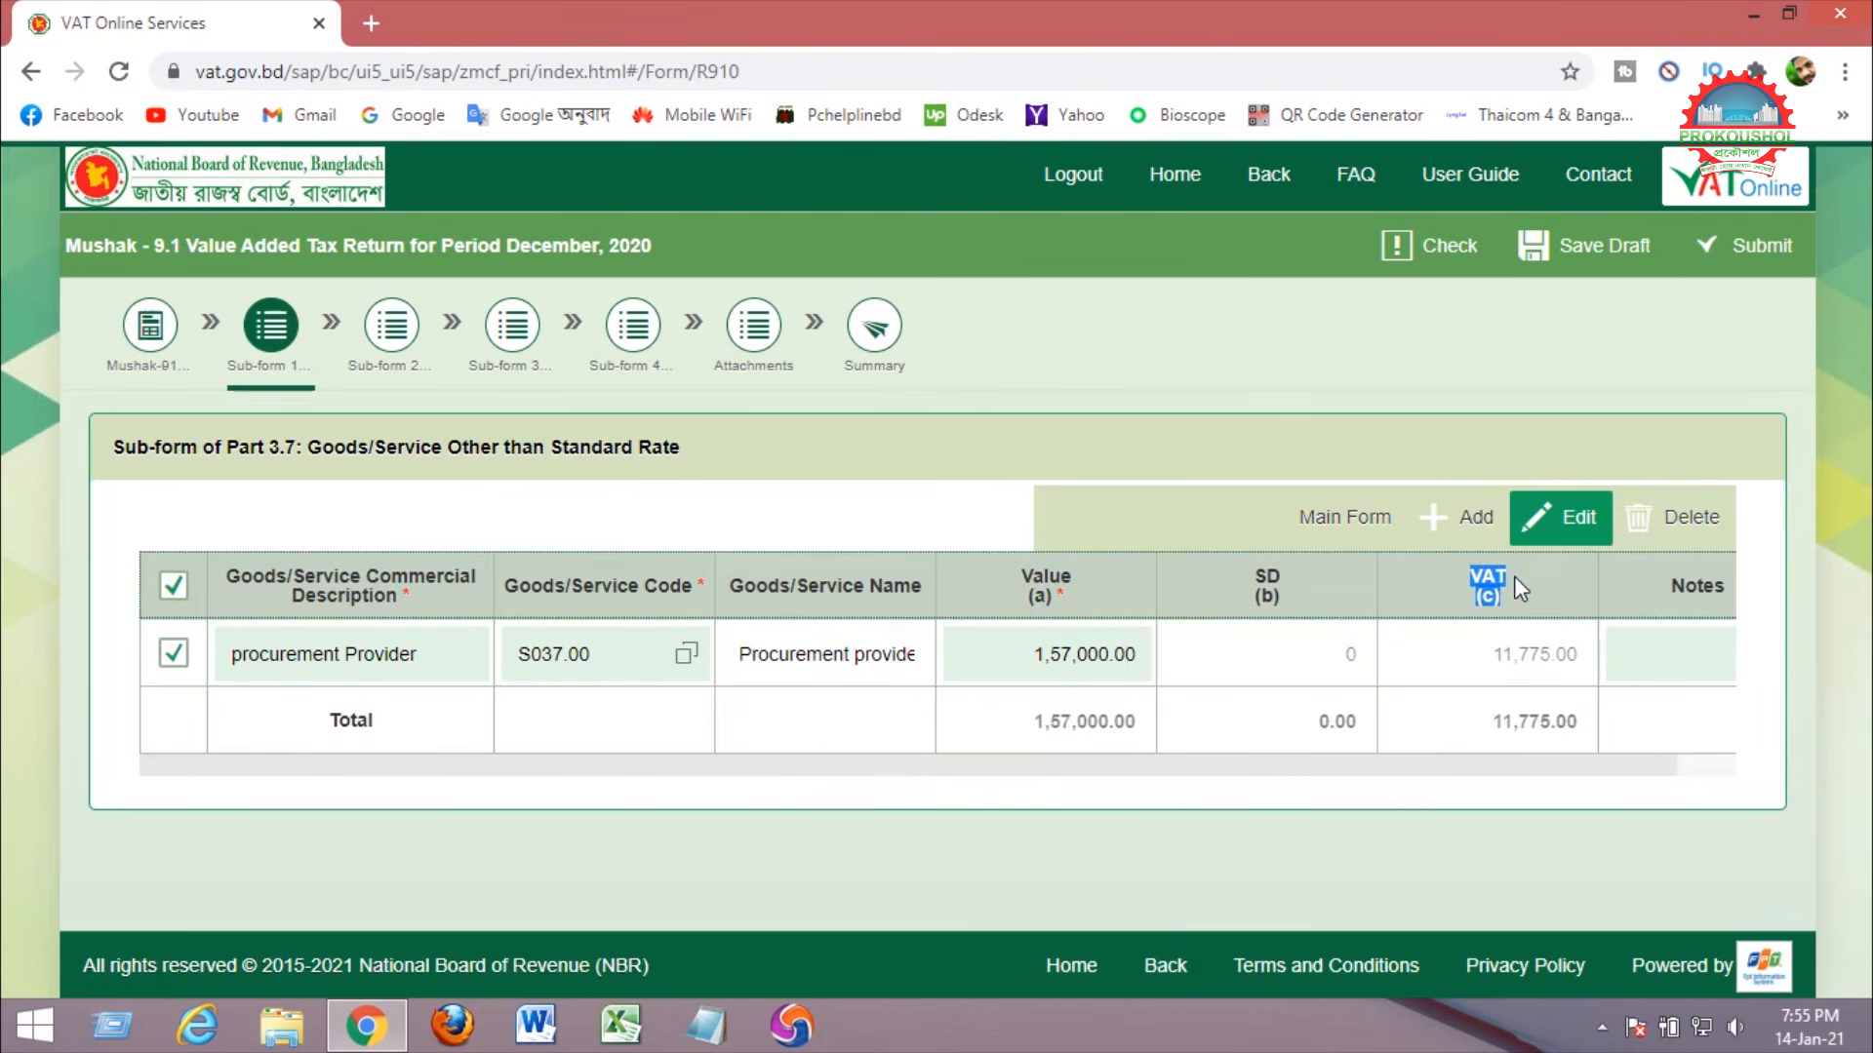
{"action": "mouse_move", "coordinate": [1555, 769]}
{"action": "left_mouse_down"}
{"action": "mouse_move", "coordinate": [1730, 777]}
{"action": "mouse_move", "coordinate": [1568, 786]}
{"action": "left_mouse_up"}
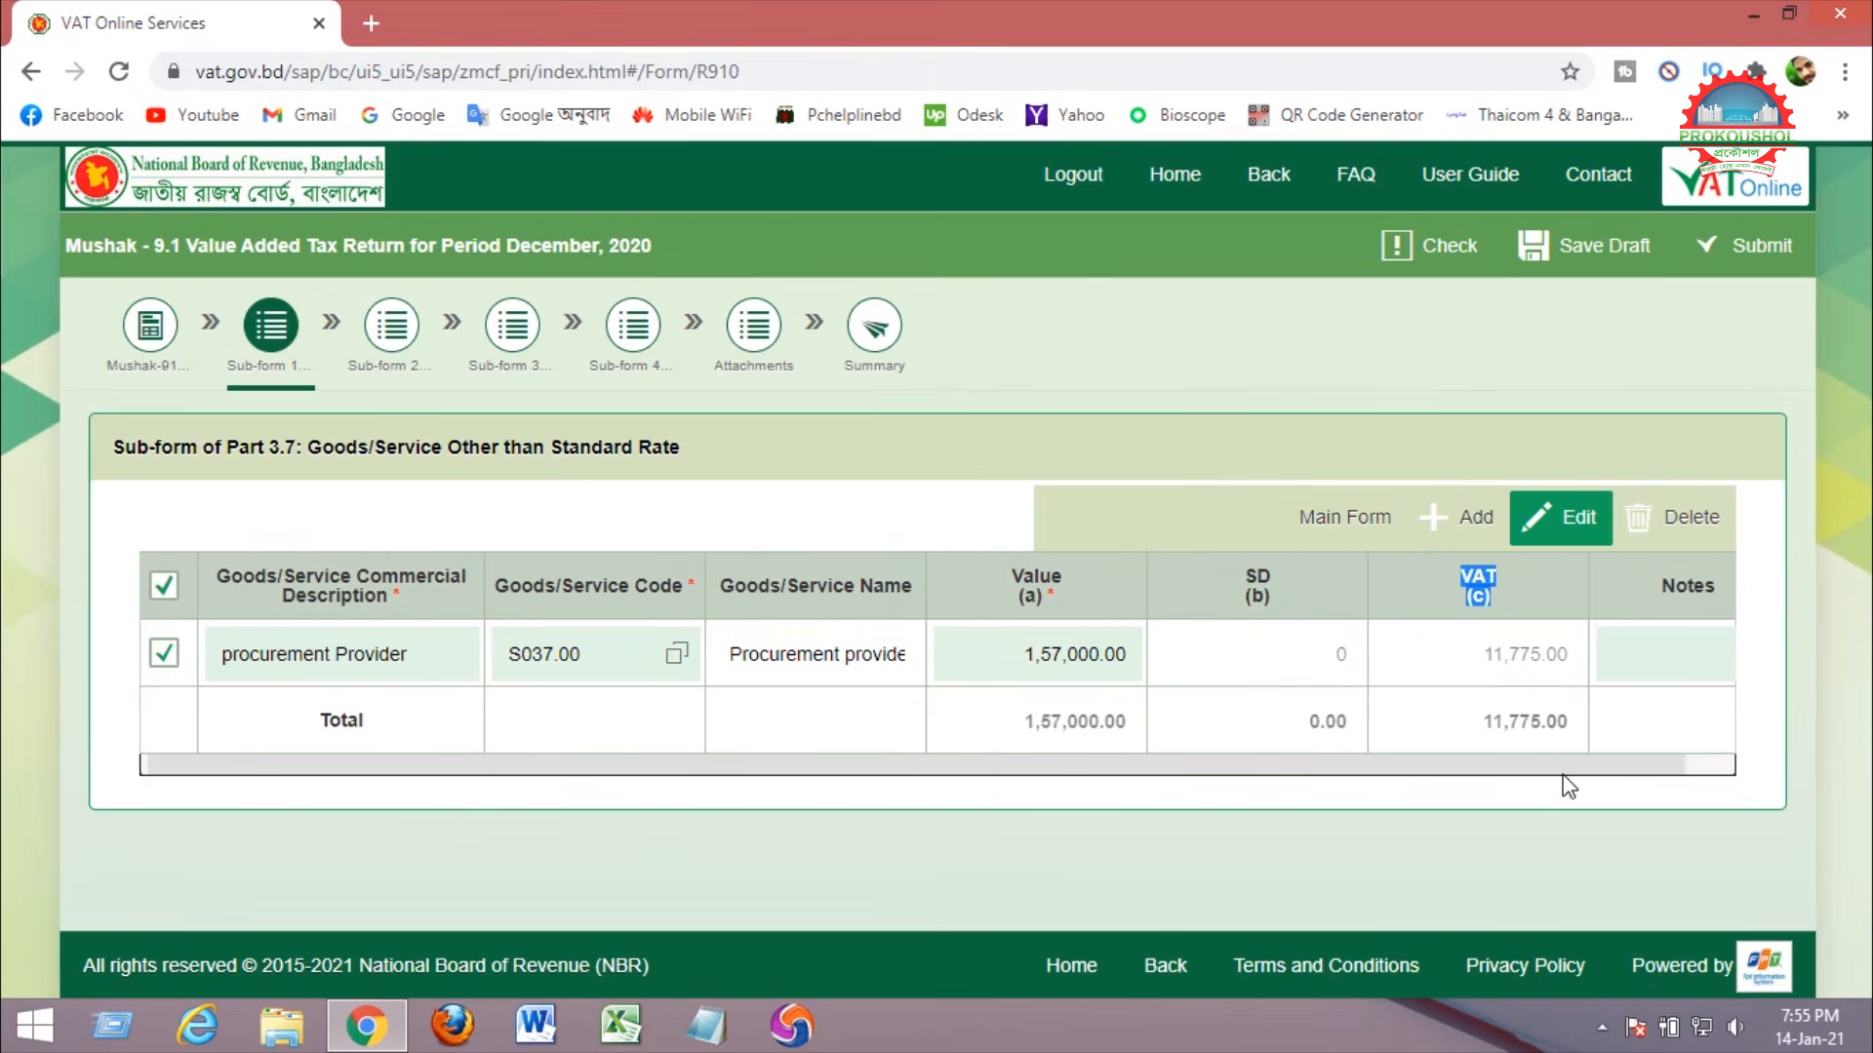
Save the return as a draft and note the assigned submission ID.
{"action": "left_click", "coordinate": [1601, 256]}
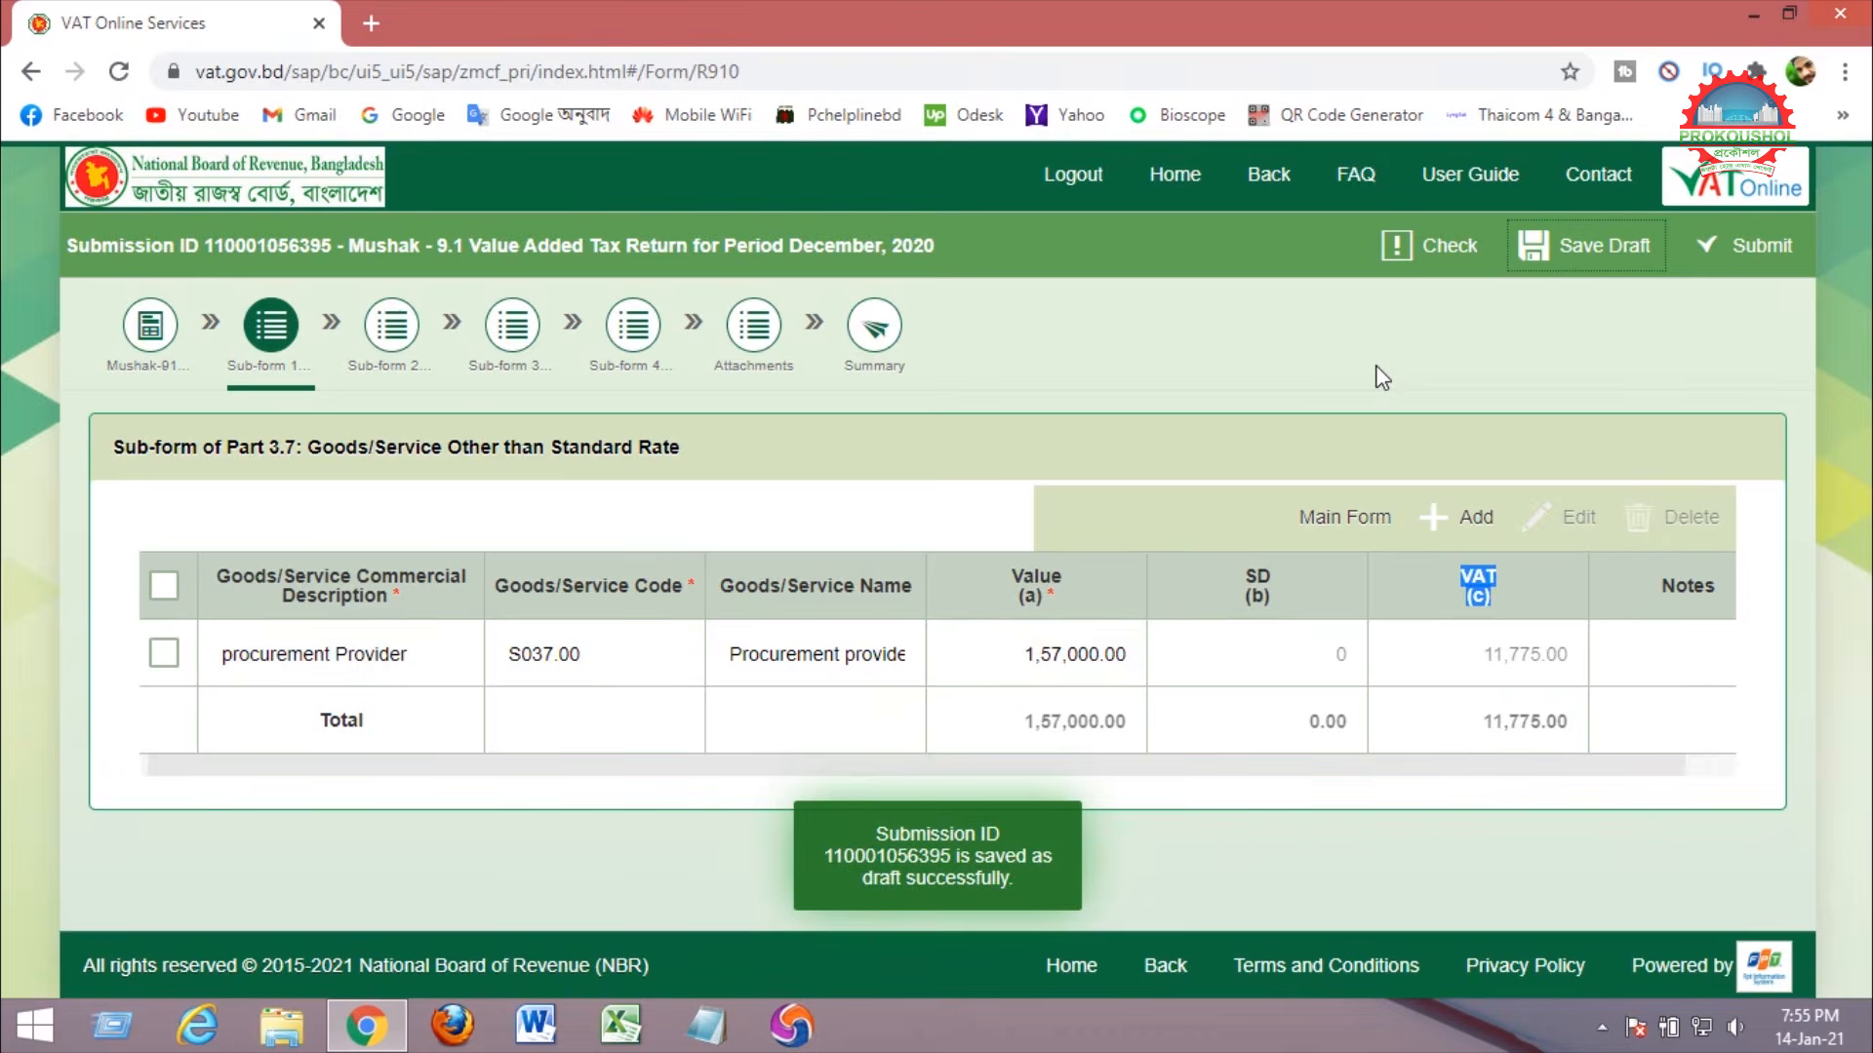
{"action": "left_click_drag", "start_coordinate": [876, 836], "coordinate": [1026, 887]}
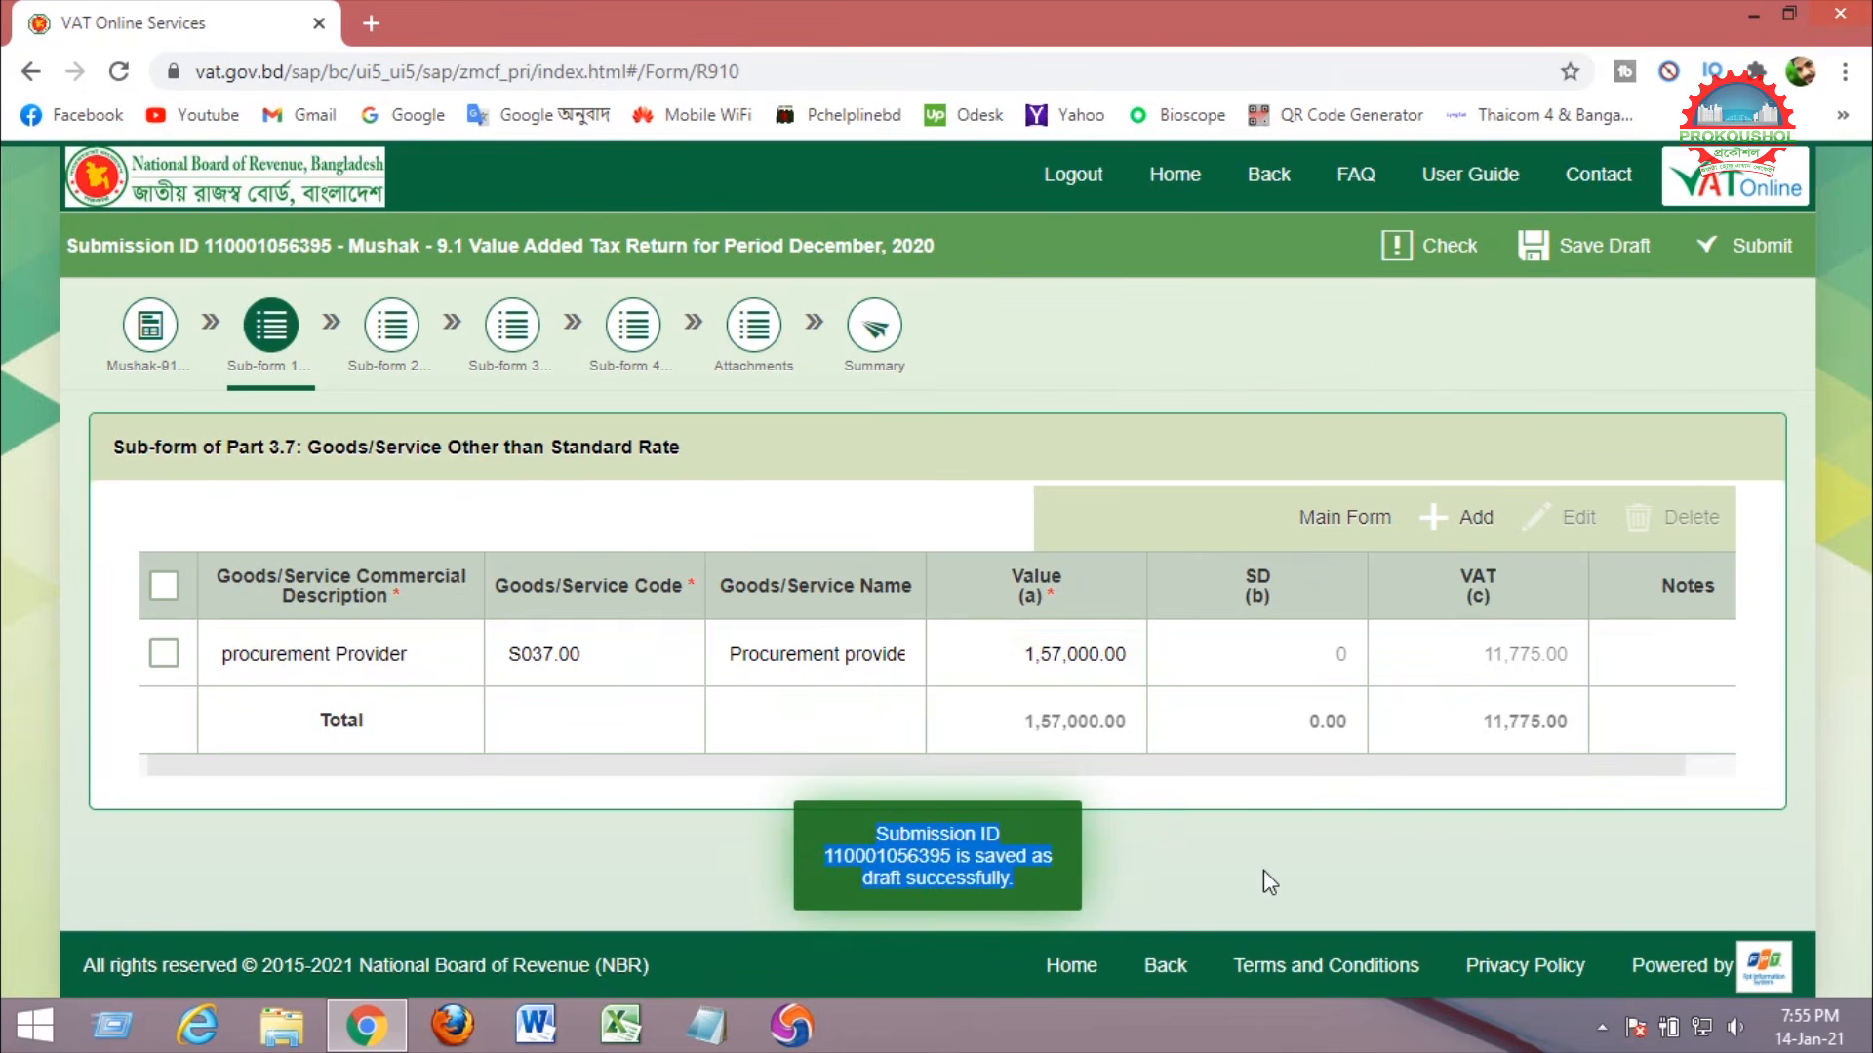
{"action": "left_click", "coordinate": [1334, 522]}
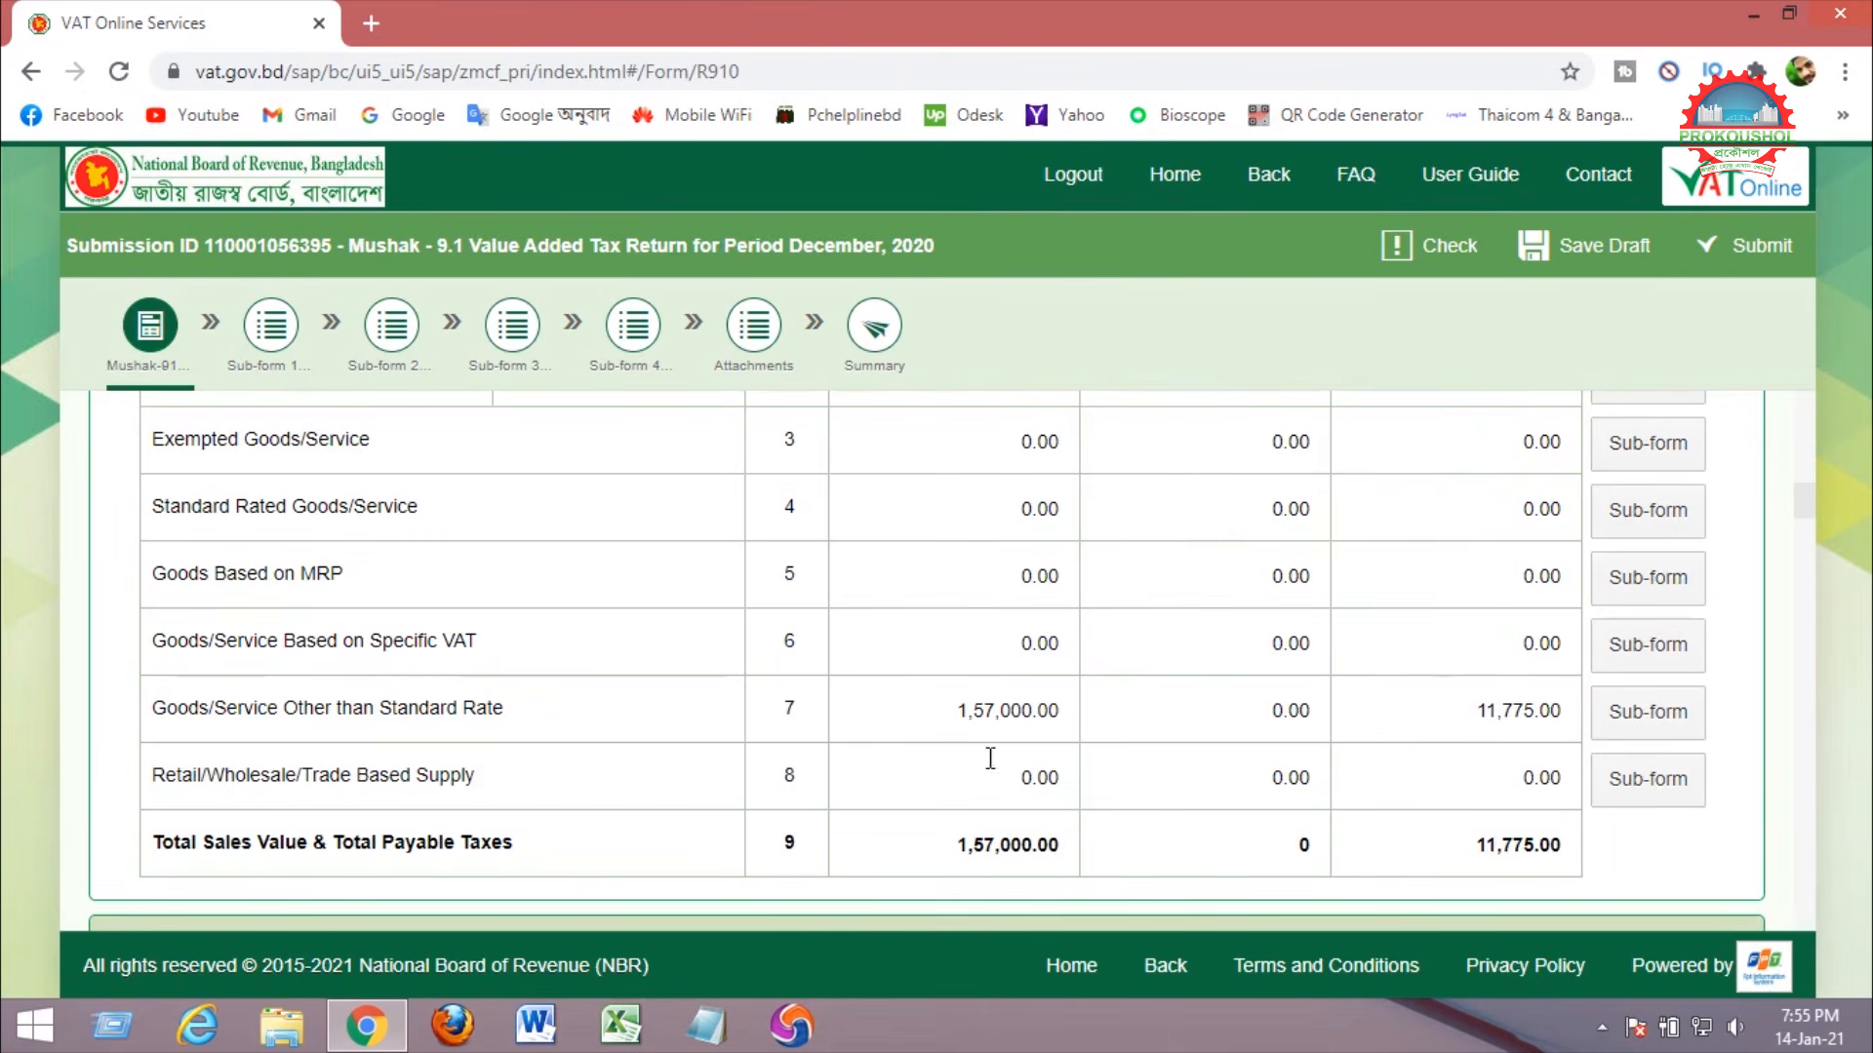
{"action": "left_click_drag", "start_coordinate": [951, 711], "coordinate": [1073, 721]}
{"action": "left_click_drag", "start_coordinate": [1473, 711], "coordinate": [1560, 720]}
{"action": "left_click_drag", "start_coordinate": [1440, 845], "coordinate": [1565, 848]}
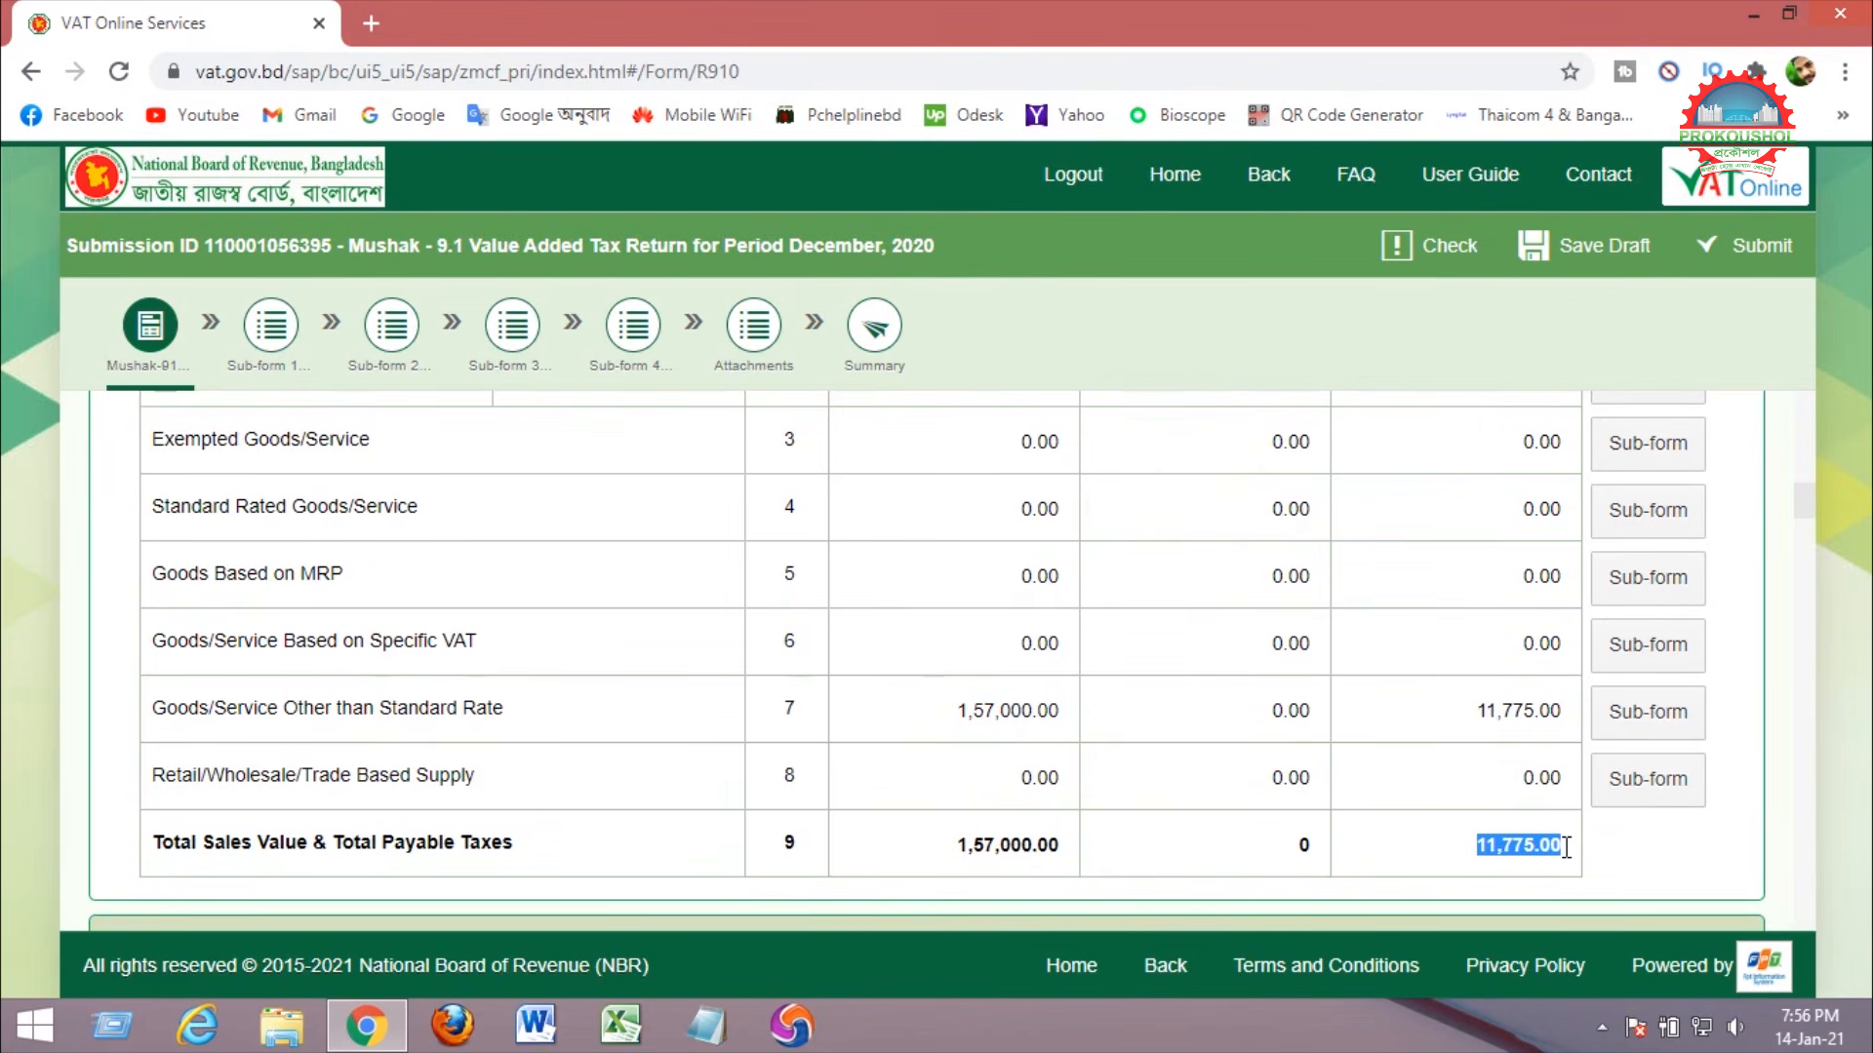
{"action": "scroll", "coordinate": [1451, 744], "scroll_direction": "down", "scroll_amount": 5}
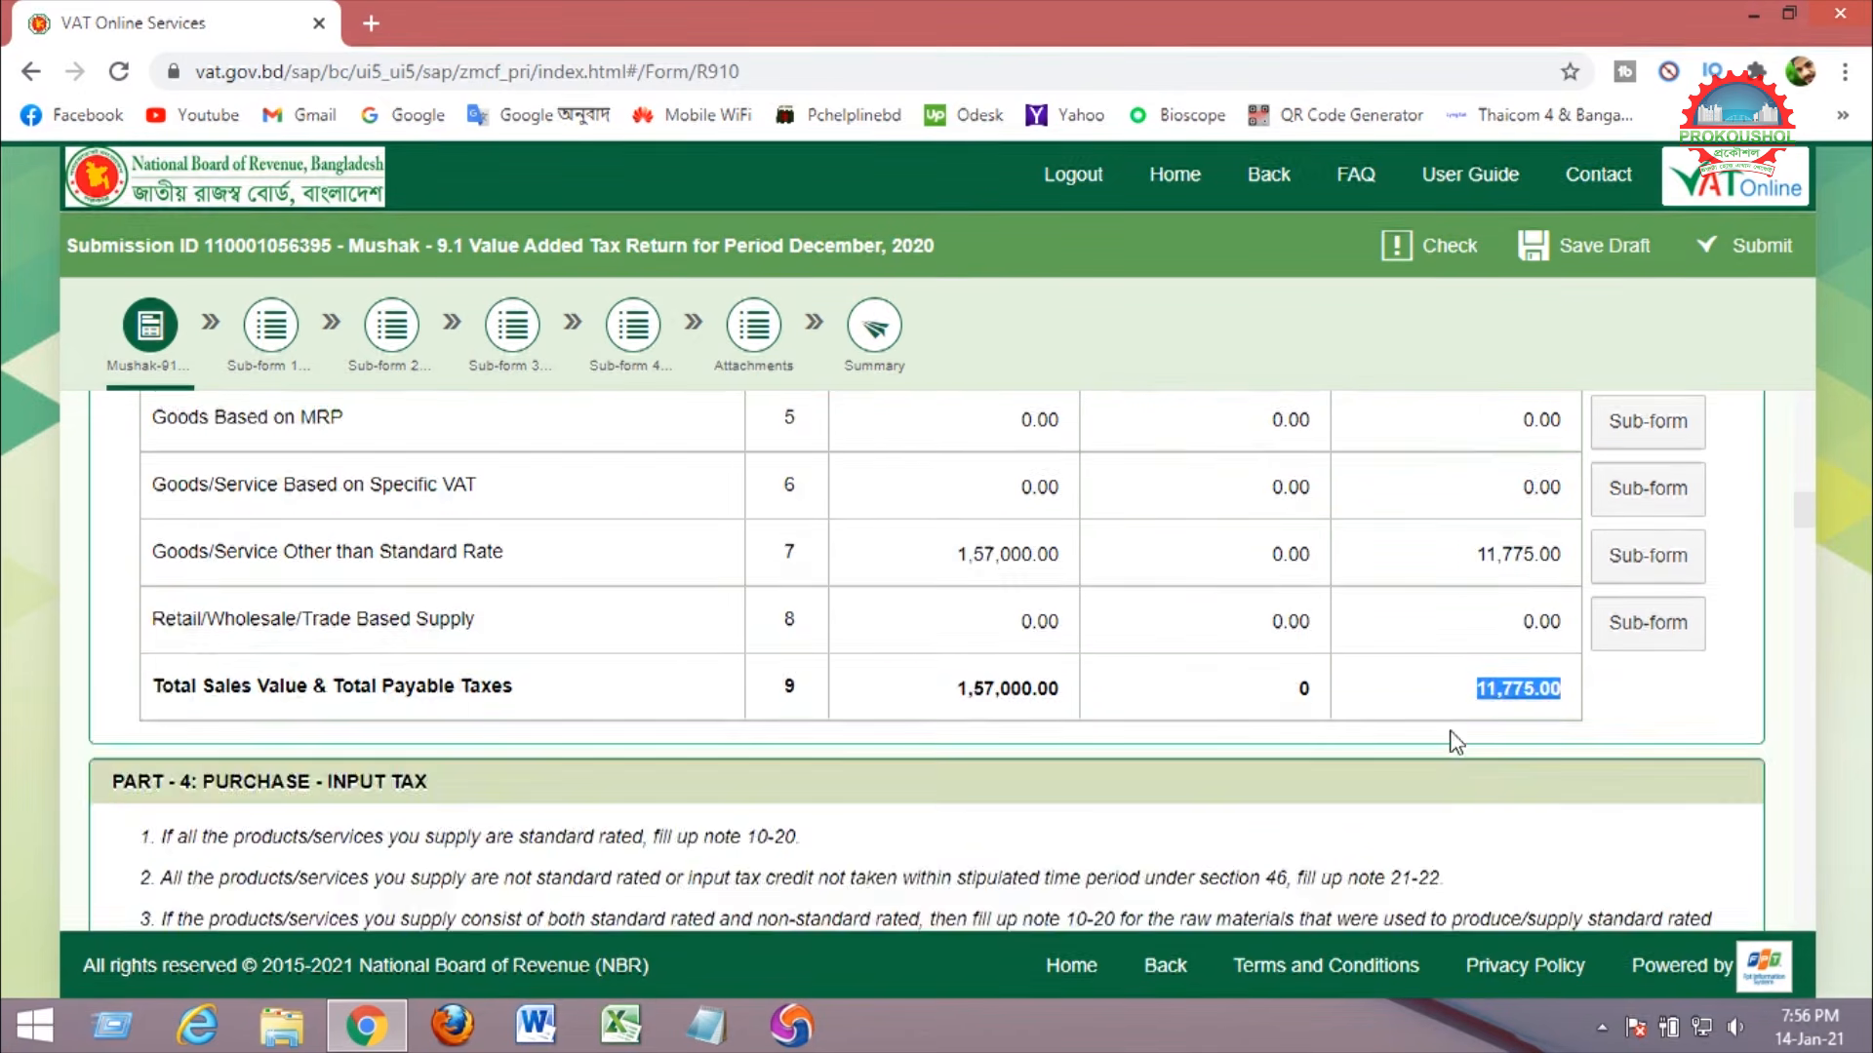
{"action": "scroll", "coordinate": [1145, 631], "scroll_direction": "down", "scroll_amount": 3}
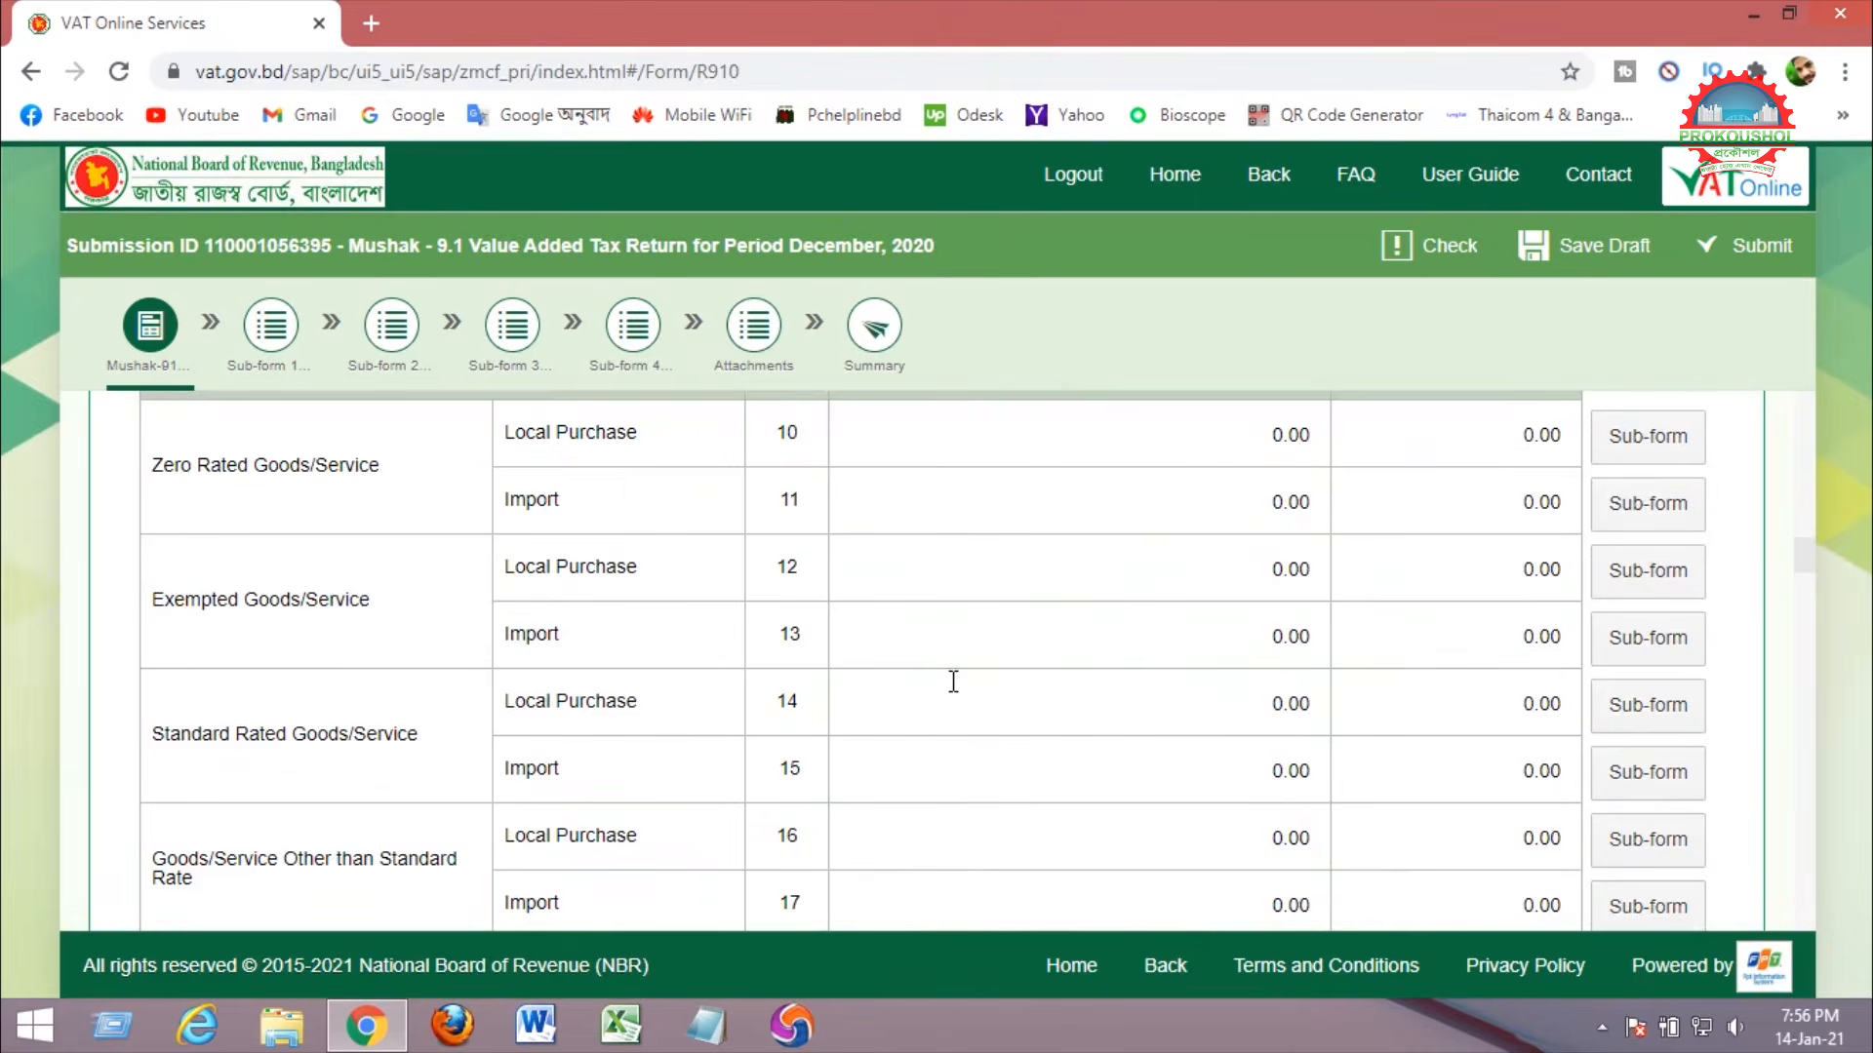
{"action": "scroll", "coordinate": [953, 681], "scroll_direction": "down", "scroll_amount": 6}
{"action": "scroll", "coordinate": [857, 656], "scroll_direction": "down", "scroll_amount": 5}
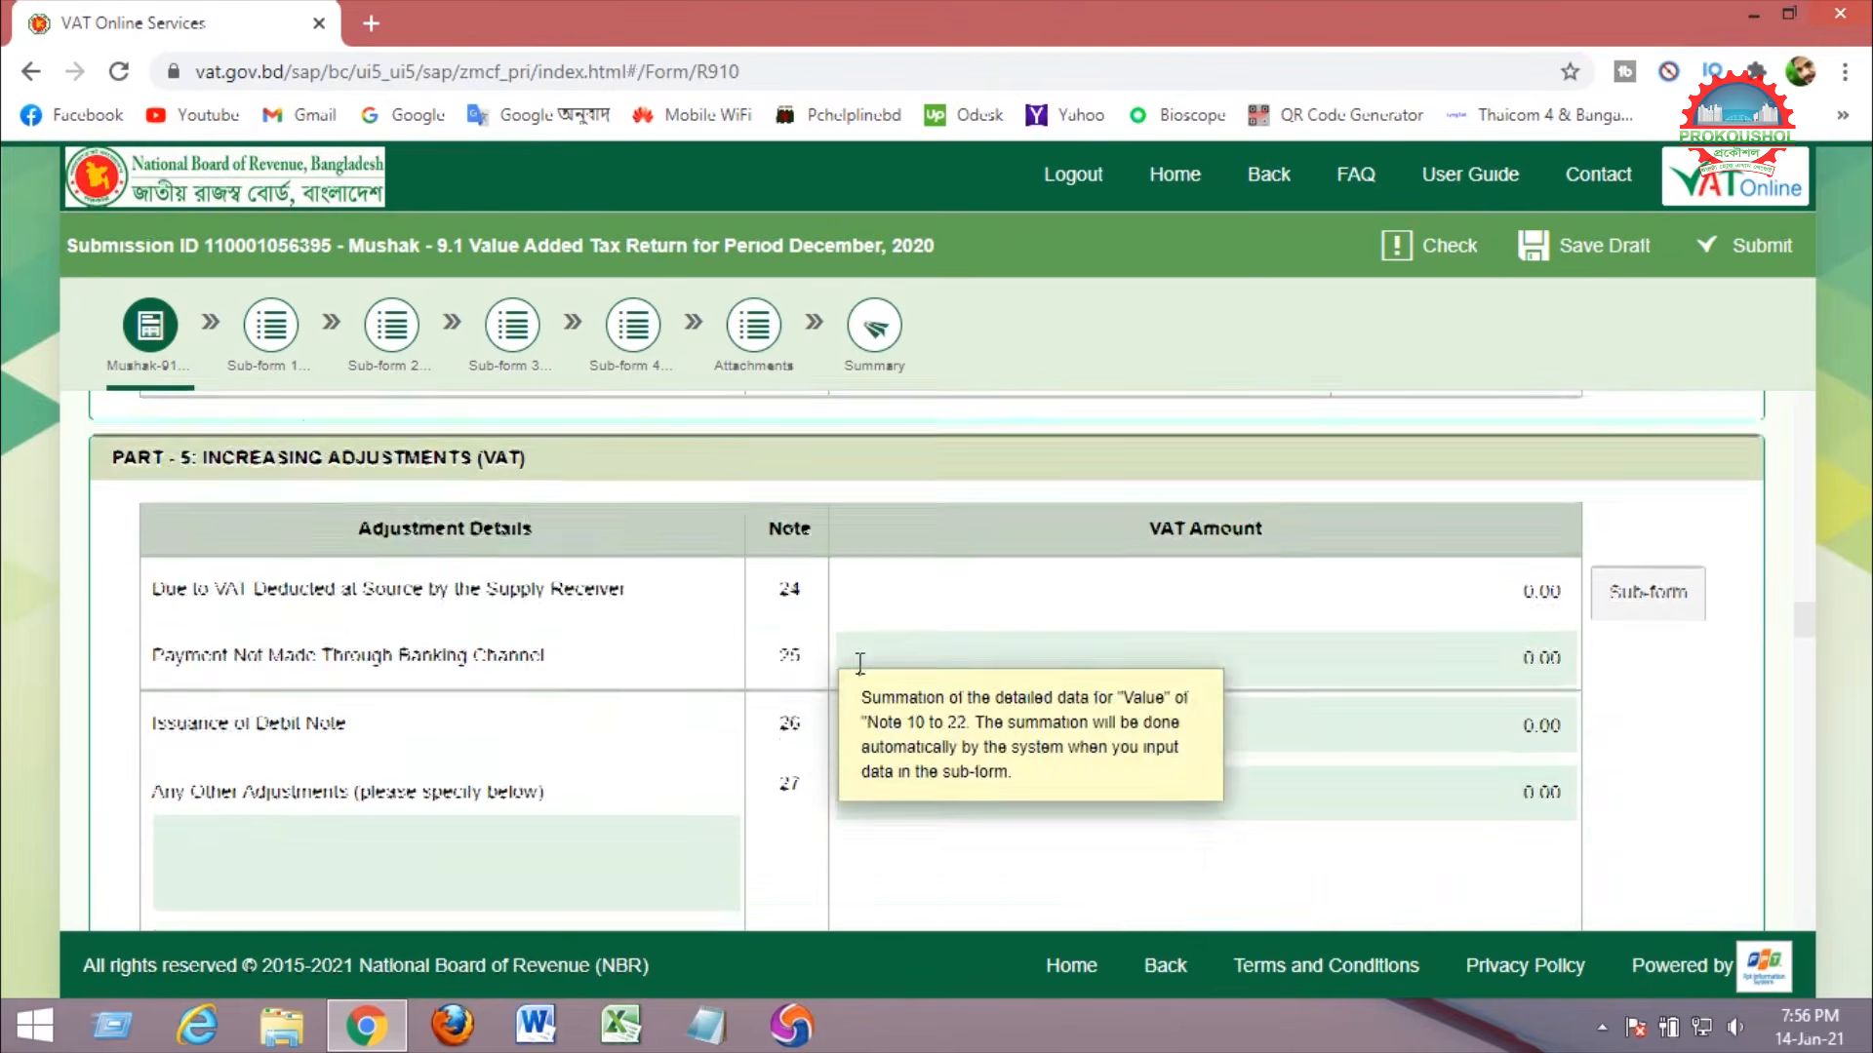
{"action": "scroll", "coordinate": [612, 621], "scroll_direction": "down", "scroll_amount": 4}
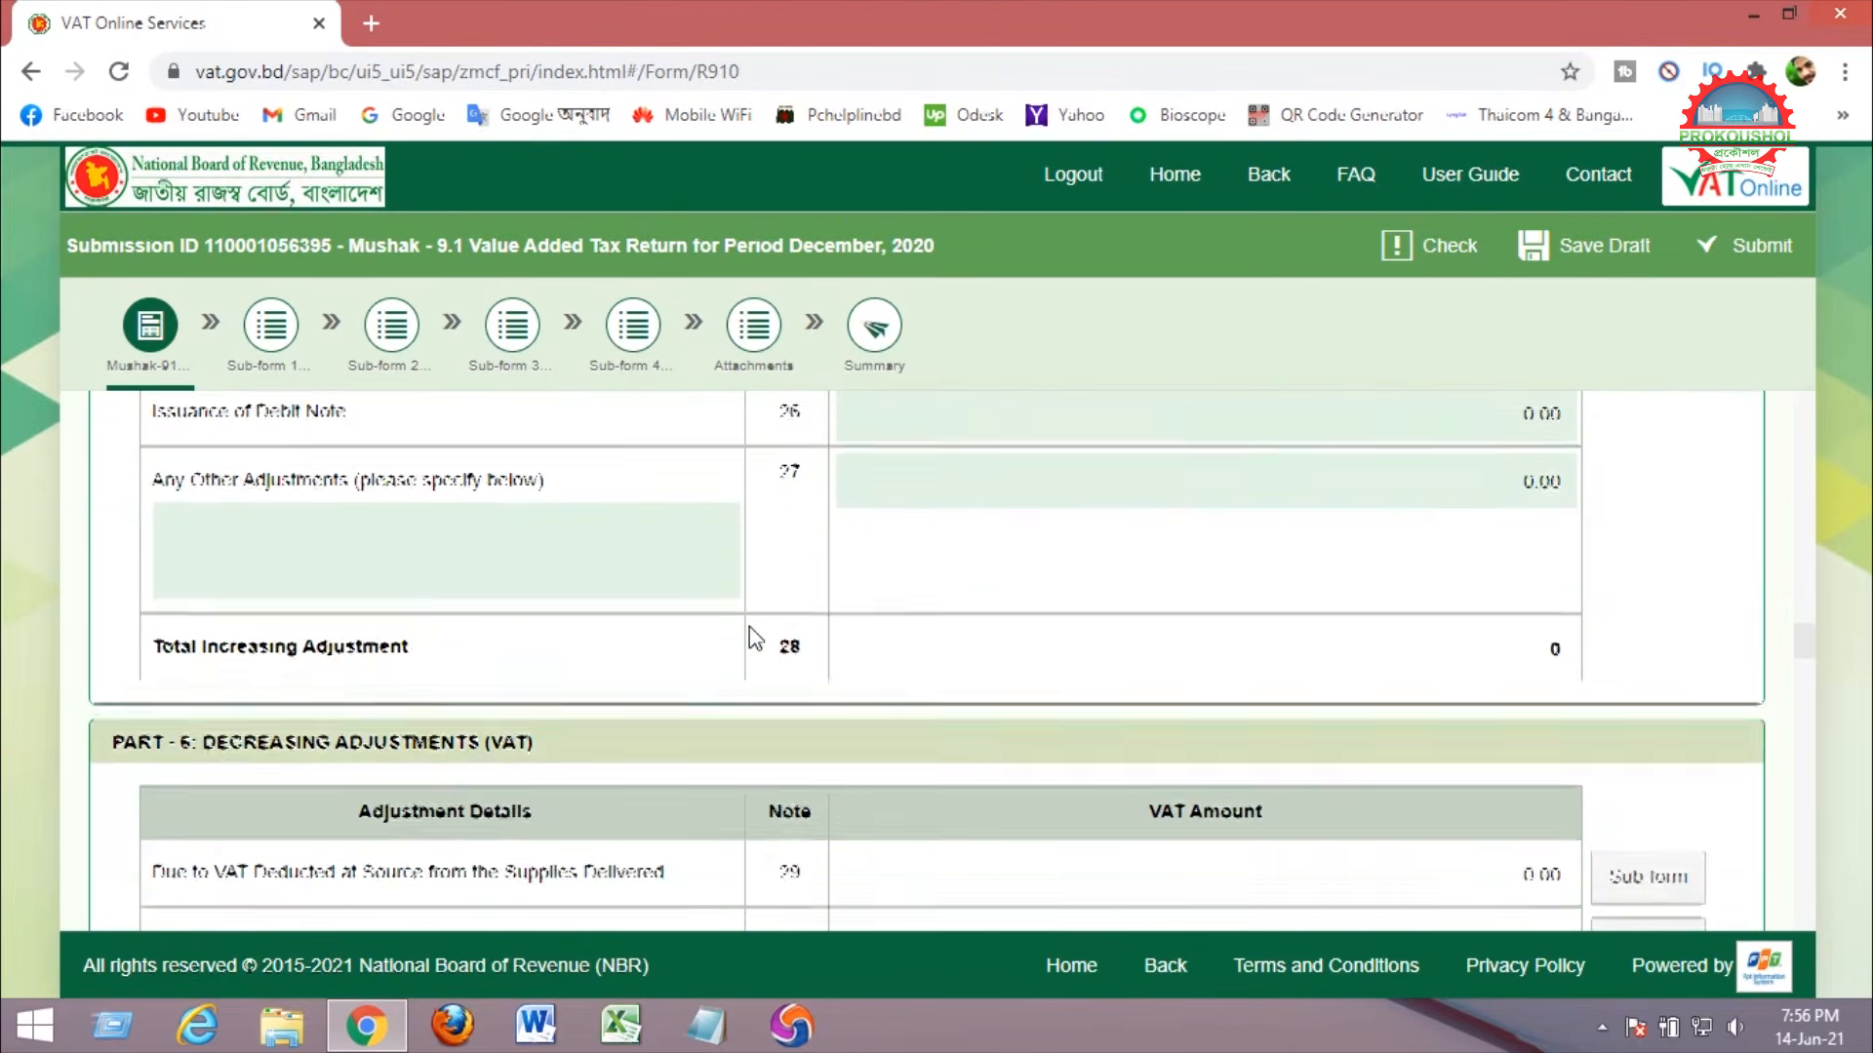
{"action": "left_click_drag", "start_coordinate": [205, 644], "coordinate": [566, 652]}
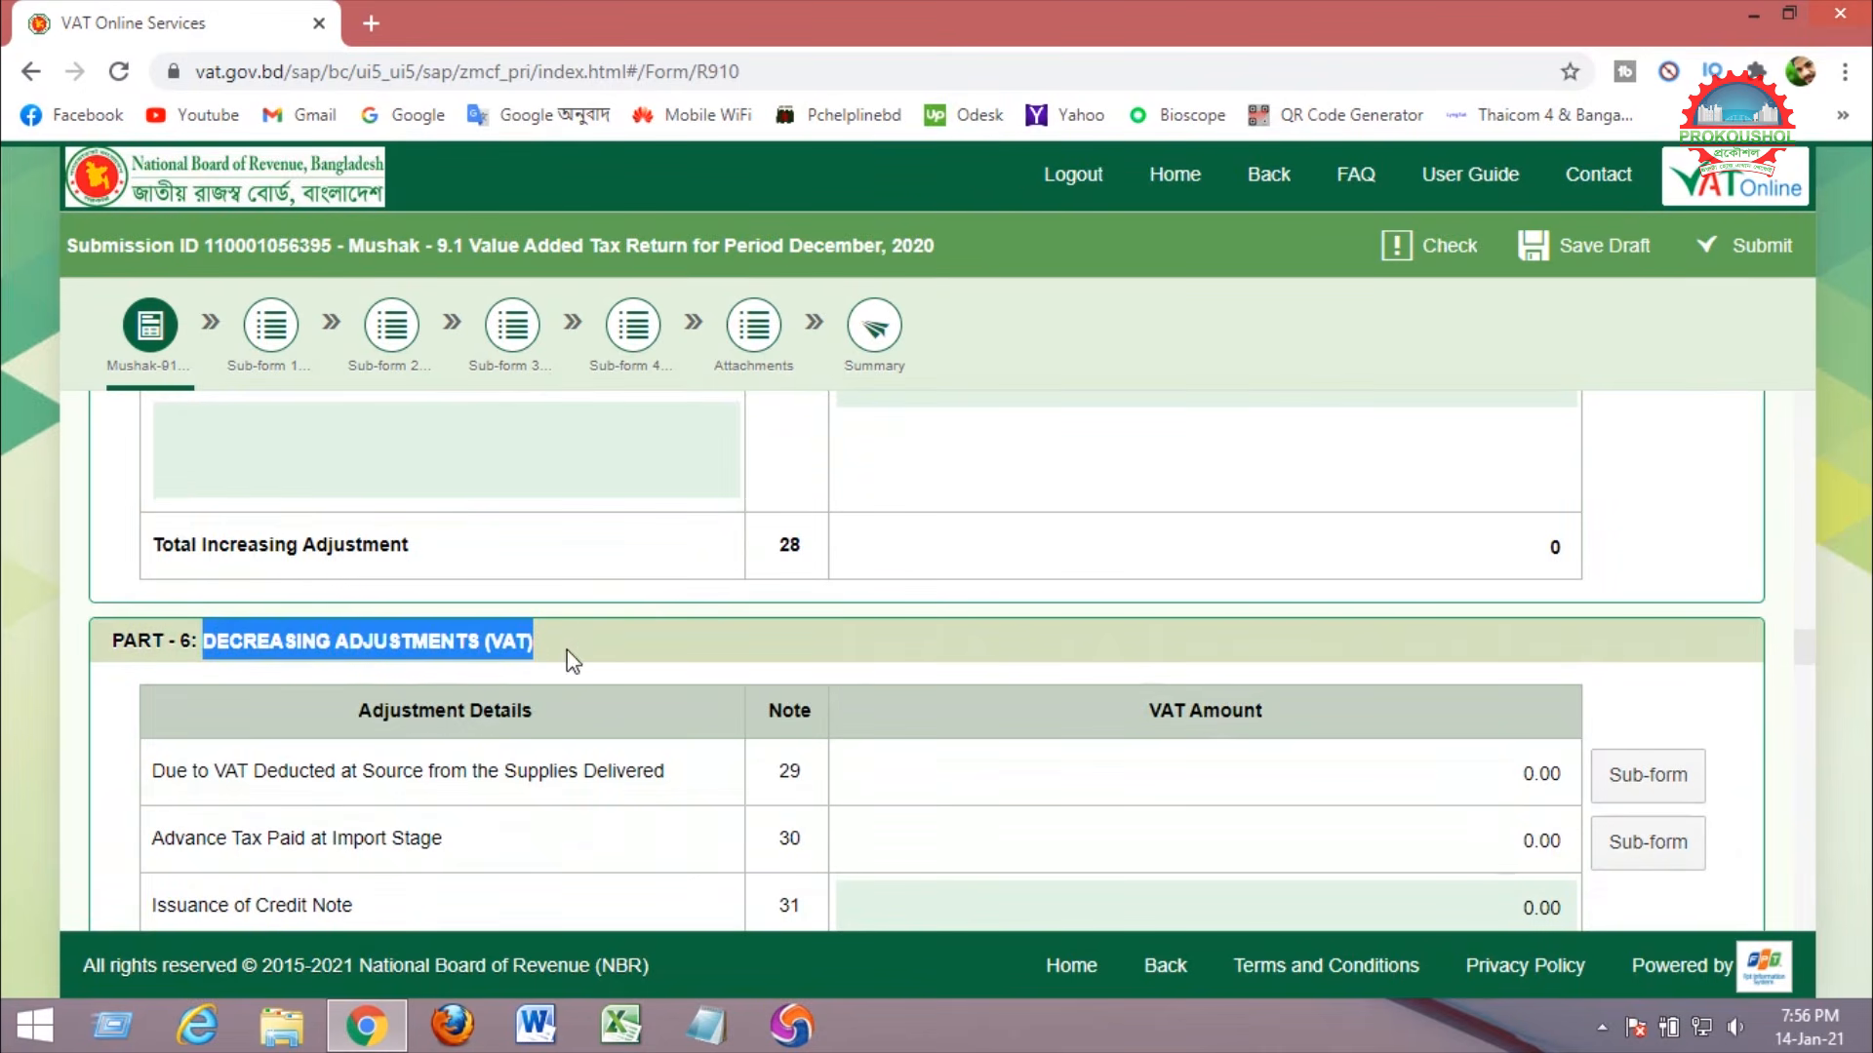
{"action": "scroll", "coordinate": [1162, 646], "scroll_direction": "down", "scroll_amount": 3}
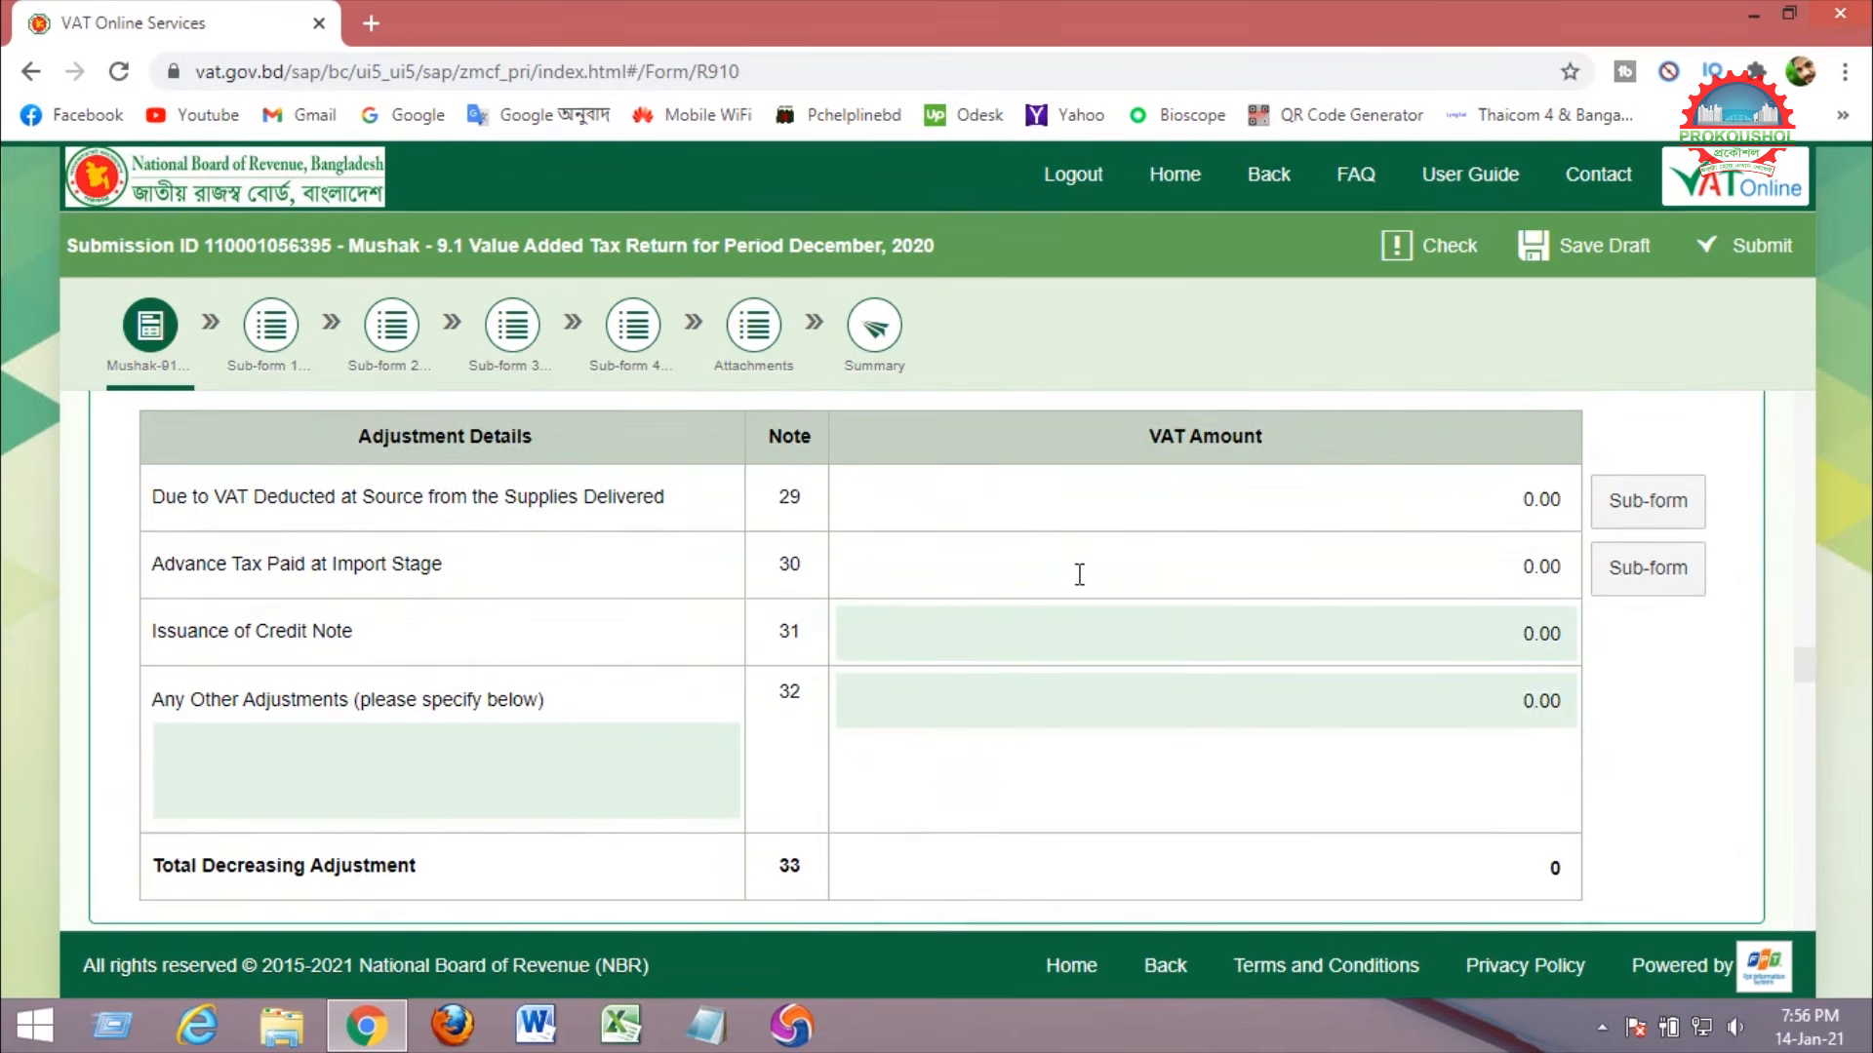
{"action": "left_click", "coordinate": [156, 499]}
{"action": "left_click_drag", "start_coordinate": [156, 500], "coordinate": [683, 505]}
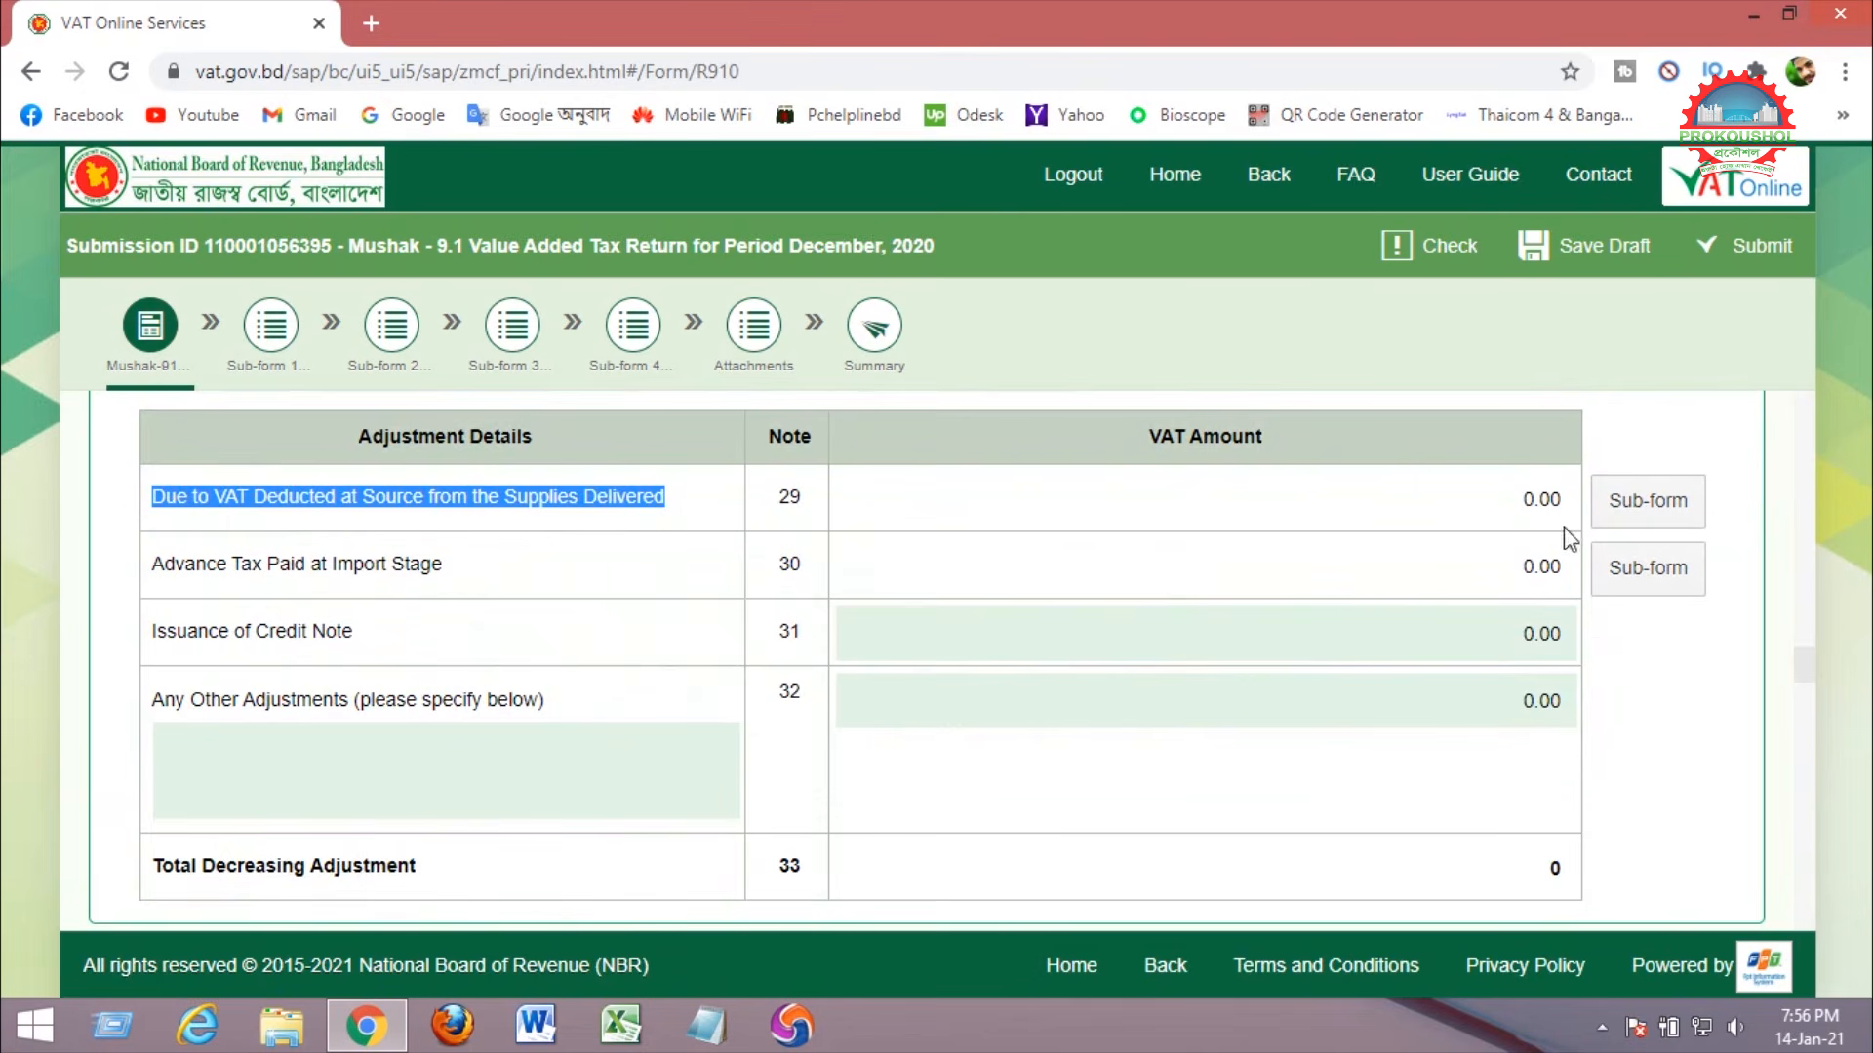
In the Part 6.29 sub-form, add a row with buyer's name 'Bangladesh Polish'.
{"action": "left_click", "coordinate": [1623, 517]}
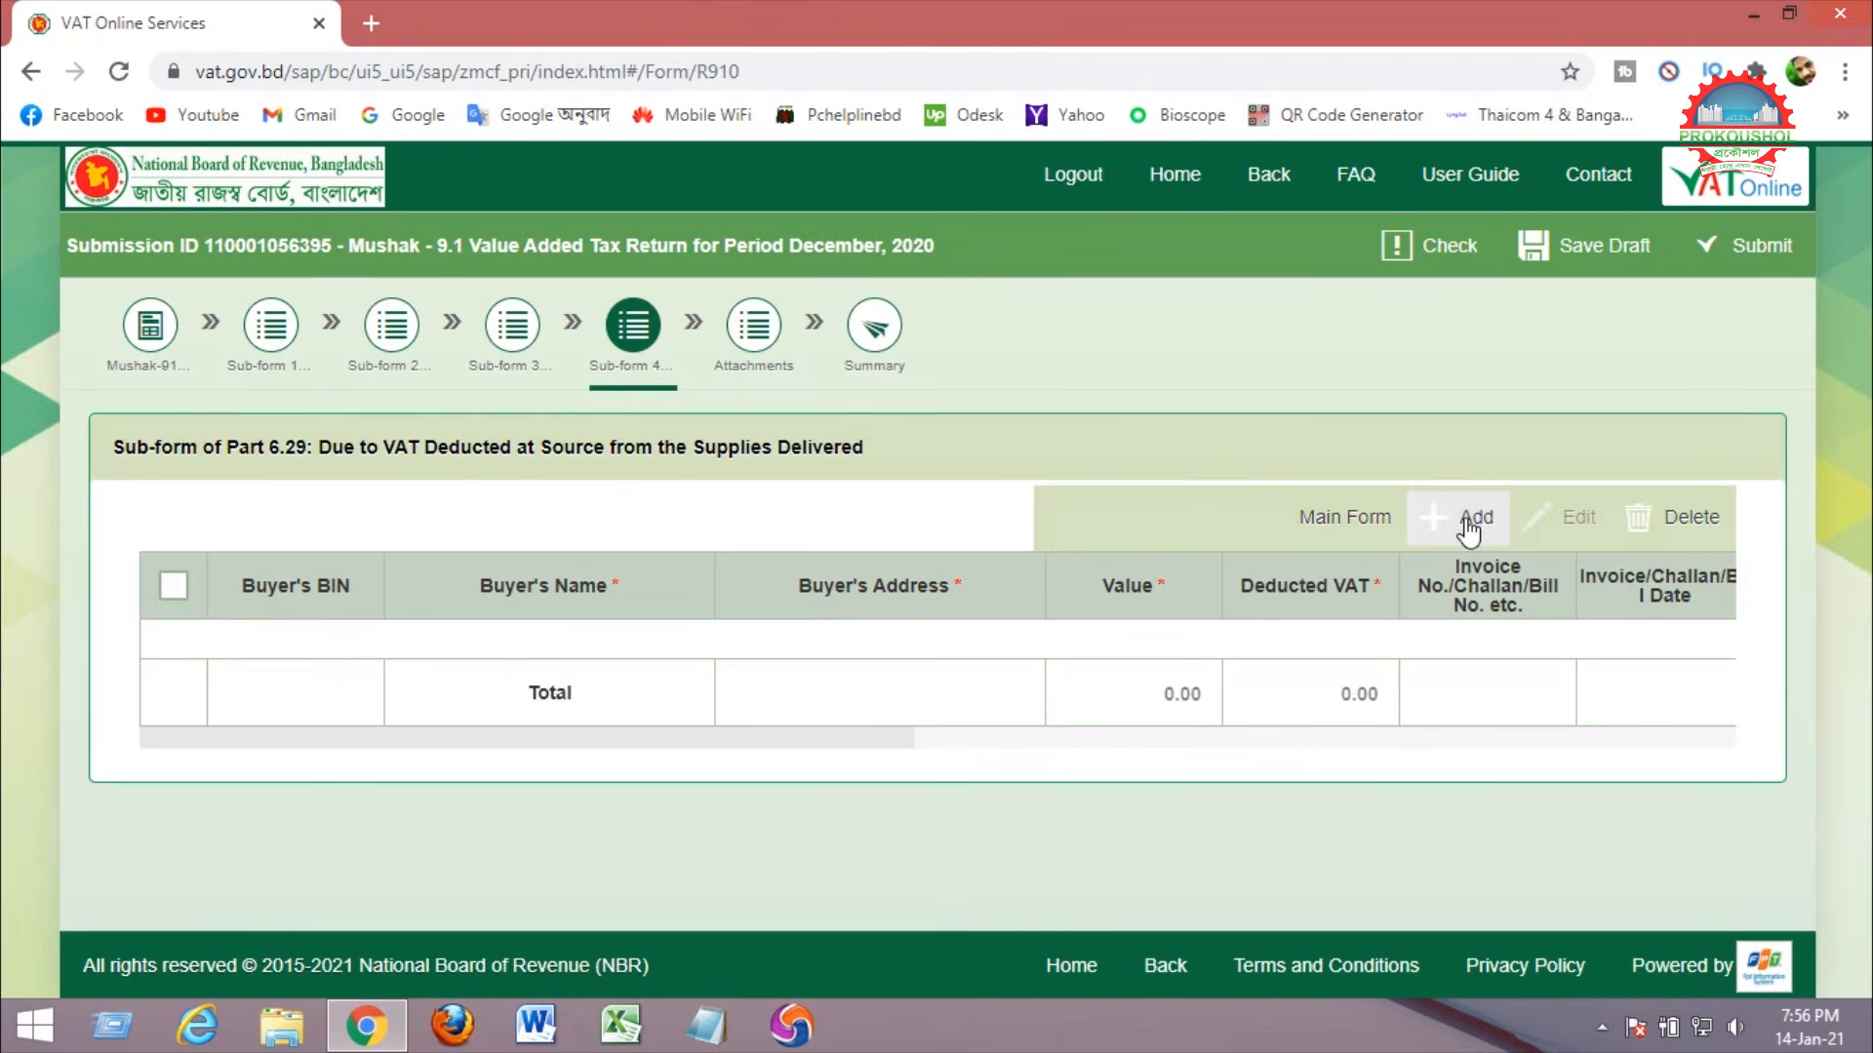
{"action": "left_click", "coordinate": [1470, 526]}
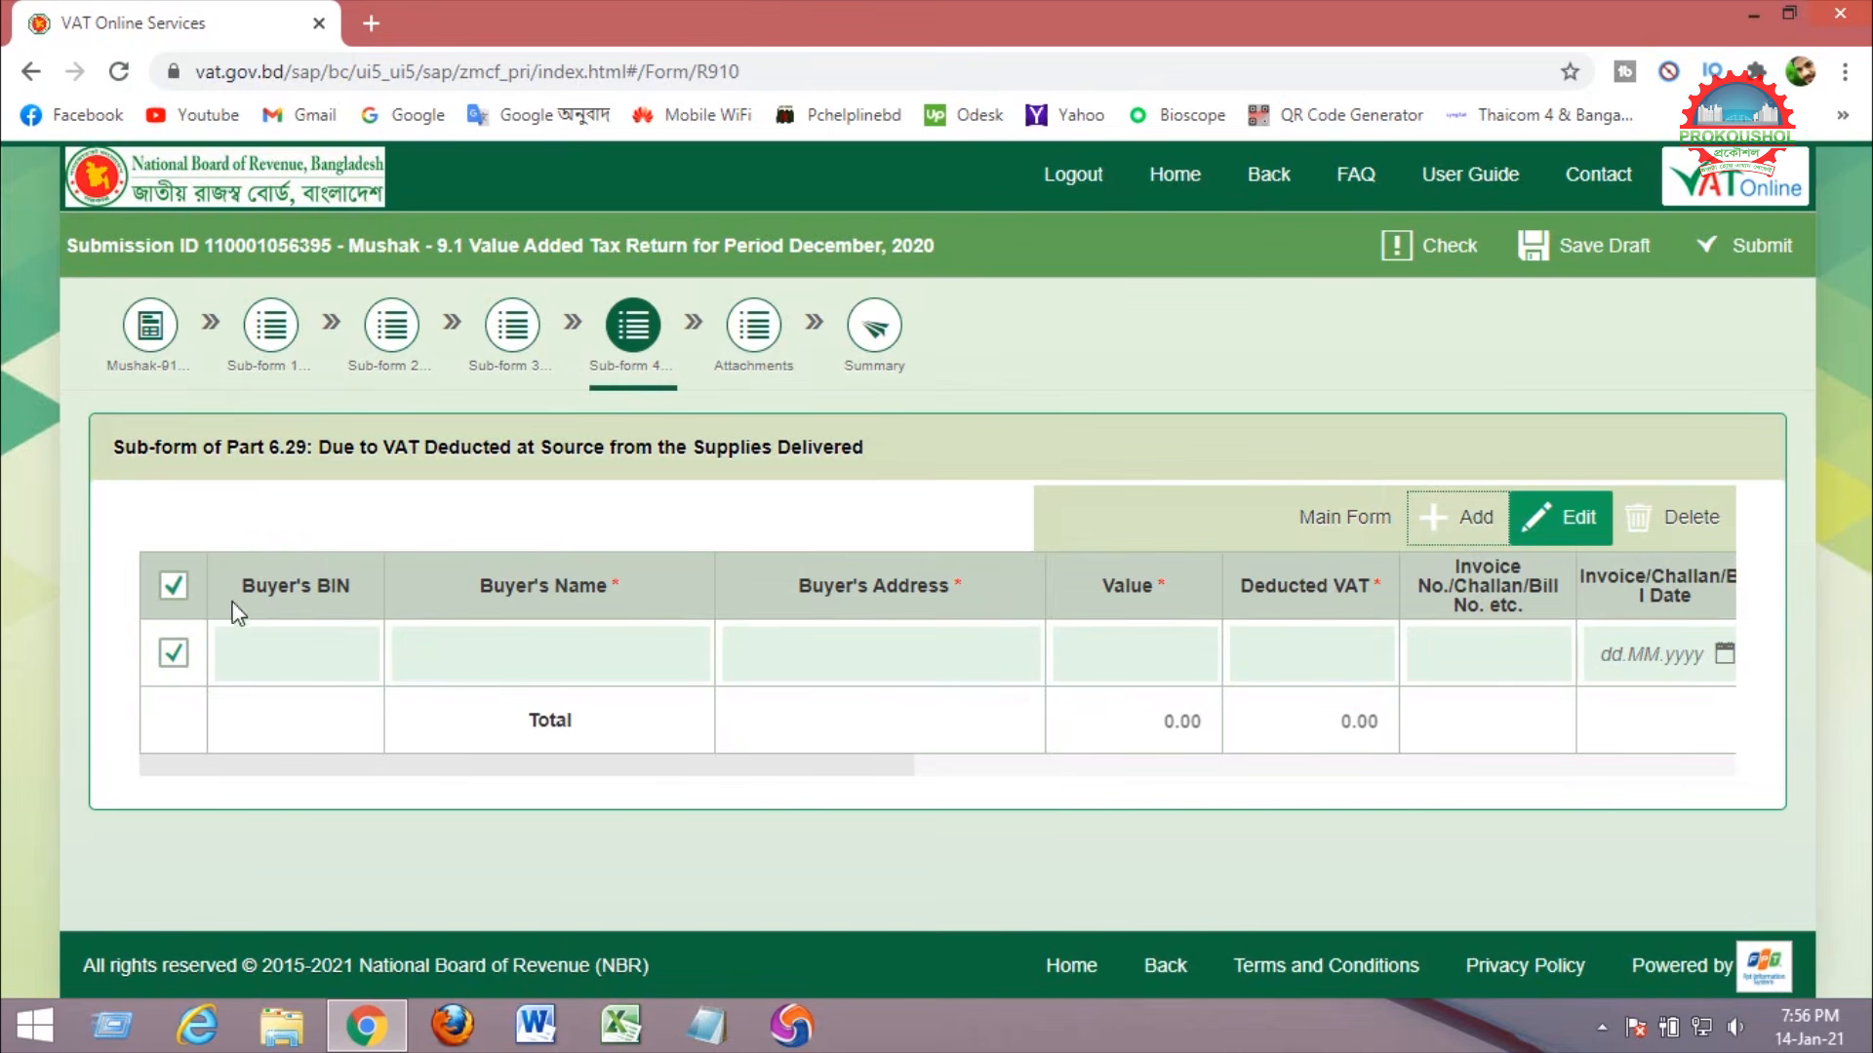
{"action": "left_click_drag", "start_coordinate": [247, 585], "coordinate": [353, 586]}
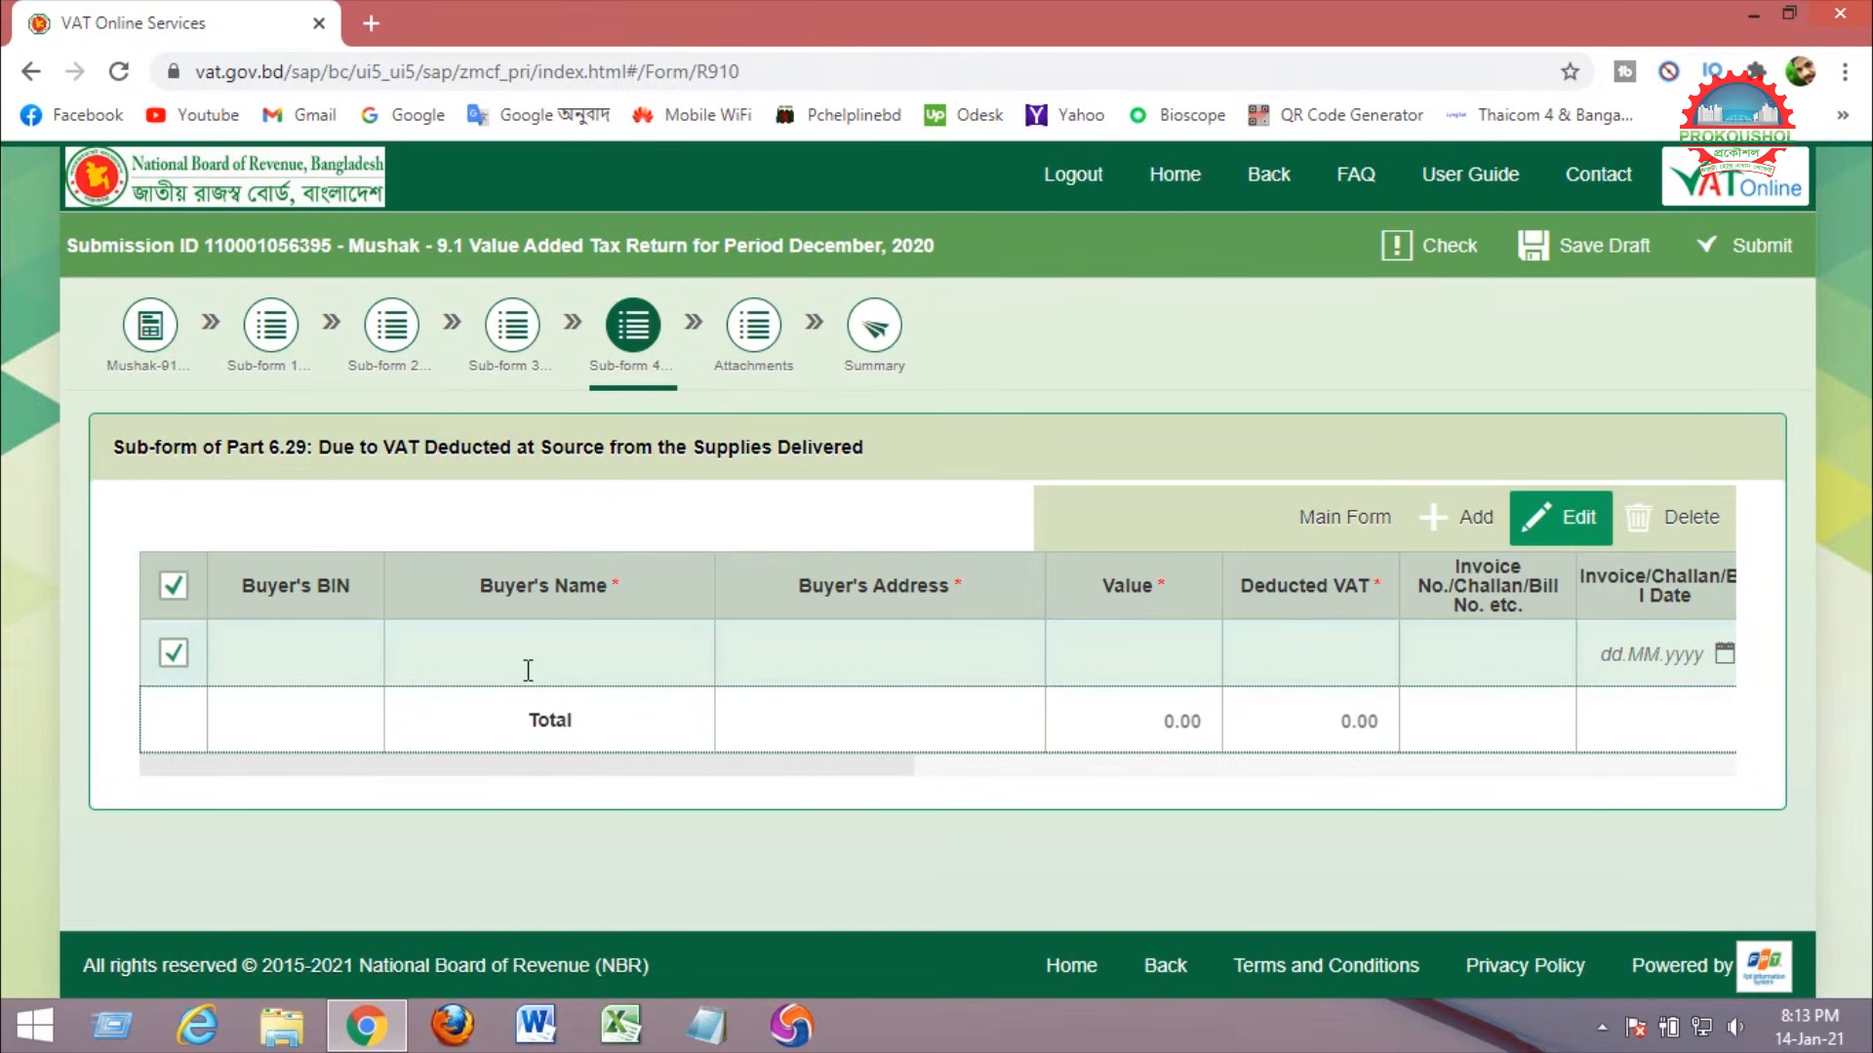
{"action": "left_click", "coordinate": [527, 651]}
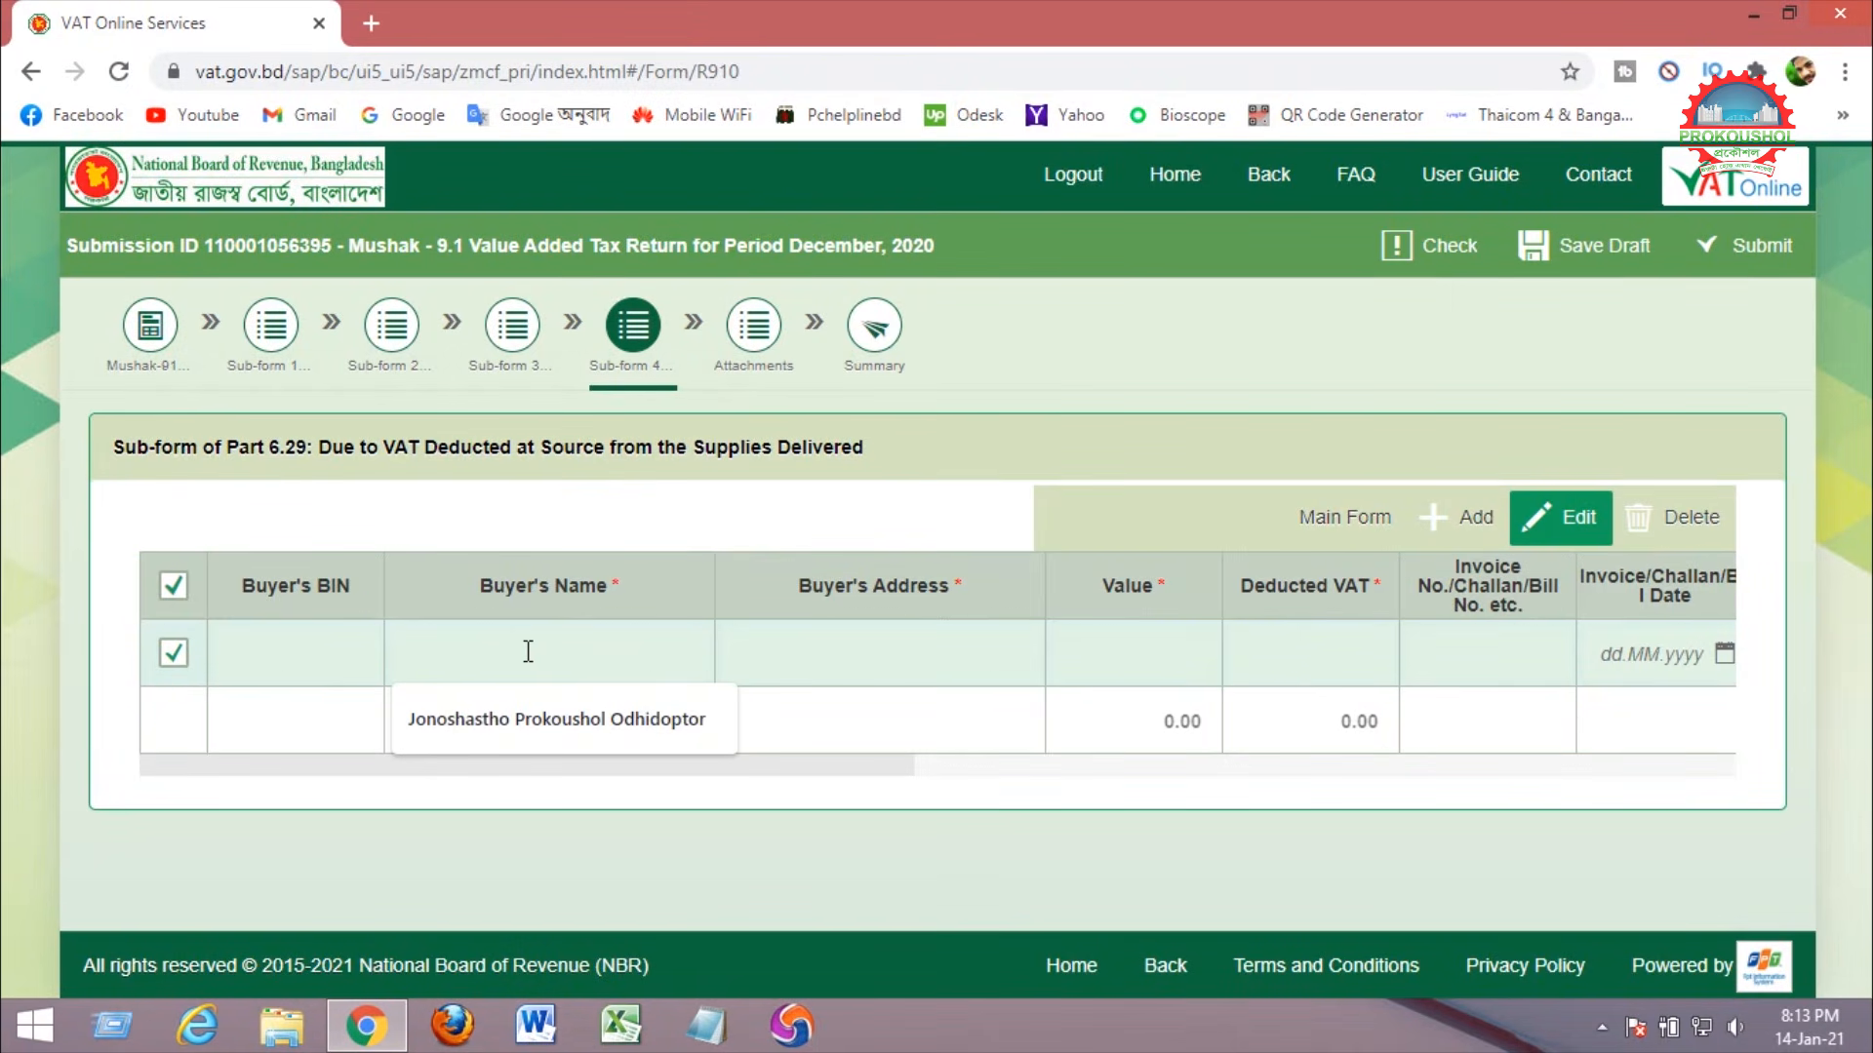
{"action": "type", "text": "Ban"}
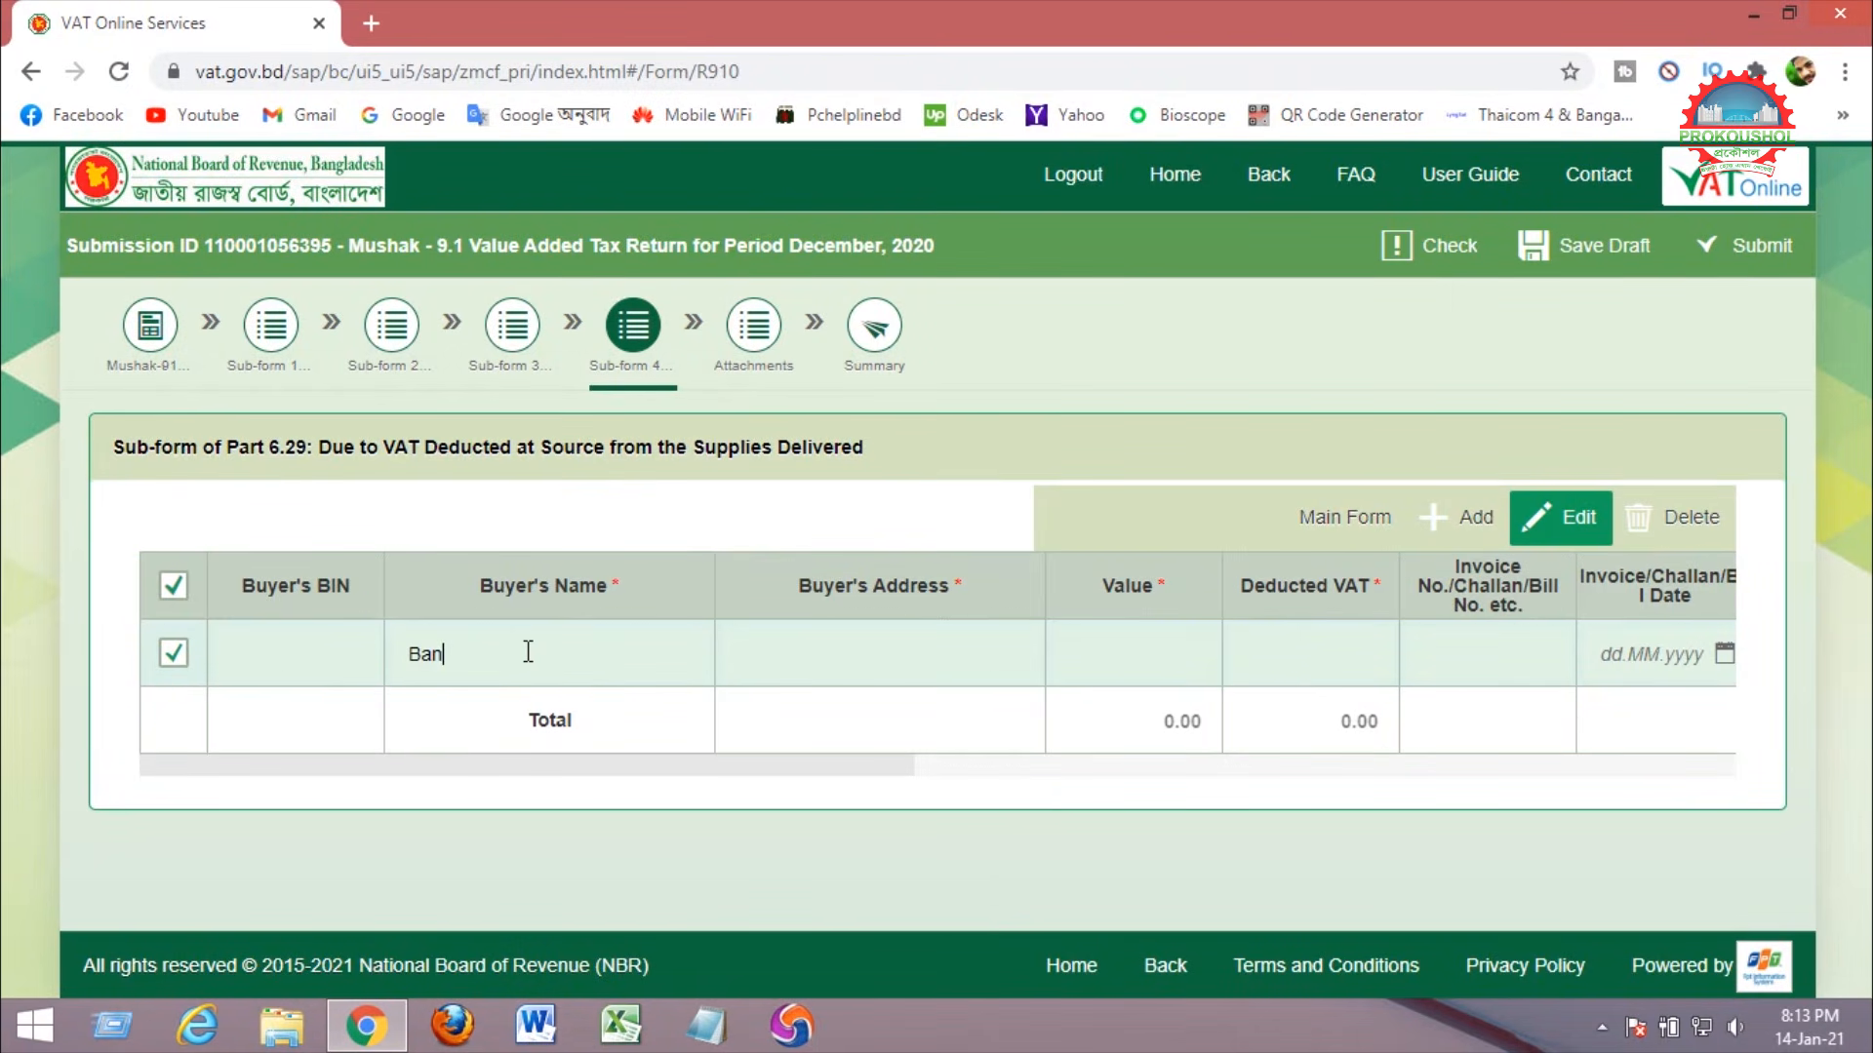
{"action": "type", "text": "gladesh Polish"}
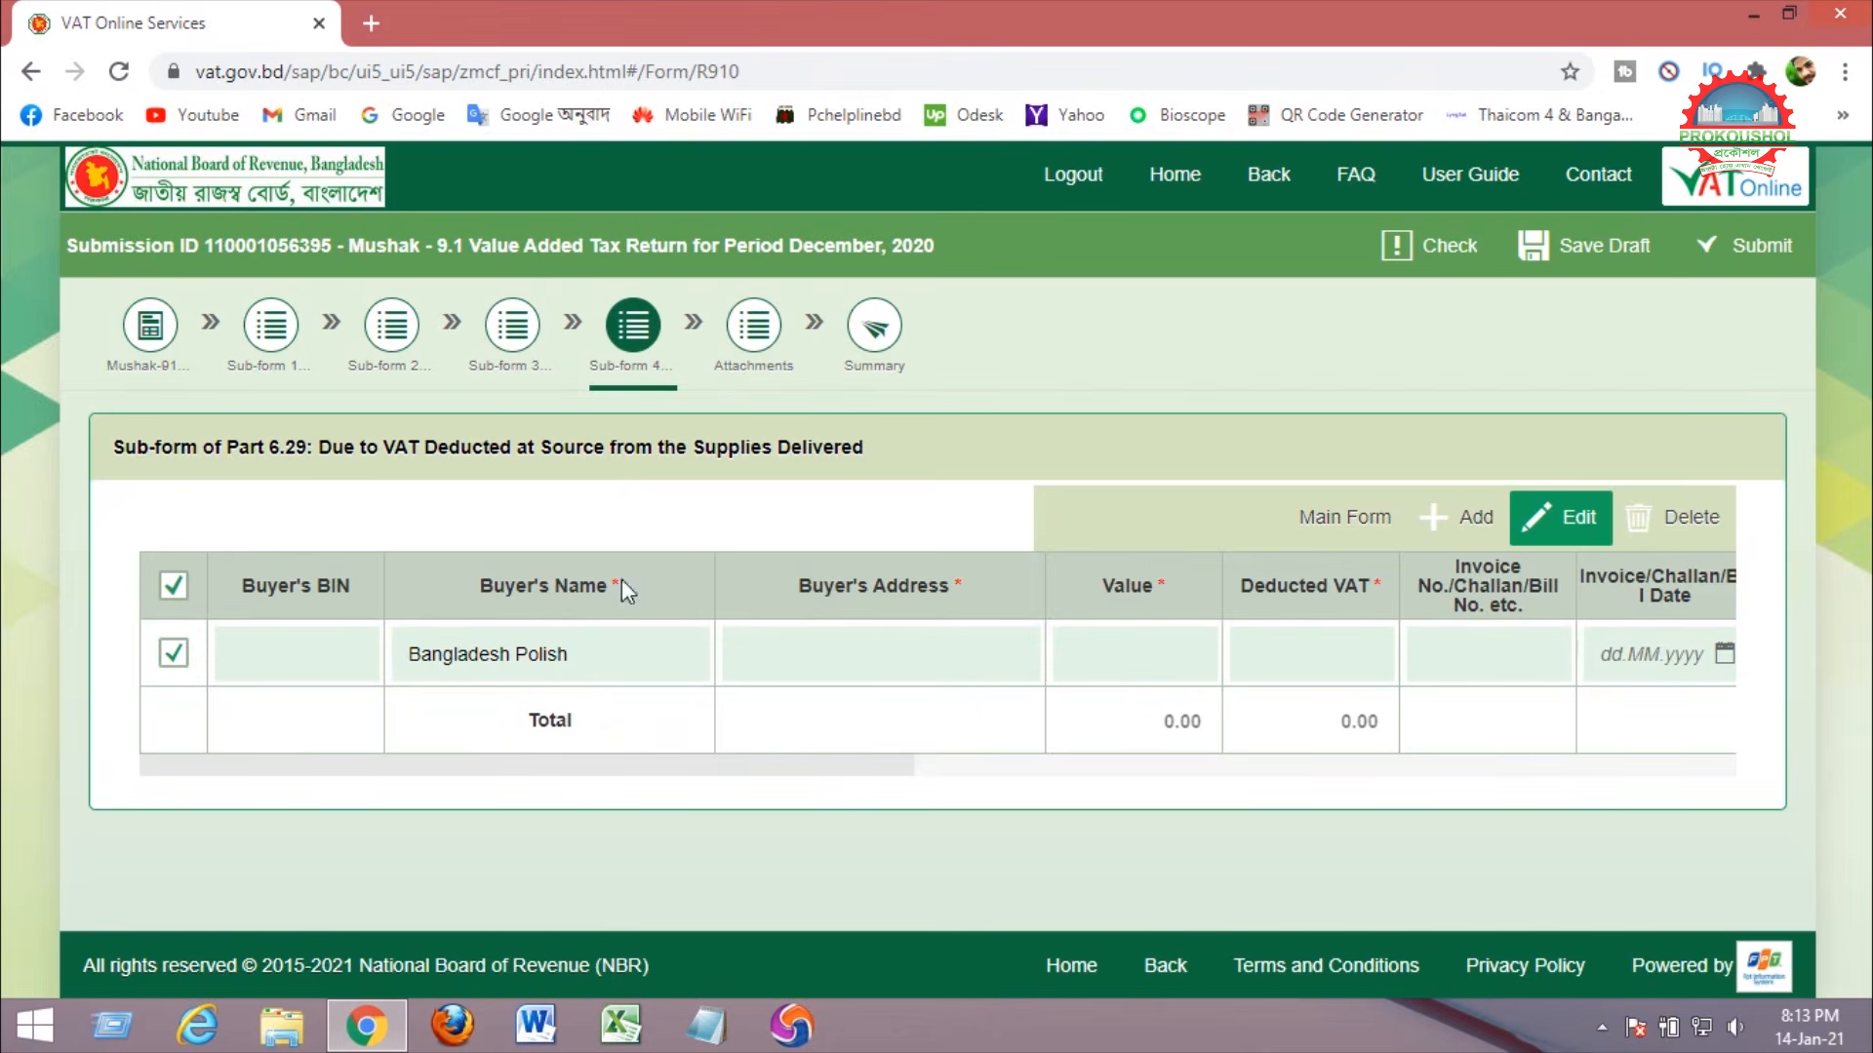
{"action": "left_click_drag", "start_coordinate": [798, 587], "coordinate": [966, 590]}
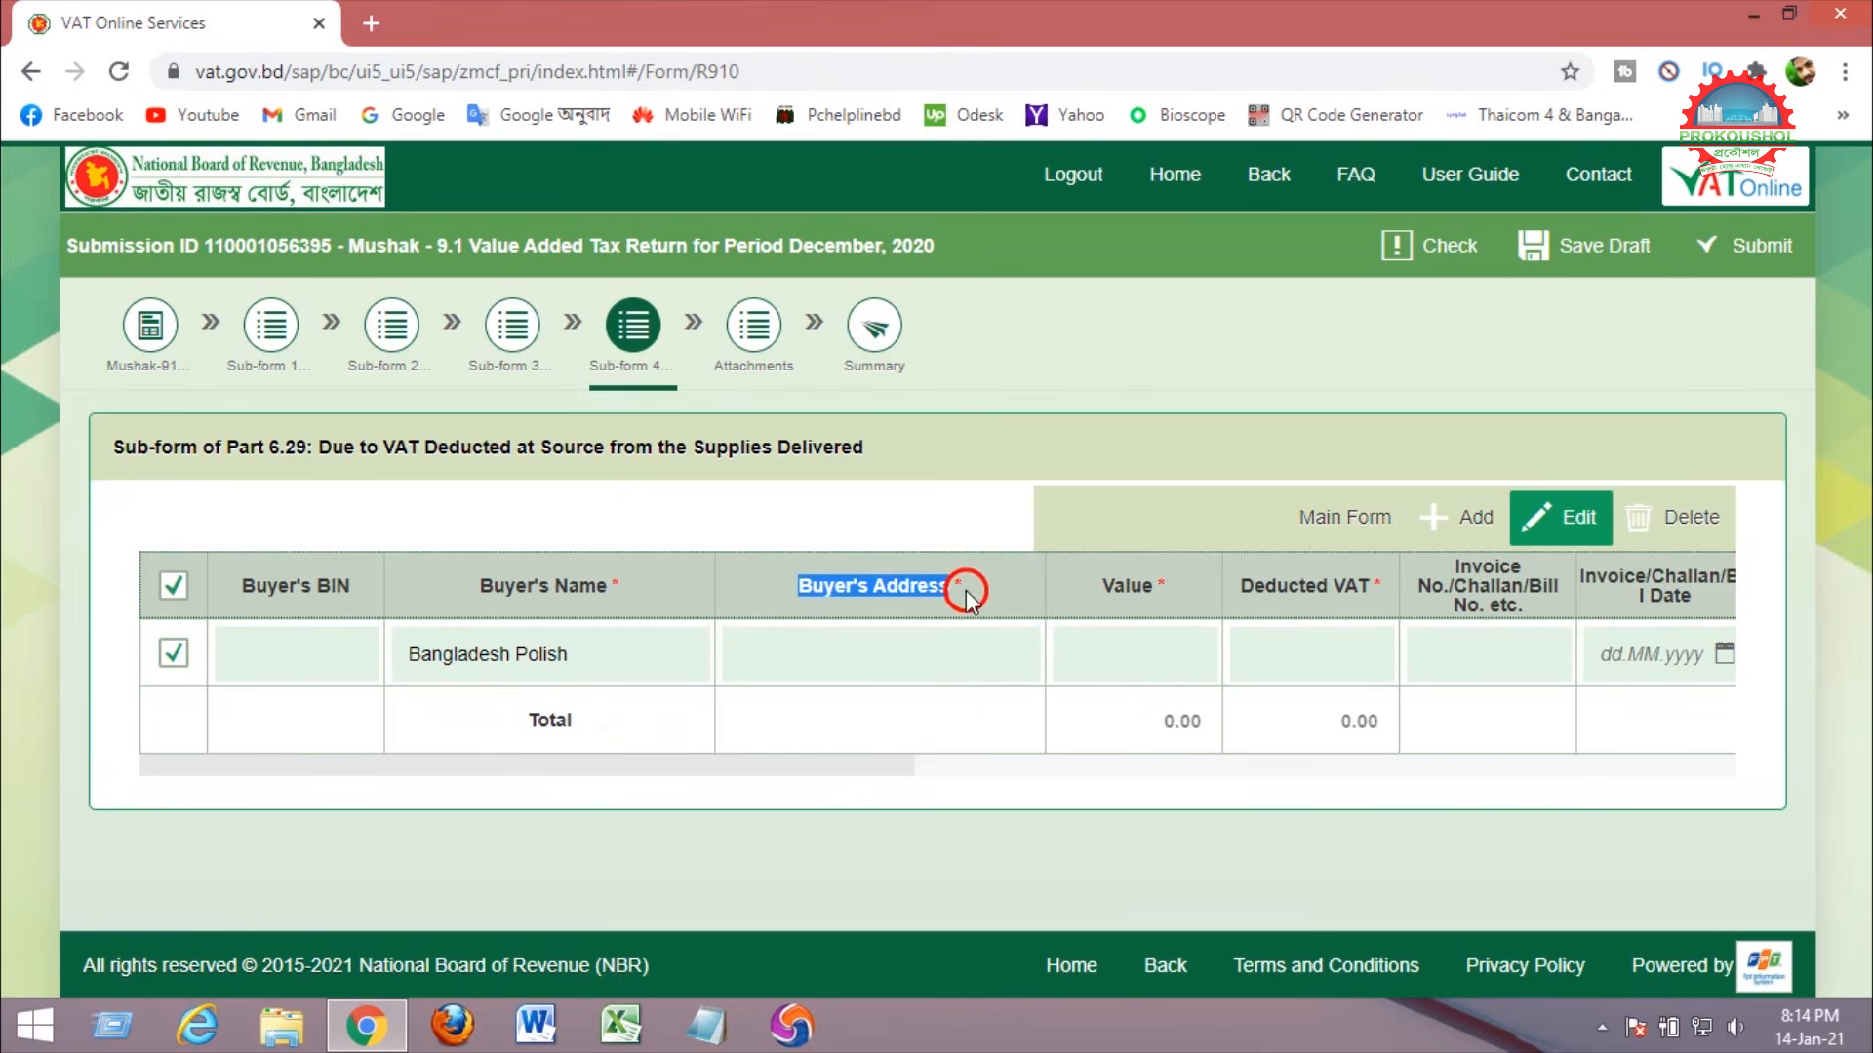
Enter address Pabna, value 1,57,000.00 and deducted VAT 11,775.00 in the buyer row.
{"action": "left_click", "coordinate": [835, 657]}
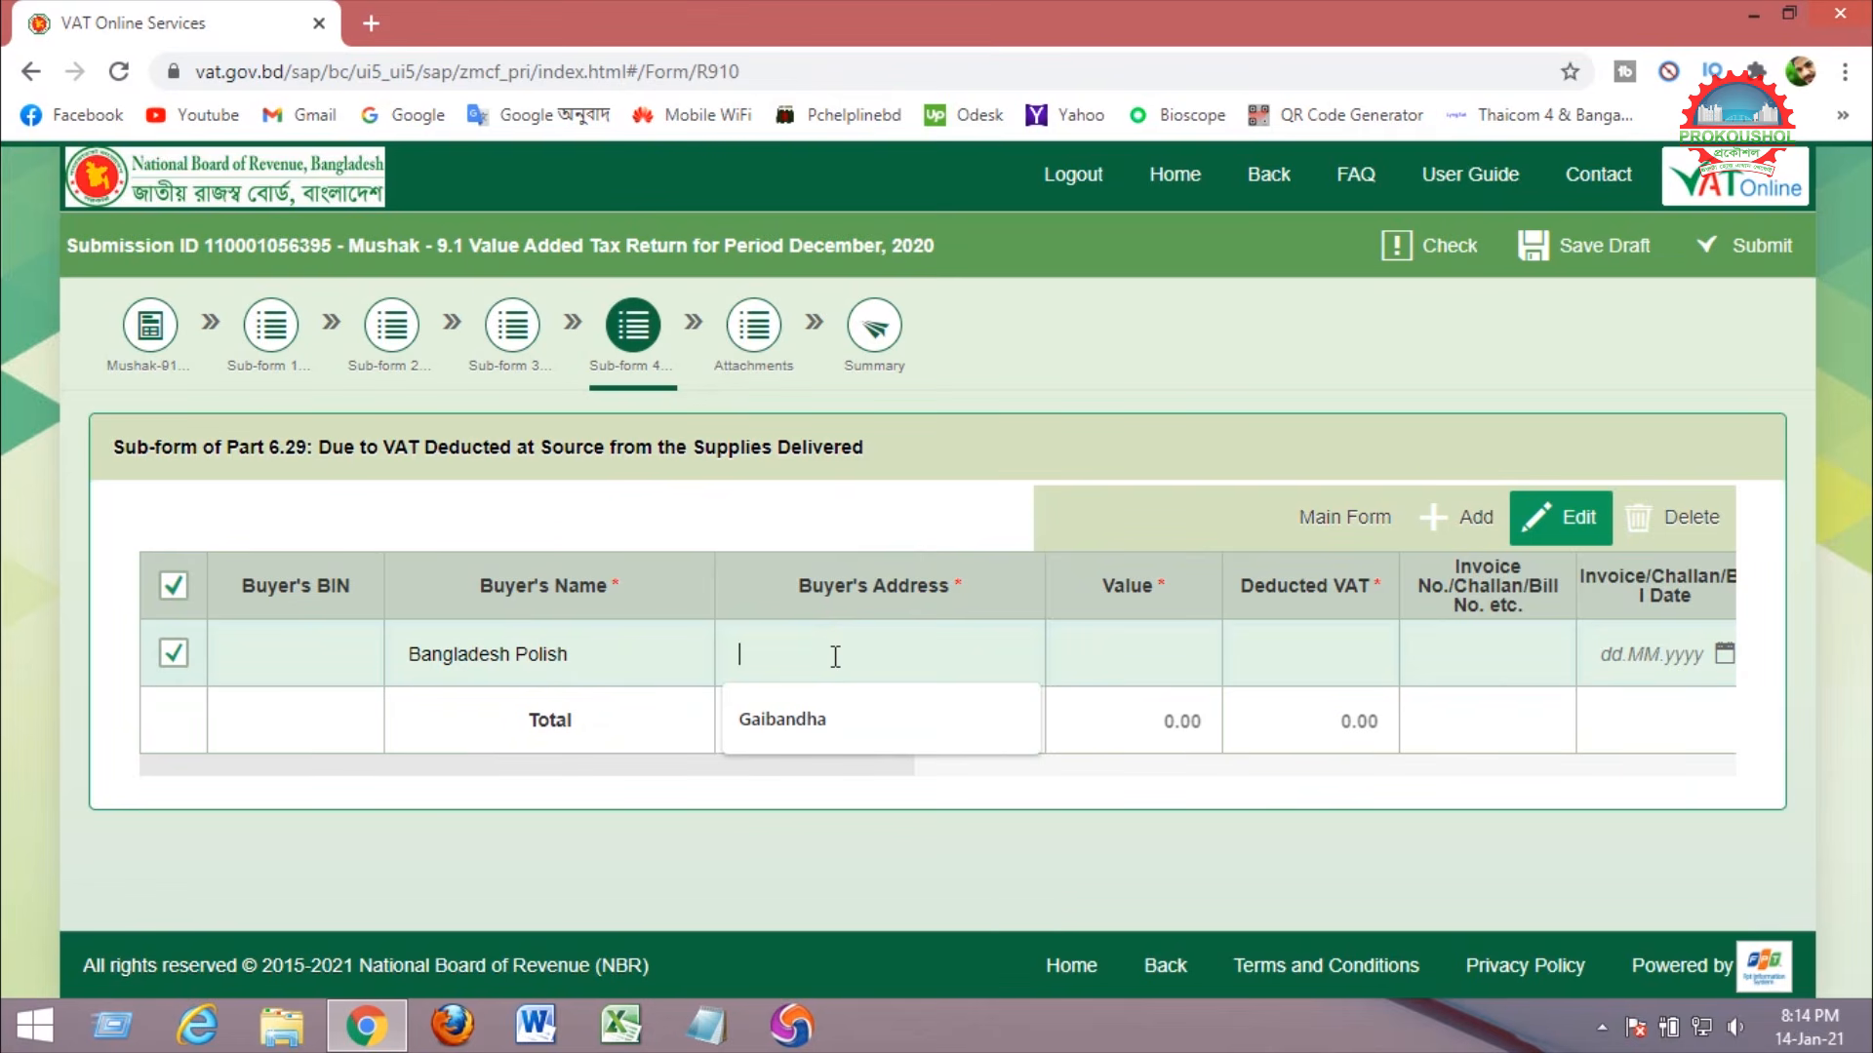
{"action": "type", "text": "Pabna"}
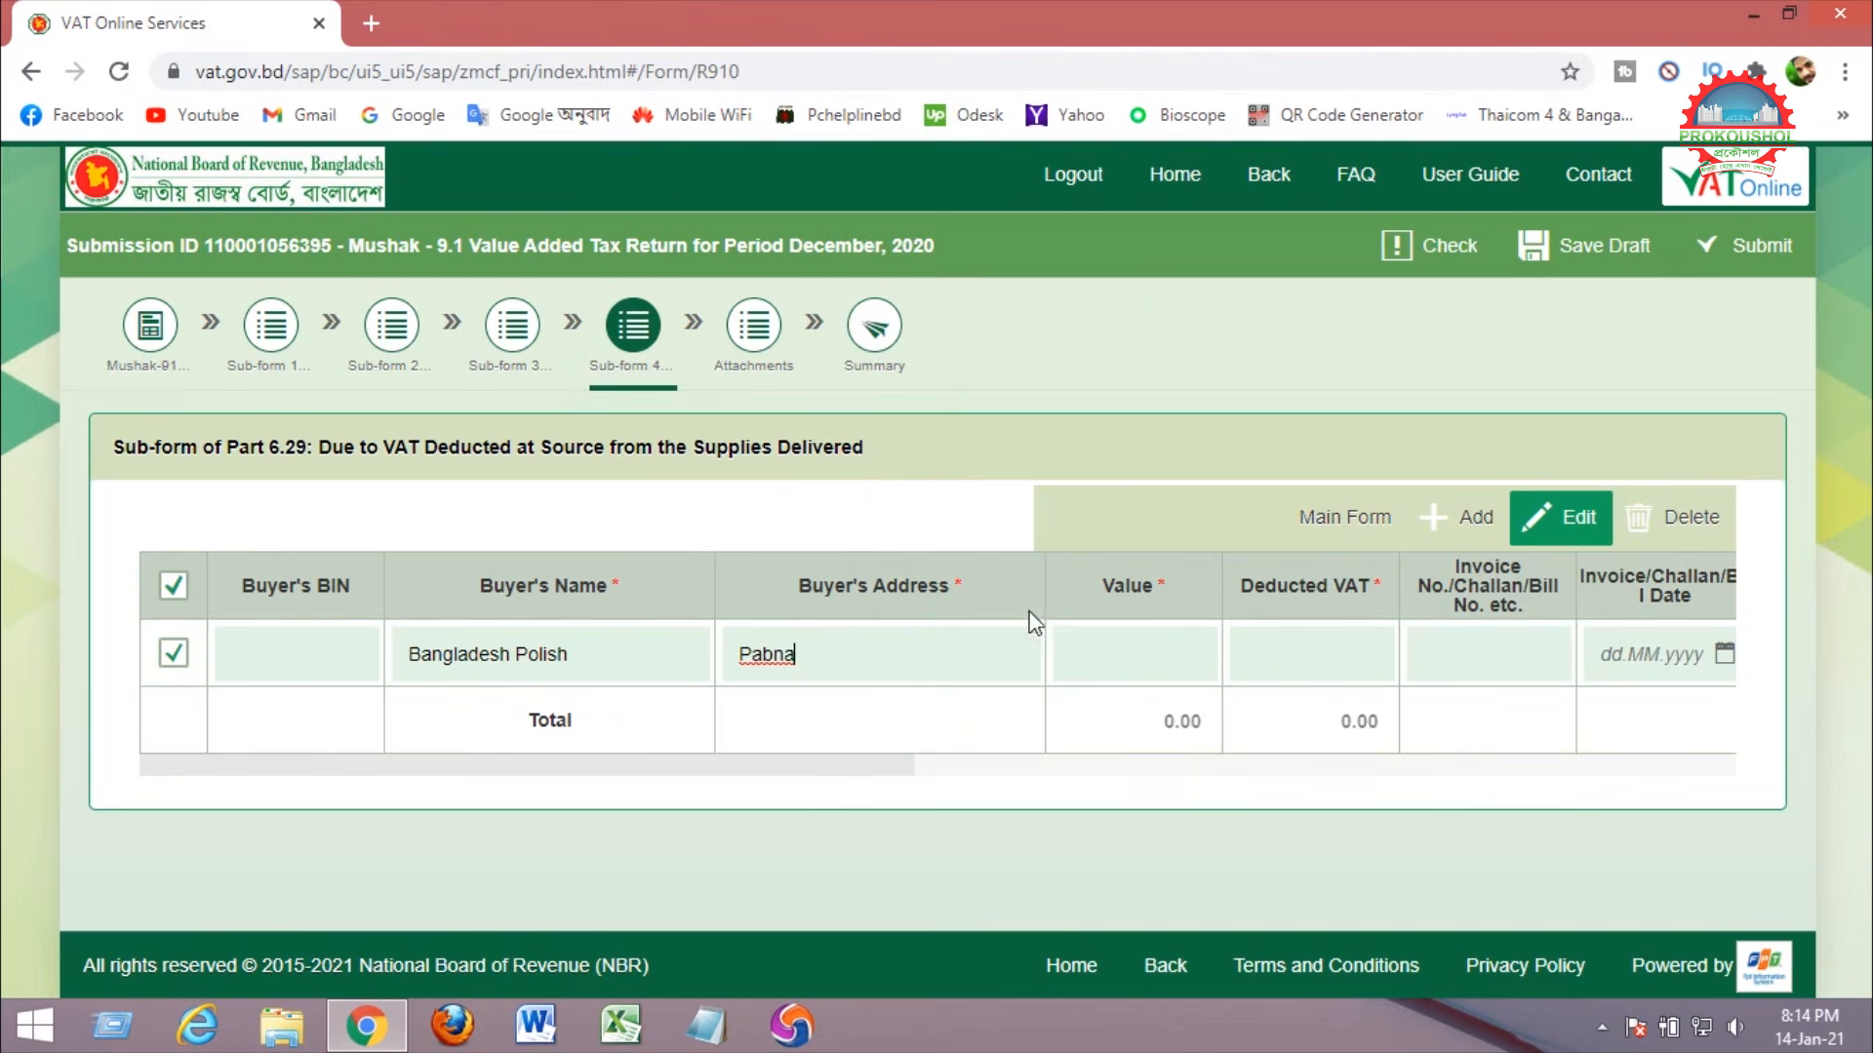
{"action": "left_click_drag", "start_coordinate": [1105, 581], "coordinate": [1166, 585]}
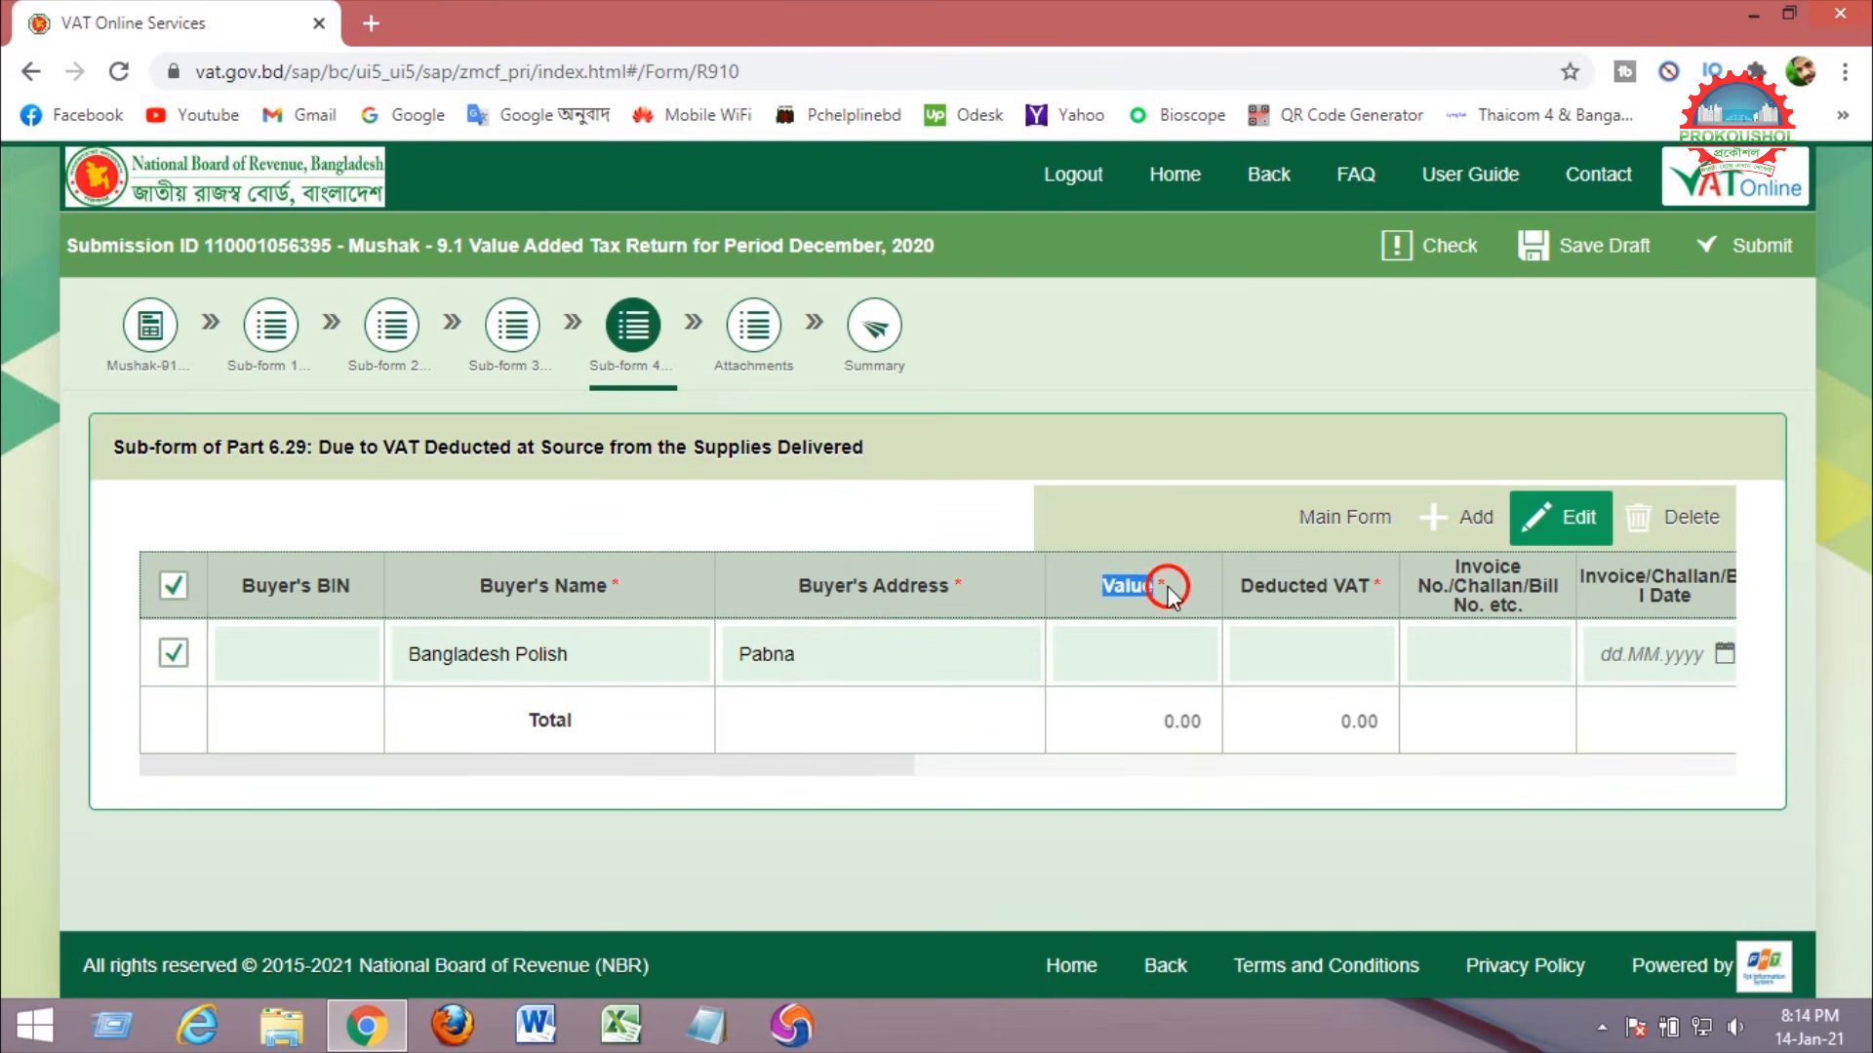
{"action": "left_click", "coordinate": [1121, 651]}
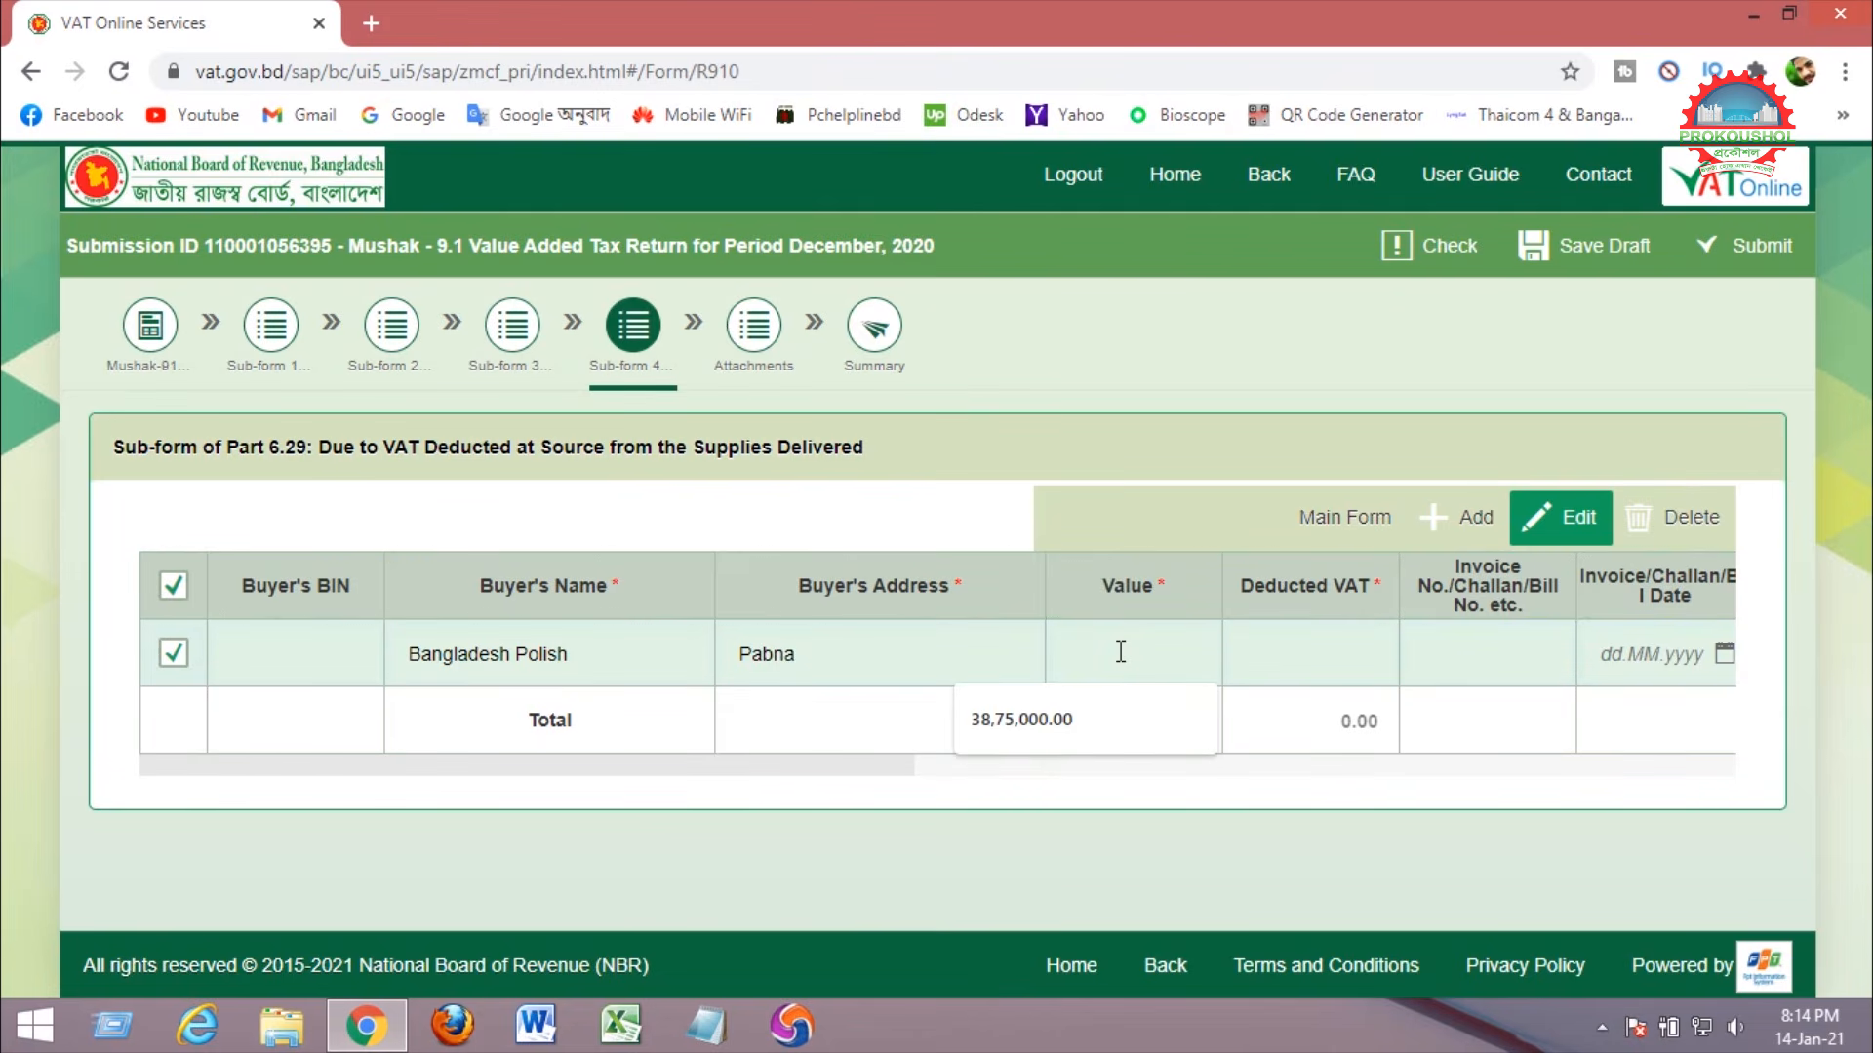
{"action": "type", "text": "1"}
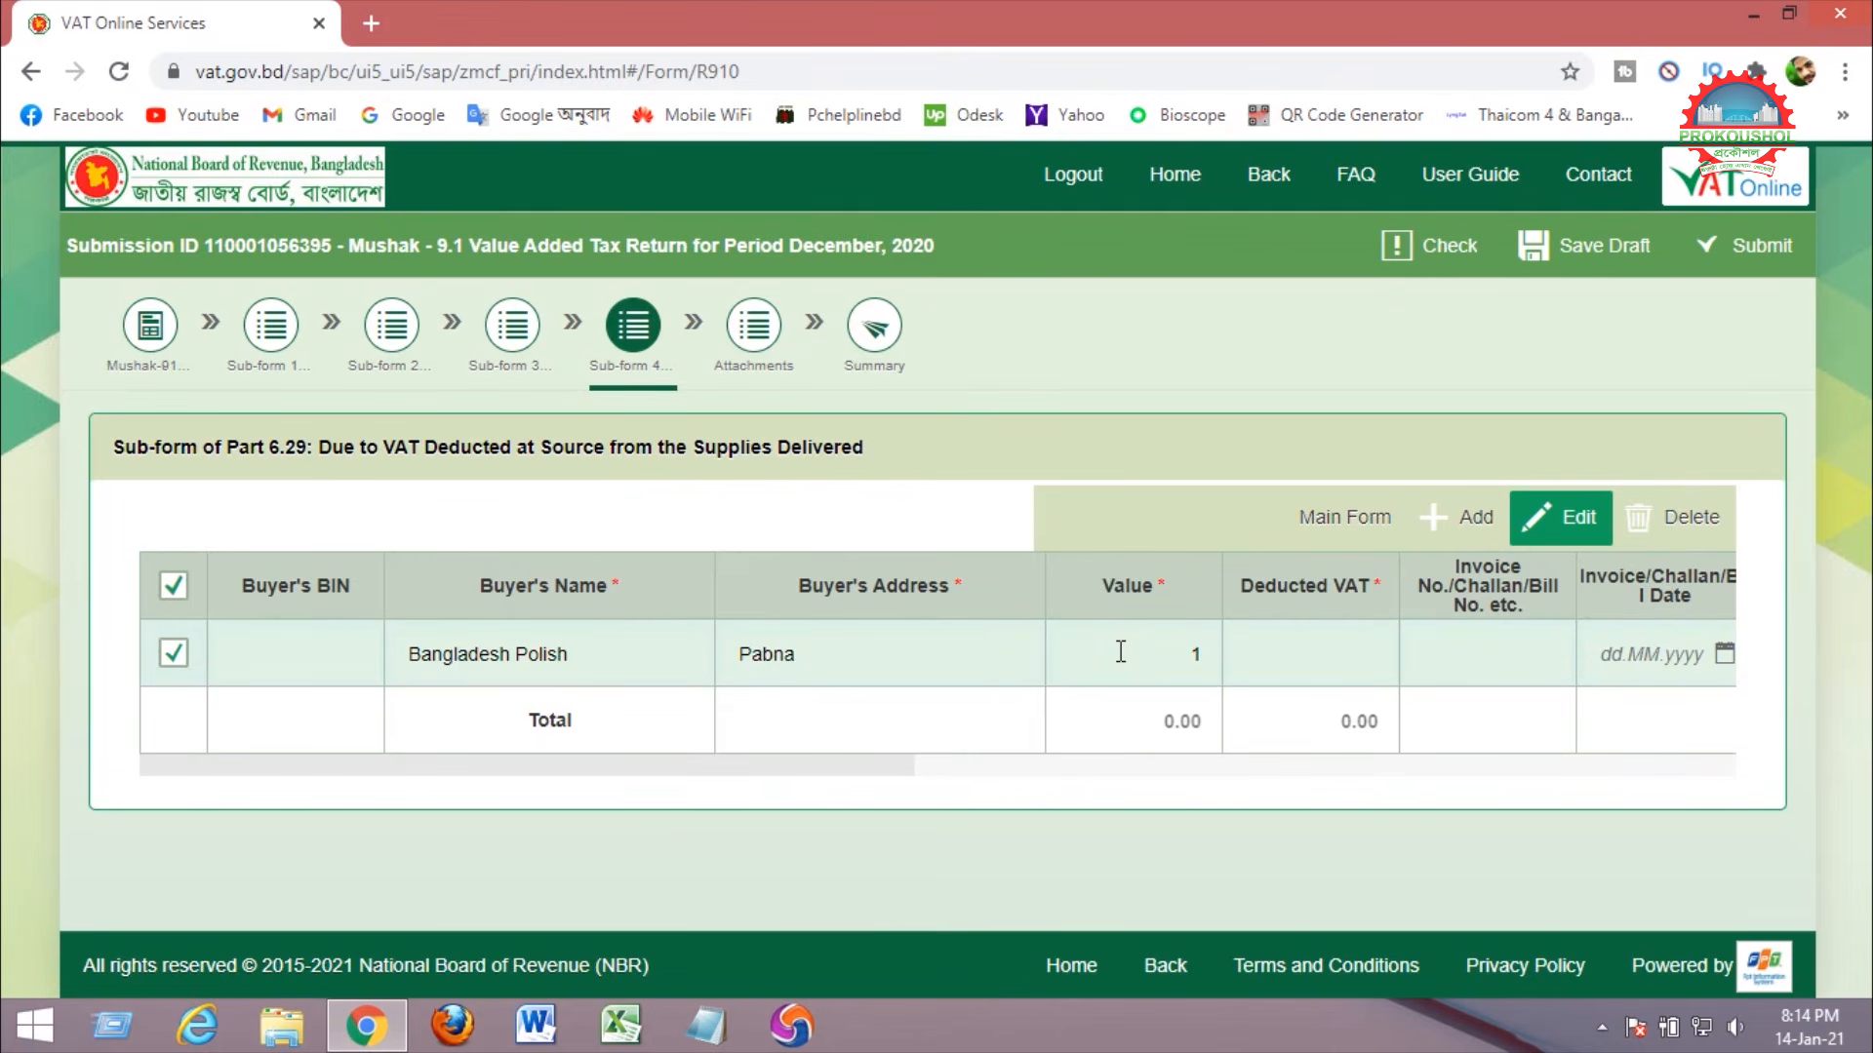
{"action": "type", "text": "57000"}
{"action": "left_click", "coordinate": [1161, 788]}
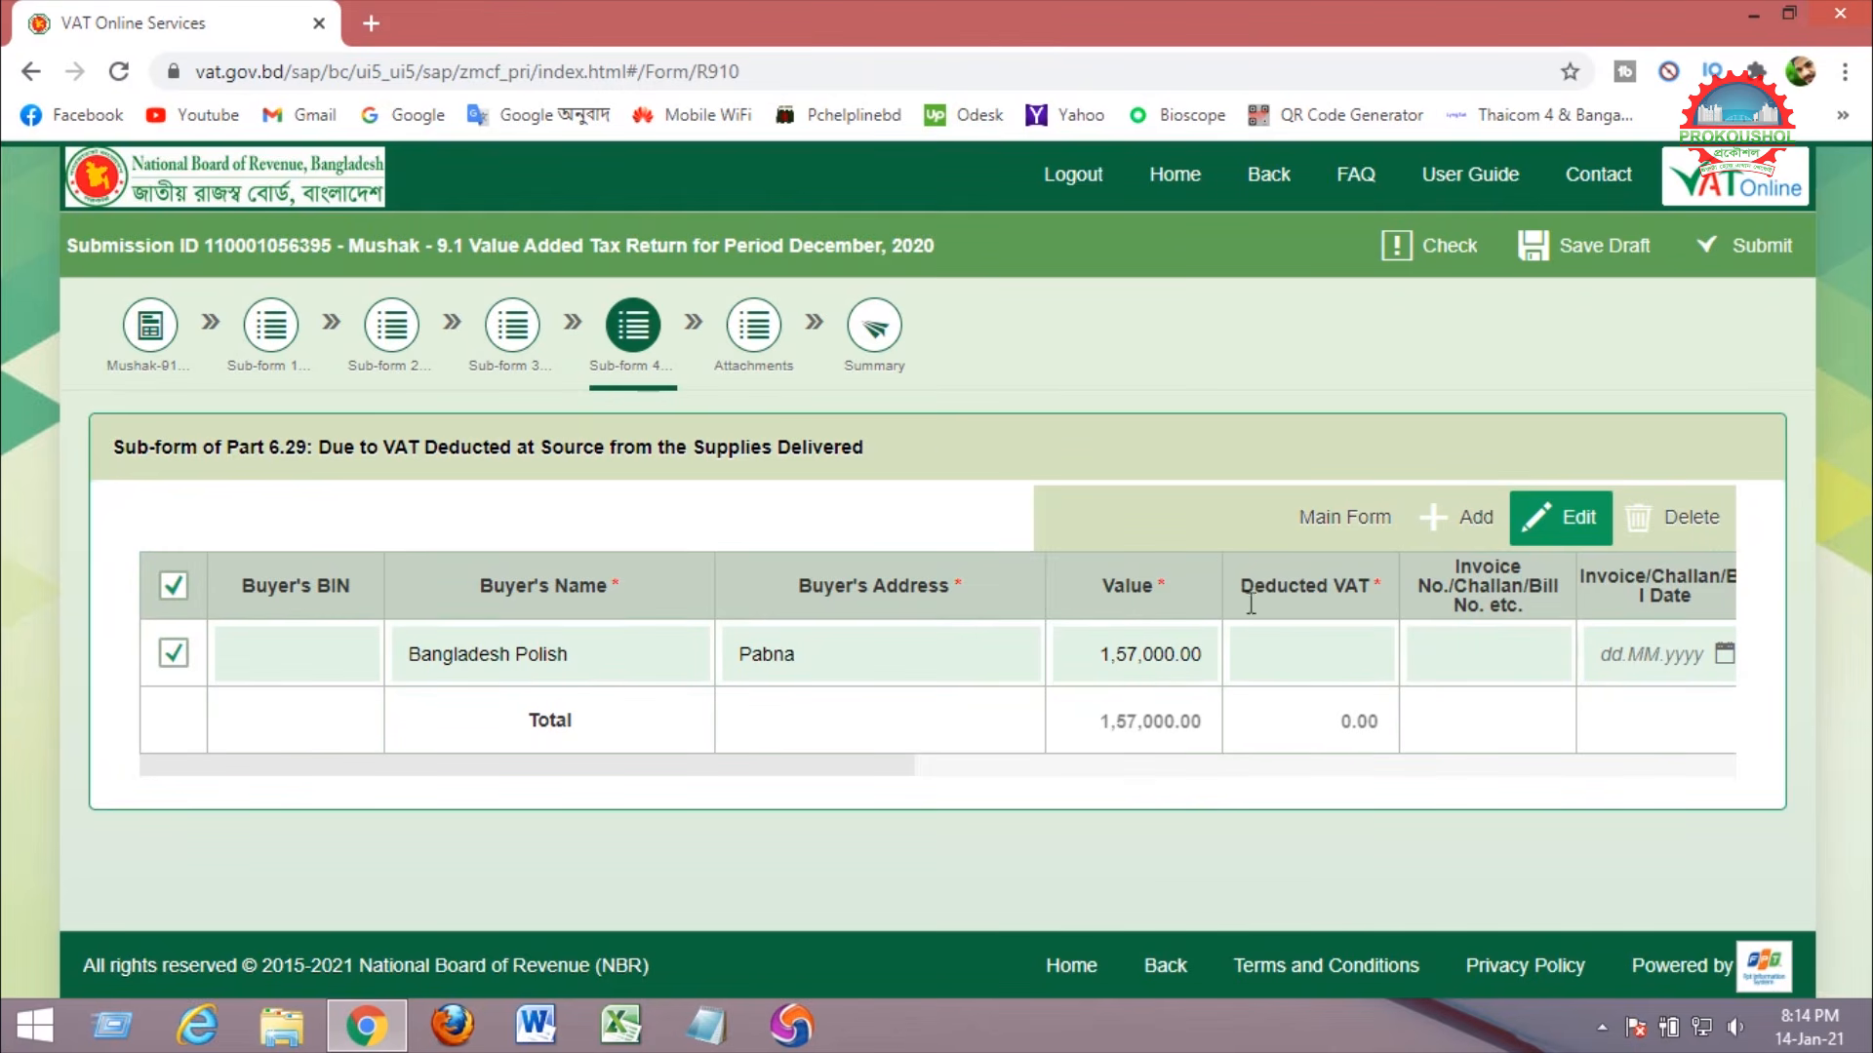
{"action": "left_click_drag", "start_coordinate": [1242, 586], "coordinate": [1370, 586]}
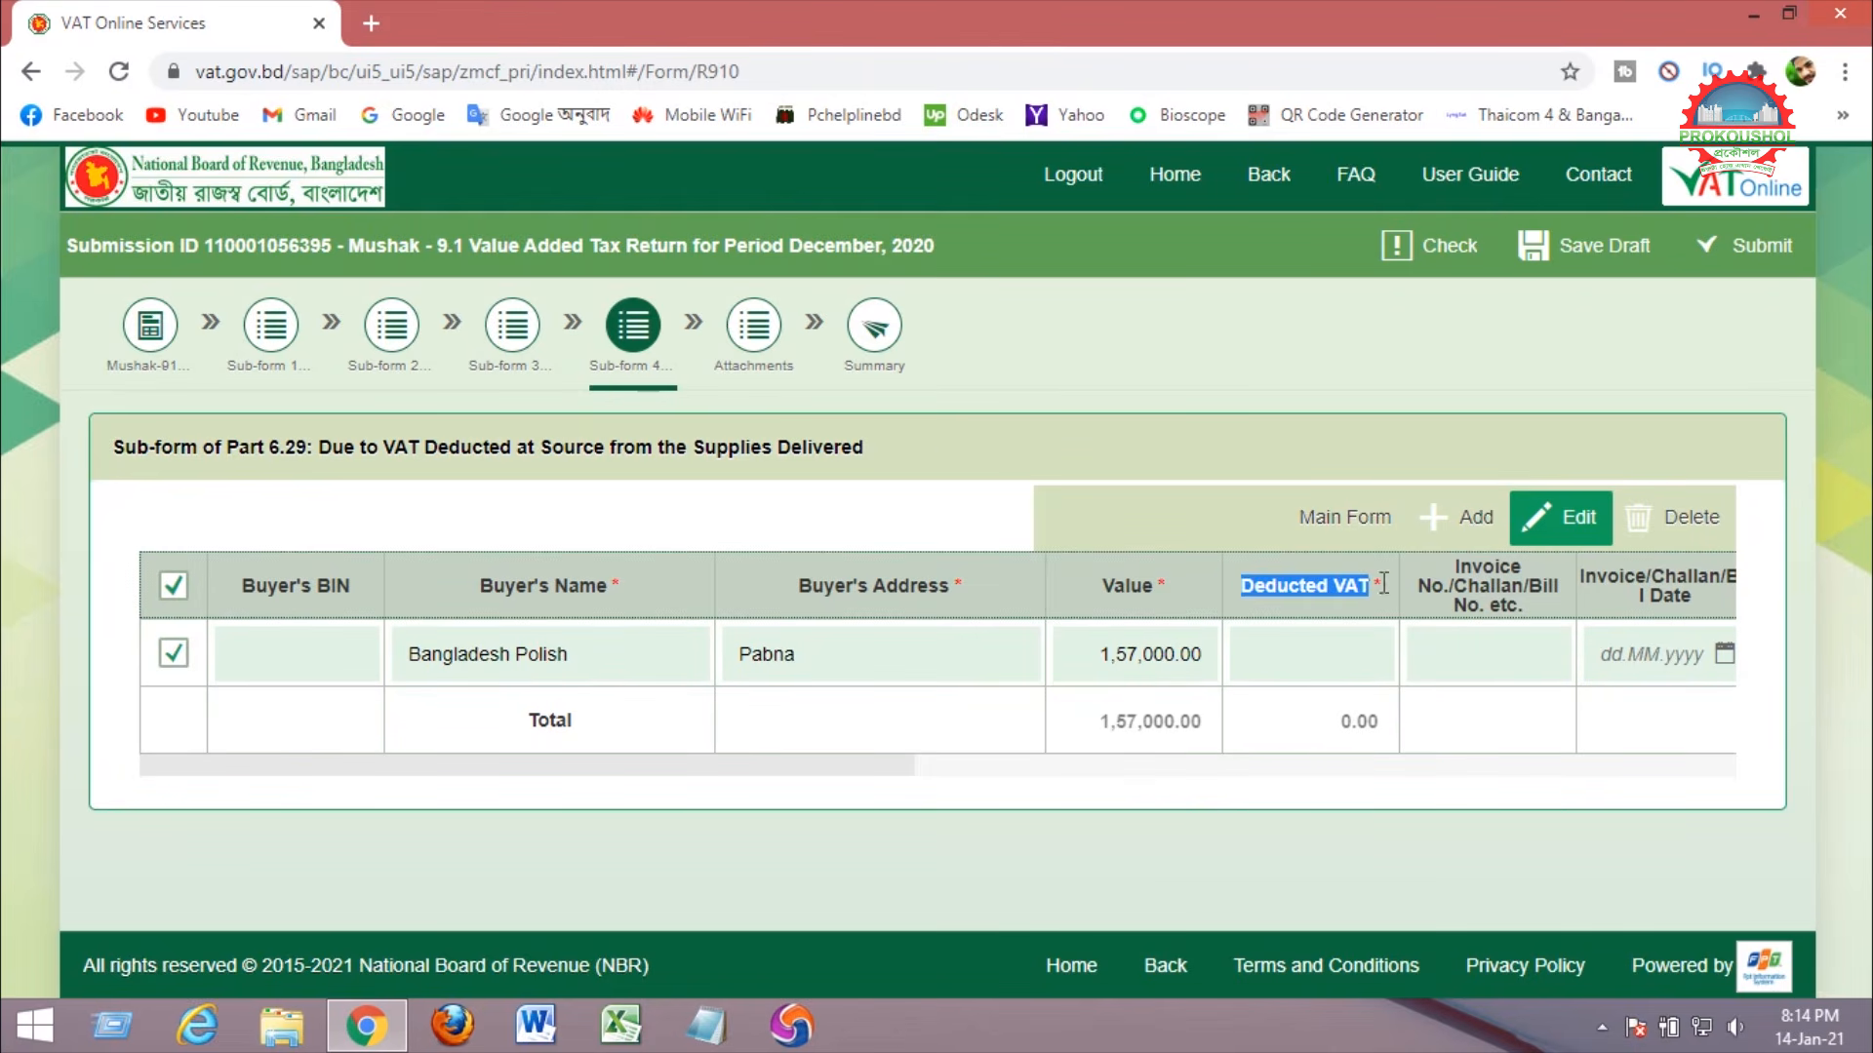
{"action": "left_click", "coordinate": [1275, 656]}
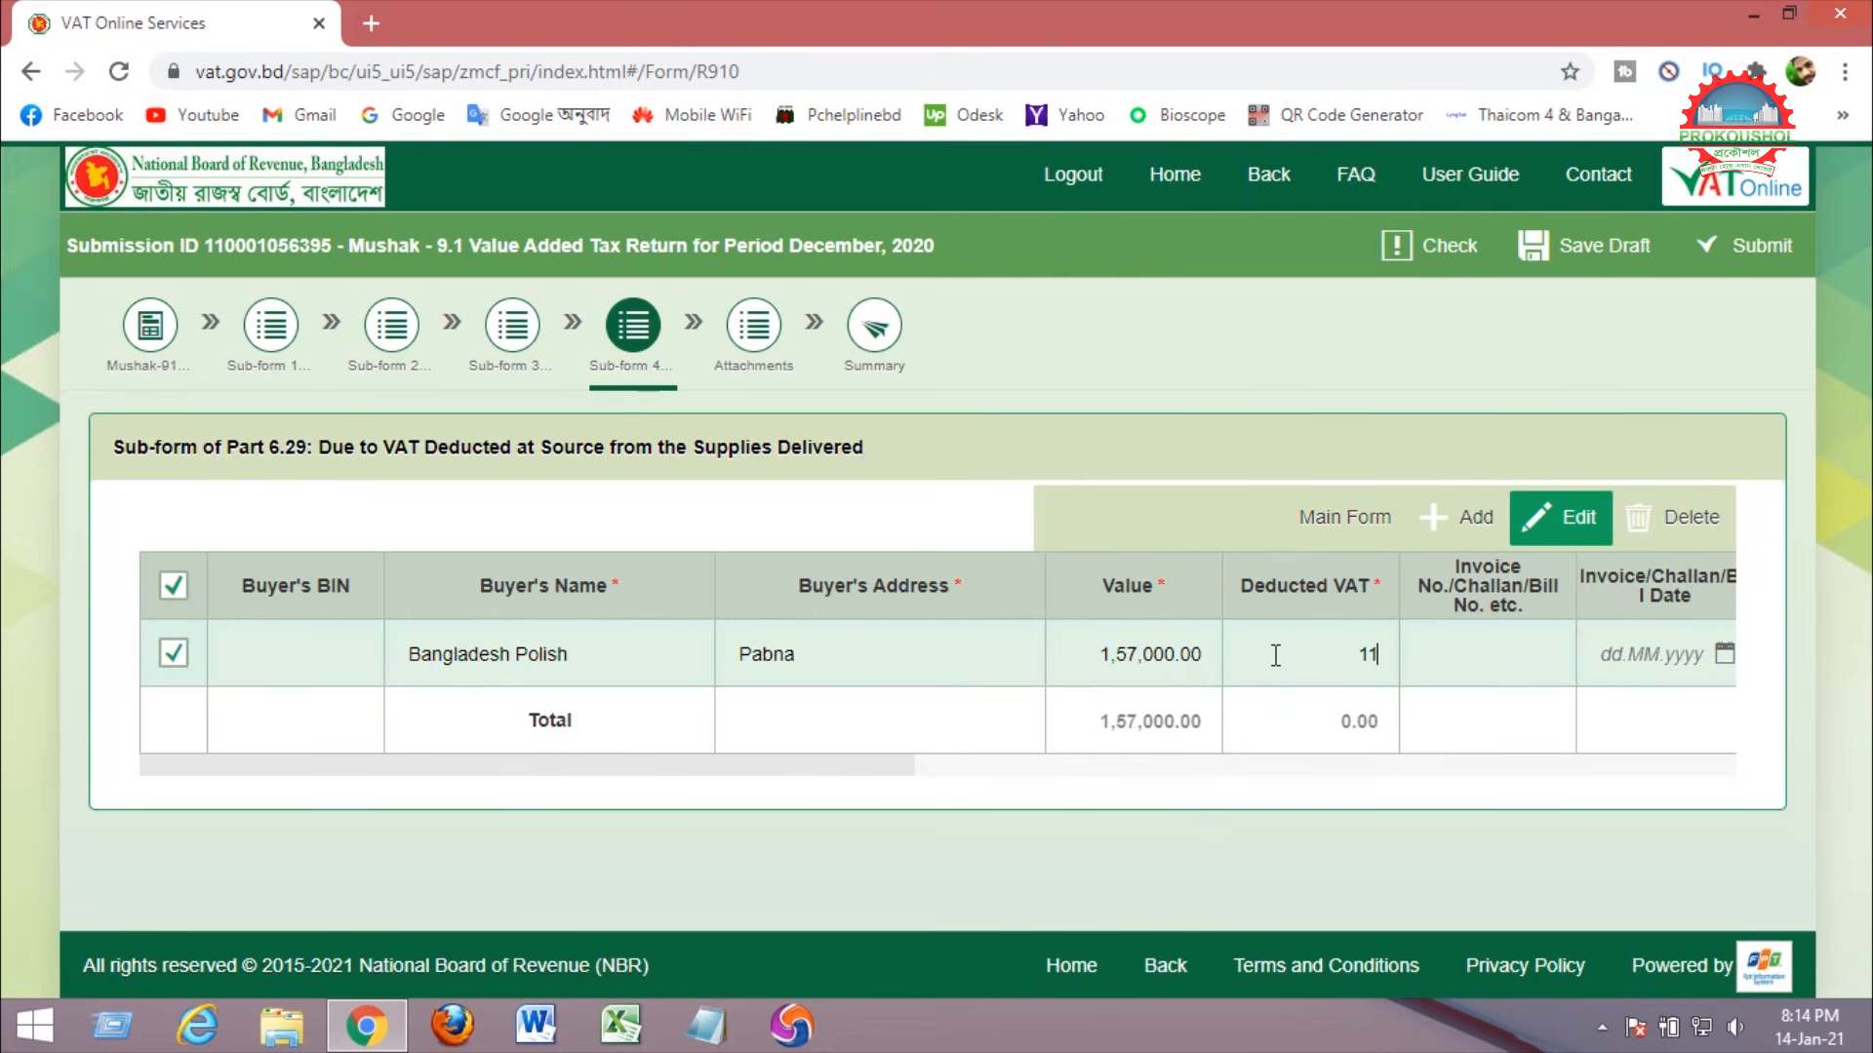
{"action": "type", "text": "11775"}
{"action": "left_click", "coordinate": [1328, 802]}
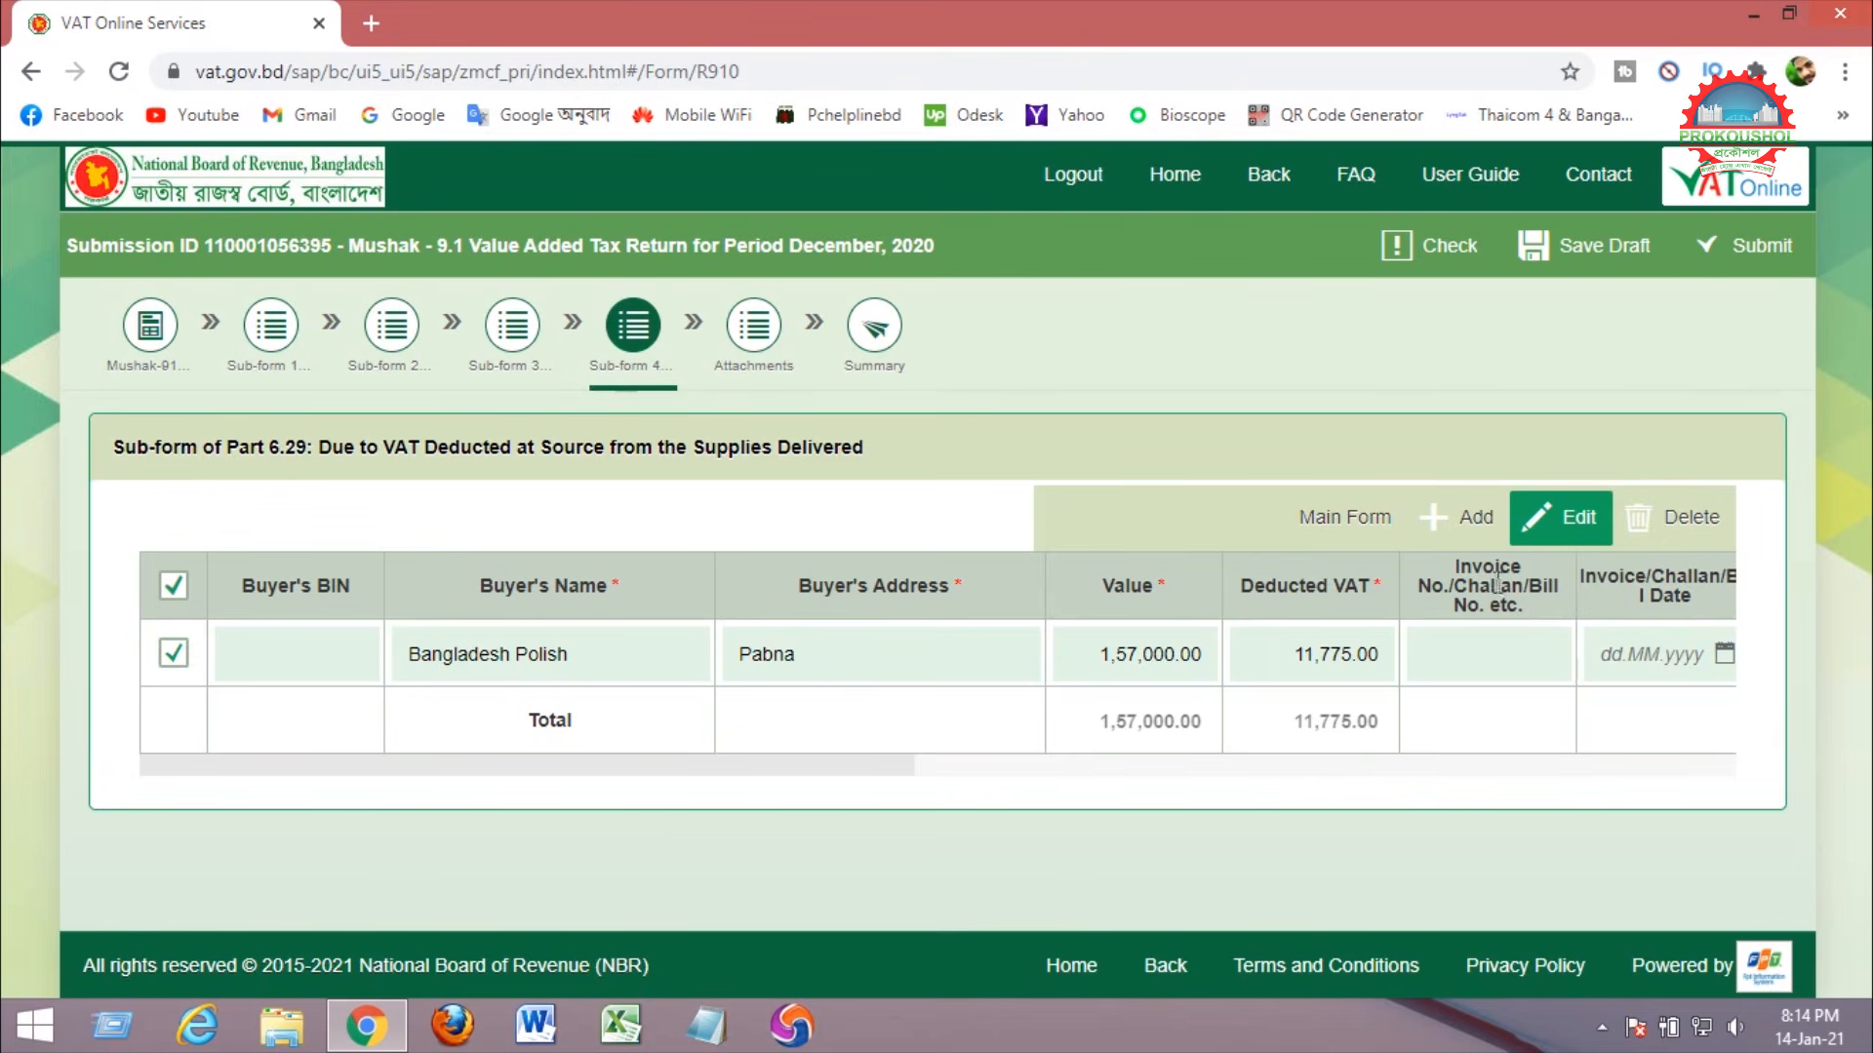
Set invoice number 200 dated 10 January 2021, then save the return as a draft.
{"action": "left_click_drag", "start_coordinate": [1457, 562], "coordinate": [1529, 605]}
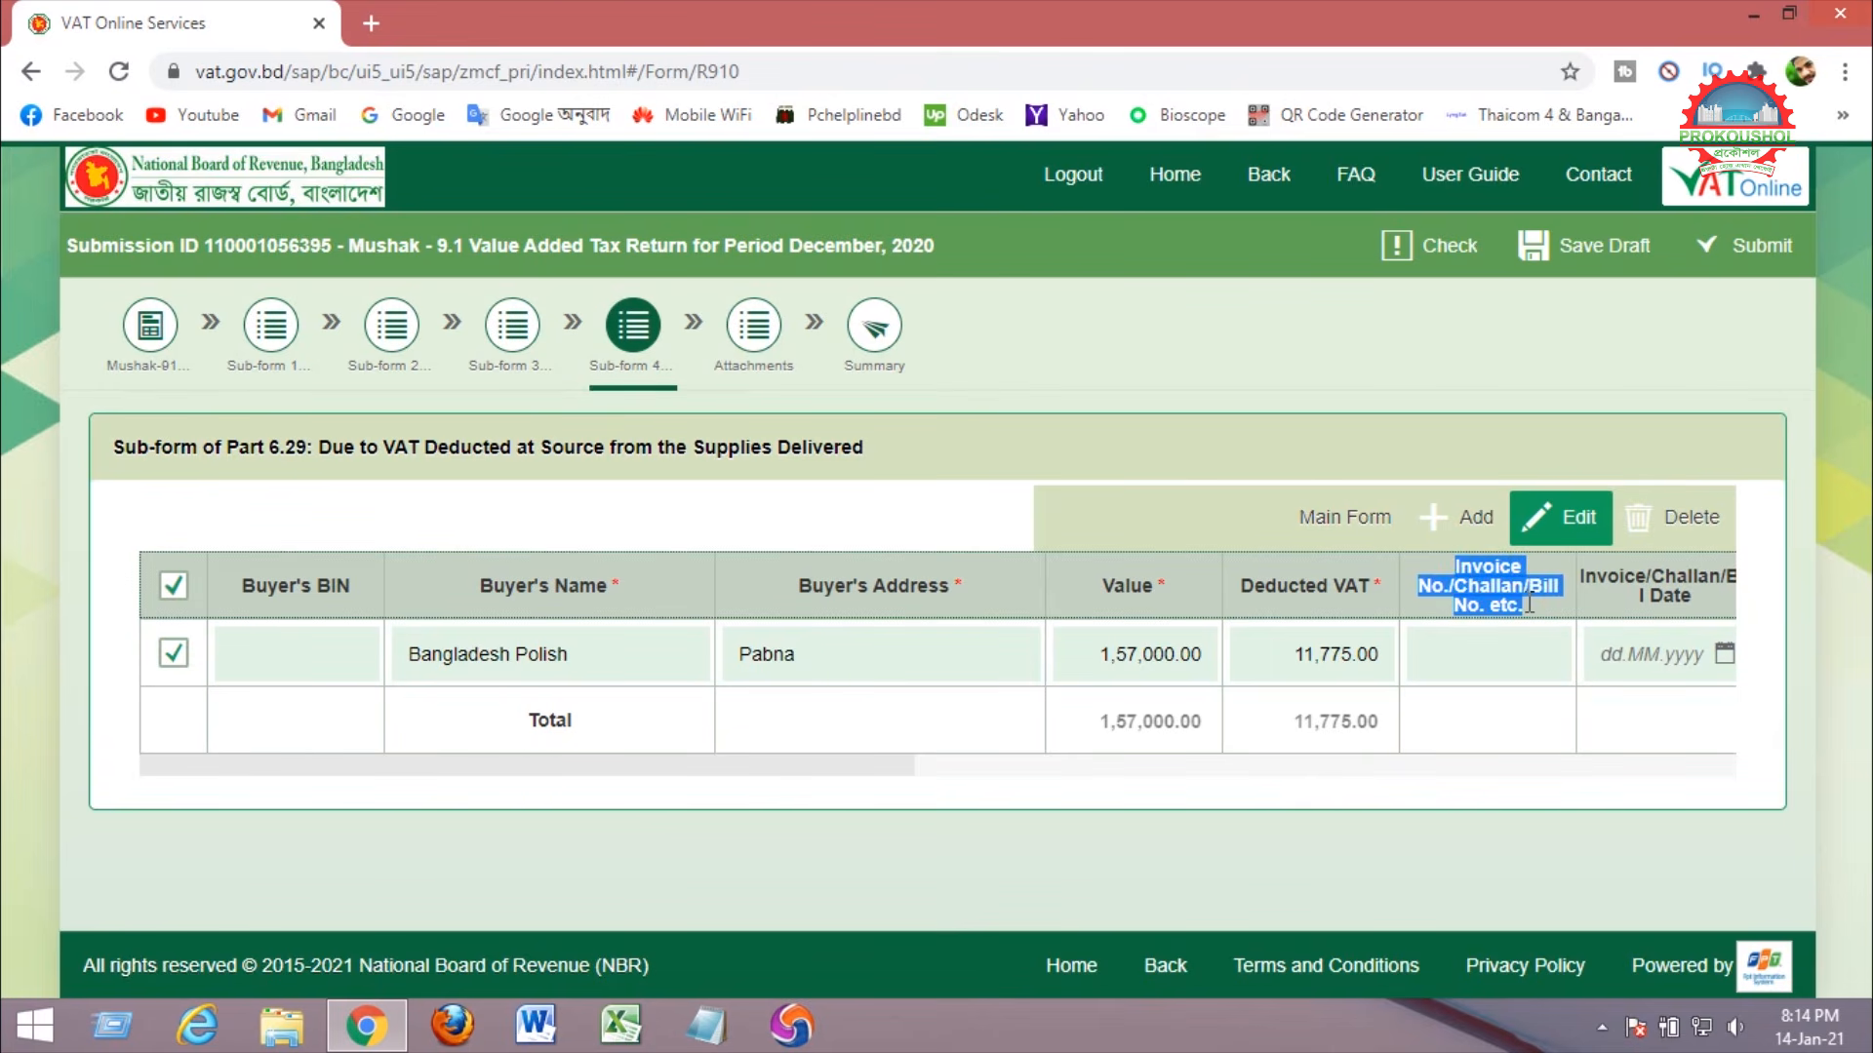
{"action": "left_click", "coordinate": [1468, 657]}
{"action": "type", "text": "200"}
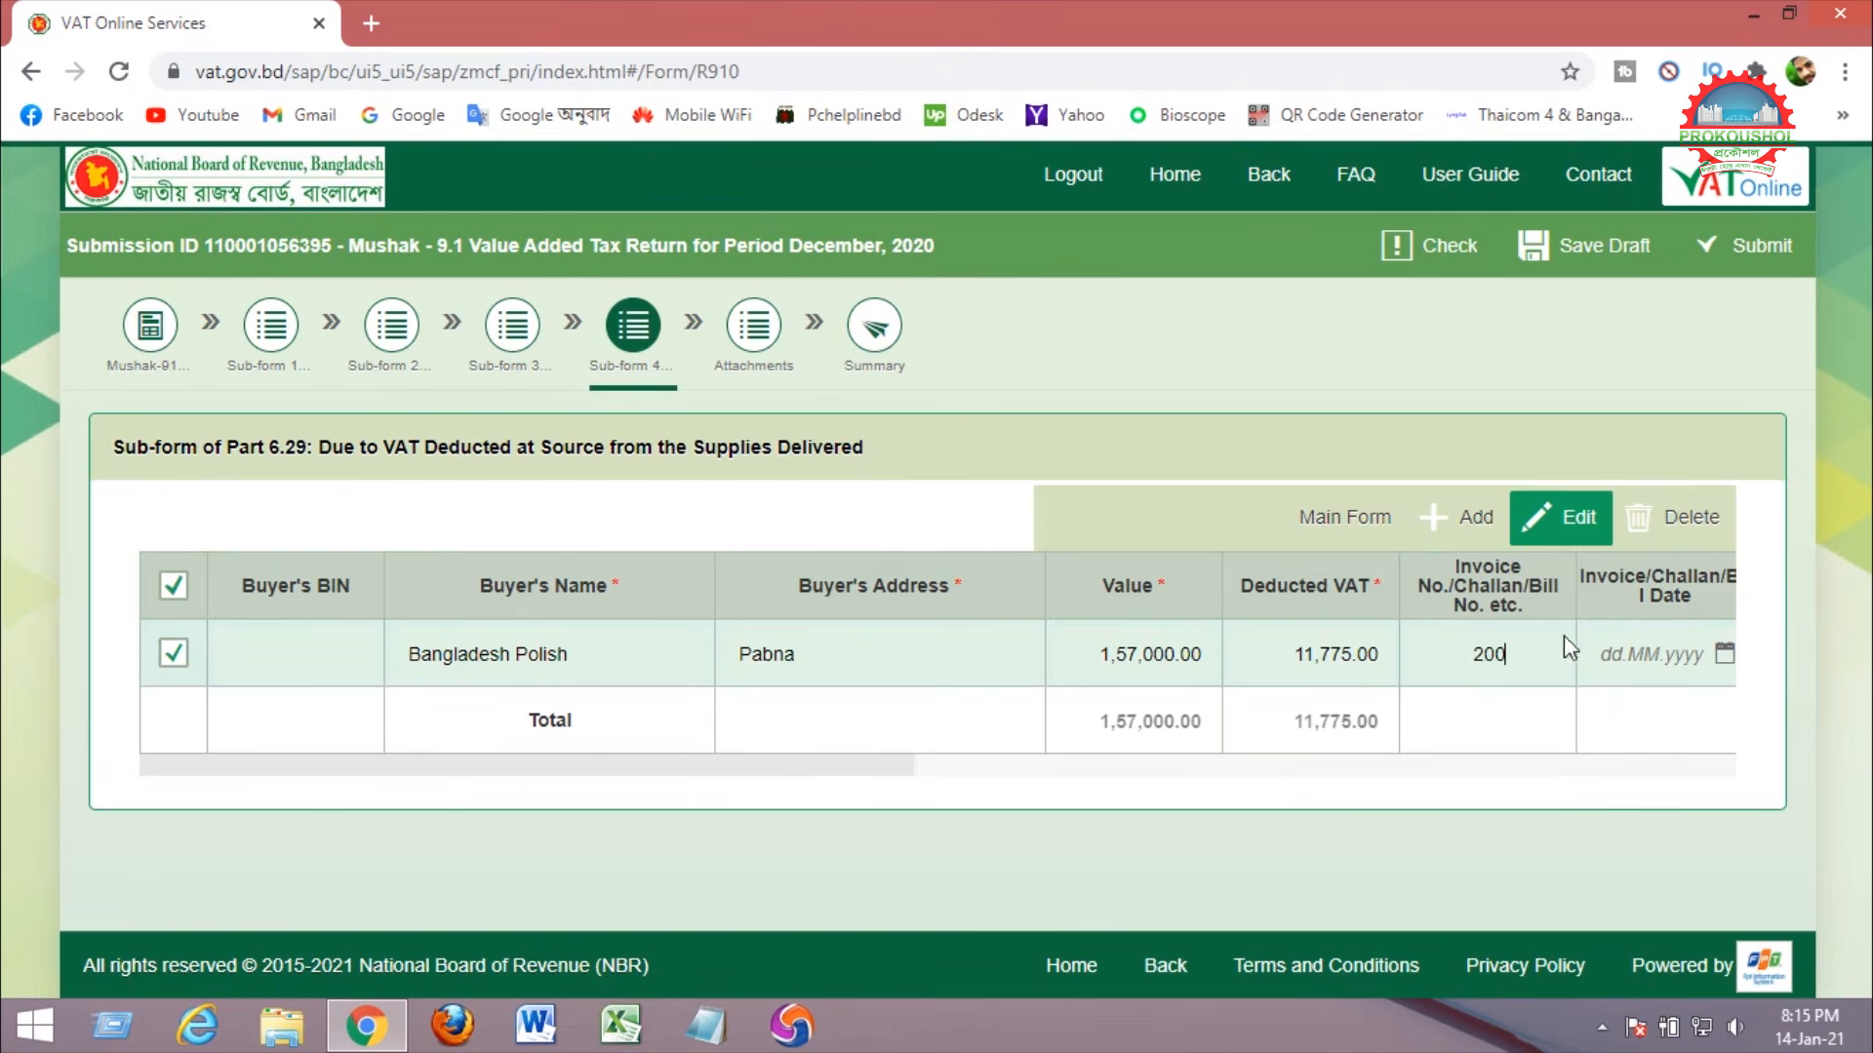
{"action": "left_click_drag", "start_coordinate": [878, 768], "coordinate": [1183, 772]}
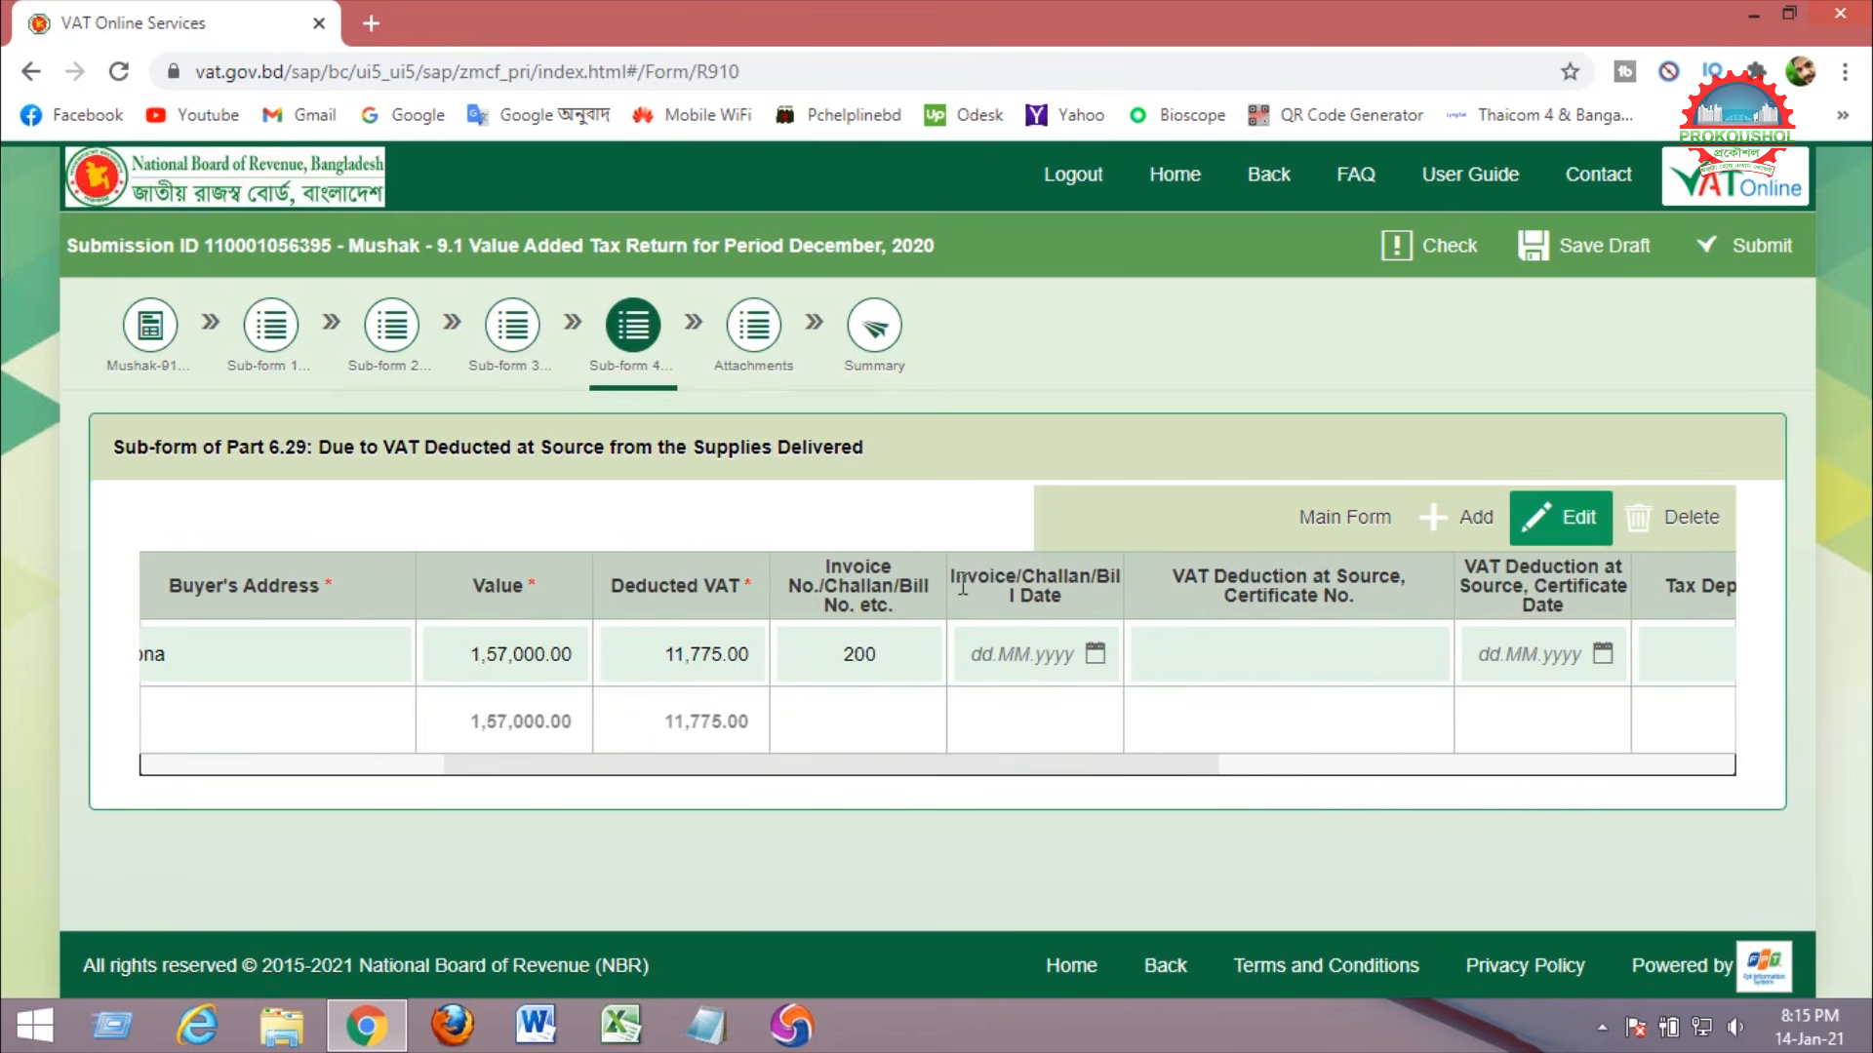
{"action": "left_click_drag", "start_coordinate": [951, 576], "coordinate": [1074, 599]}
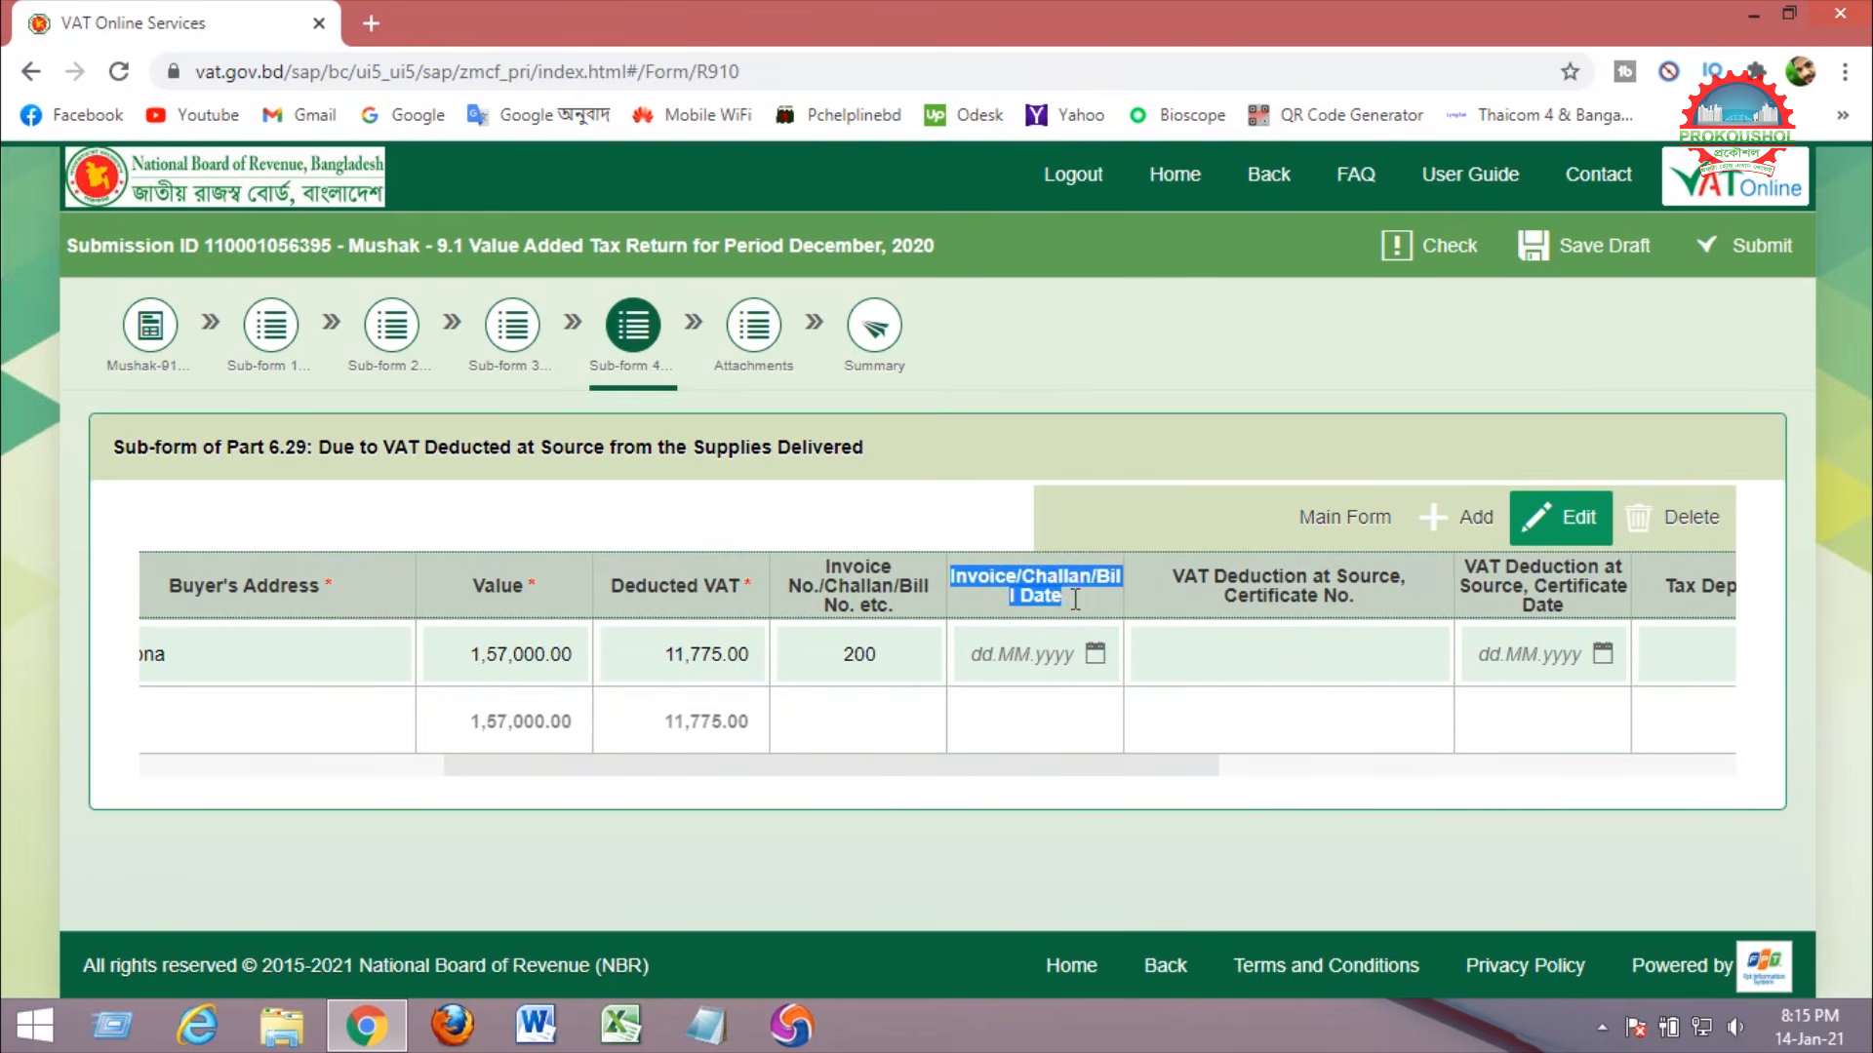
{"action": "left_click", "coordinate": [1089, 658]}
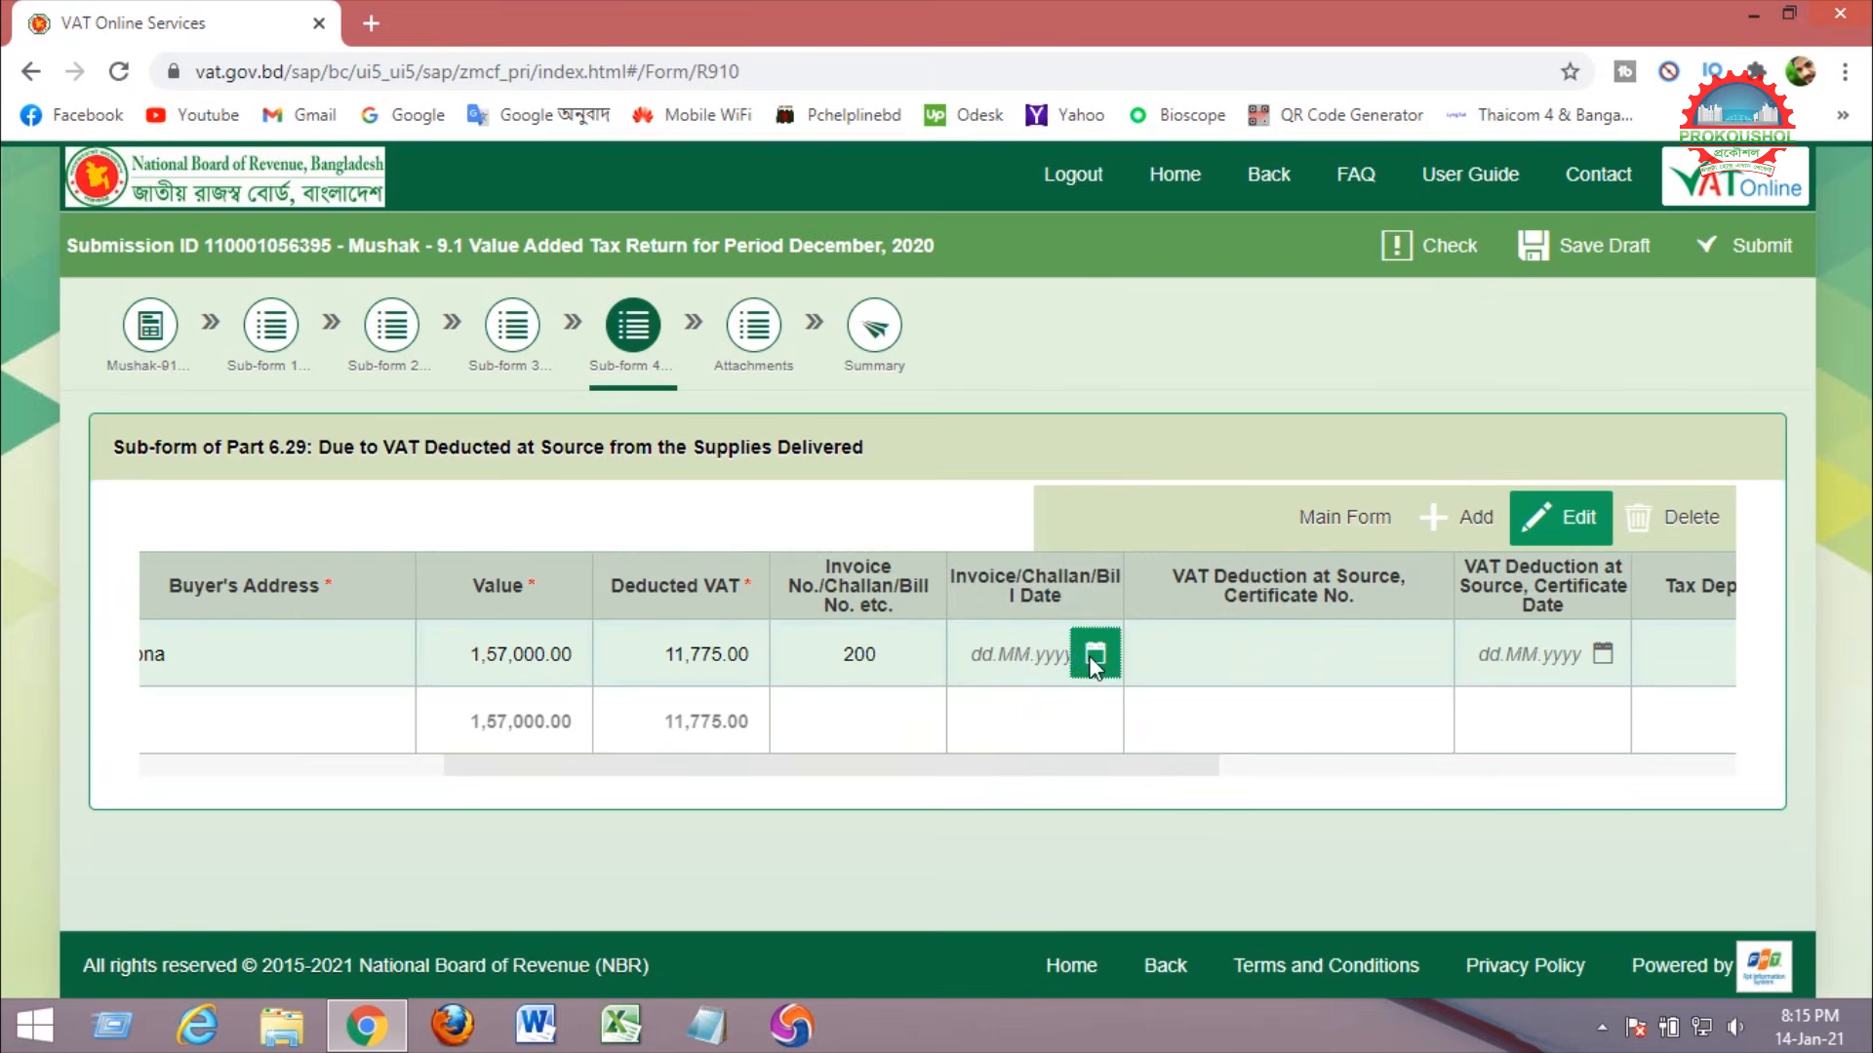
{"action": "left_click", "coordinate": [1088, 656]}
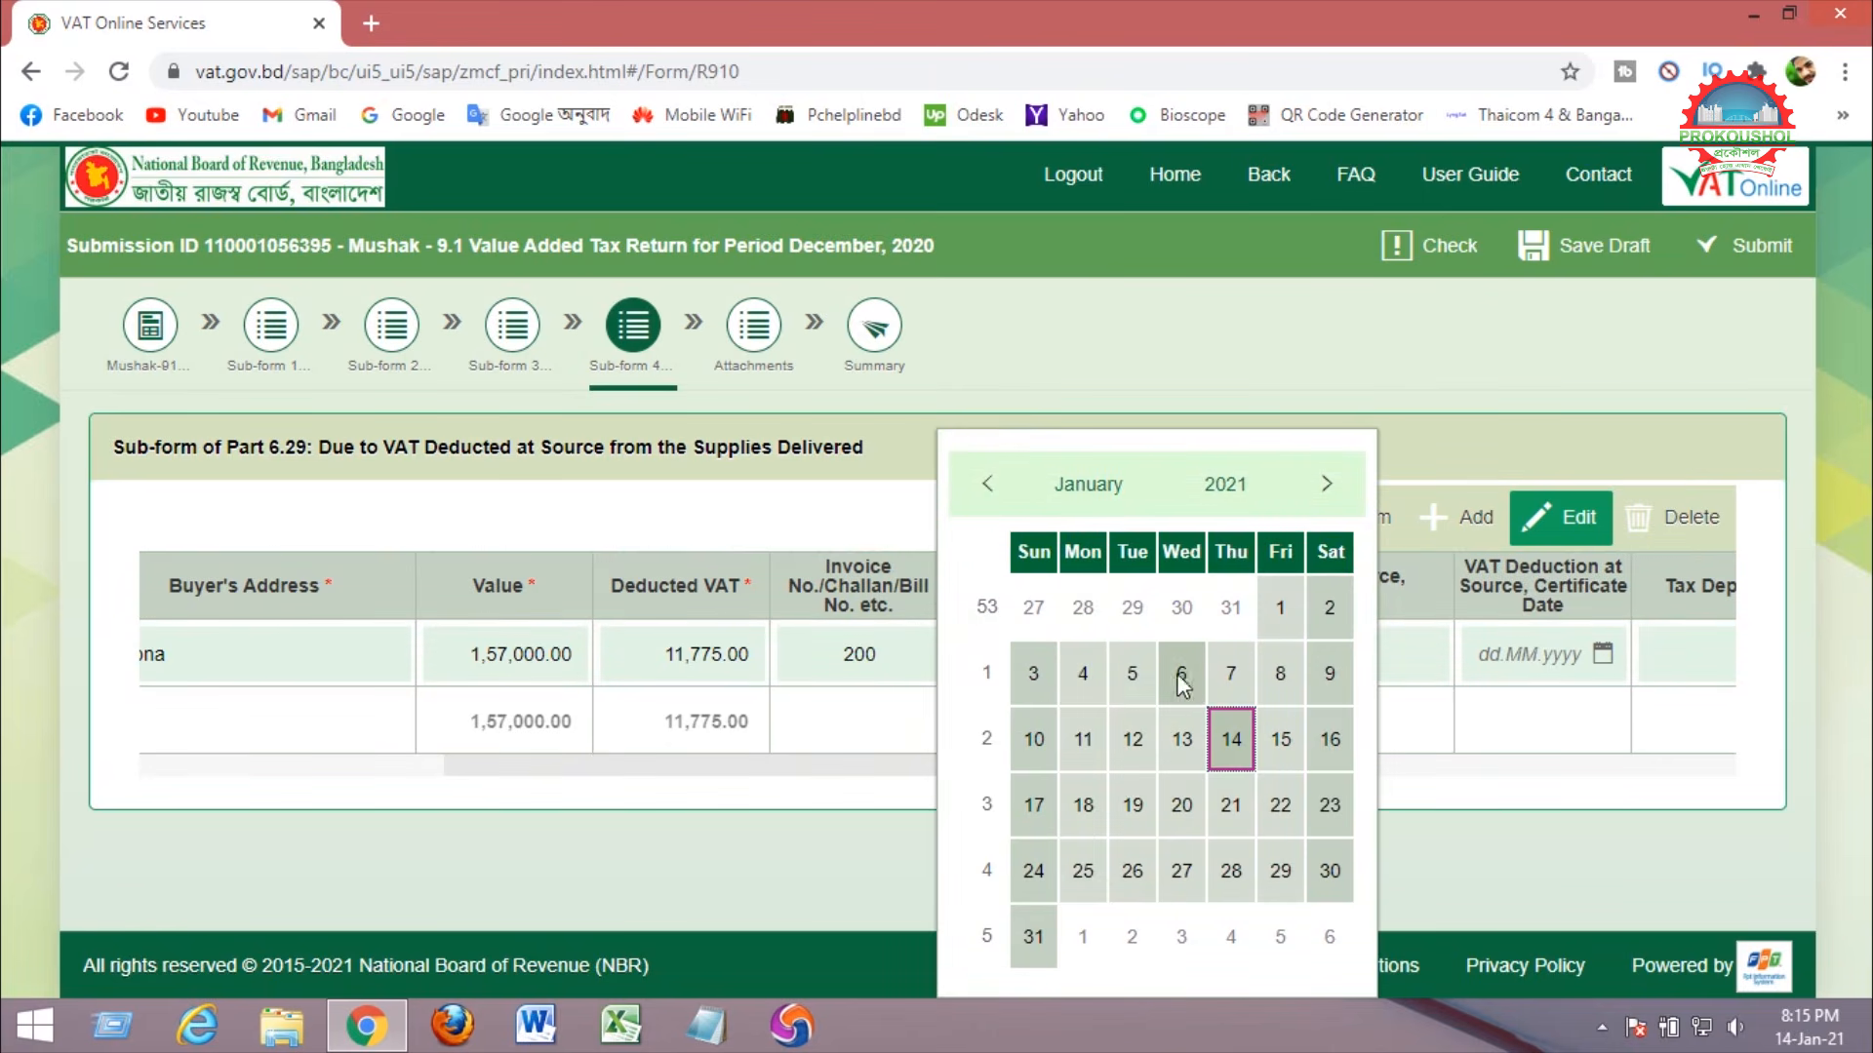
{"action": "left_click", "coordinate": [1036, 739]}
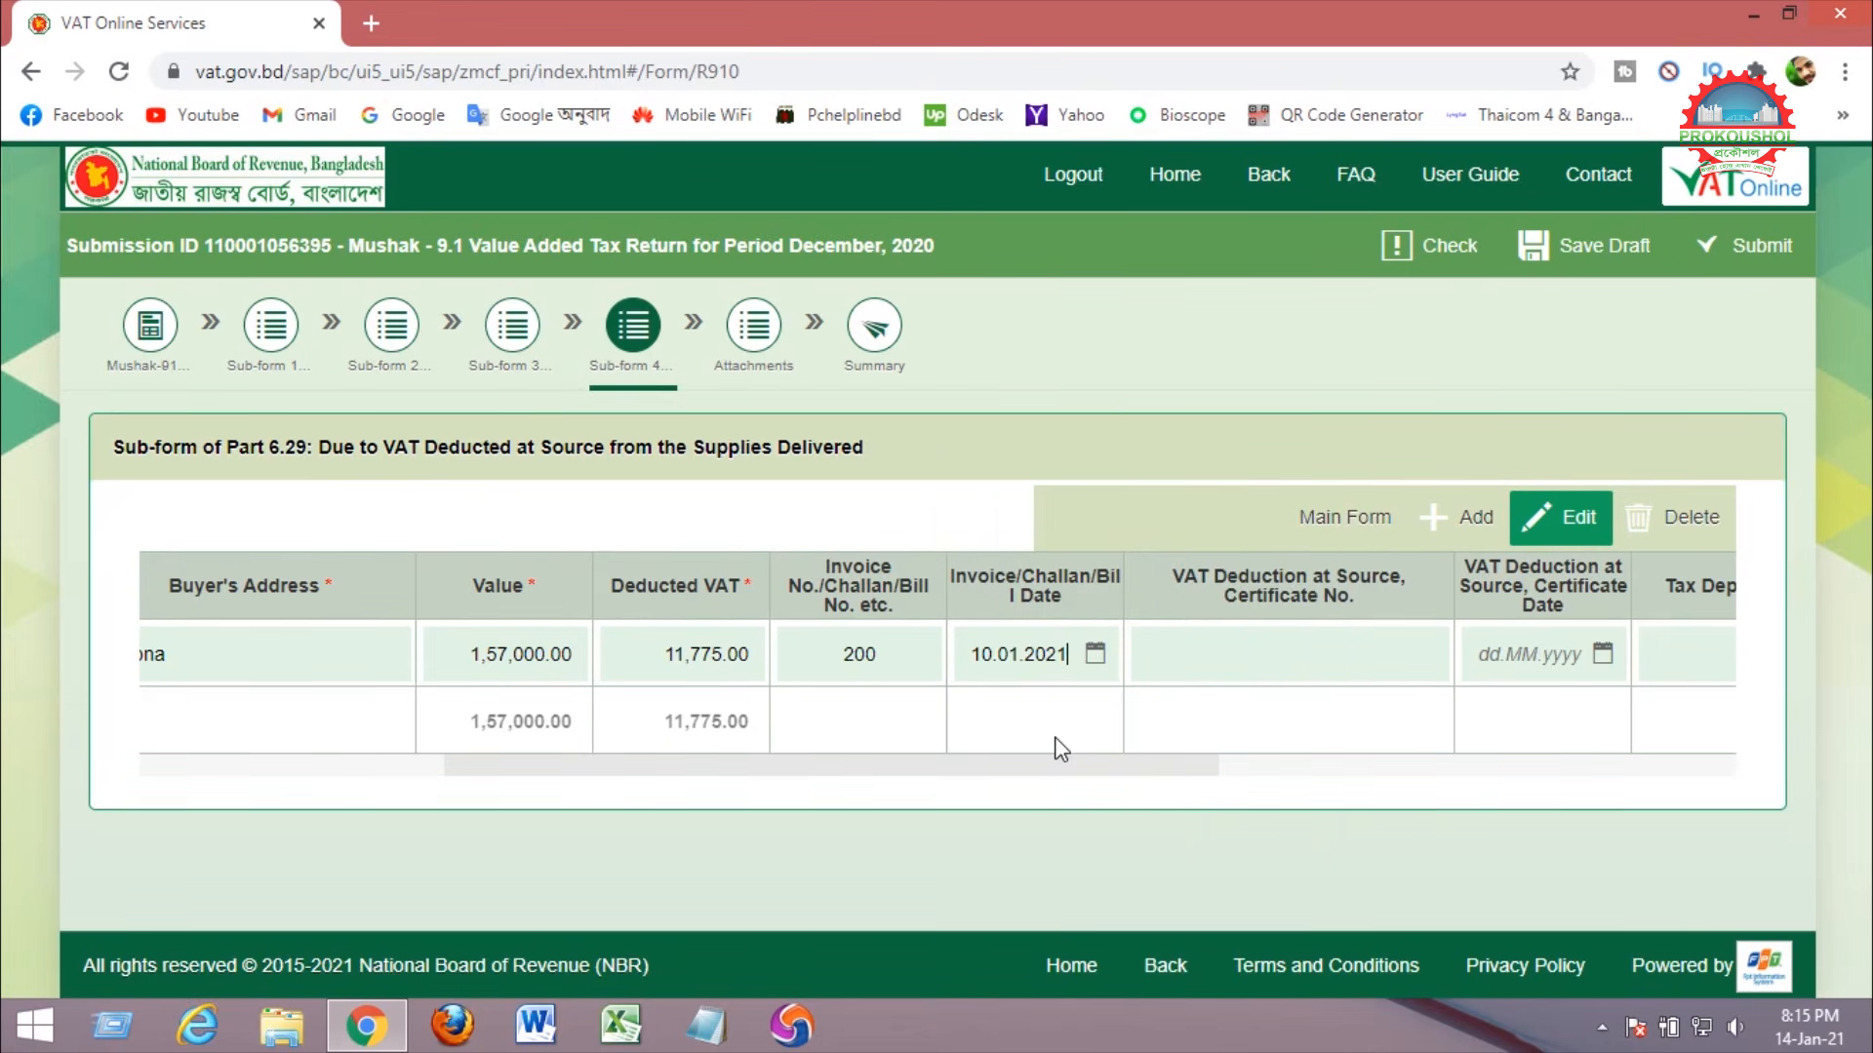
{"action": "left_click_drag", "start_coordinate": [1125, 759], "coordinate": [564, 786]}
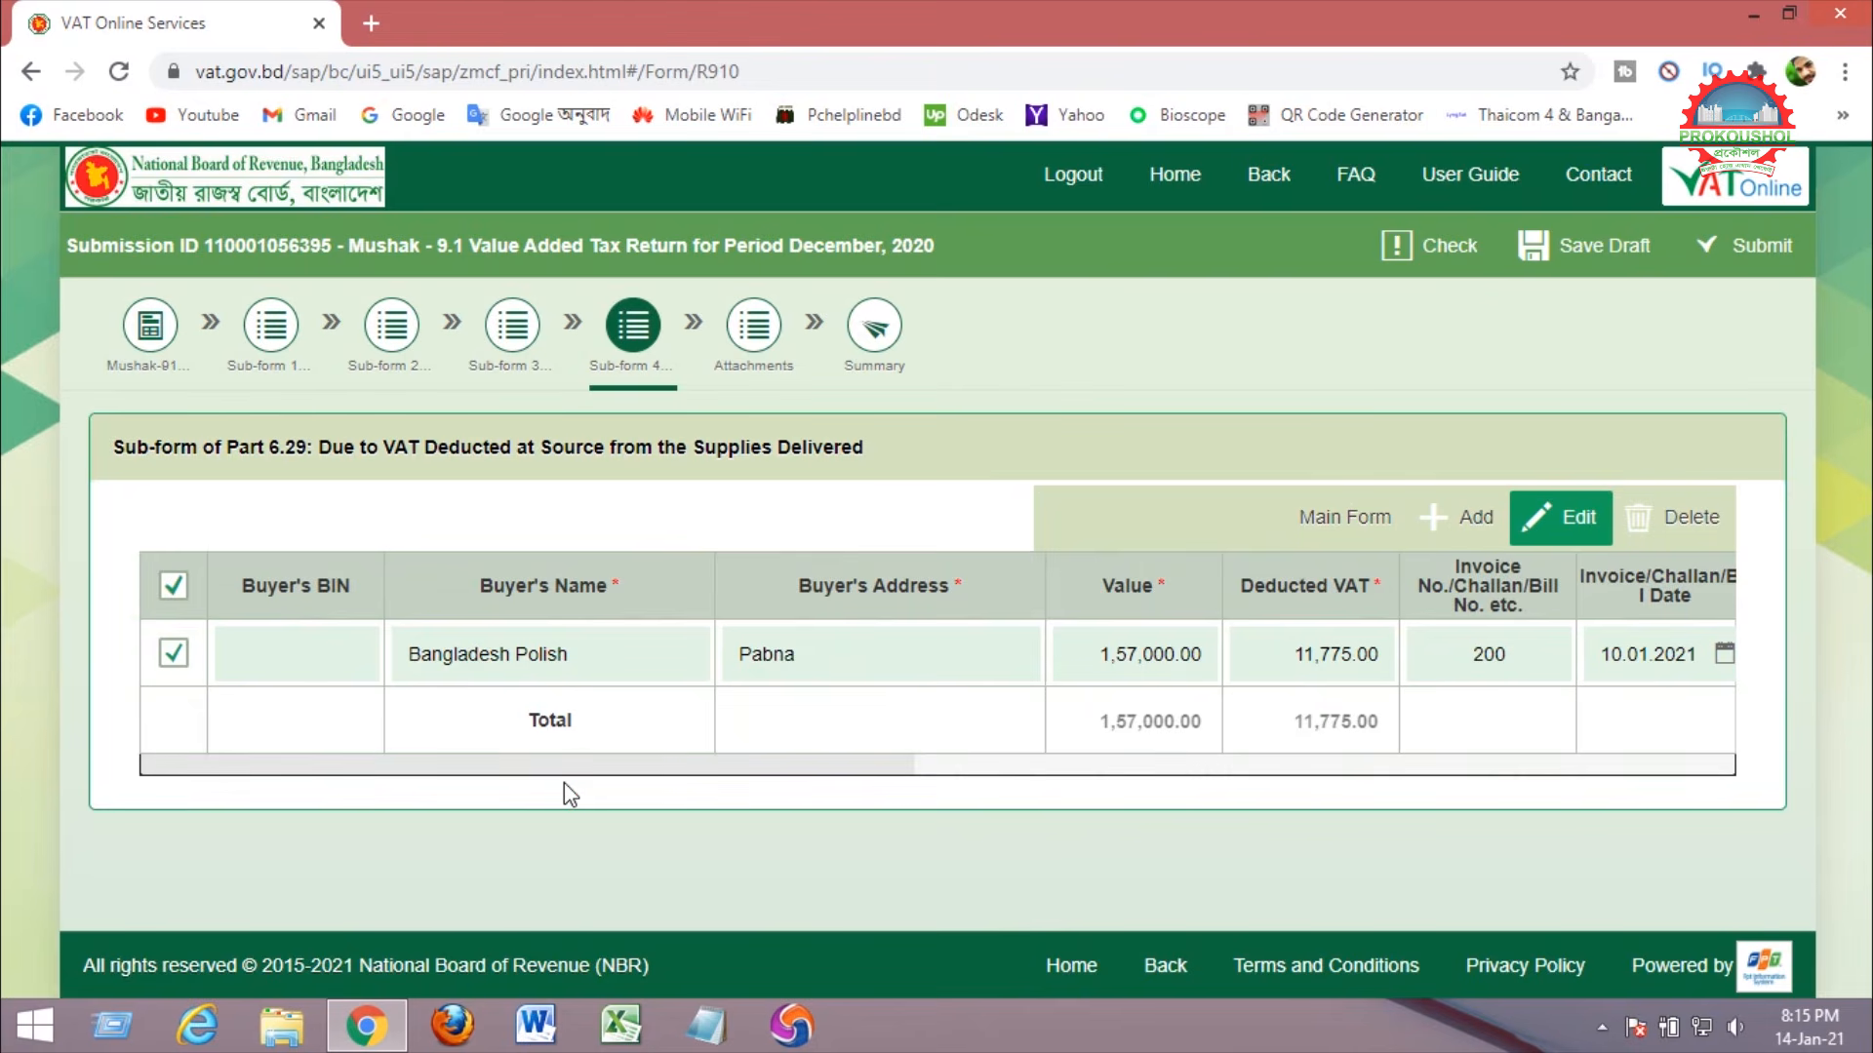
{"action": "left_click", "coordinate": [1585, 252]}
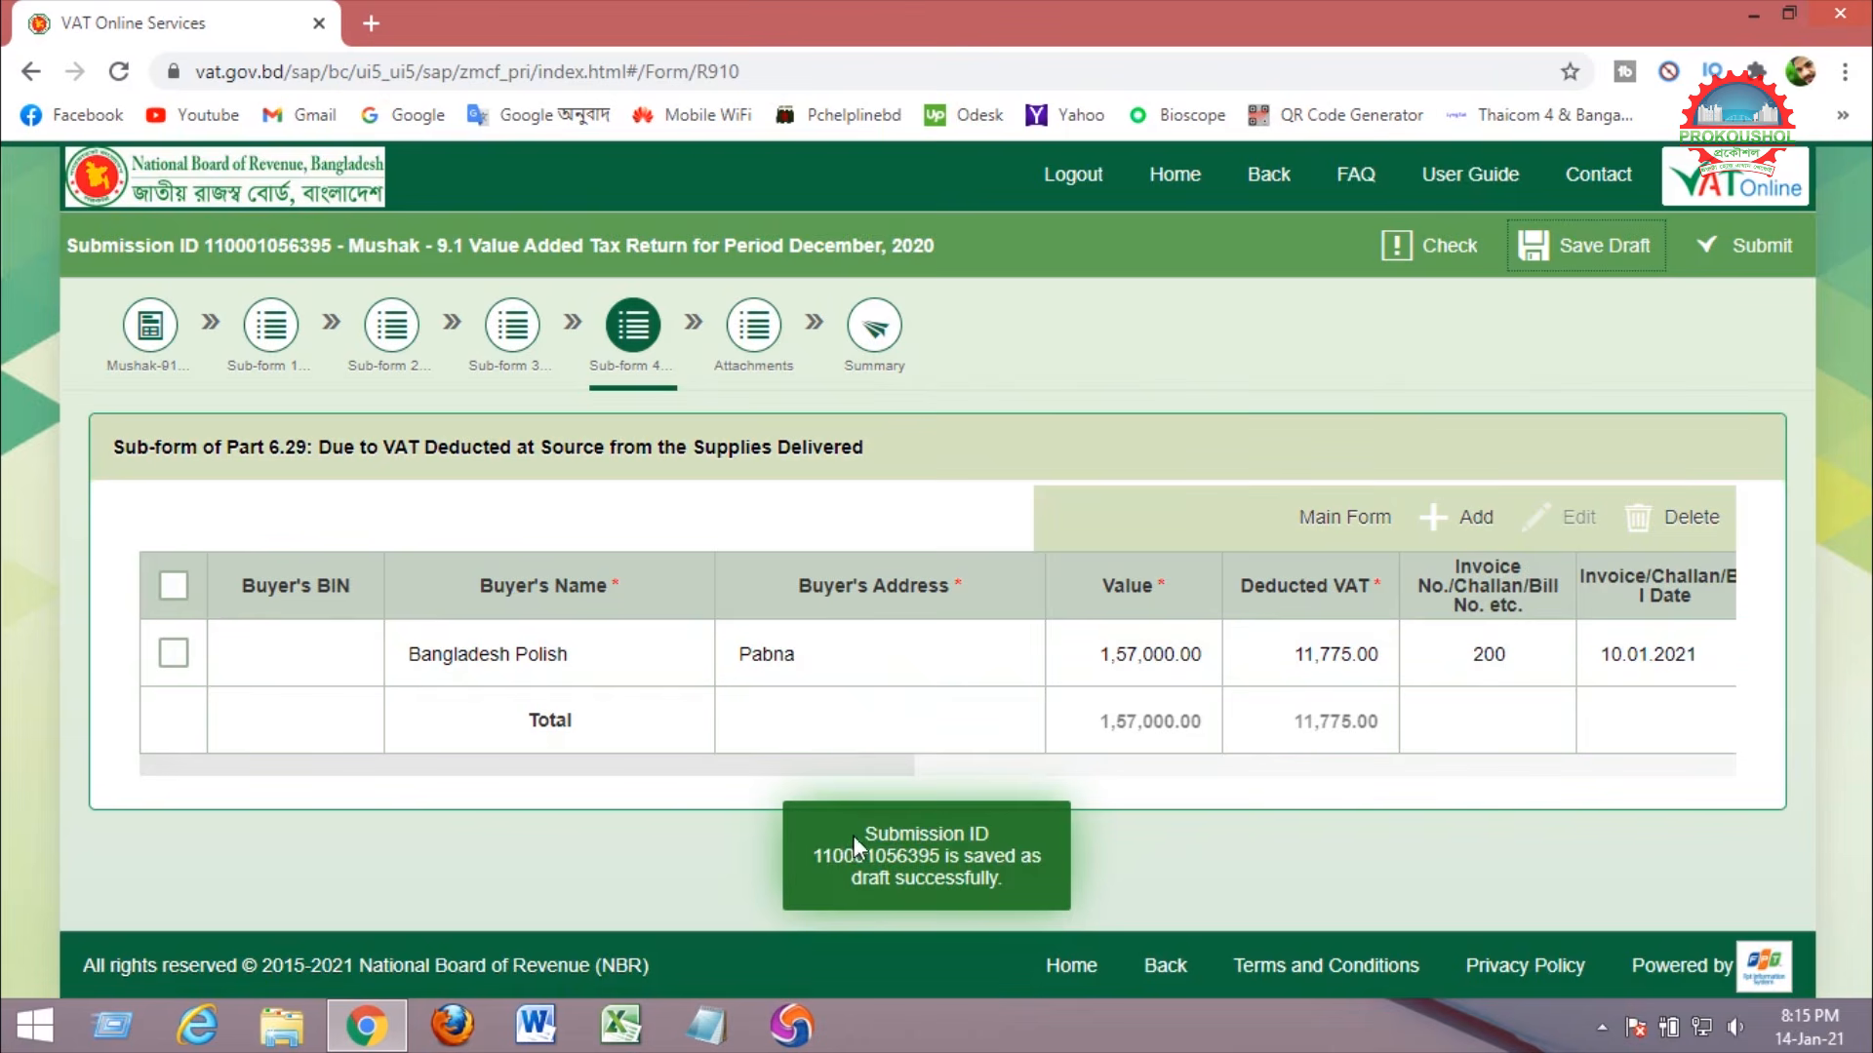
{"action": "left_click_drag", "start_coordinate": [854, 835], "coordinate": [1004, 888]}
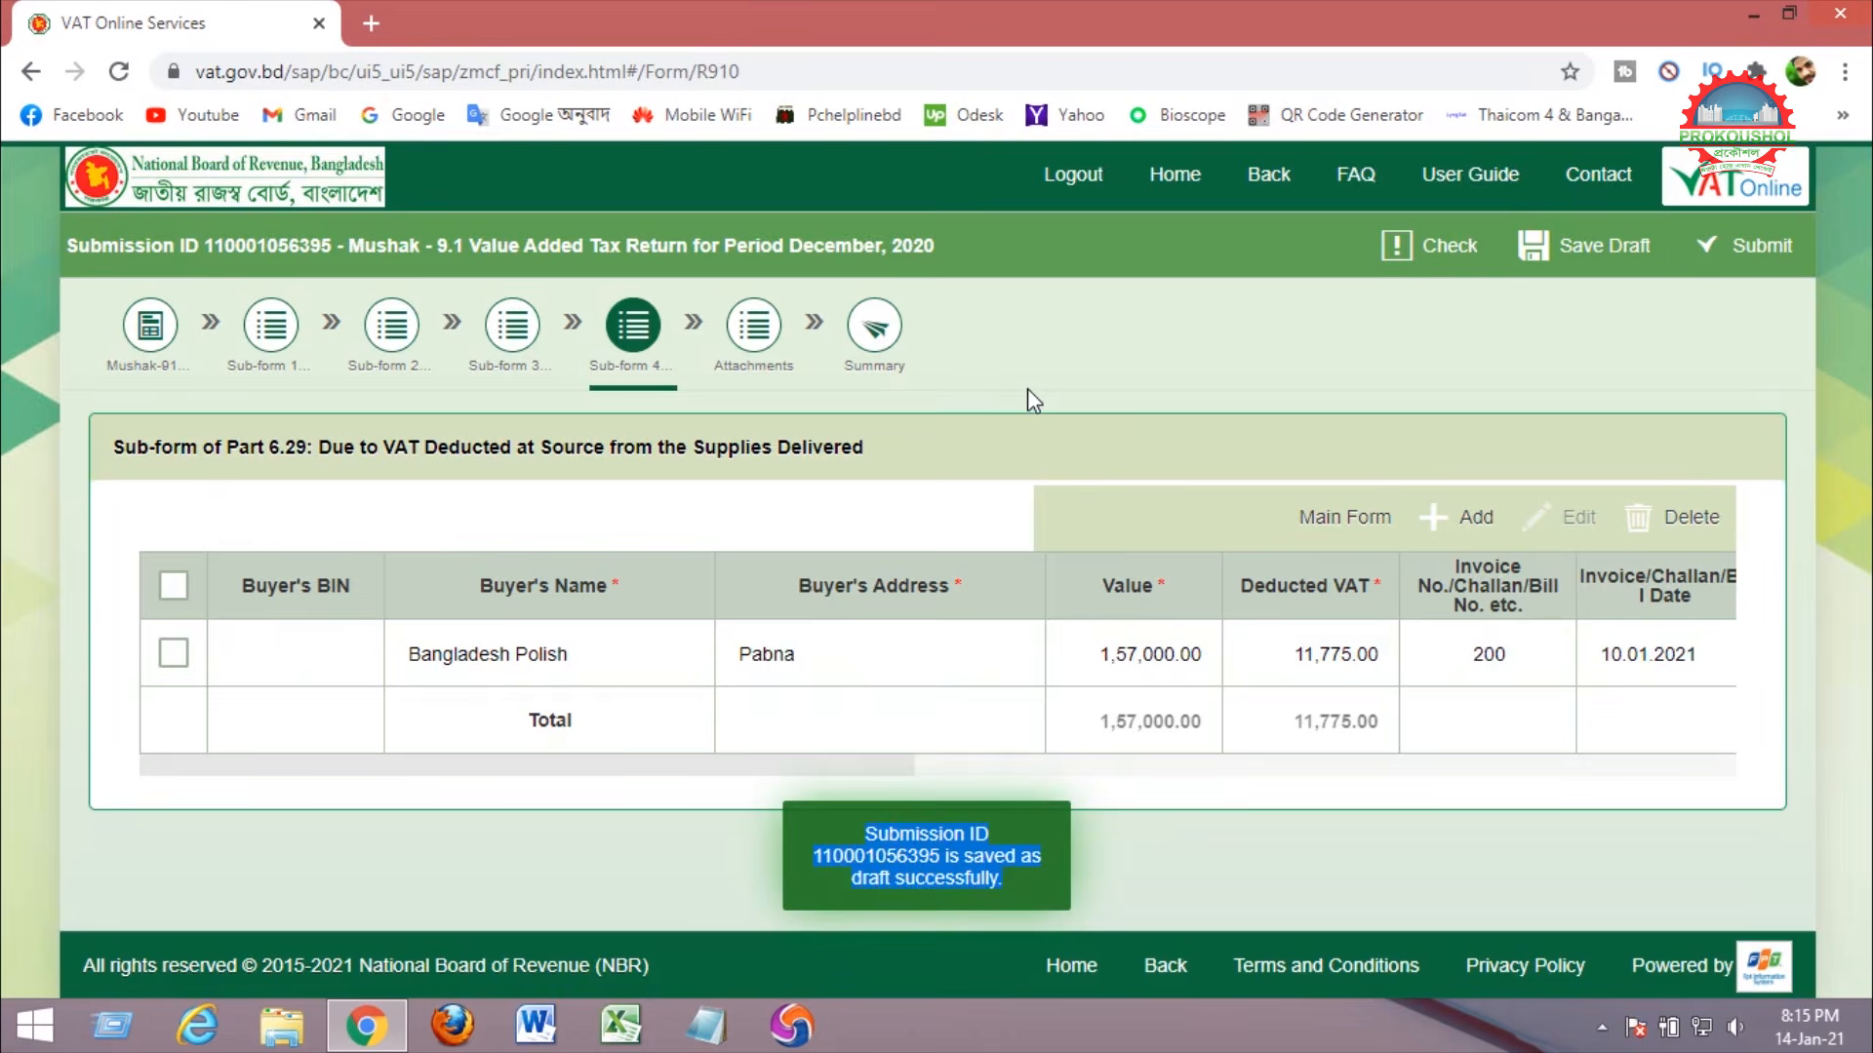
Back on the main return form, check the 11,775.00 in row 29 and the total decreasing adjustment.
{"action": "left_click", "coordinate": [1343, 527]}
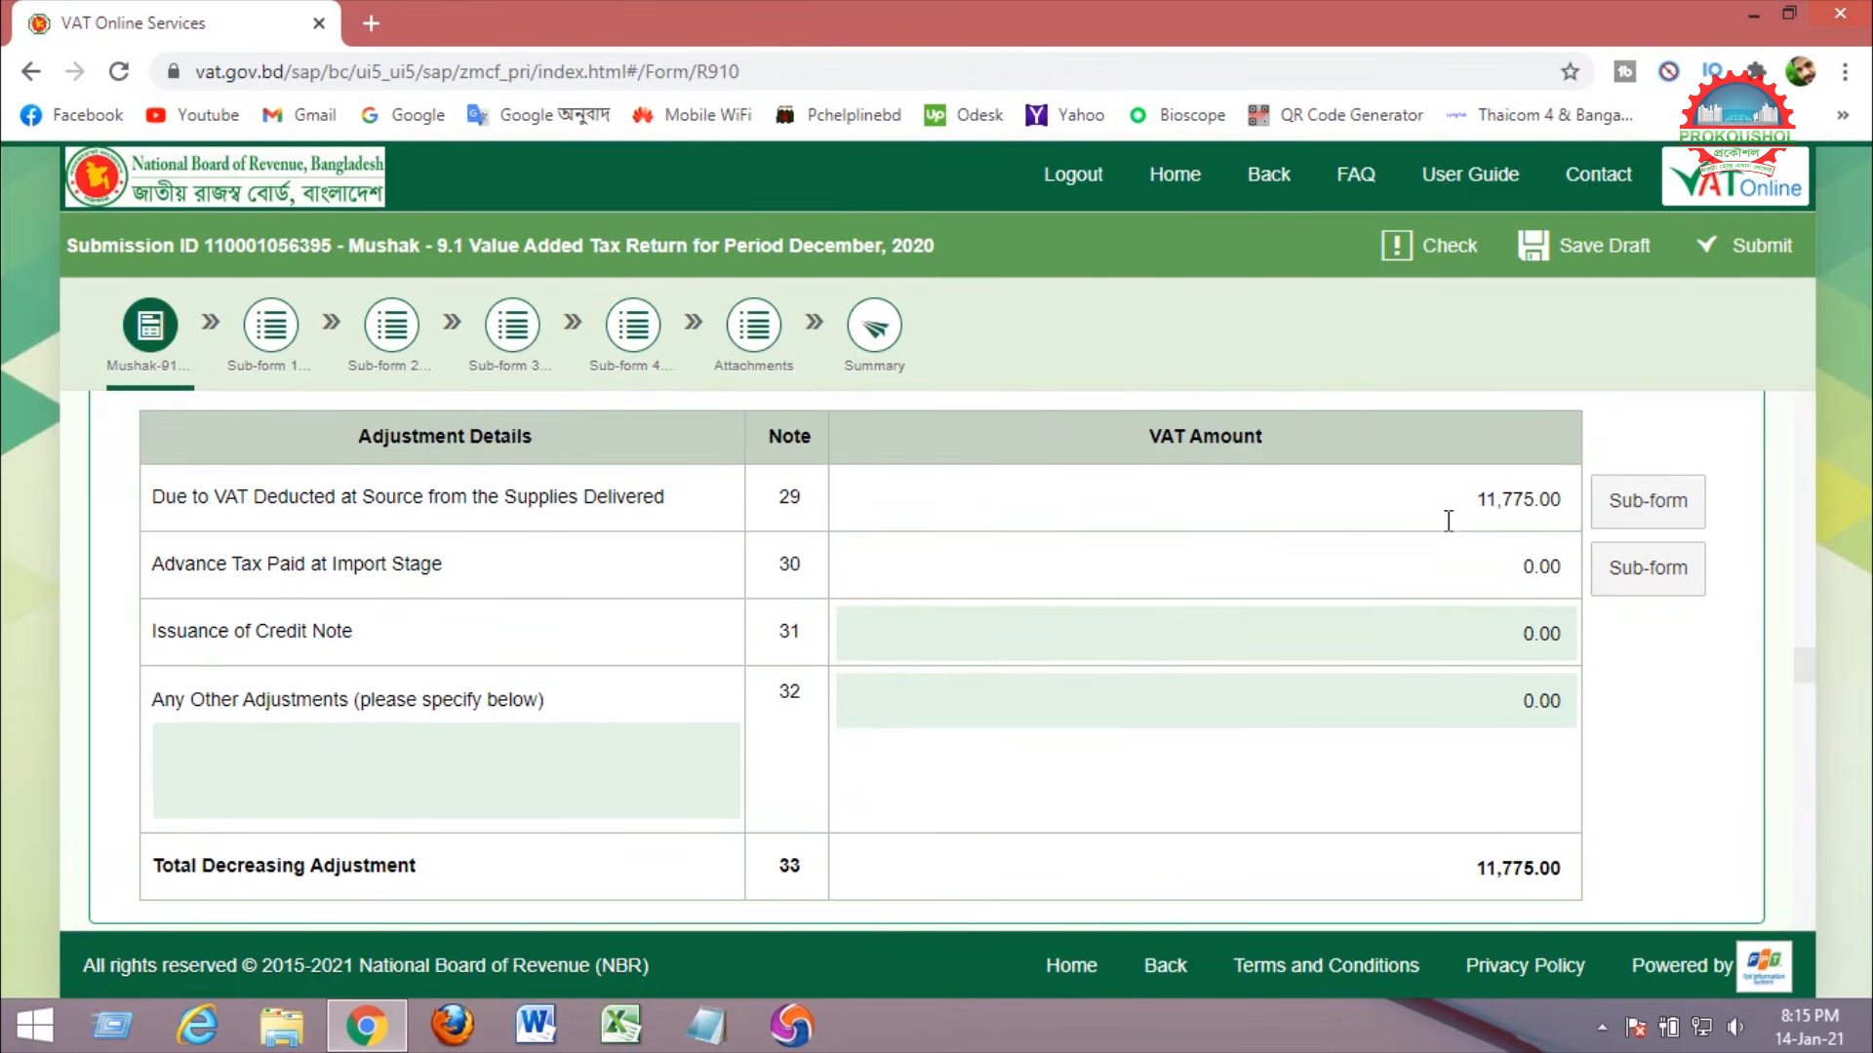
{"action": "left_click_drag", "start_coordinate": [1476, 499], "coordinate": [1563, 499]}
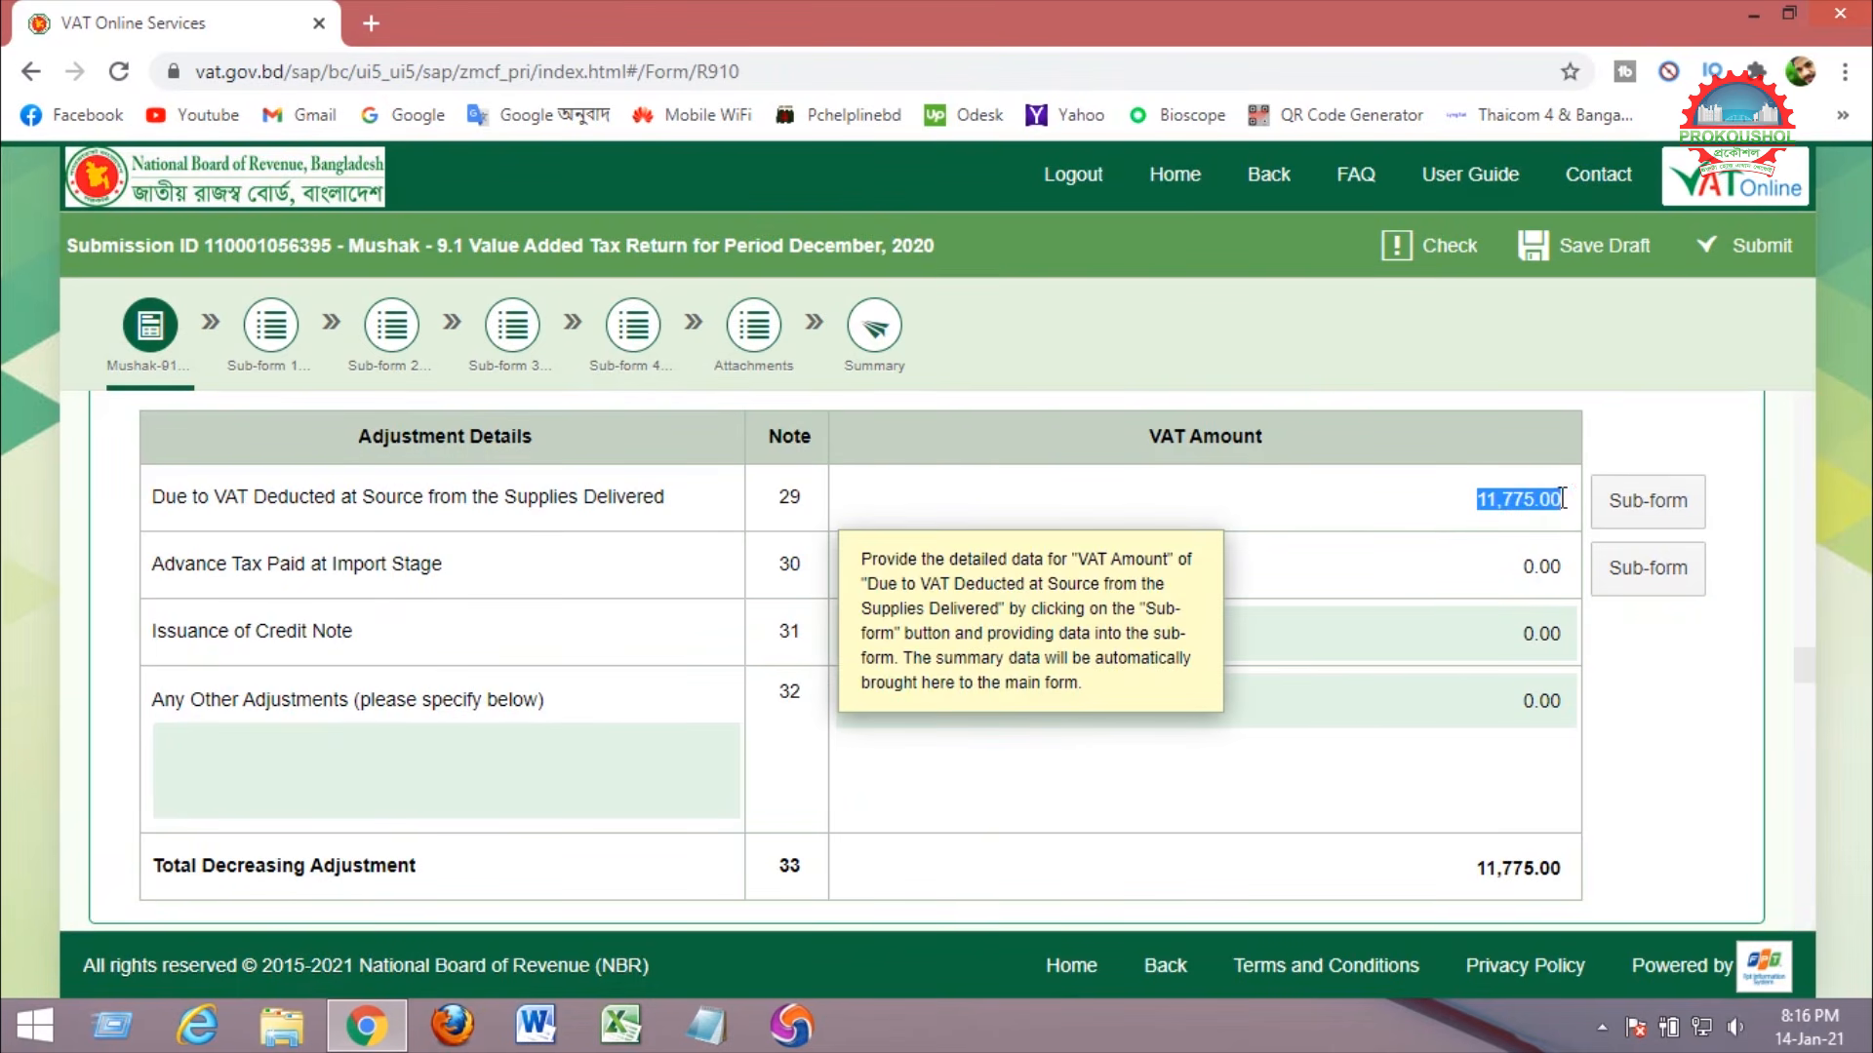
{"action": "left_click_drag", "start_coordinate": [1474, 867], "coordinate": [1604, 883]}
{"action": "left_click", "coordinate": [1655, 785]}
Scroll down the return and review the closing balance refund question.
{"action": "scroll", "coordinate": [1648, 761], "scroll_direction": "down", "scroll_amount": 4}
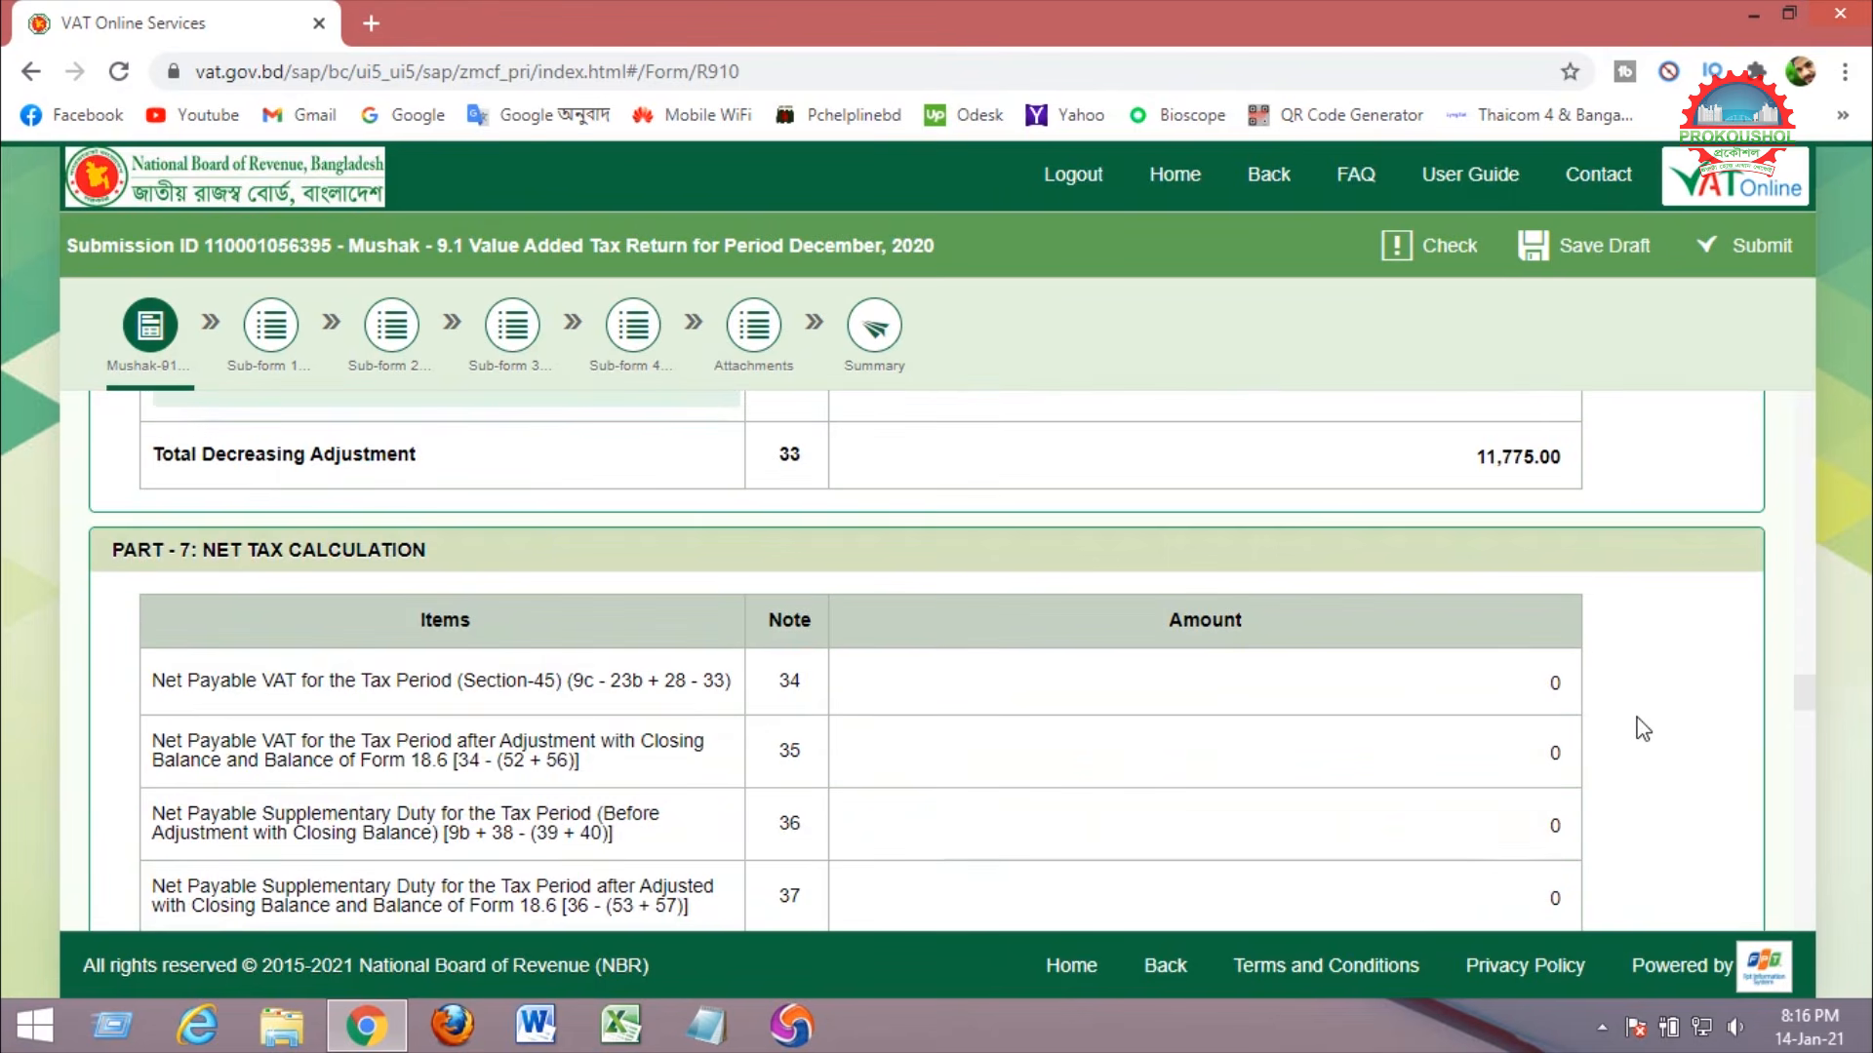
{"action": "scroll", "coordinate": [1644, 730], "scroll_direction": "down", "scroll_amount": 10}
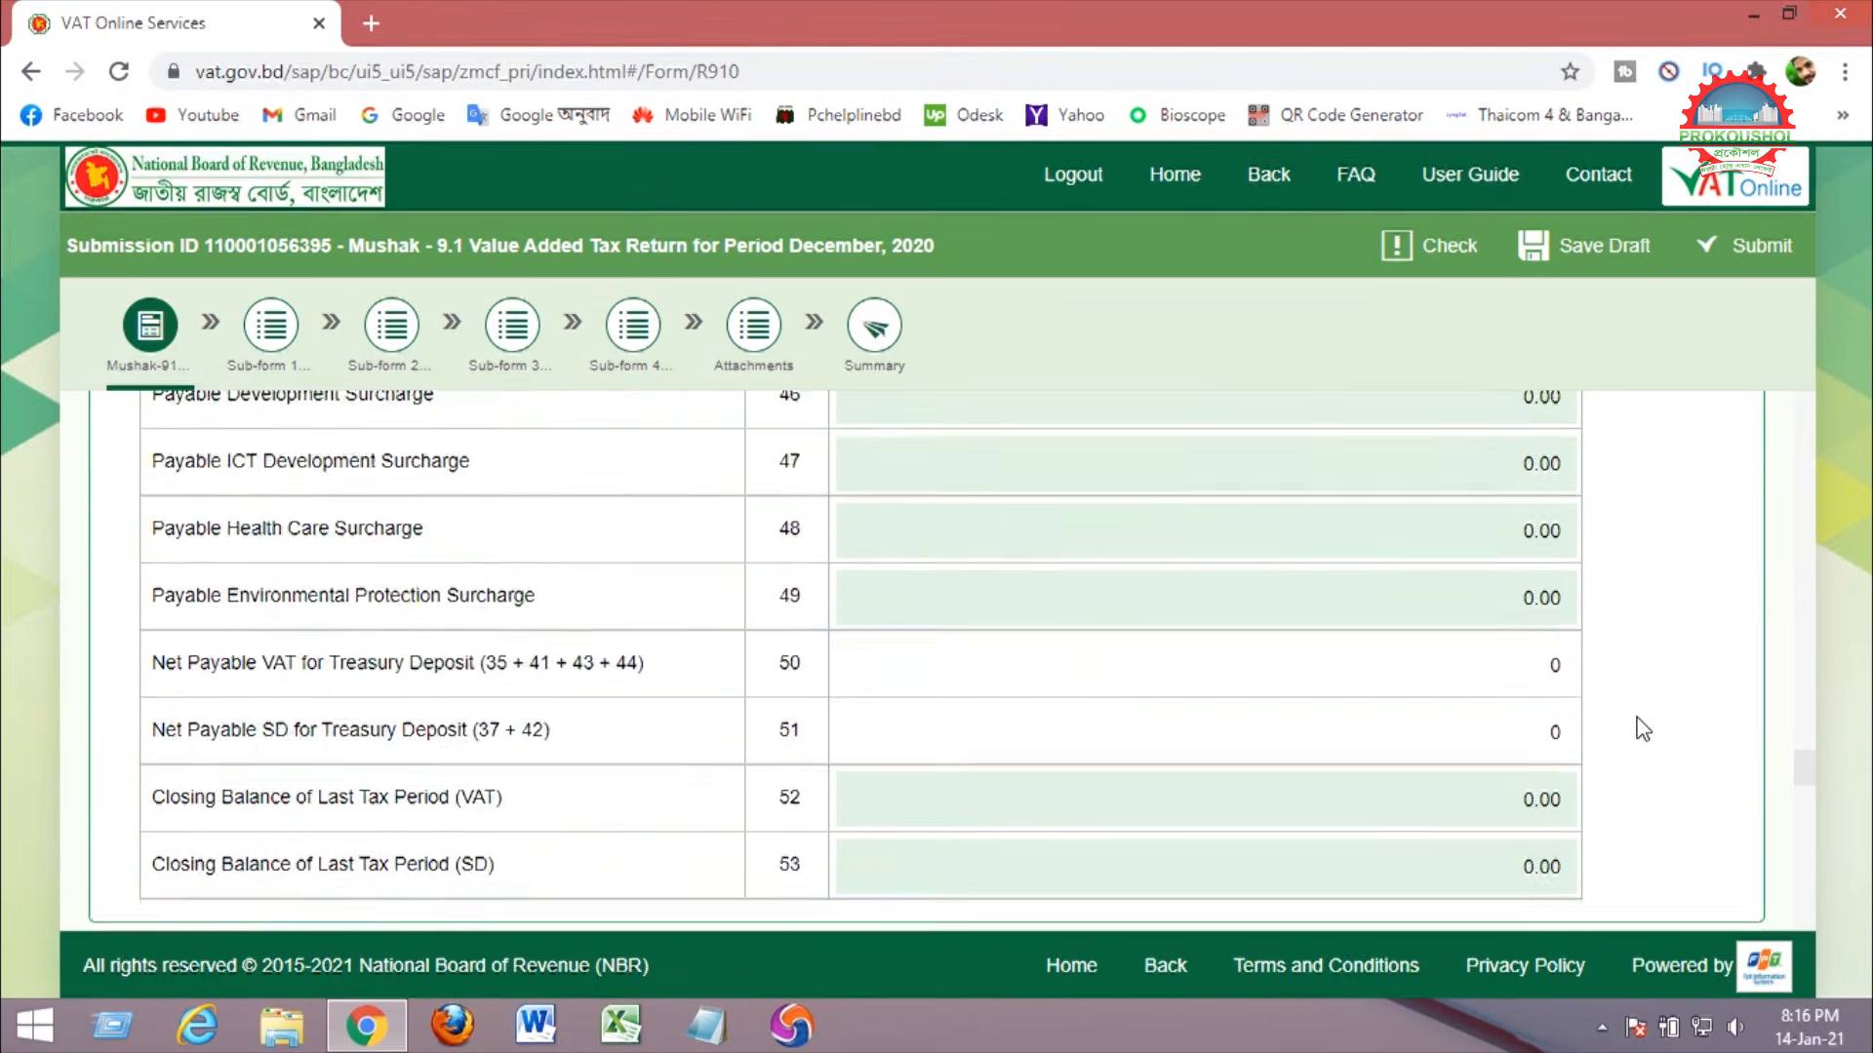
{"action": "scroll", "coordinate": [1644, 729], "scroll_direction": "down", "scroll_amount": 7}
{"action": "scroll", "coordinate": [1644, 730], "scroll_direction": "down", "scroll_amount": 7}
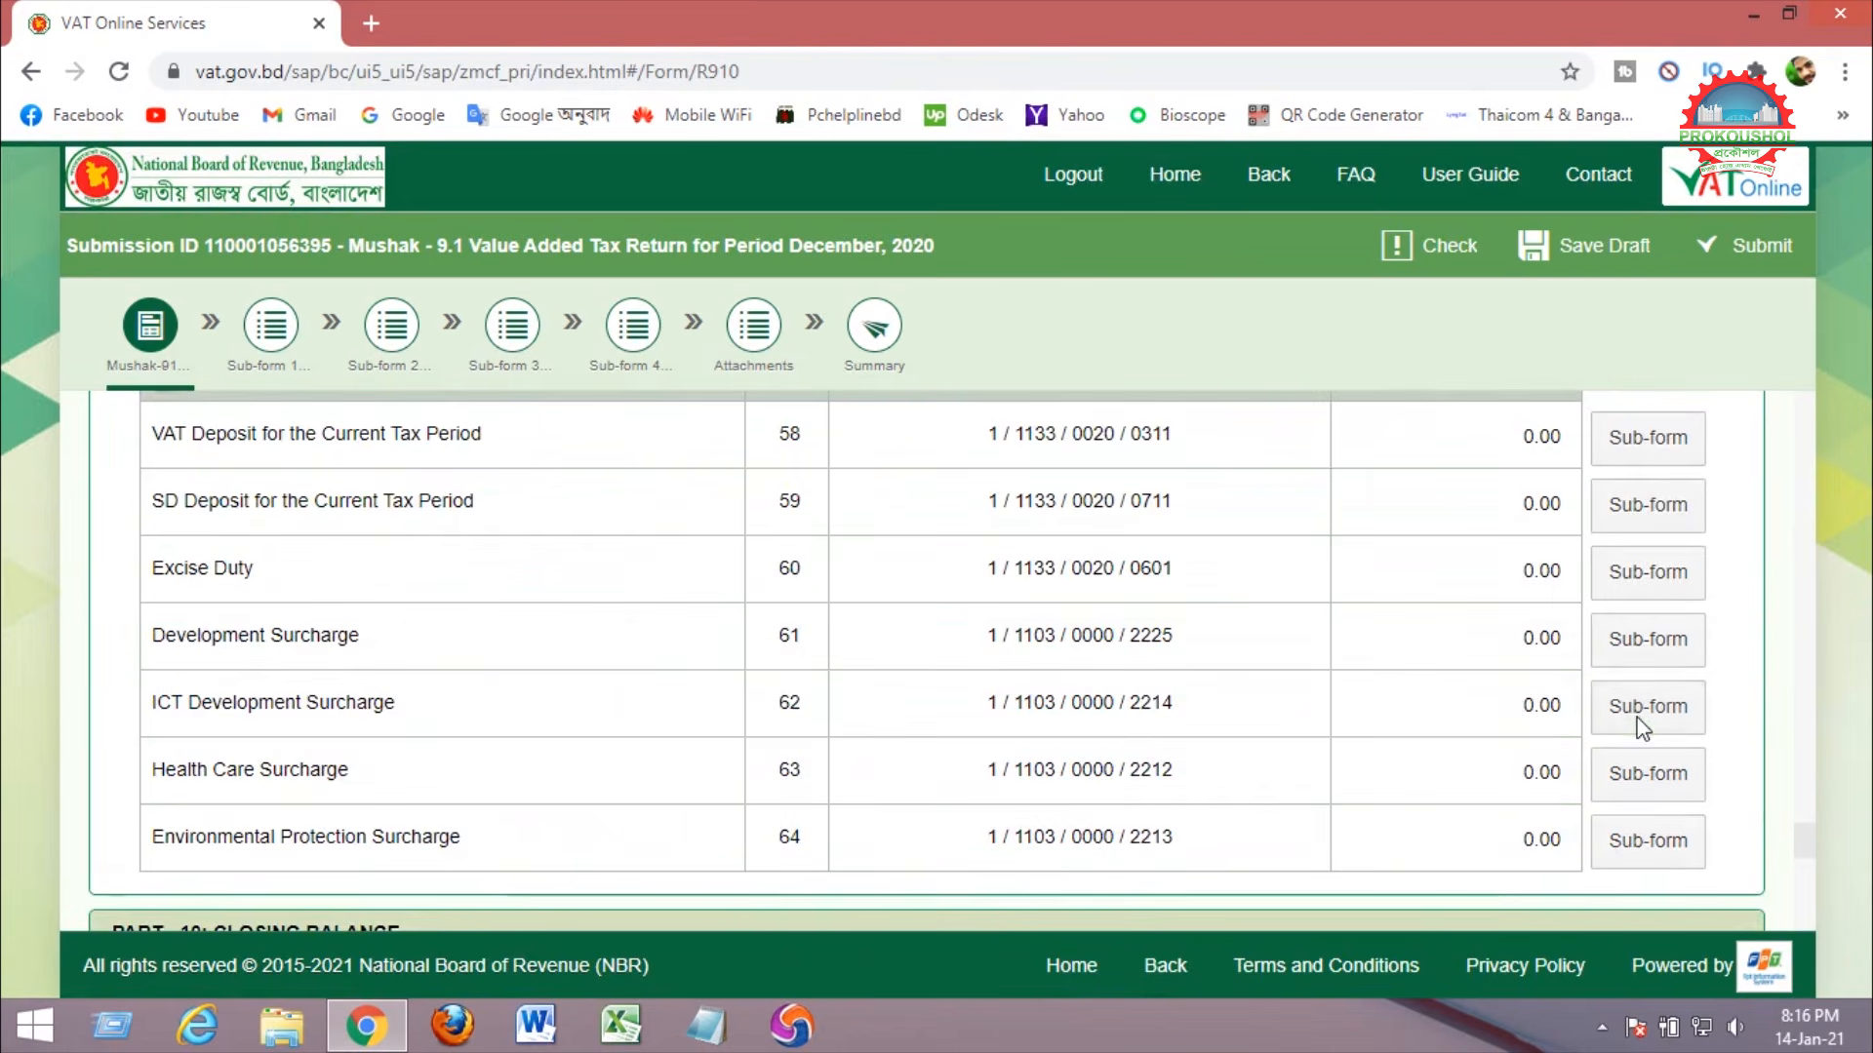
{"action": "scroll", "coordinate": [1644, 730], "scroll_direction": "down", "scroll_amount": 6}
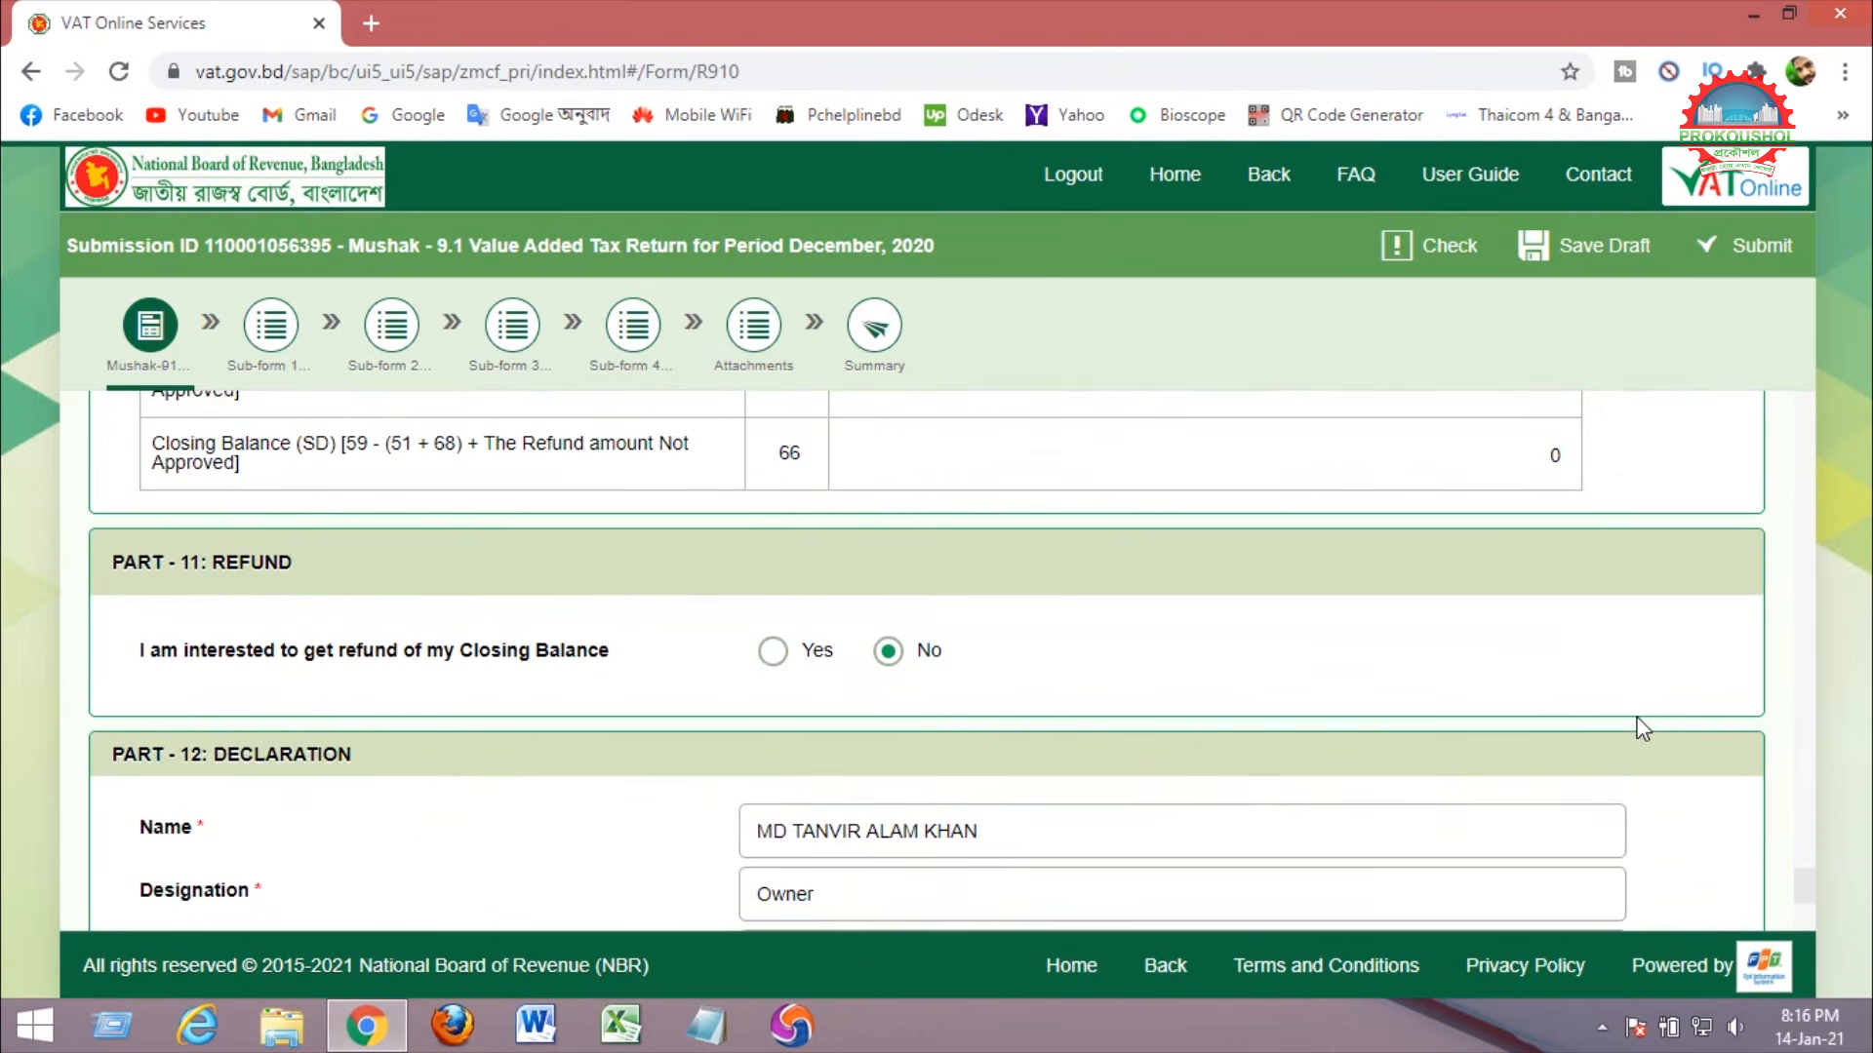
{"action": "scroll", "coordinate": [1644, 729], "scroll_direction": "up", "scroll_amount": 3}
{"action": "left_click_drag", "start_coordinate": [143, 651], "coordinate": [615, 648]}
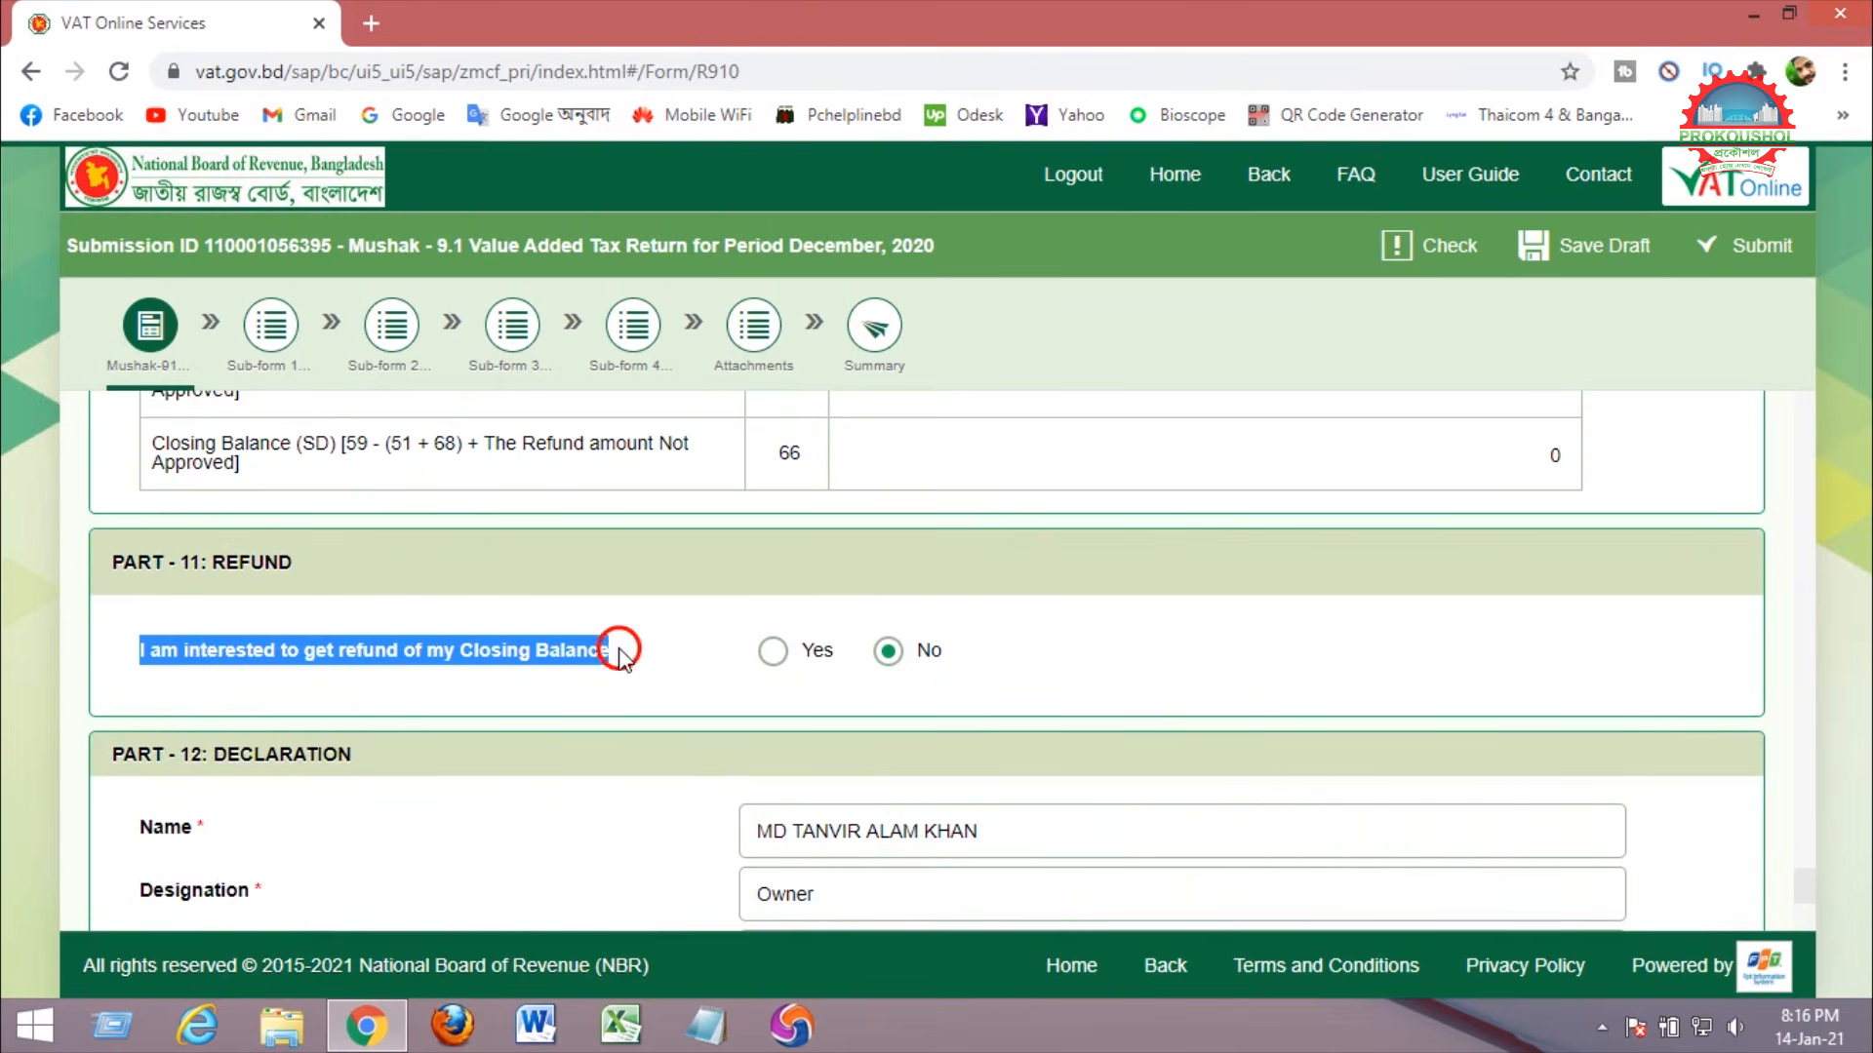
{"action": "left_click", "coordinate": [1528, 660]}
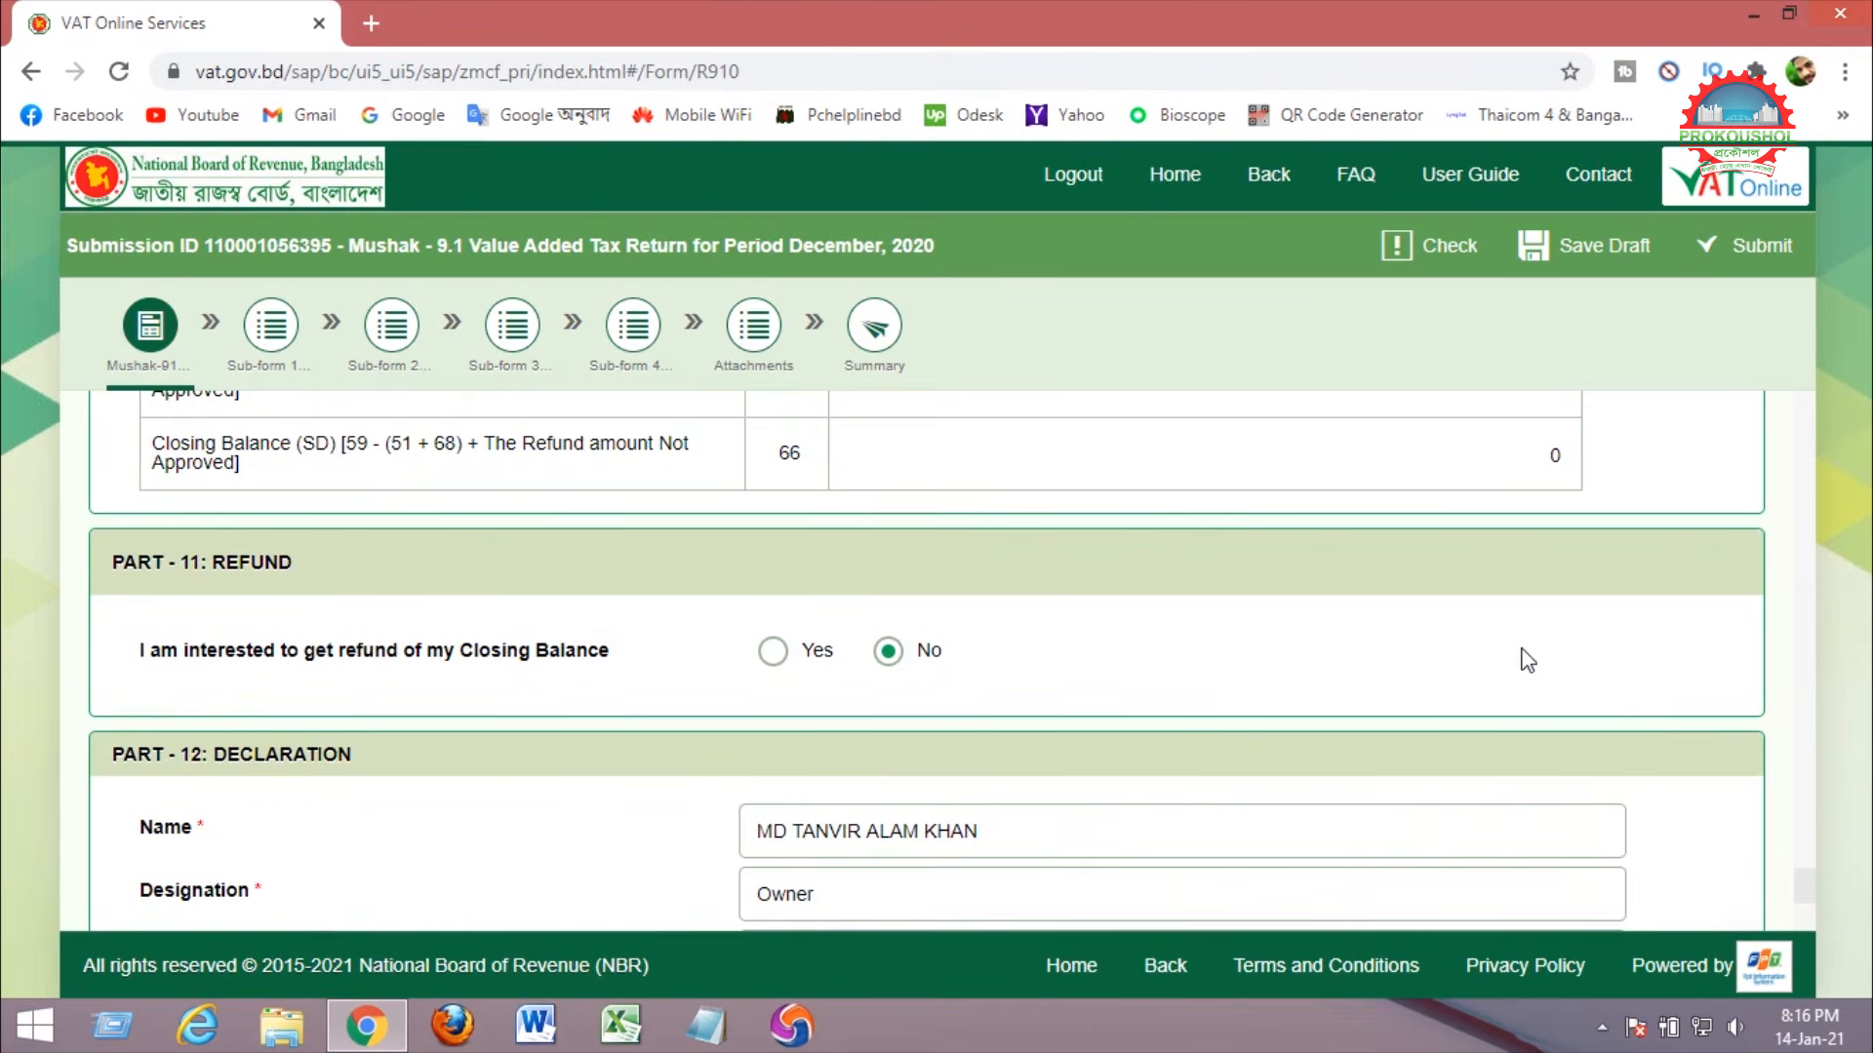
Tick the Part 12 declaration, save the return as a draft, and go to Attachments.
{"action": "scroll", "coordinate": [1528, 660], "scroll_direction": "down", "scroll_amount": 4}
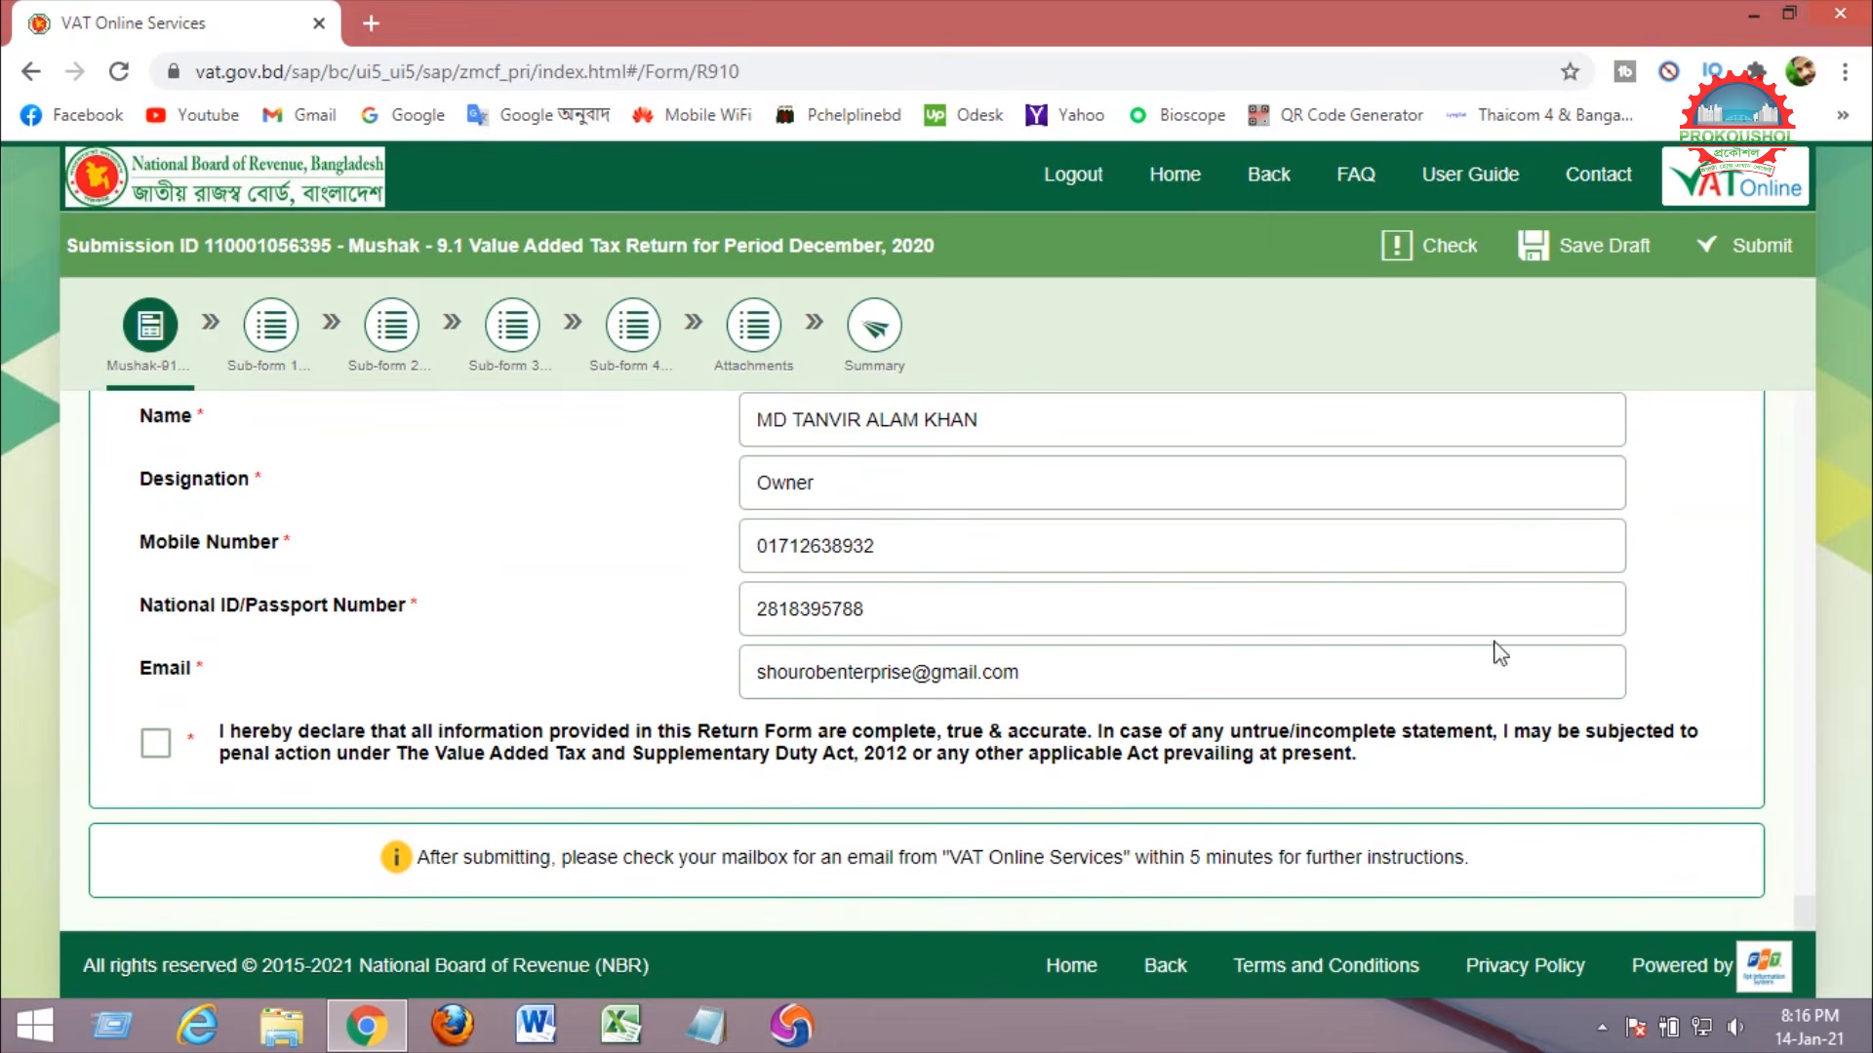
{"action": "left_click", "coordinate": [156, 747]}
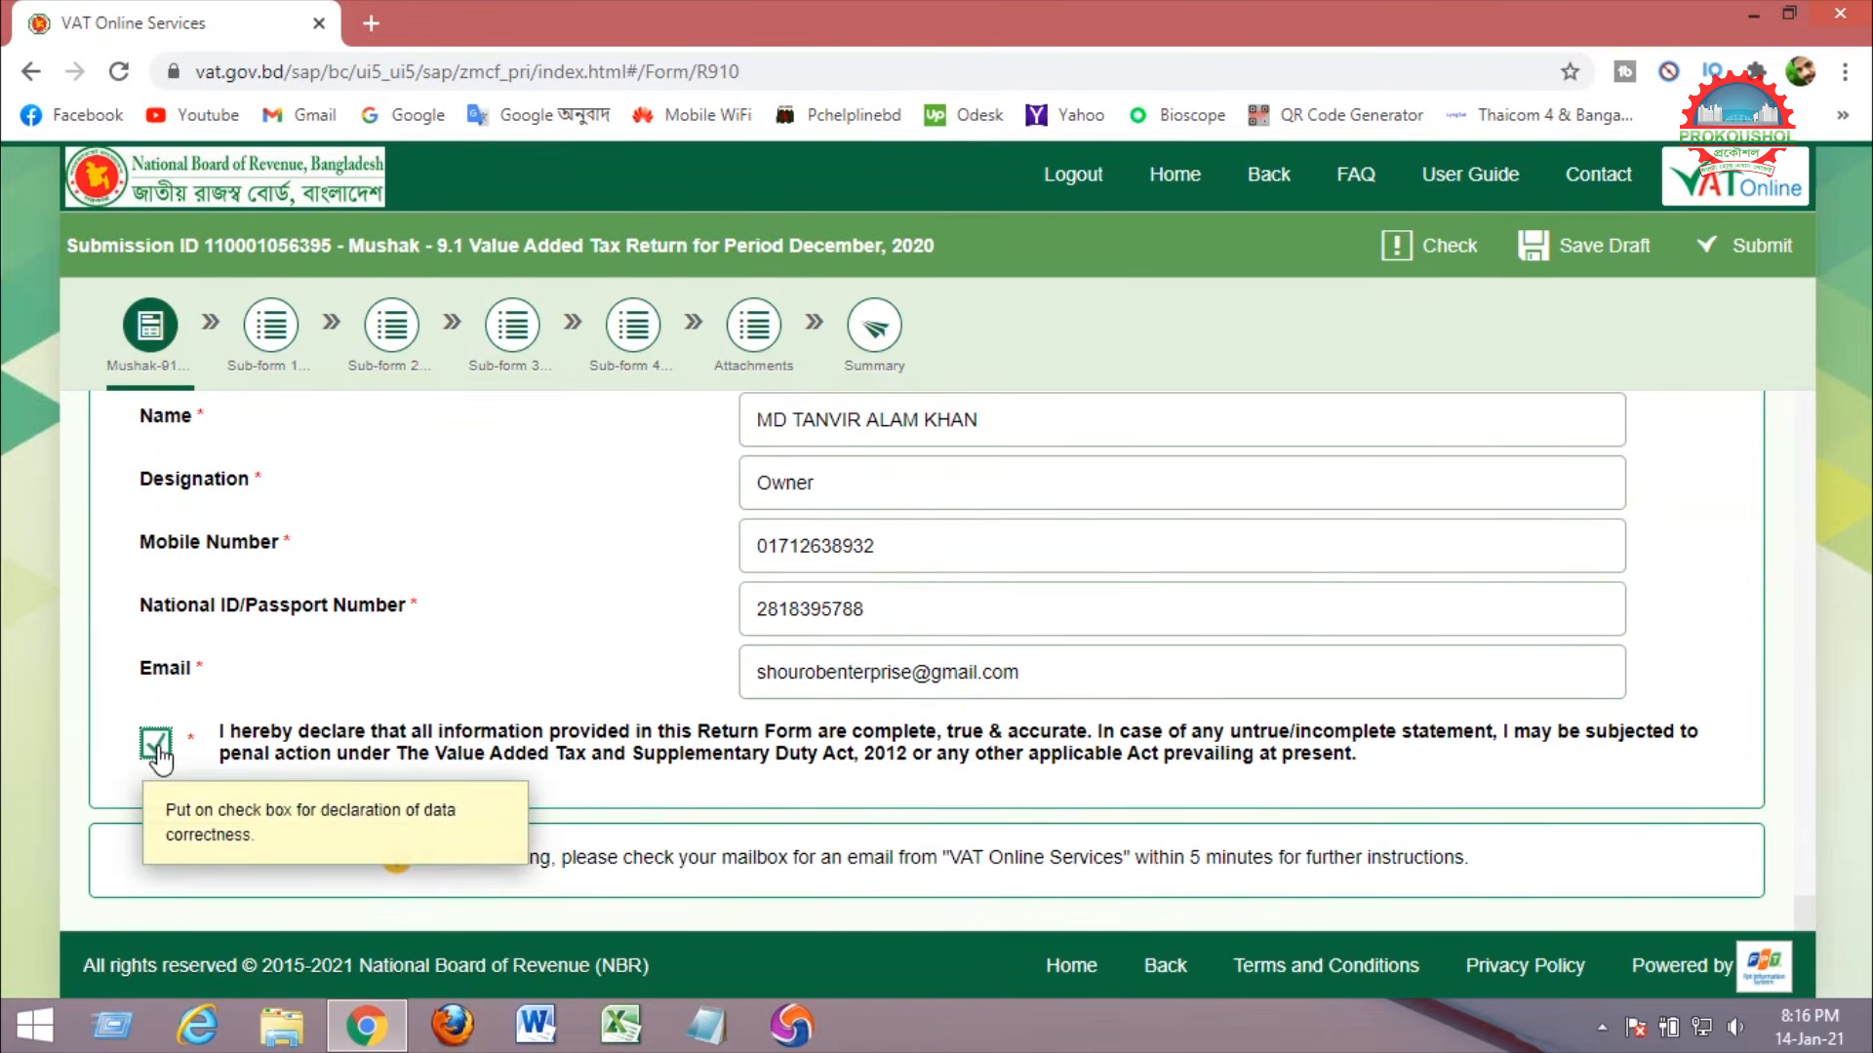
{"action": "left_click", "coordinate": [1581, 260]}
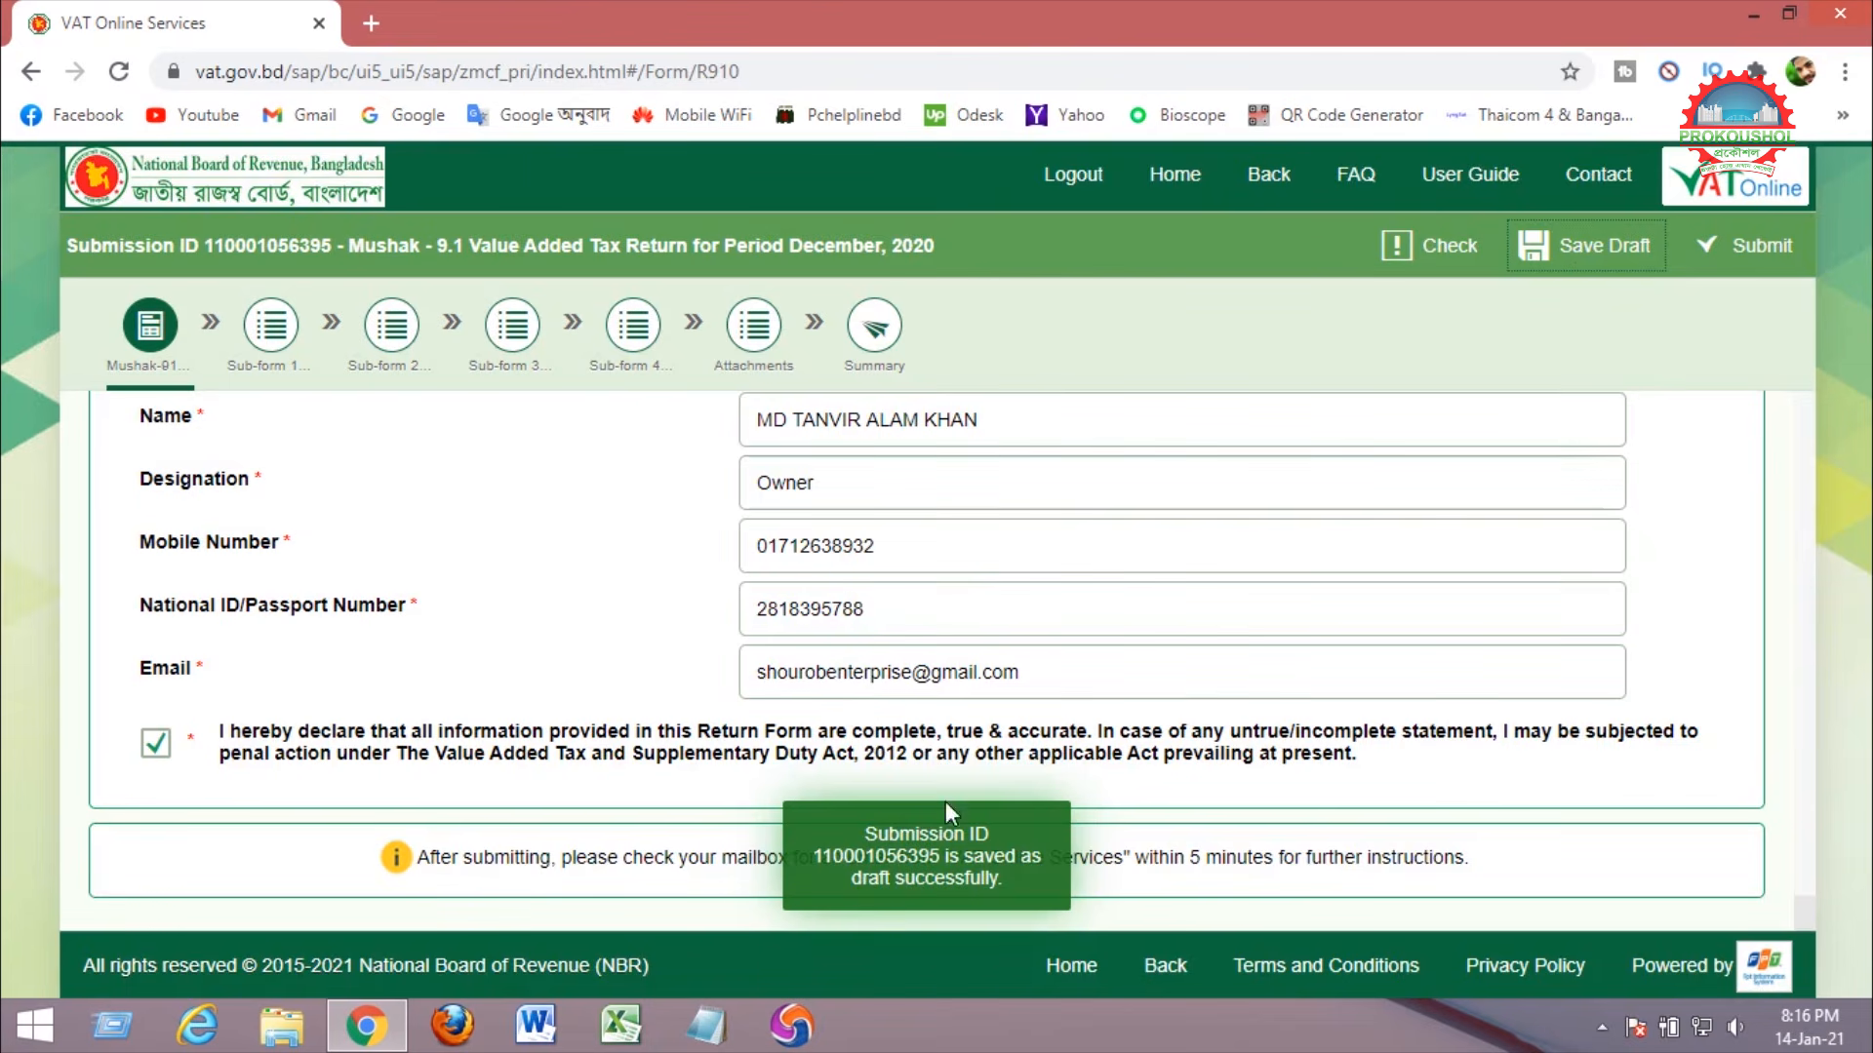
{"action": "left_click_drag", "start_coordinate": [873, 825], "coordinate": [999, 888]}
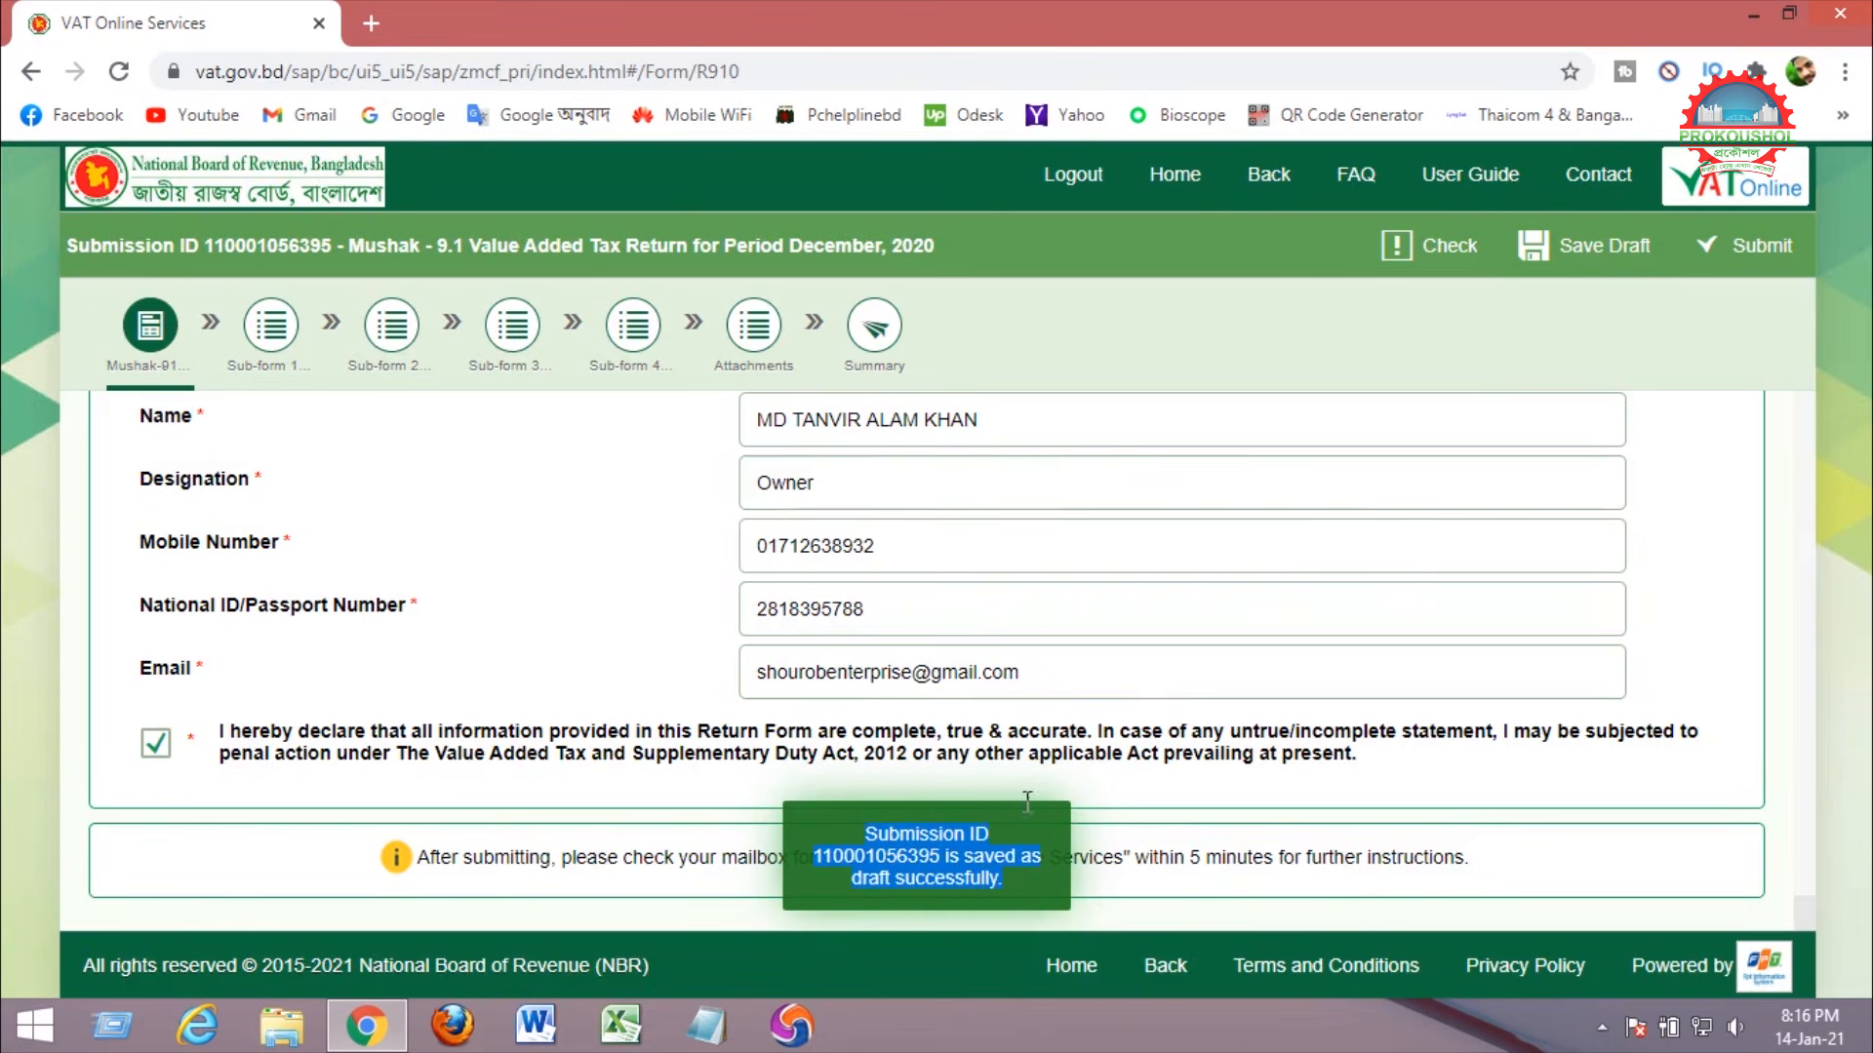
{"action": "left_click", "coordinate": [759, 331]}
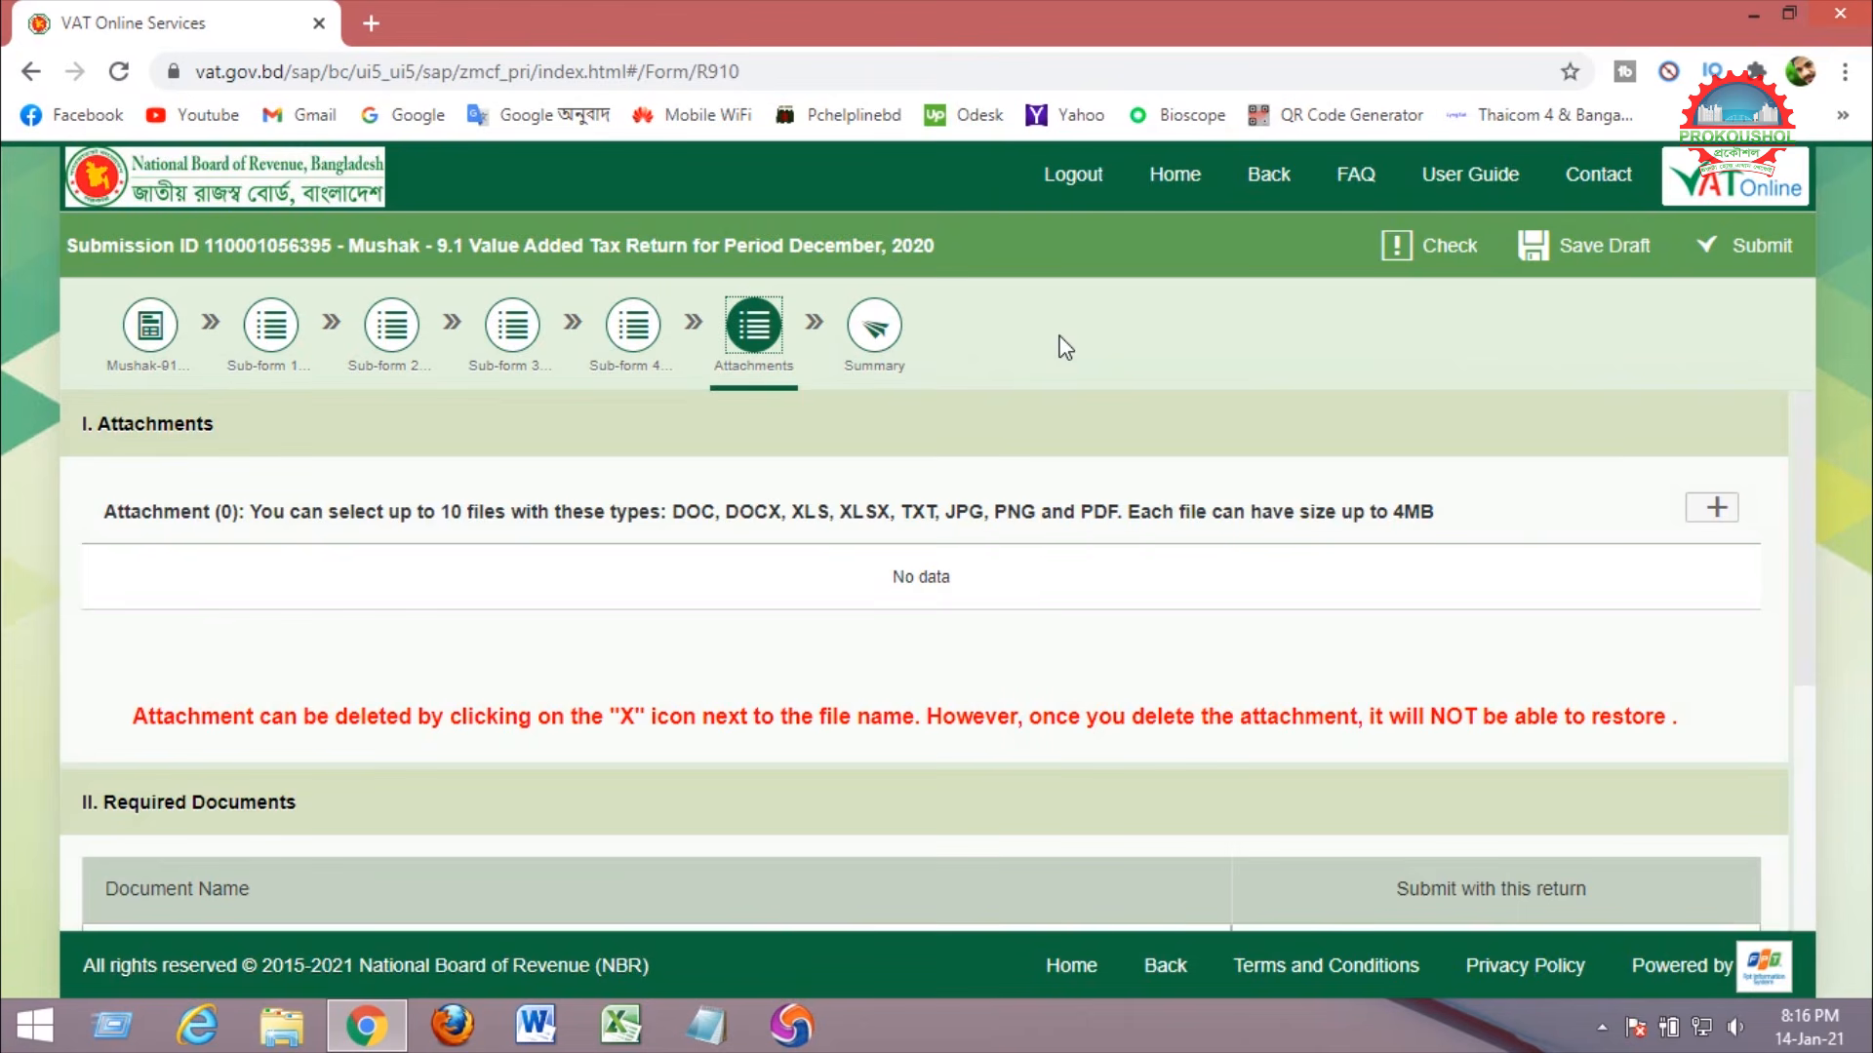
Upload Pabna Thana.pdf from E:\E-Tender\e-GP Contructor\Shourob Enterprise\Turnover\VAT 14.01.21 as an attachment.
{"action": "left_click", "coordinate": [1717, 512]}
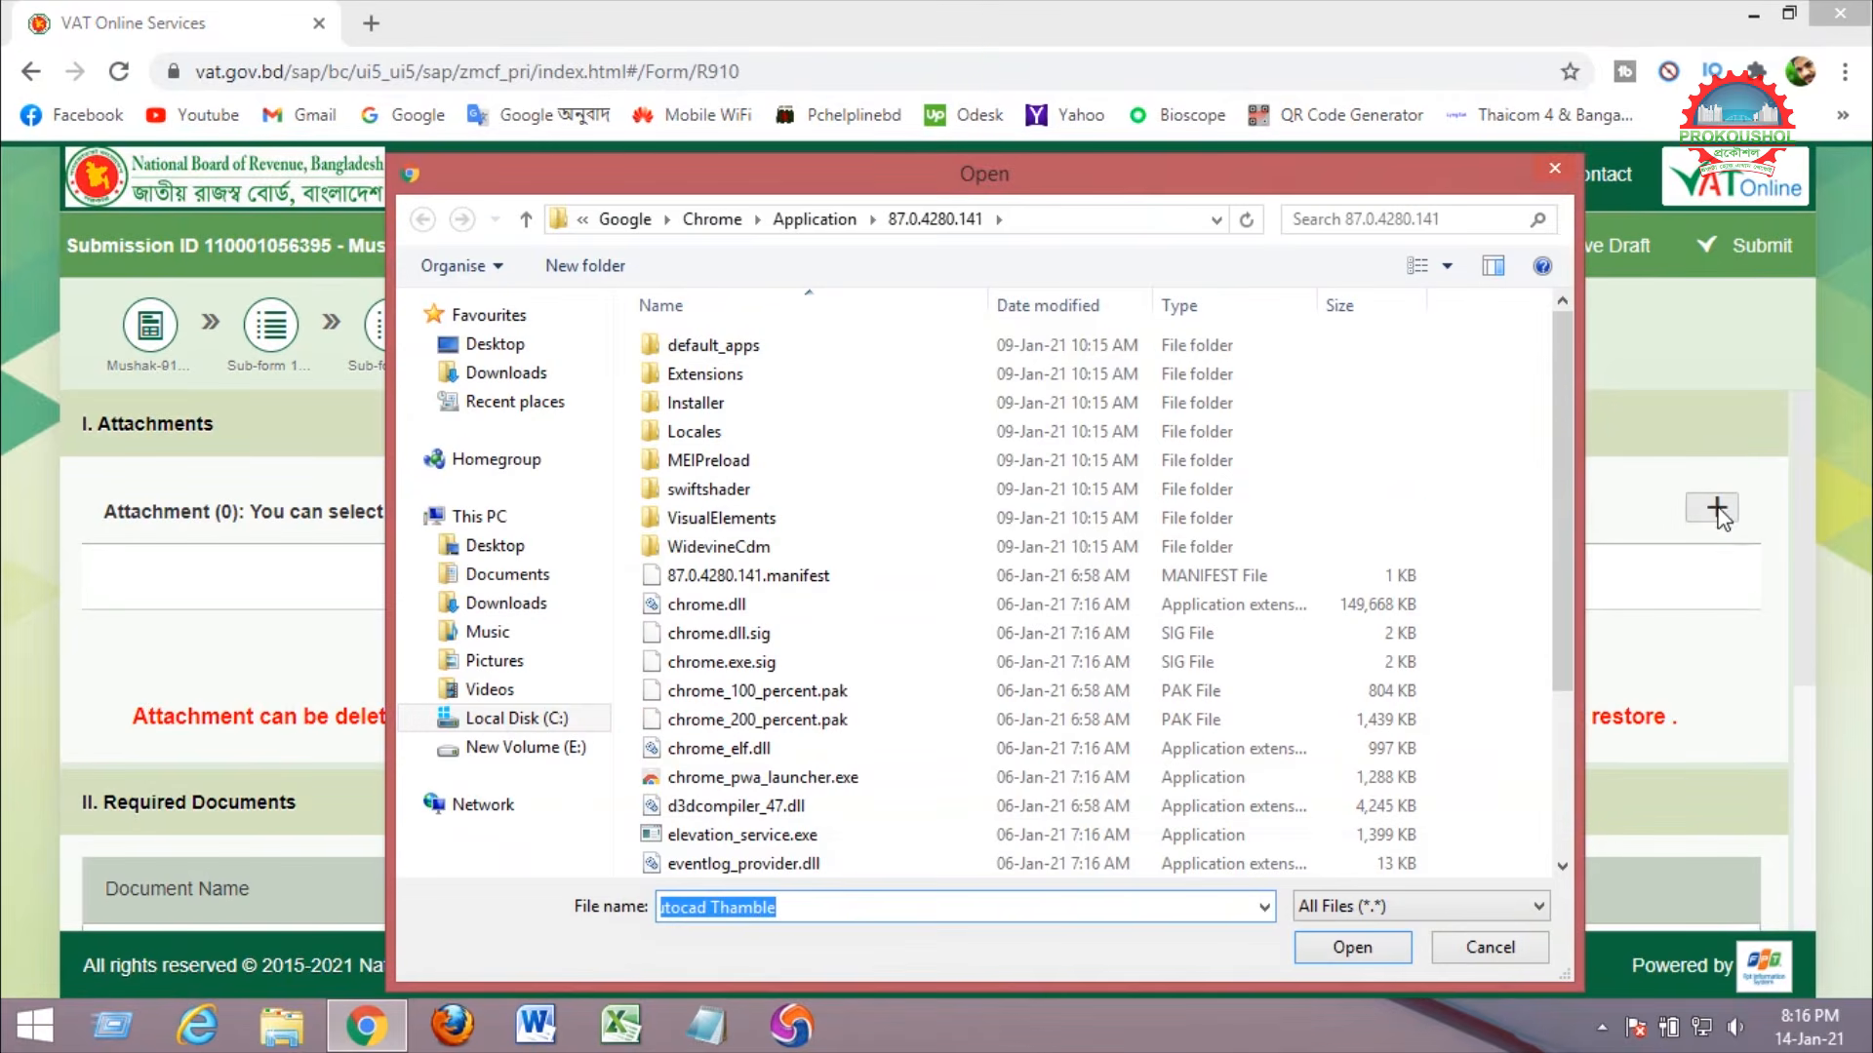
{"action": "left_click", "coordinate": [555, 751]}
{"action": "double_click", "coordinate": [1499, 383]}
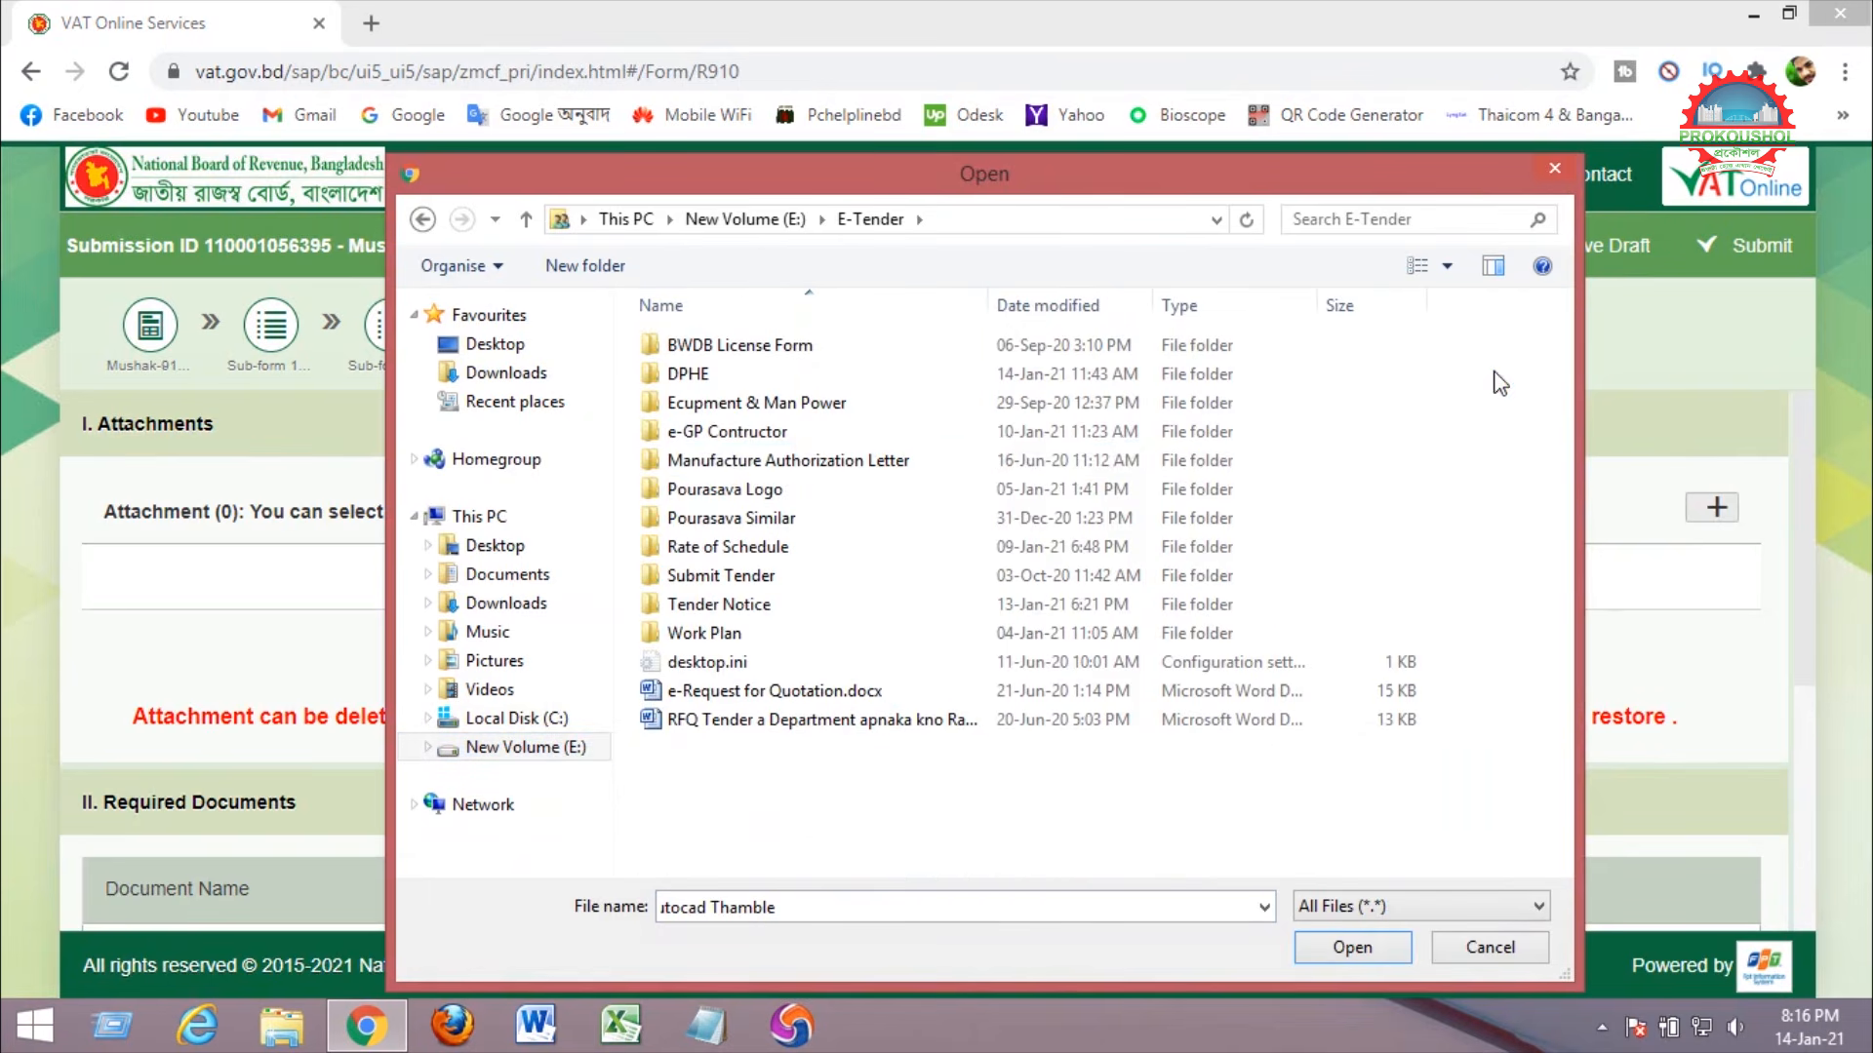
{"action": "double_click", "coordinate": [810, 431]}
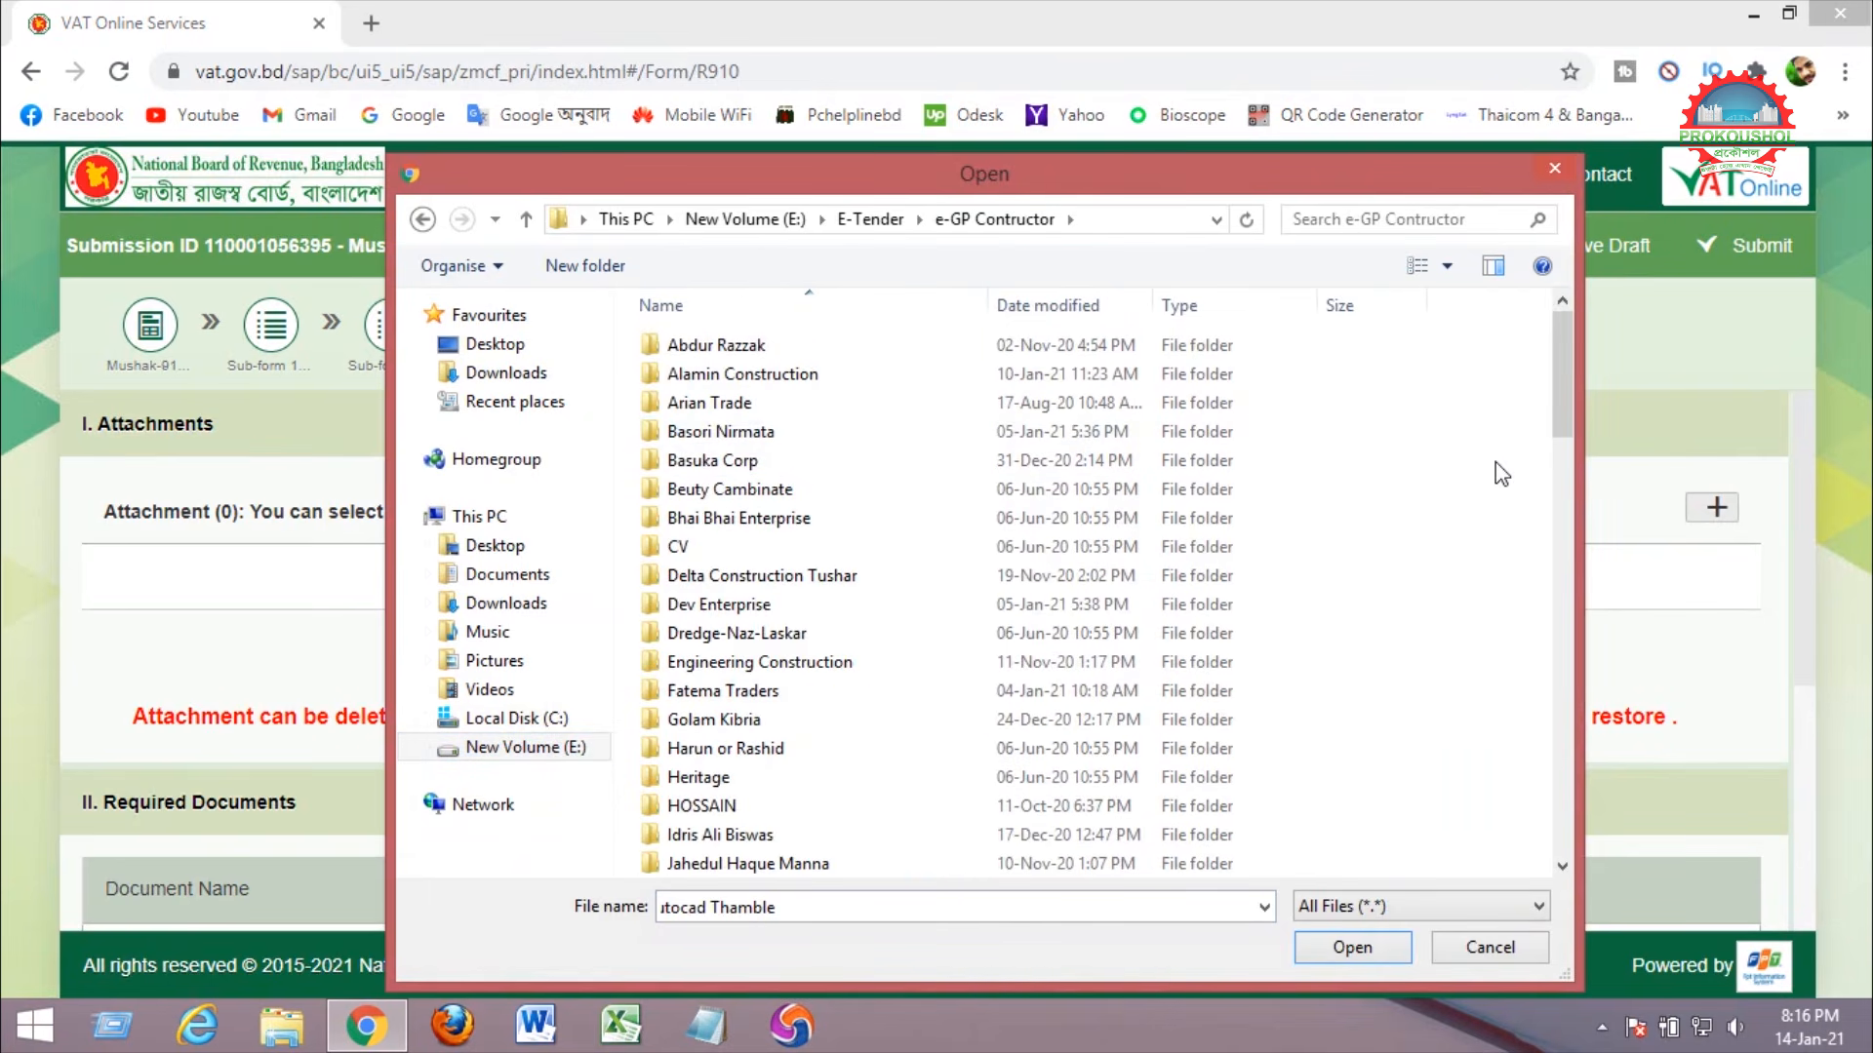
{"action": "key", "text": "s"}
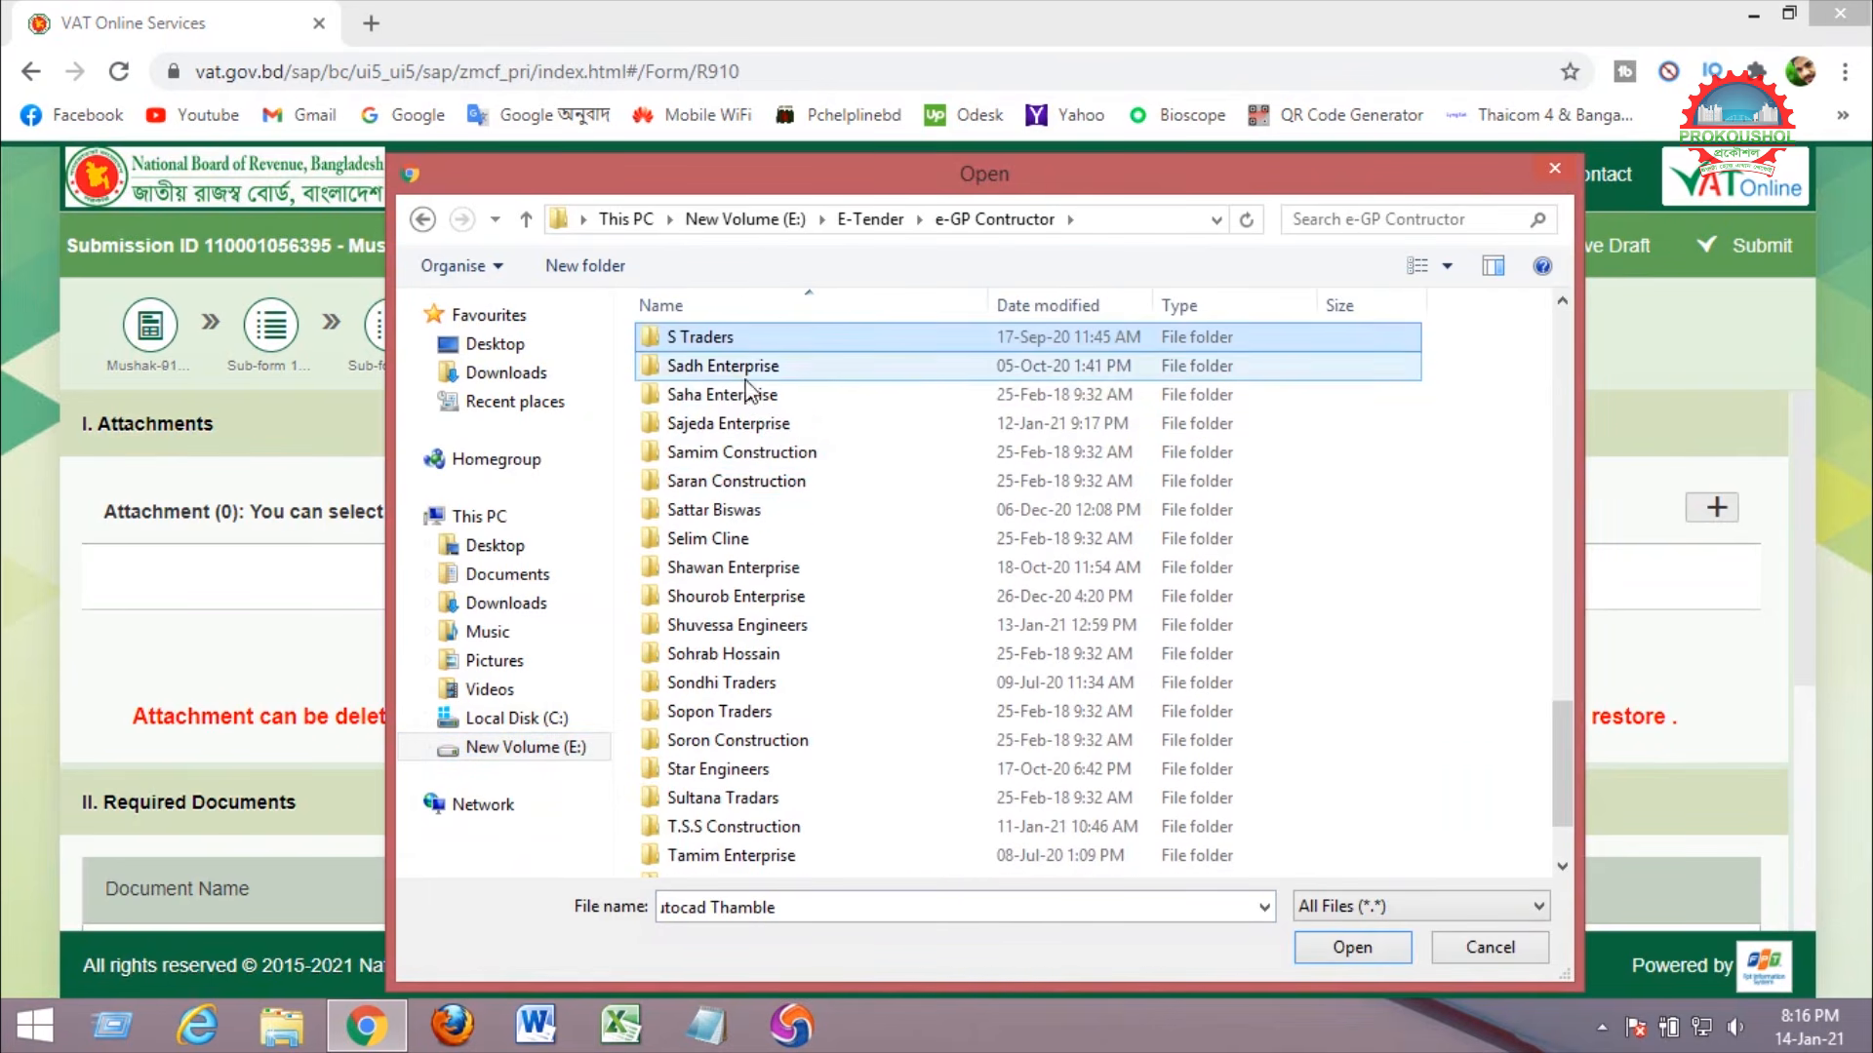
{"action": "double_click", "coordinate": [739, 597]}
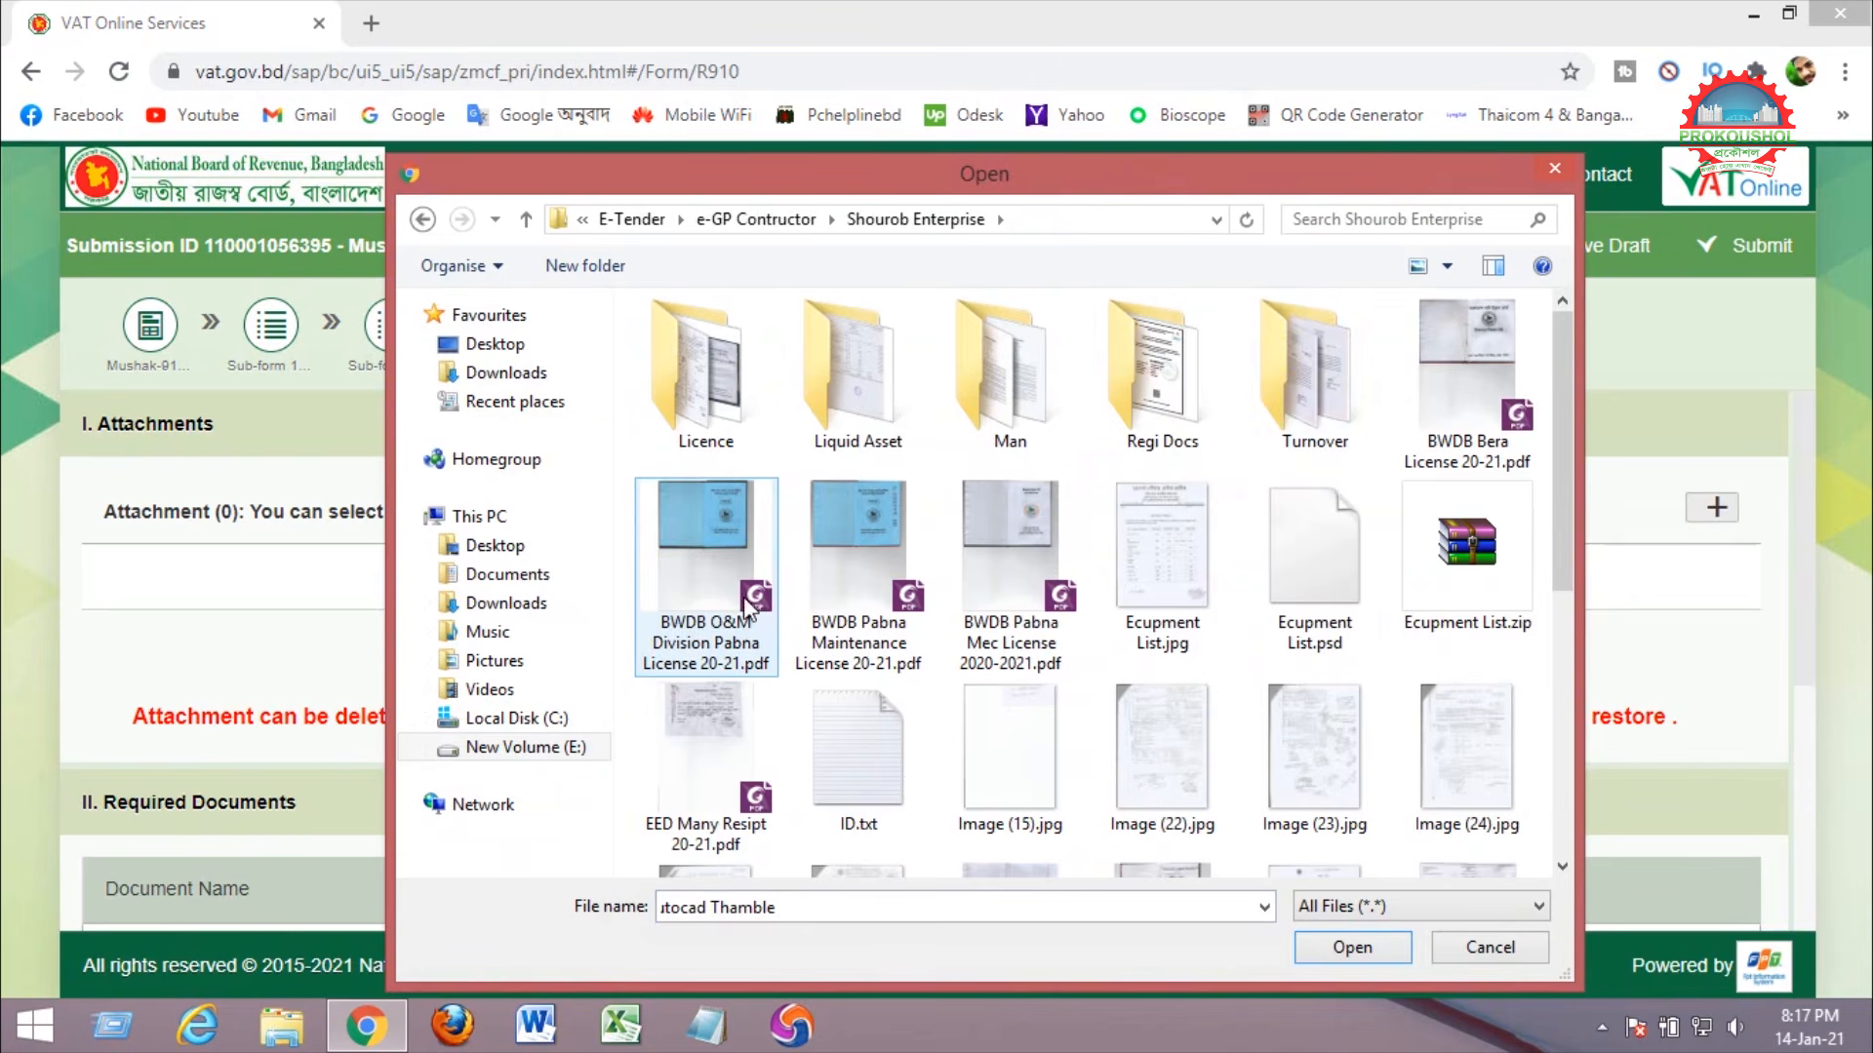
{"action": "double_click", "coordinate": [1290, 359]}
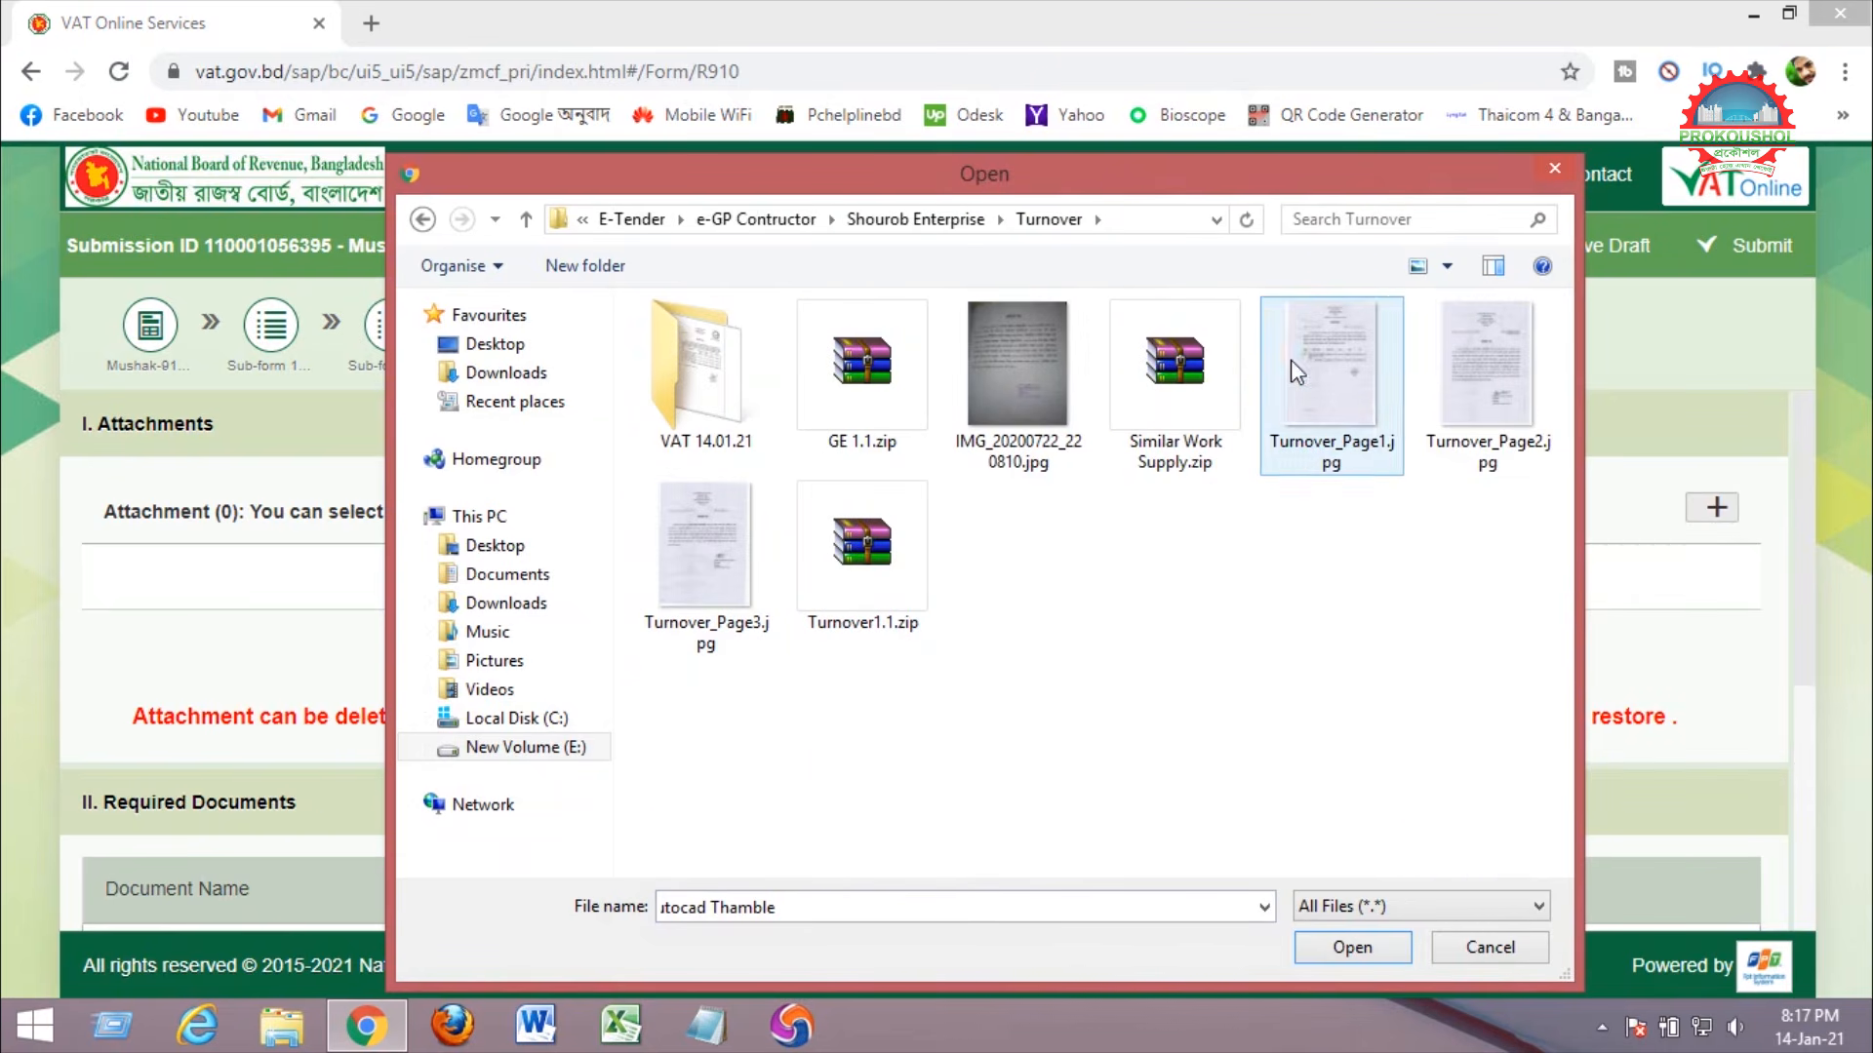
{"action": "double_click", "coordinate": [703, 372]}
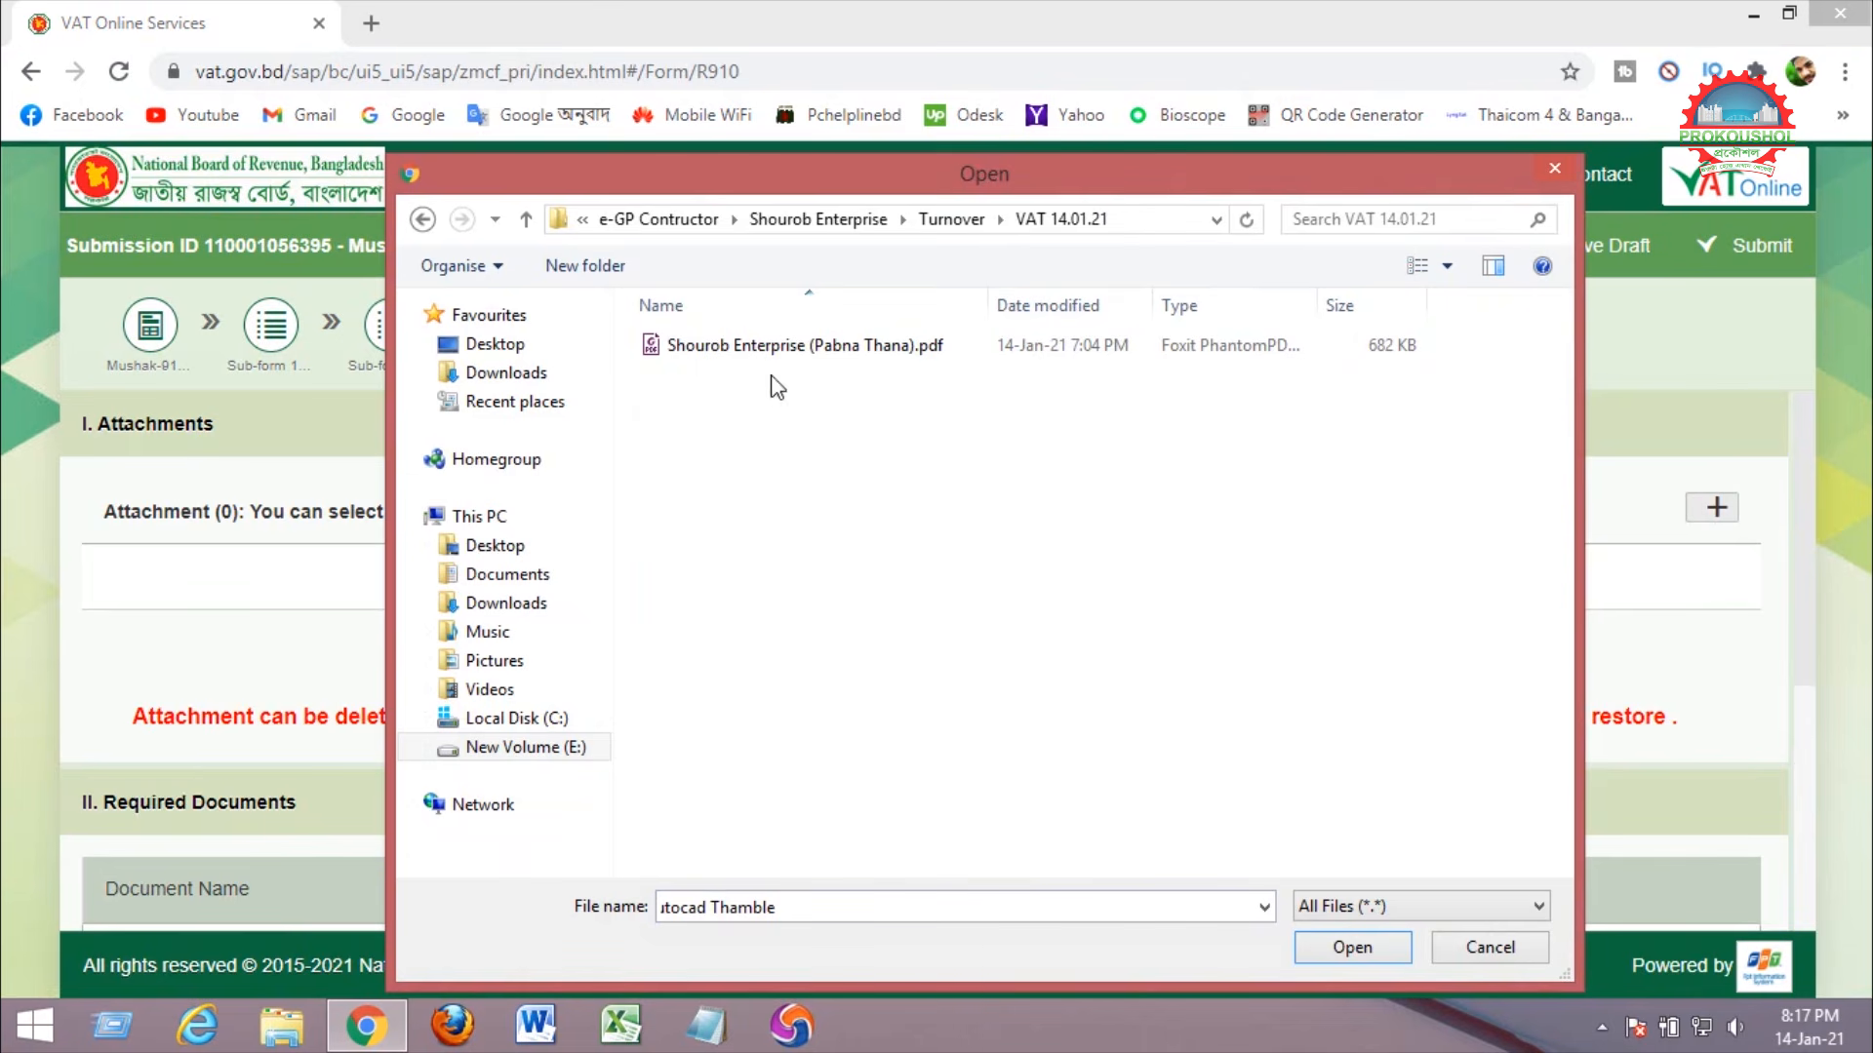
{"action": "left_click", "coordinate": [744, 349]}
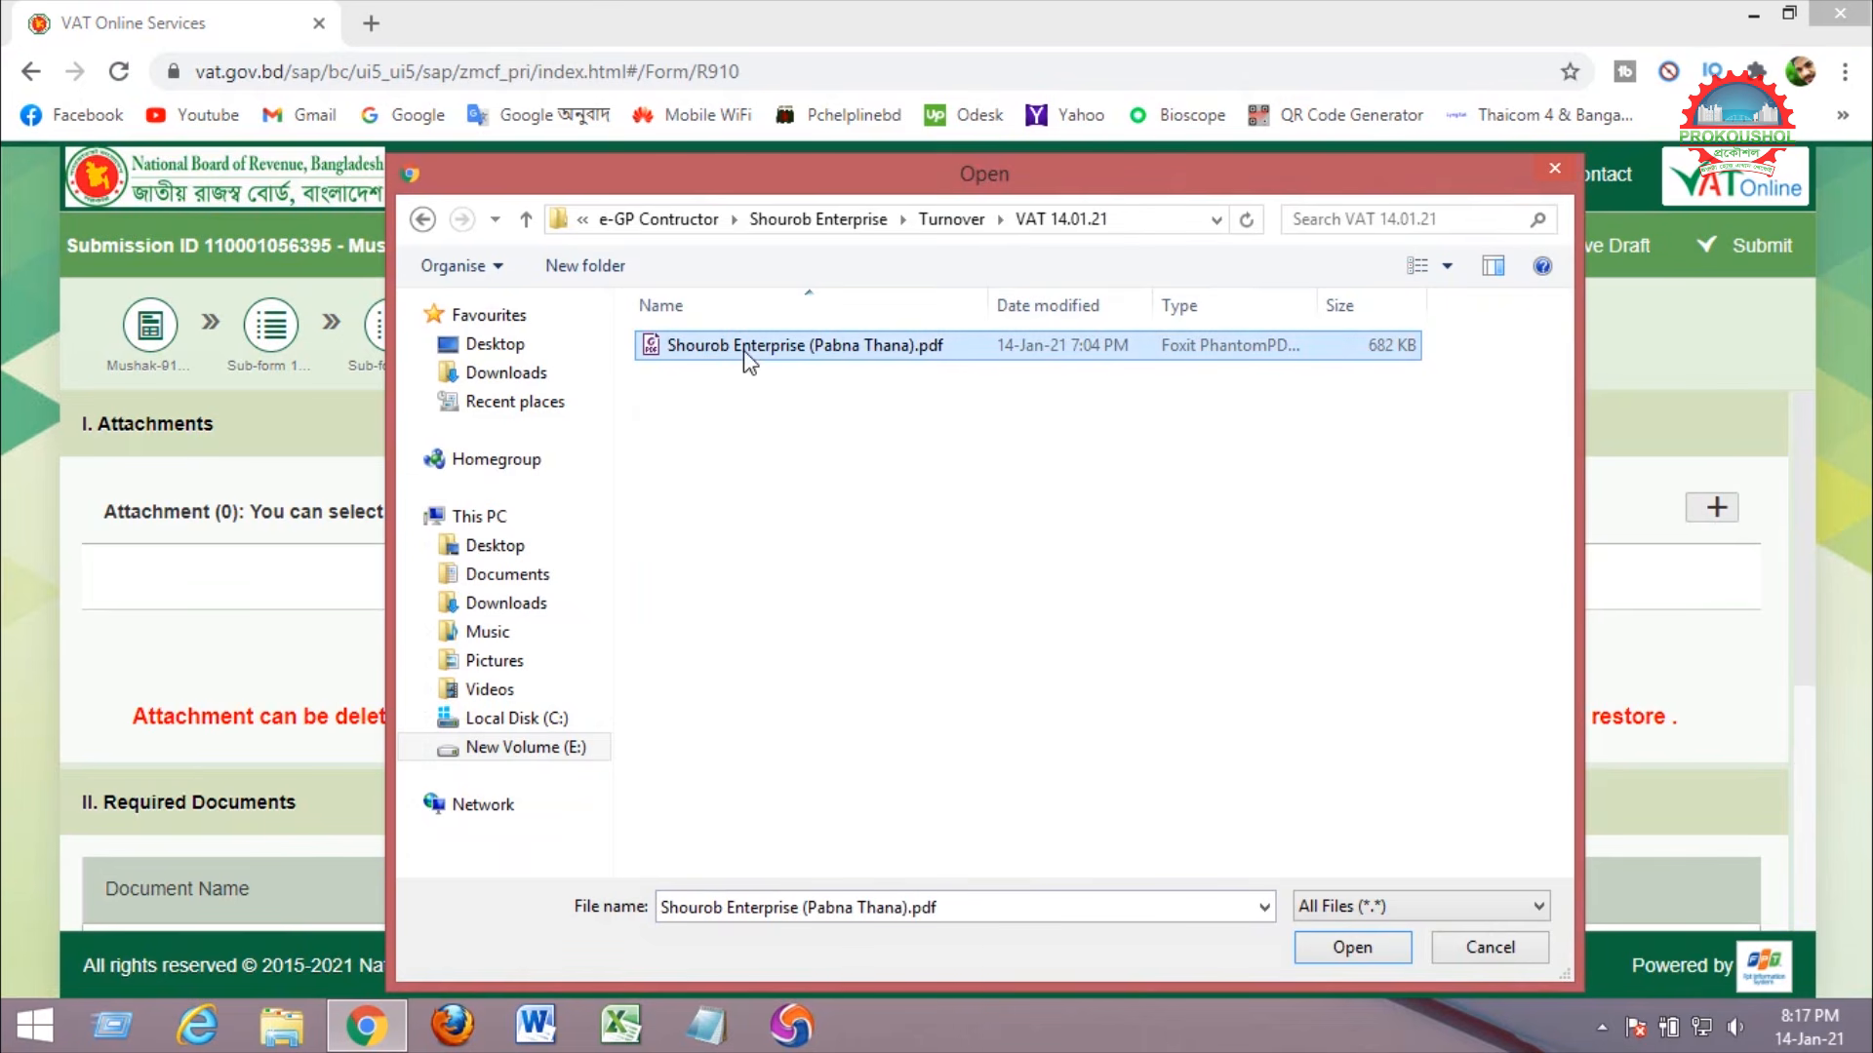
{"action": "left_click", "coordinate": [1351, 947]}
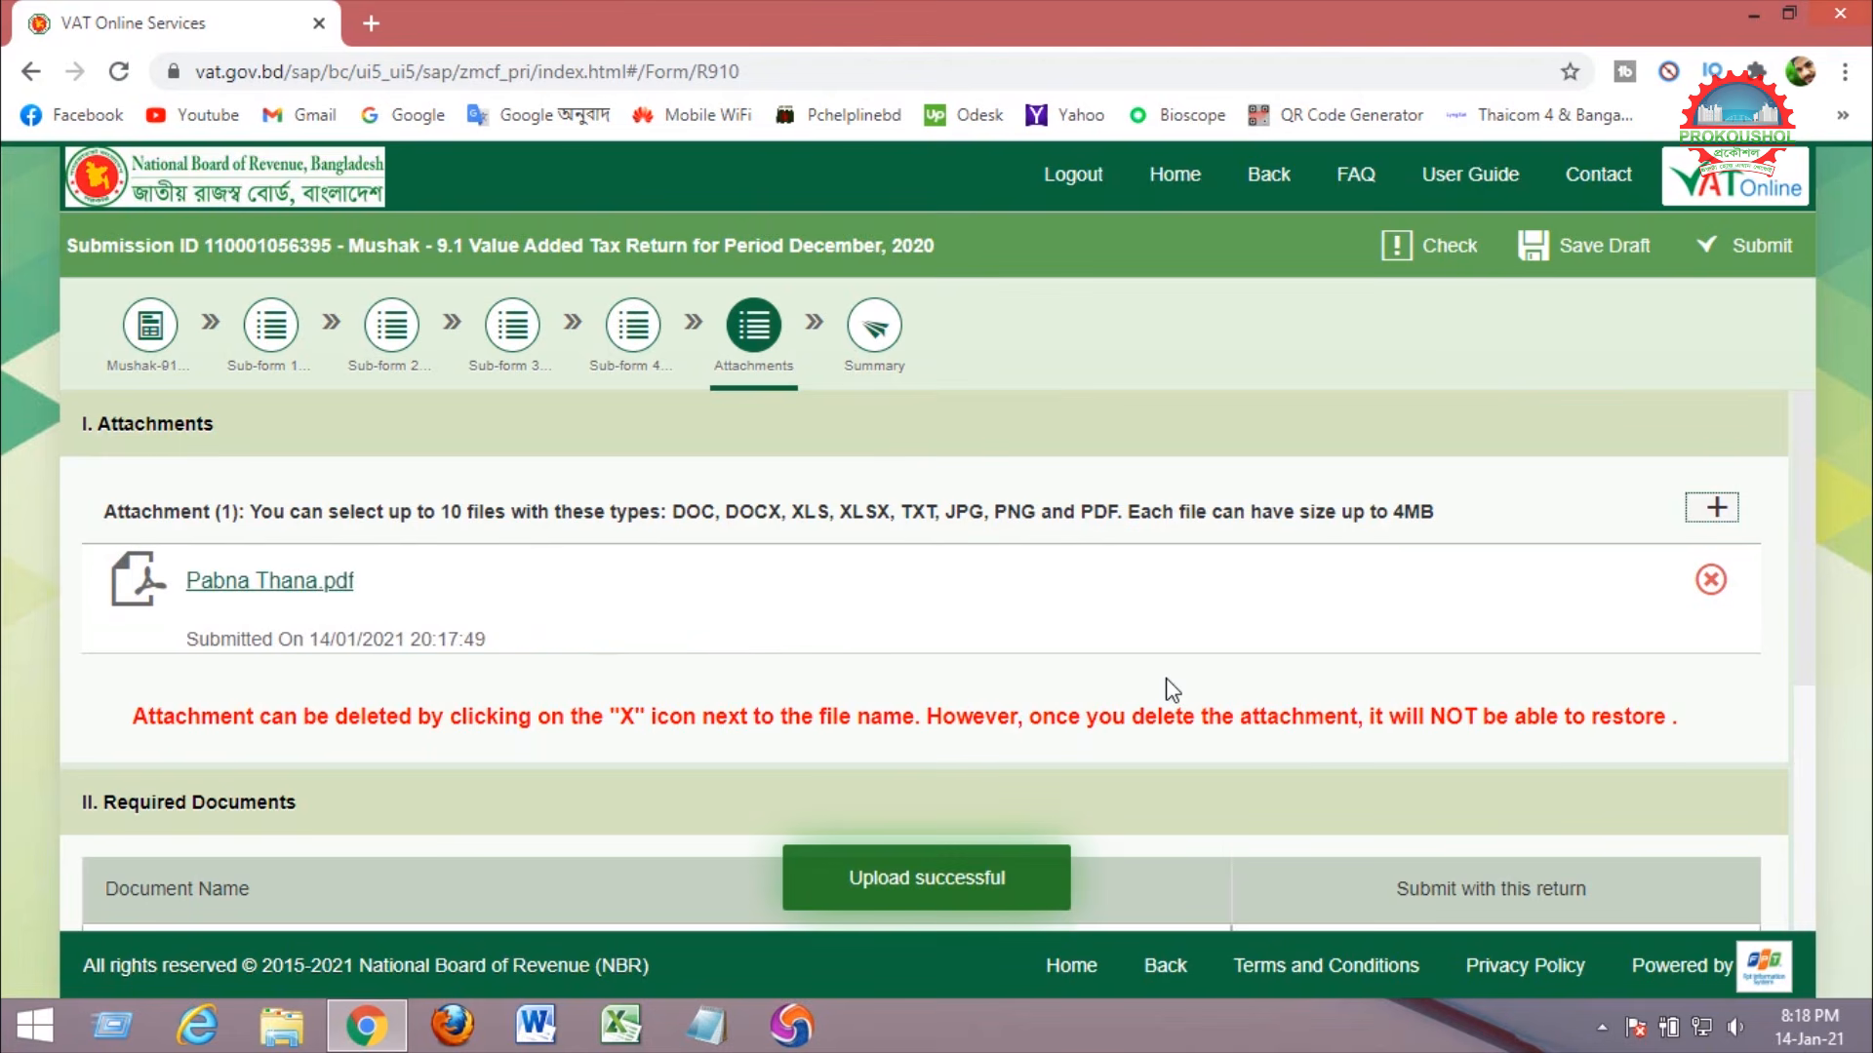
{"action": "left_click_drag", "start_coordinate": [853, 868], "coordinate": [970, 881]}
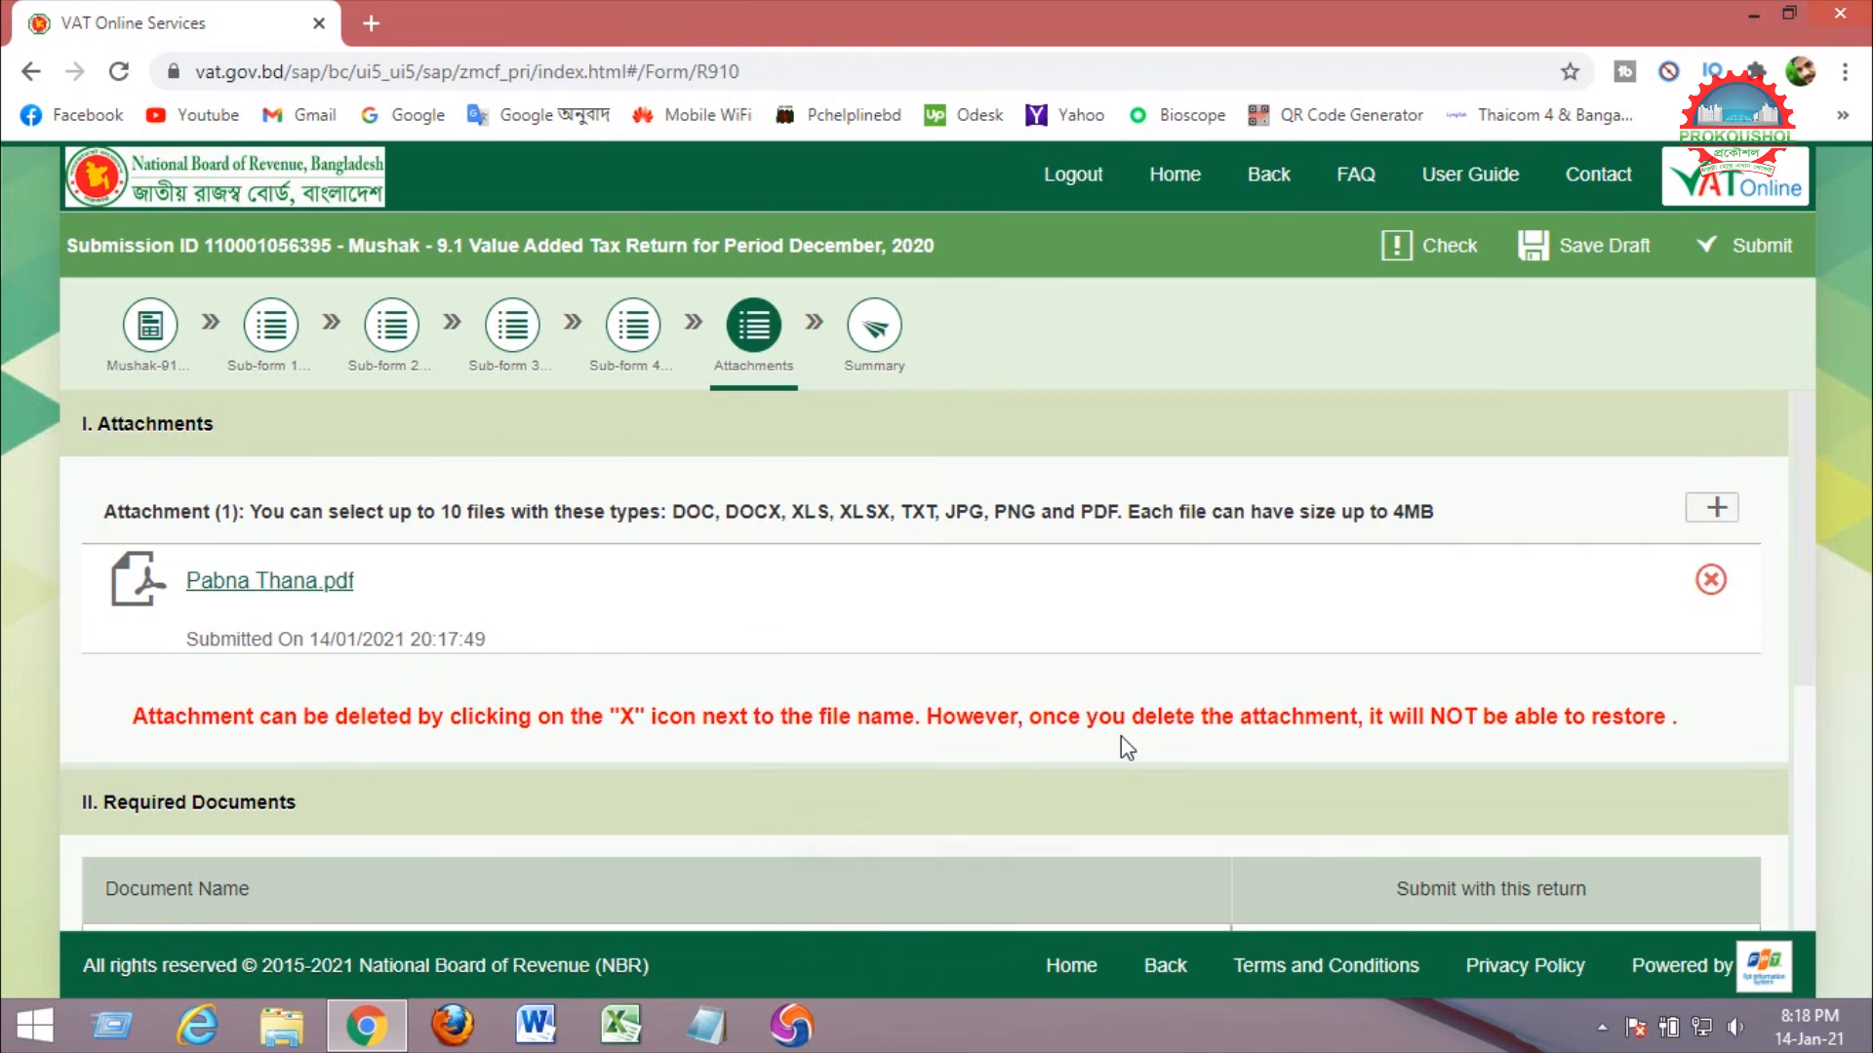
Tick Mushak-6.6 under Required Documents, save the draft, and run Check on the return.
{"action": "scroll", "coordinate": [1128, 748], "scroll_direction": "down", "scroll_amount": 5}
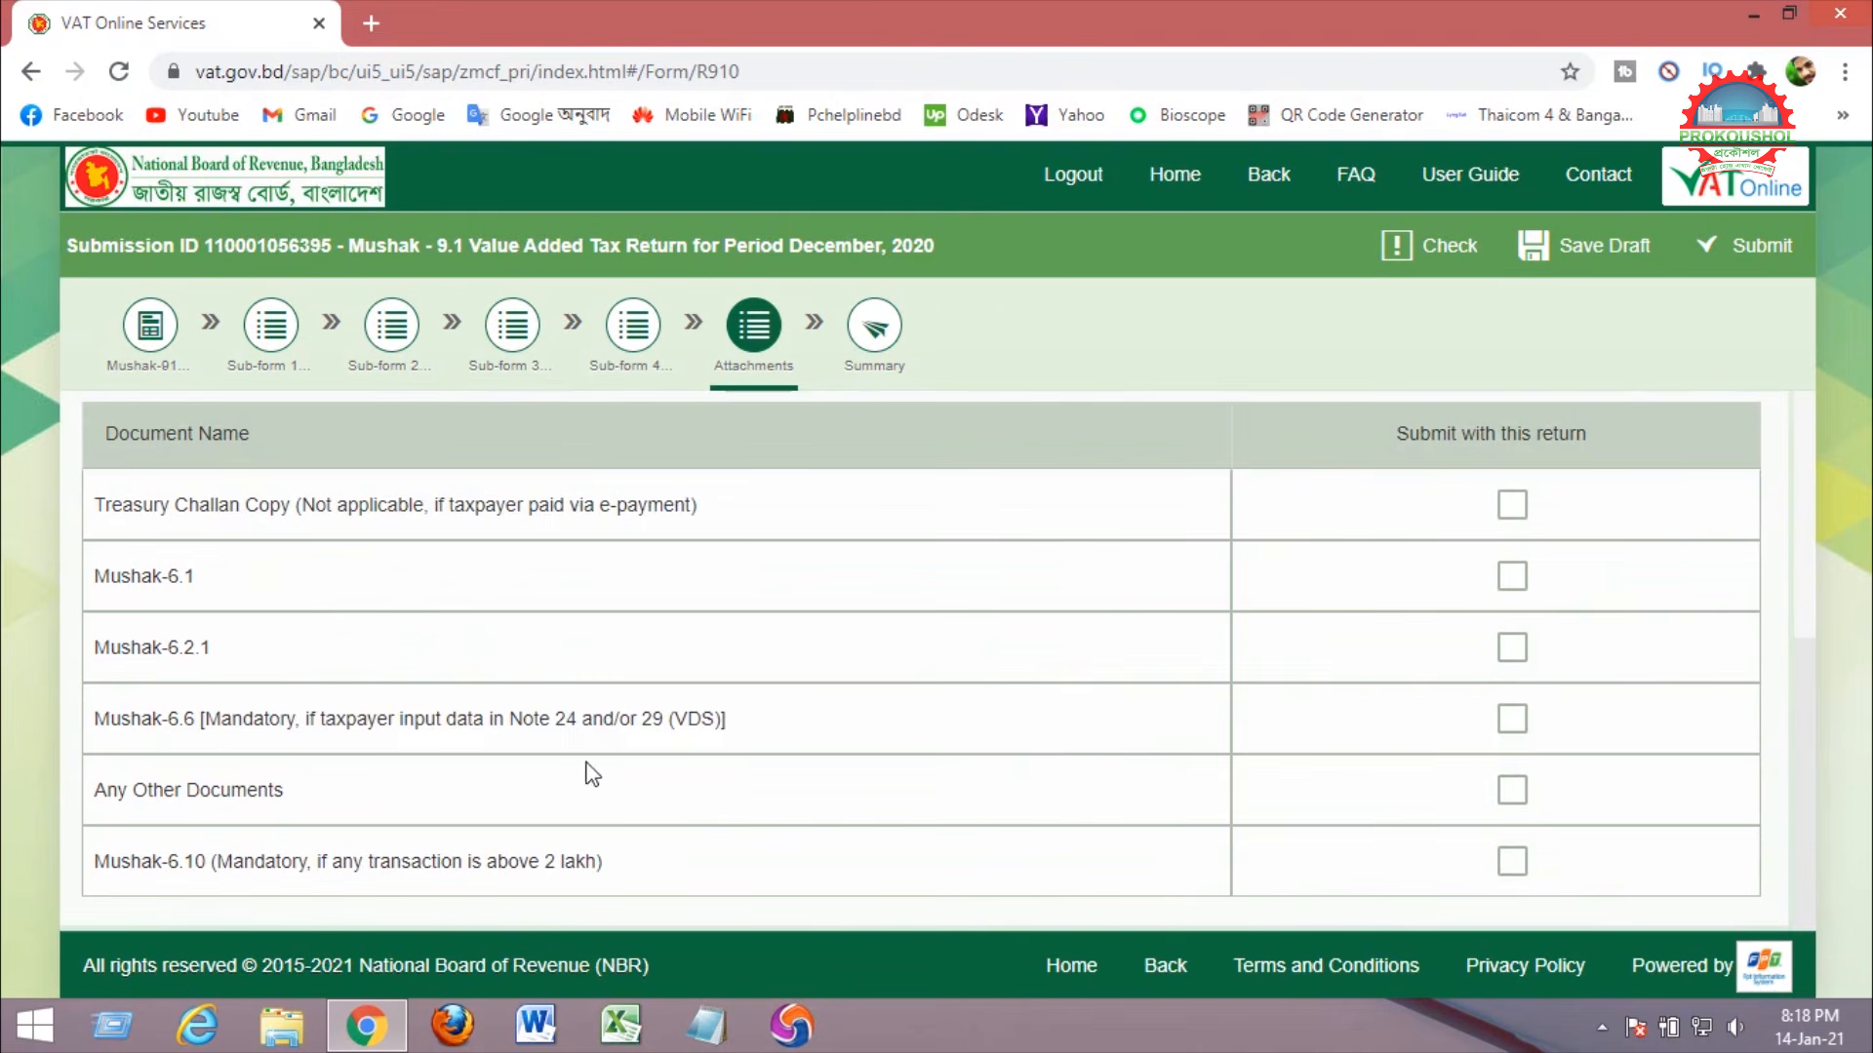
{"action": "left_click_drag", "start_coordinate": [100, 722], "coordinate": [244, 723]}
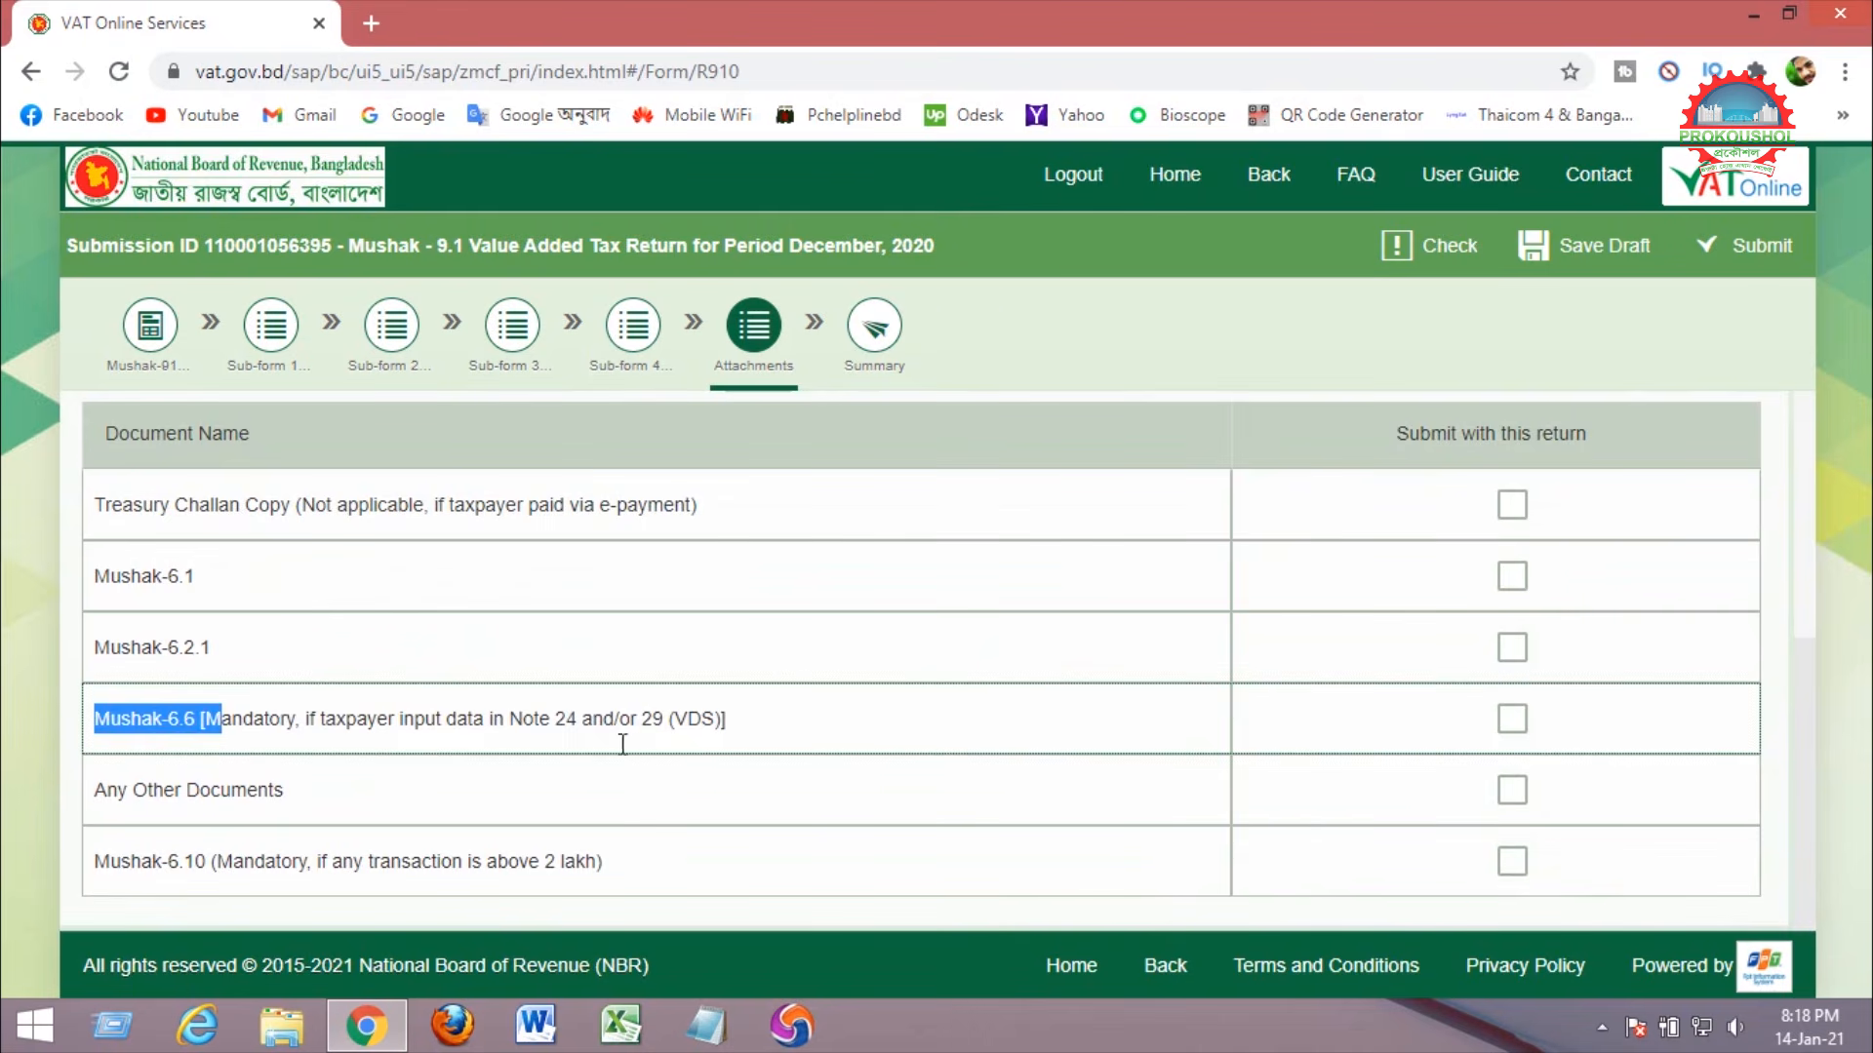
{"action": "left_click", "coordinate": [1511, 719]}
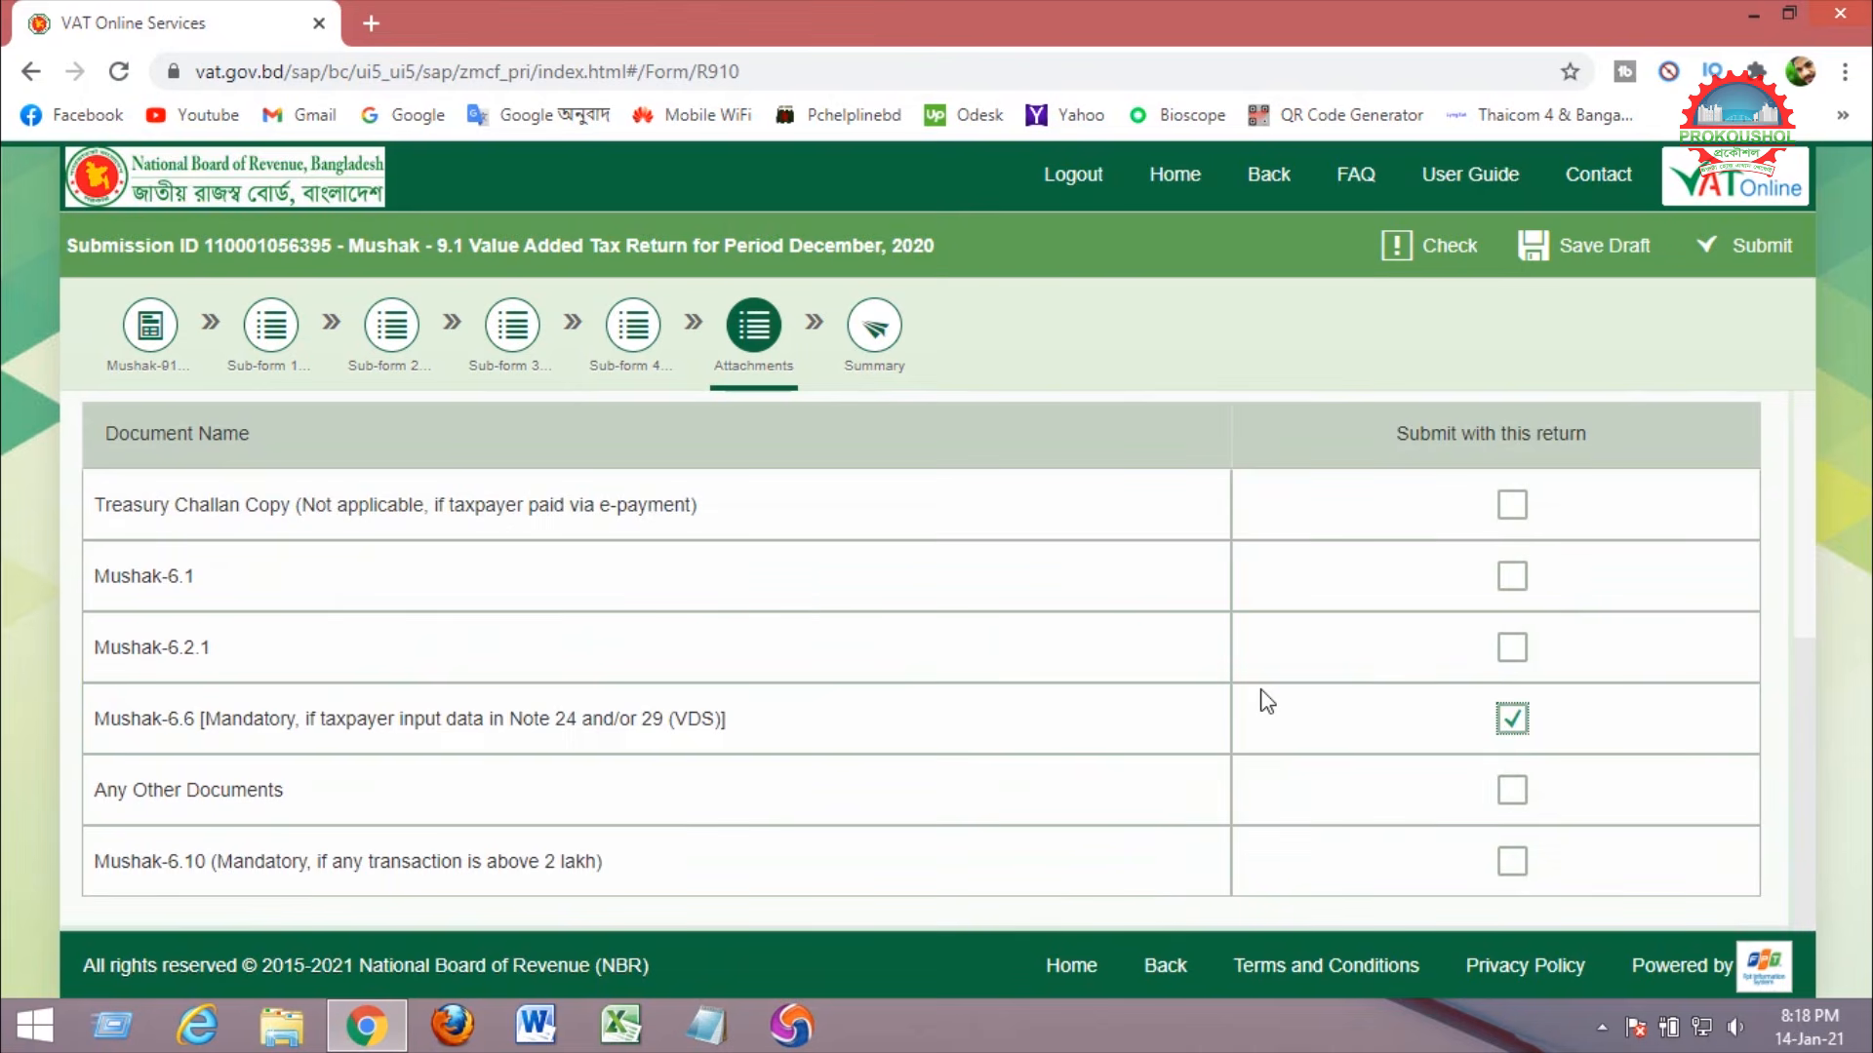
{"action": "left_click", "coordinate": [1582, 248]}
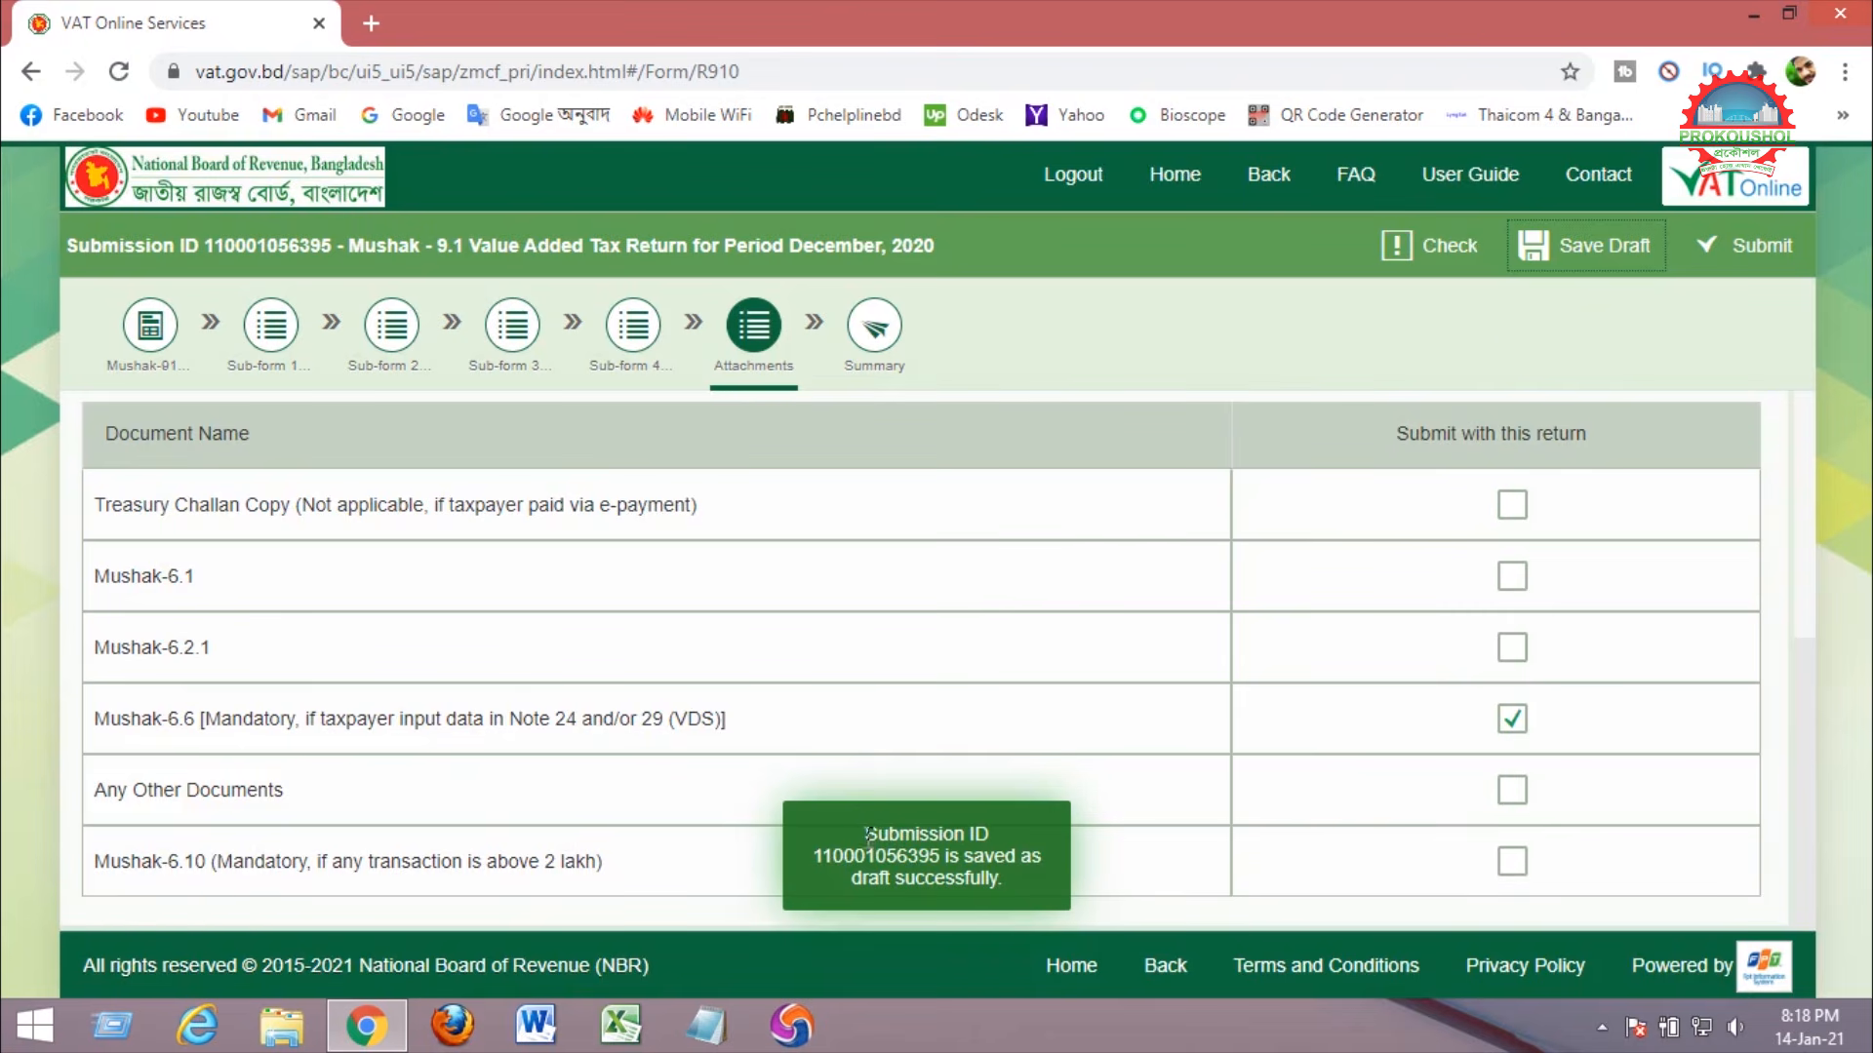
{"action": "left_click_drag", "start_coordinate": [868, 836], "coordinate": [1006, 884]}
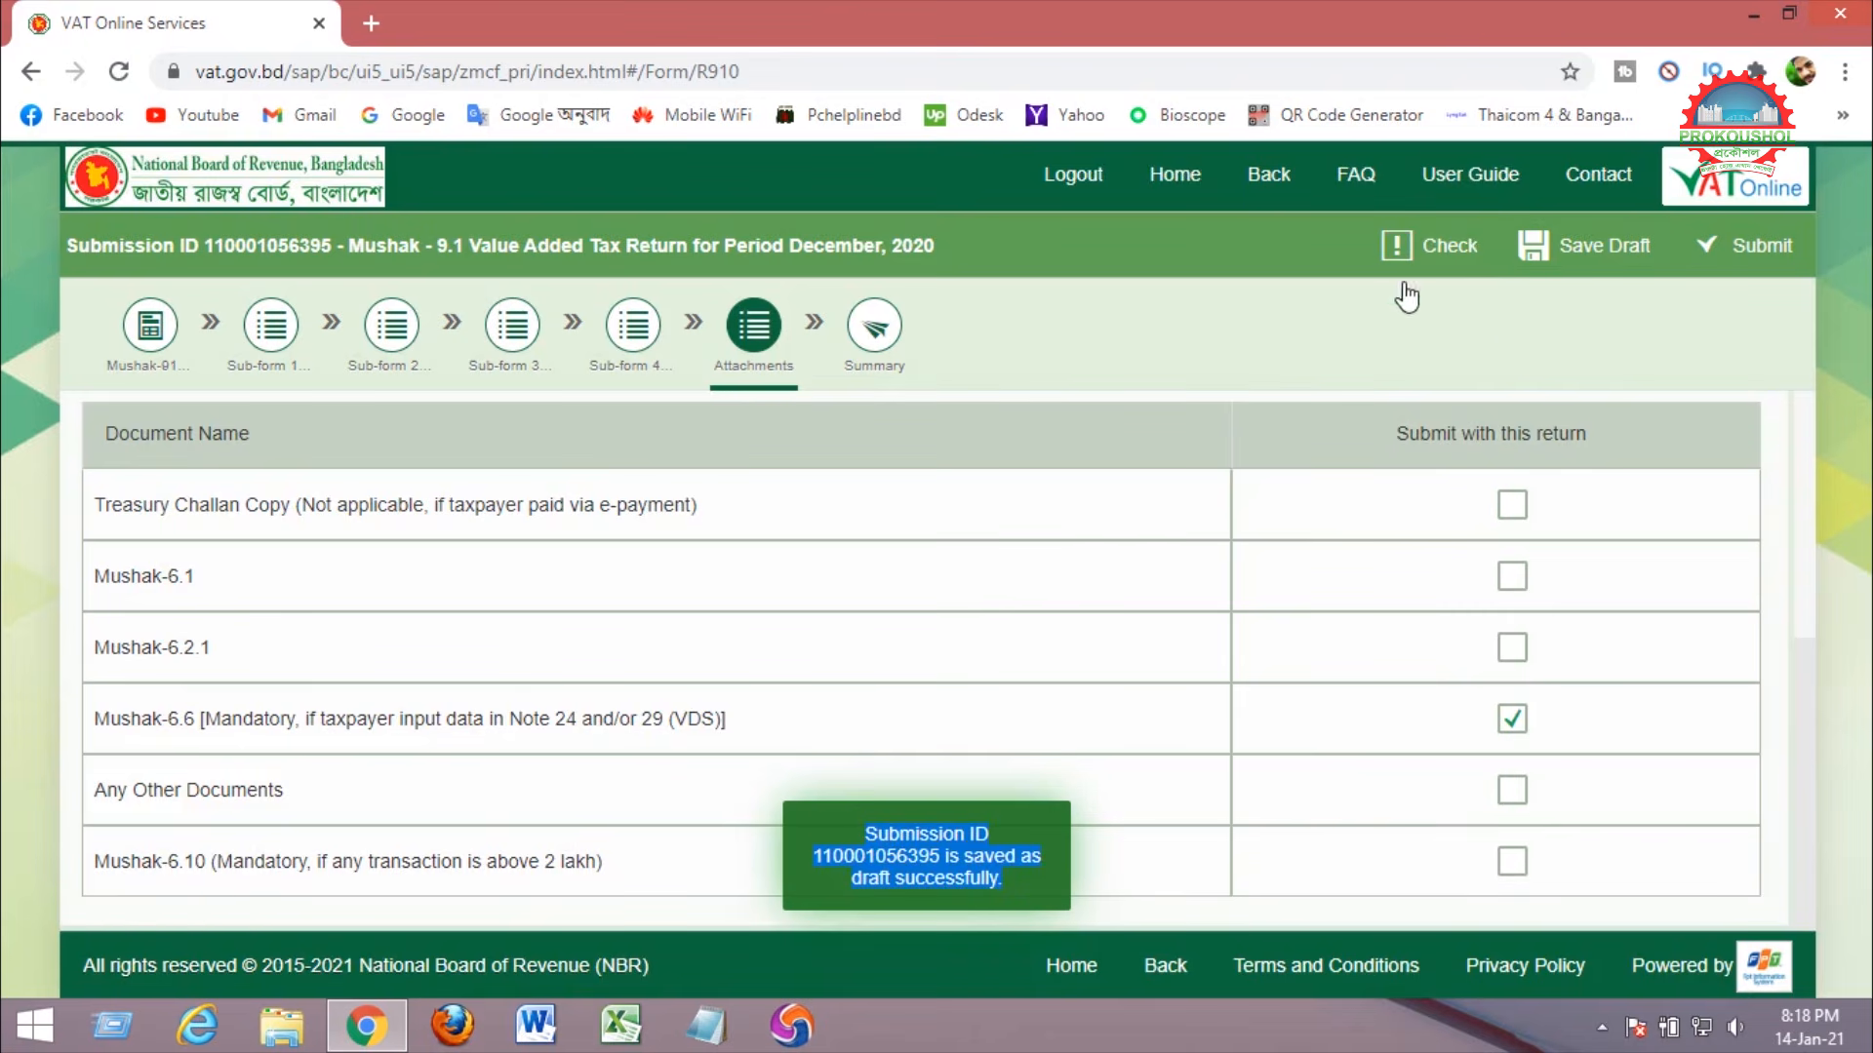
{"action": "left_click", "coordinate": [1416, 254]}
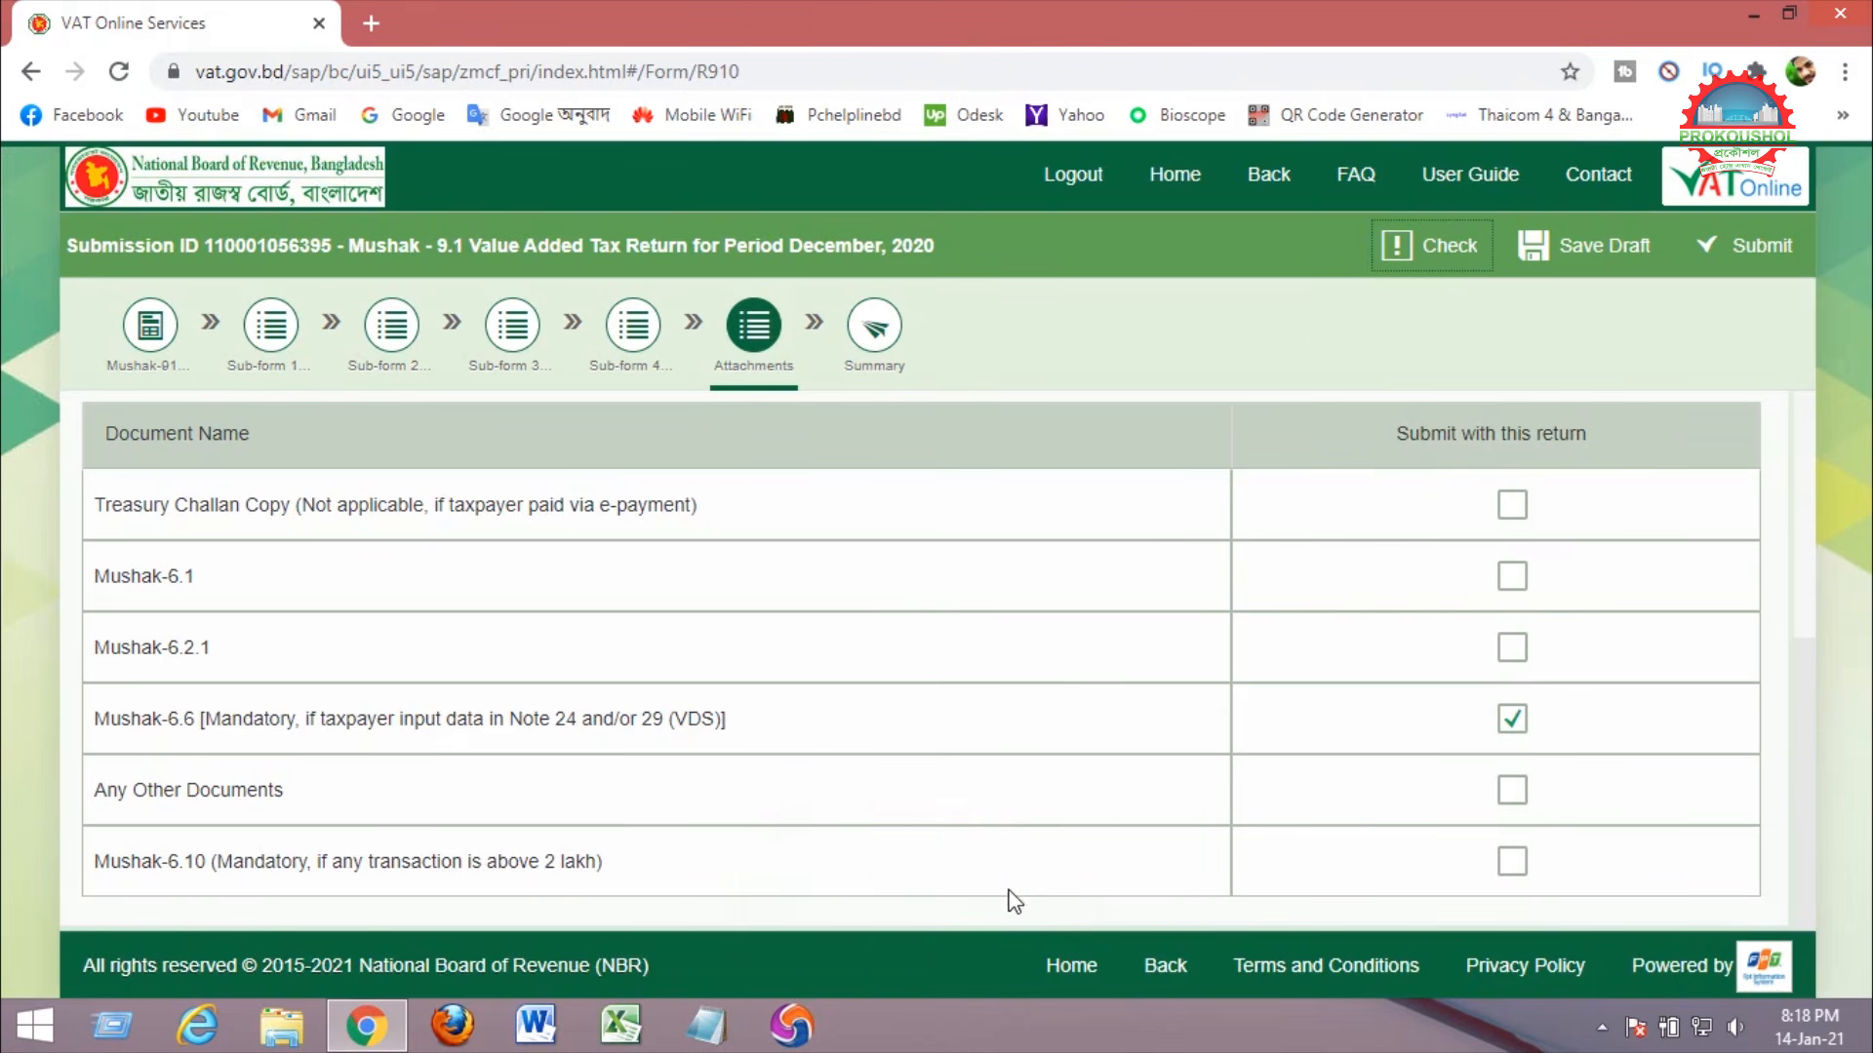
Submit the December 2020 Mushak-9.1 return, confirm it with OK, and return to Home.
{"action": "left_click", "coordinate": [1741, 255]}
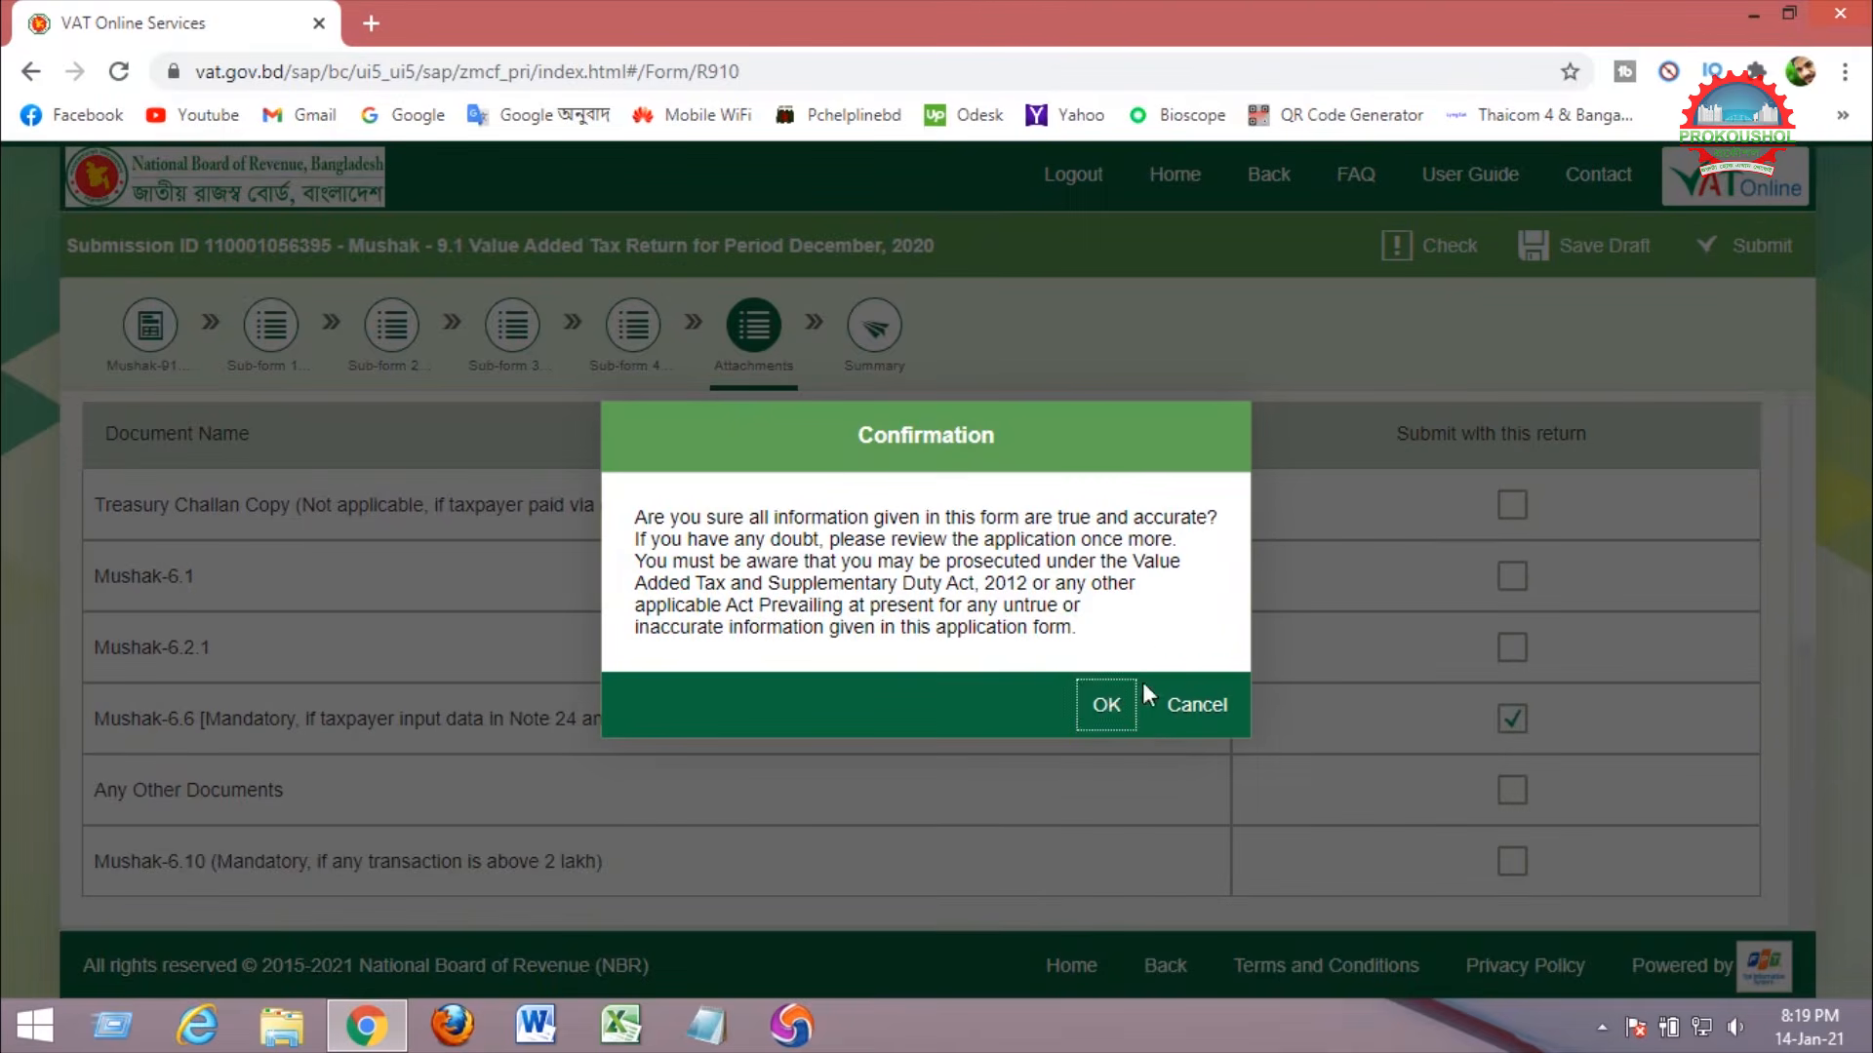
{"action": "left_click", "coordinate": [1107, 722]}
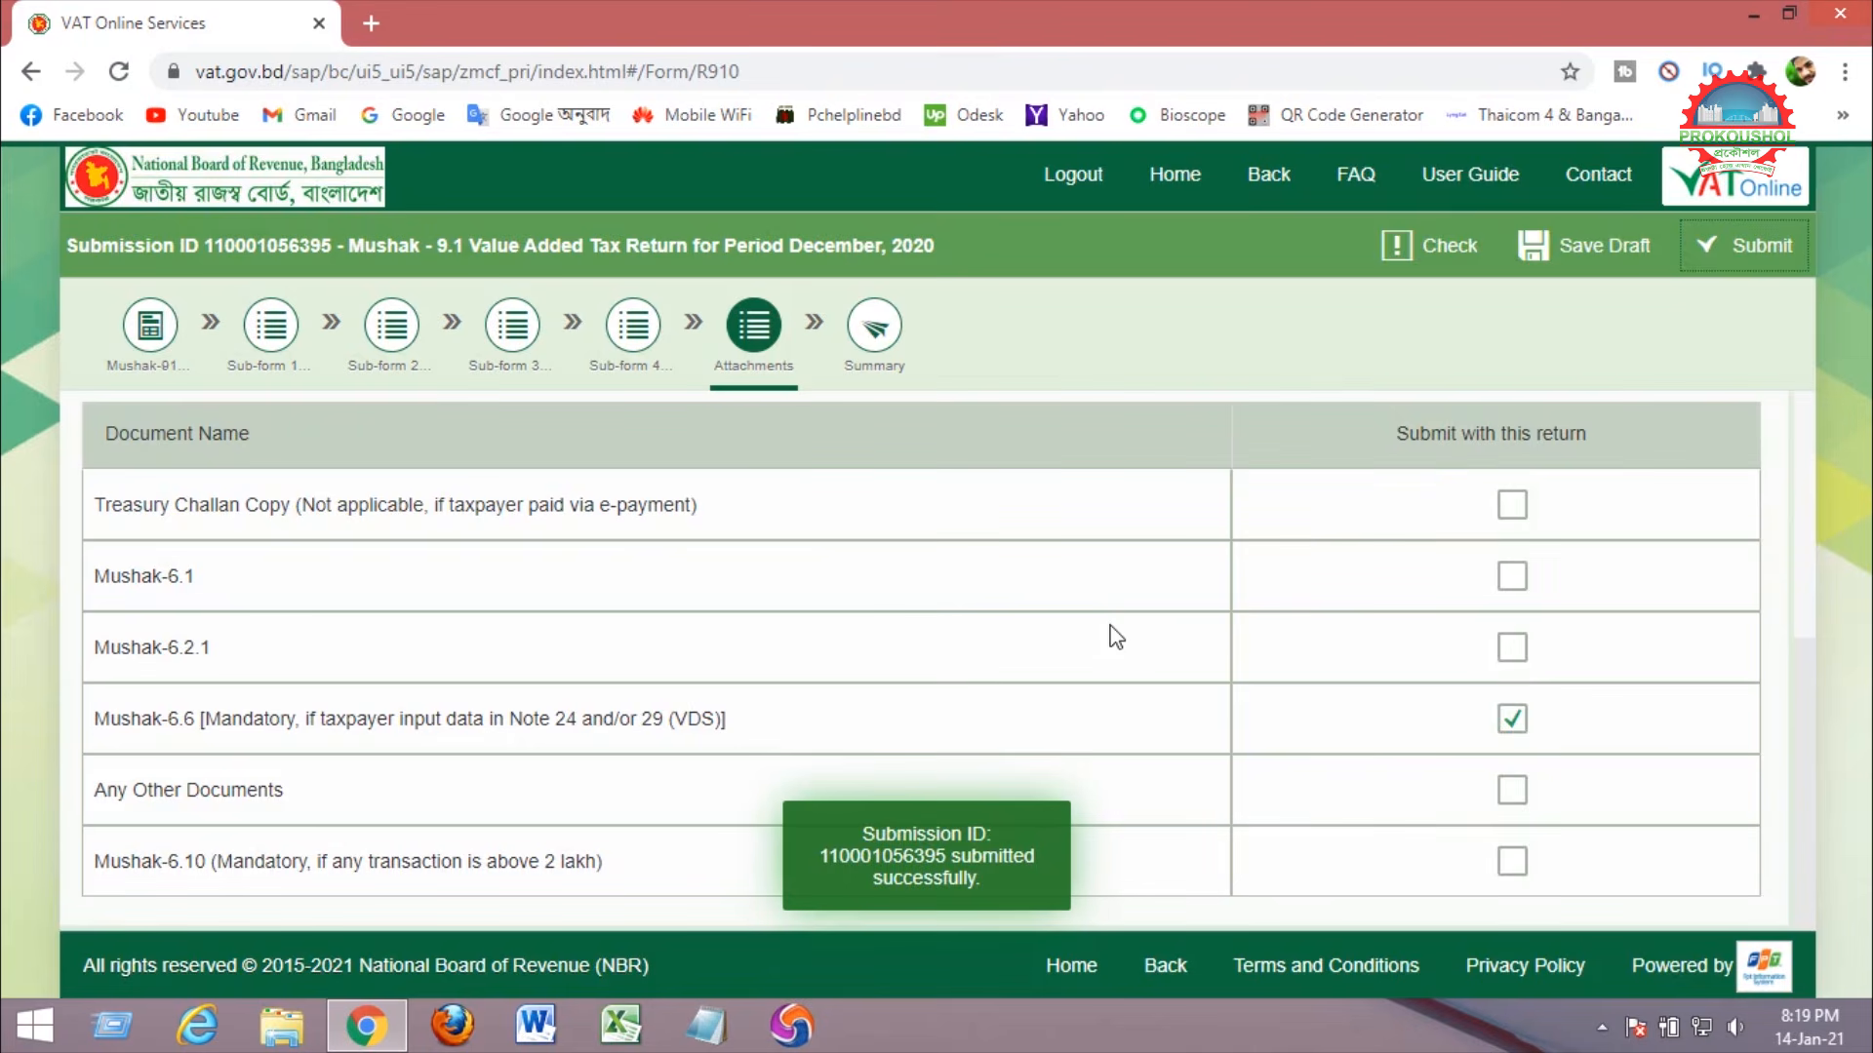
{"action": "left_click_drag", "start_coordinate": [856, 831], "coordinate": [1007, 885]}
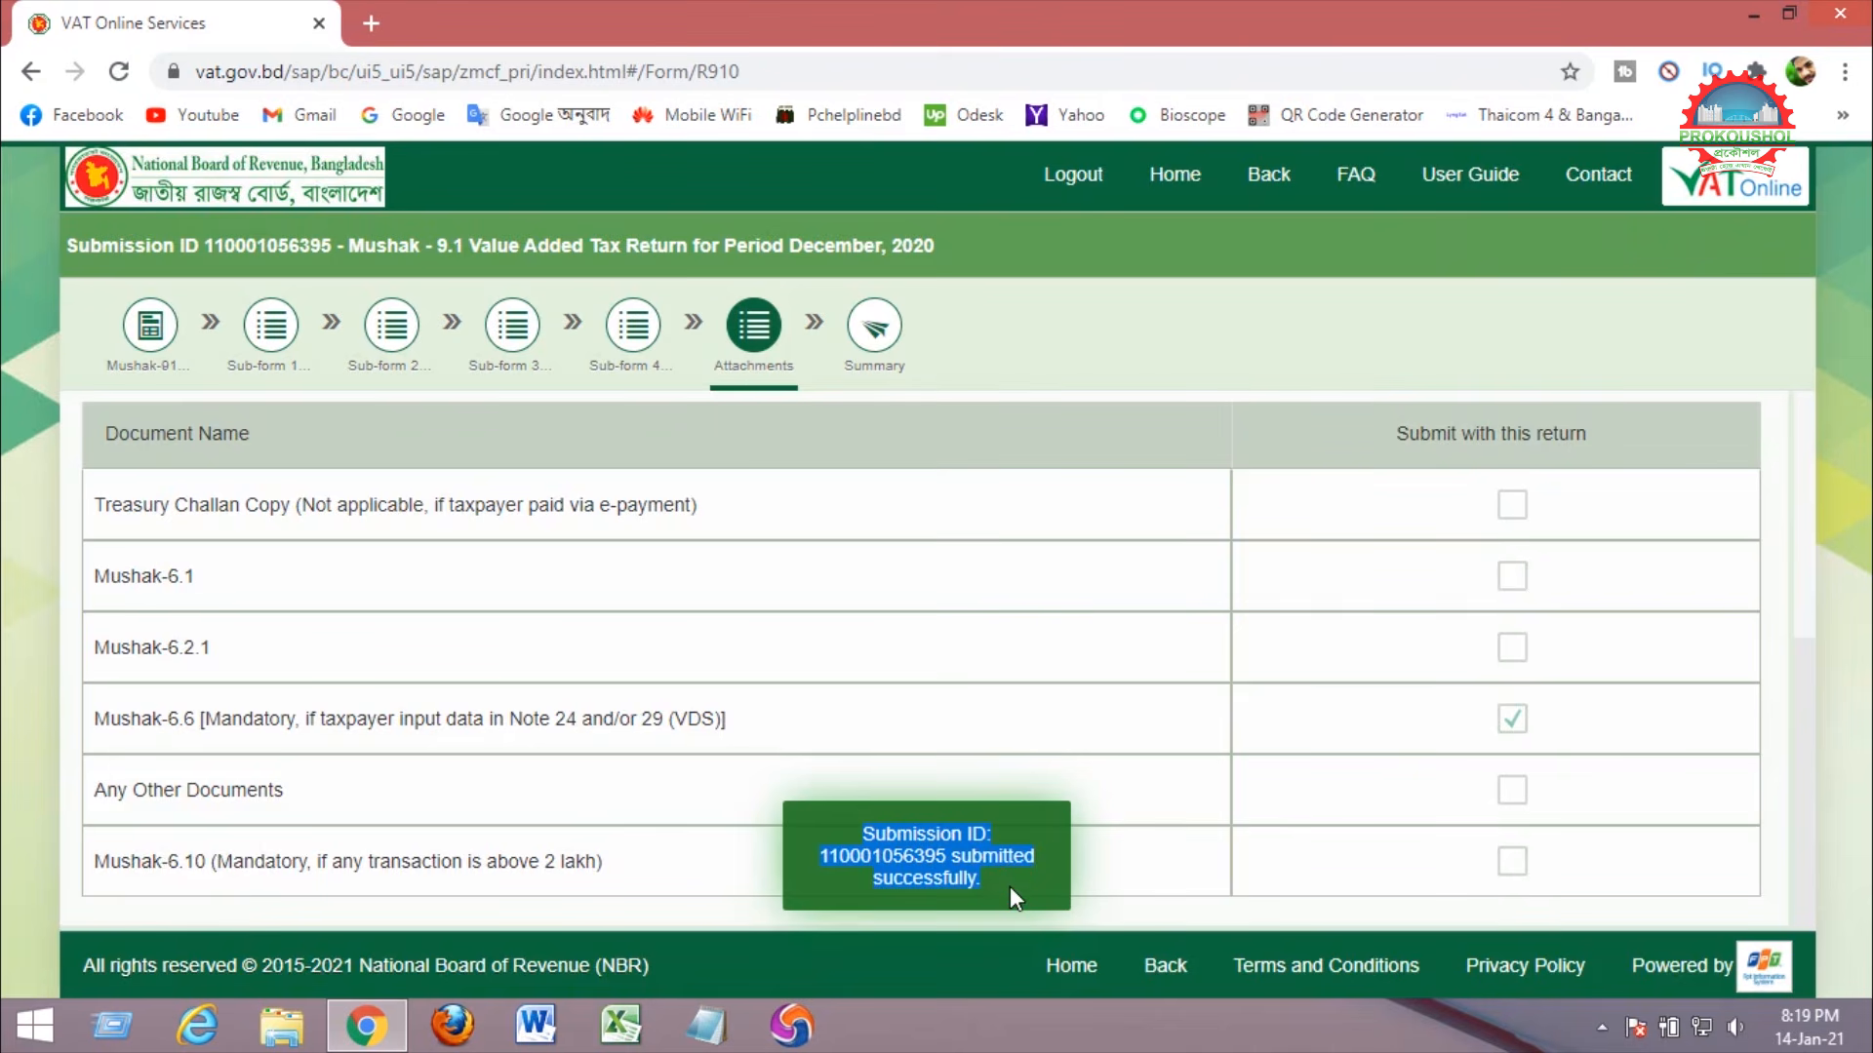
{"action": "left_click", "coordinate": [1171, 186]}
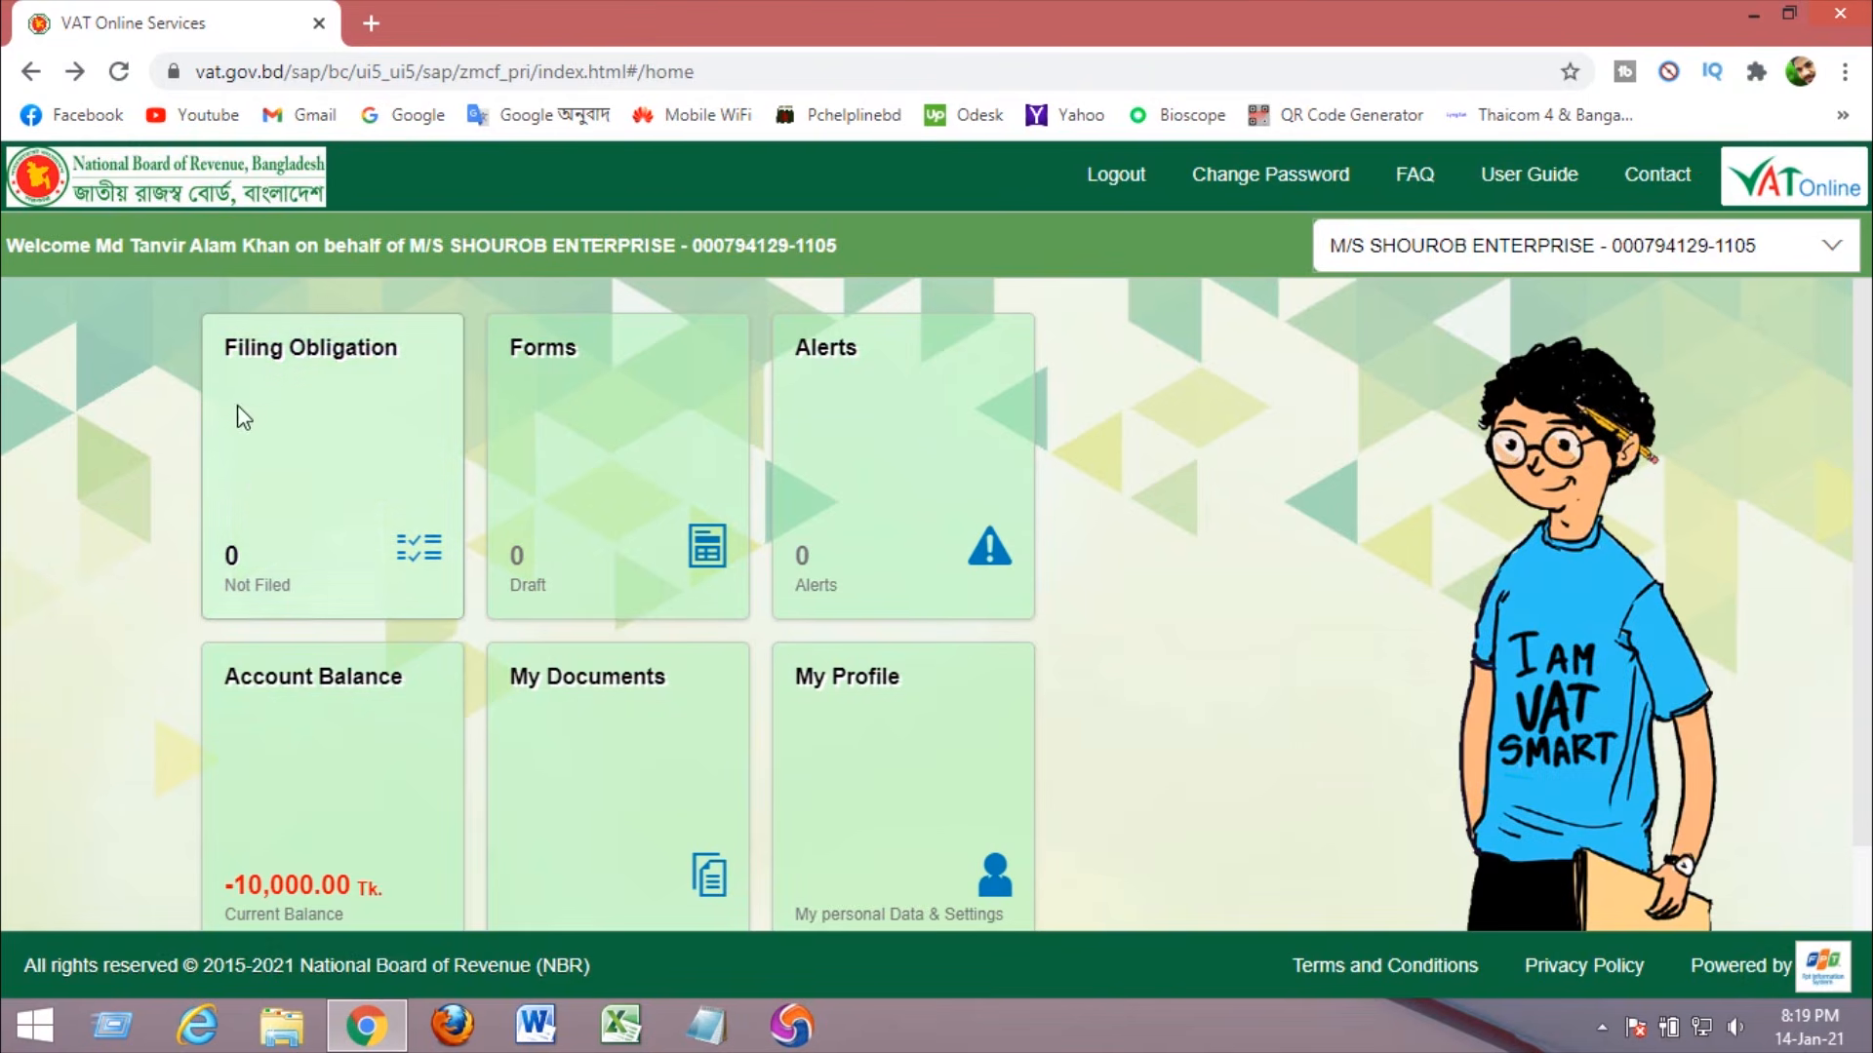
Open the Filing Obligation list, which shows 0 returns not filed.
{"action": "left_click", "coordinate": [241, 556]}
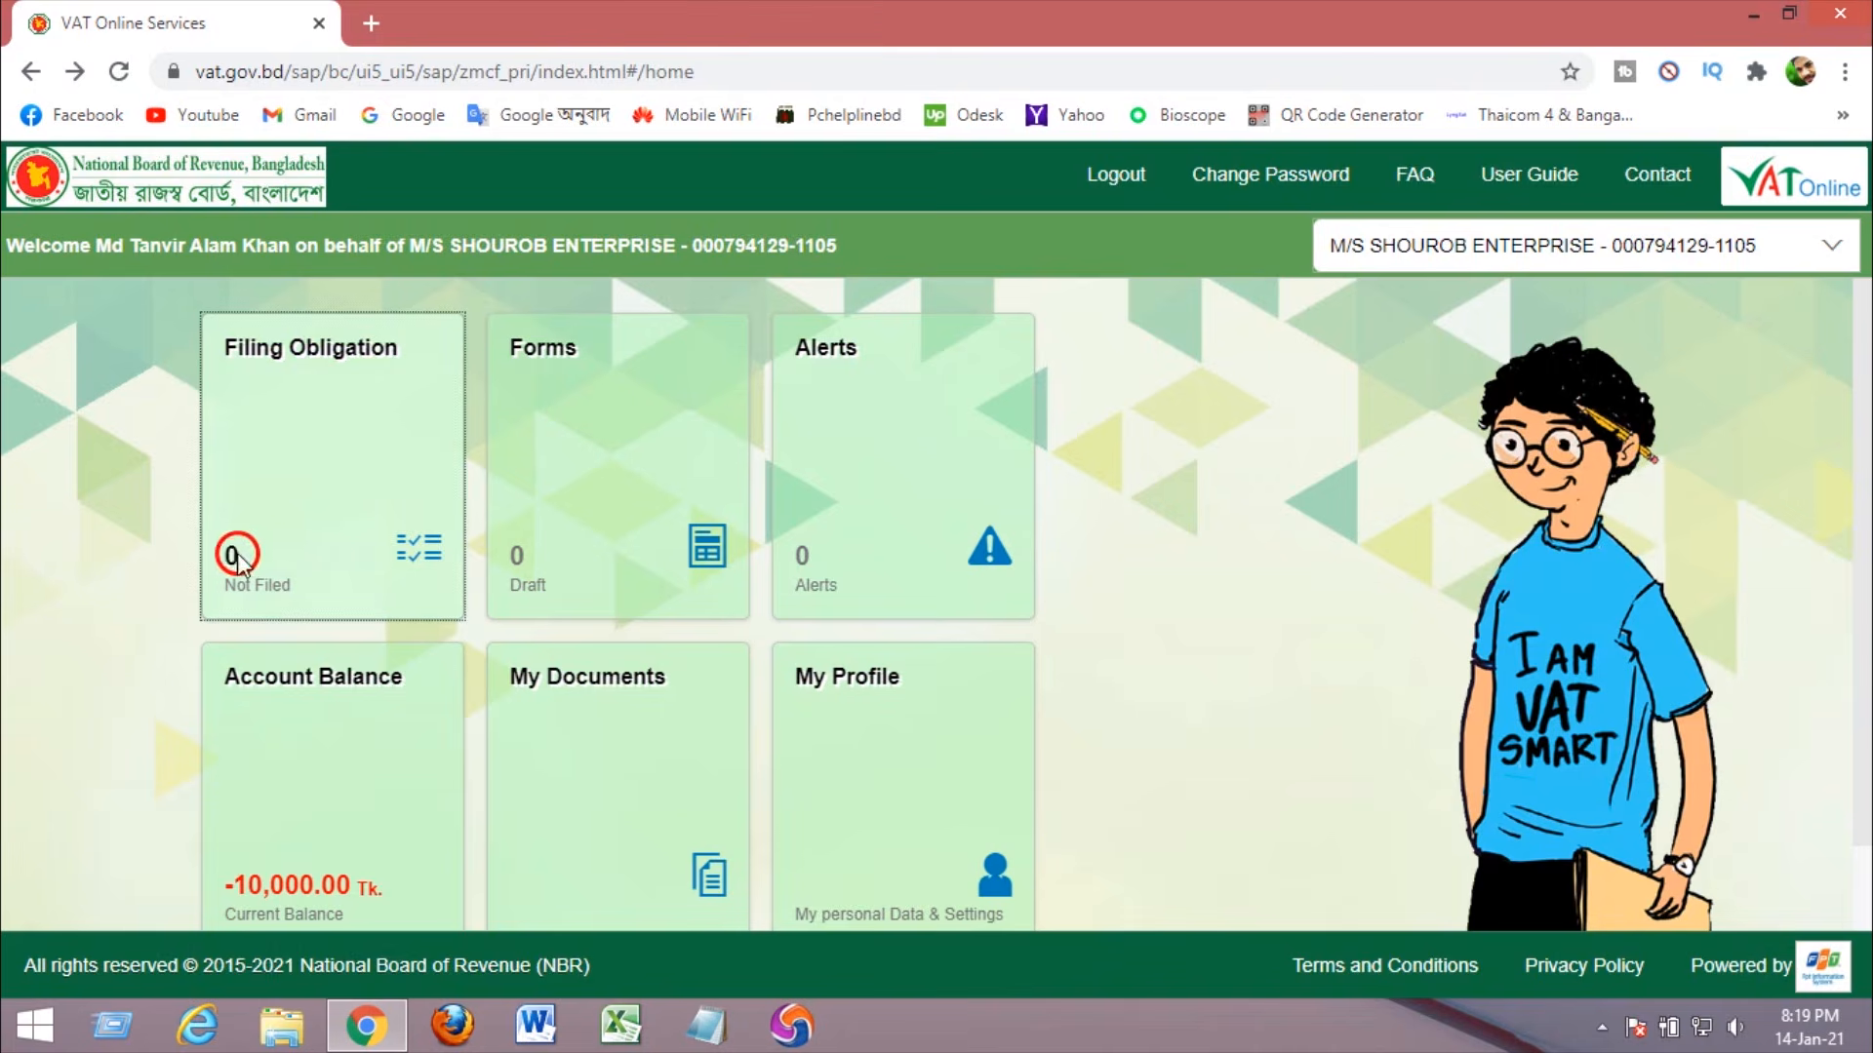